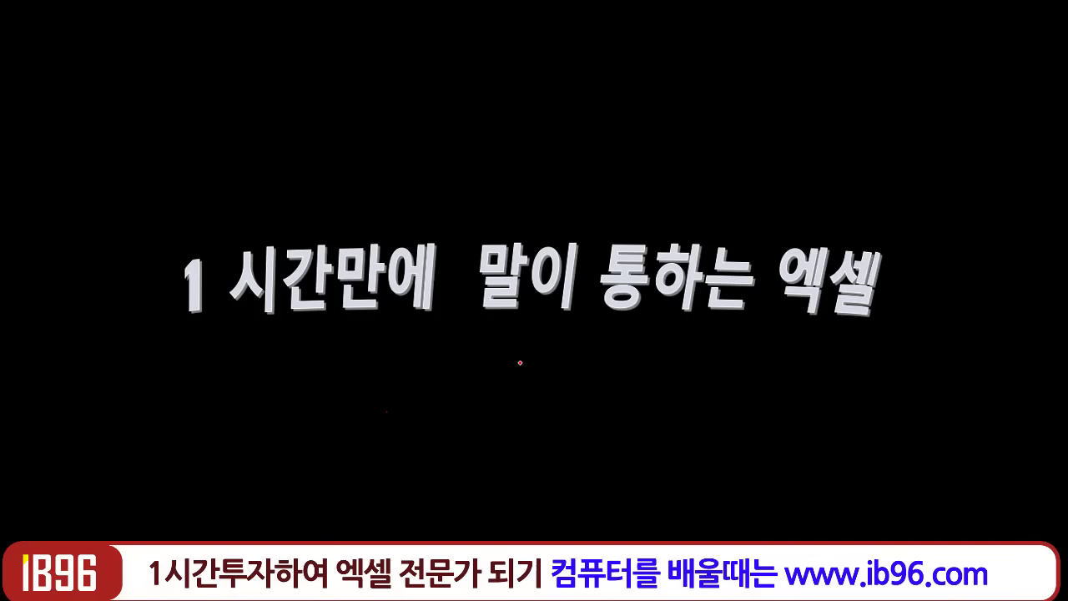
Show the taskbar over the running slideshow, then bring the Excel window to the front.
{"action": "right_click", "coordinate": [456, 349]}
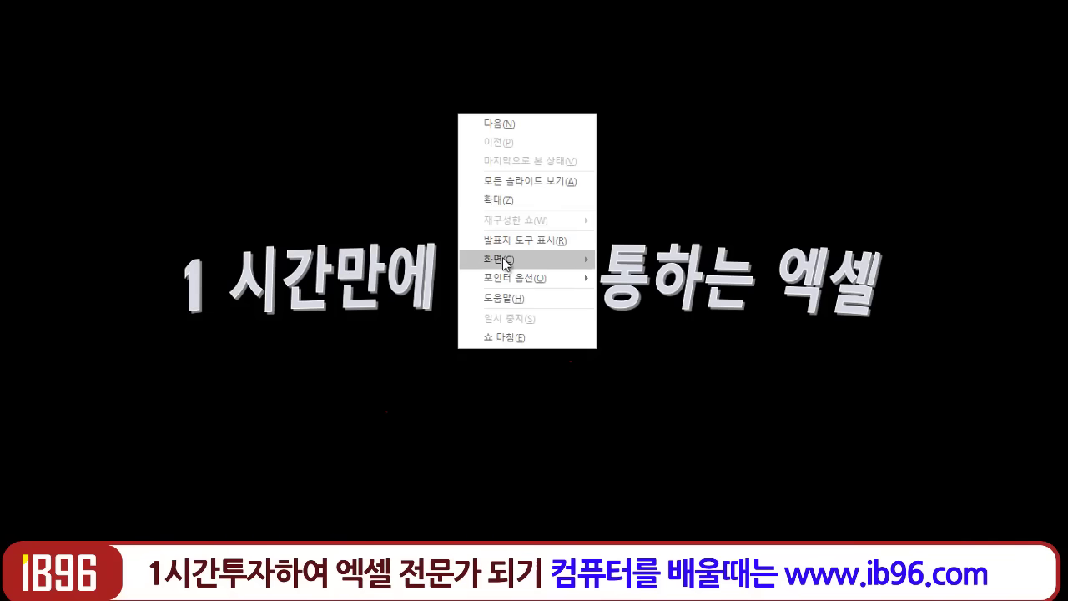
{"action": "mouse_move", "coordinate": [501, 260]}
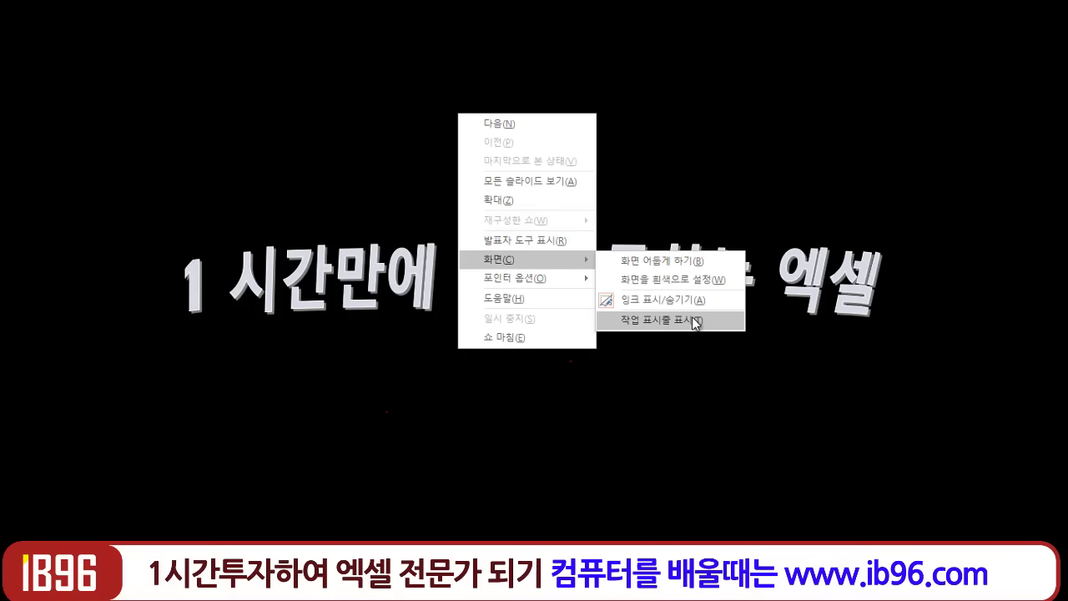
{"action": "left_click", "coordinate": [696, 320]}
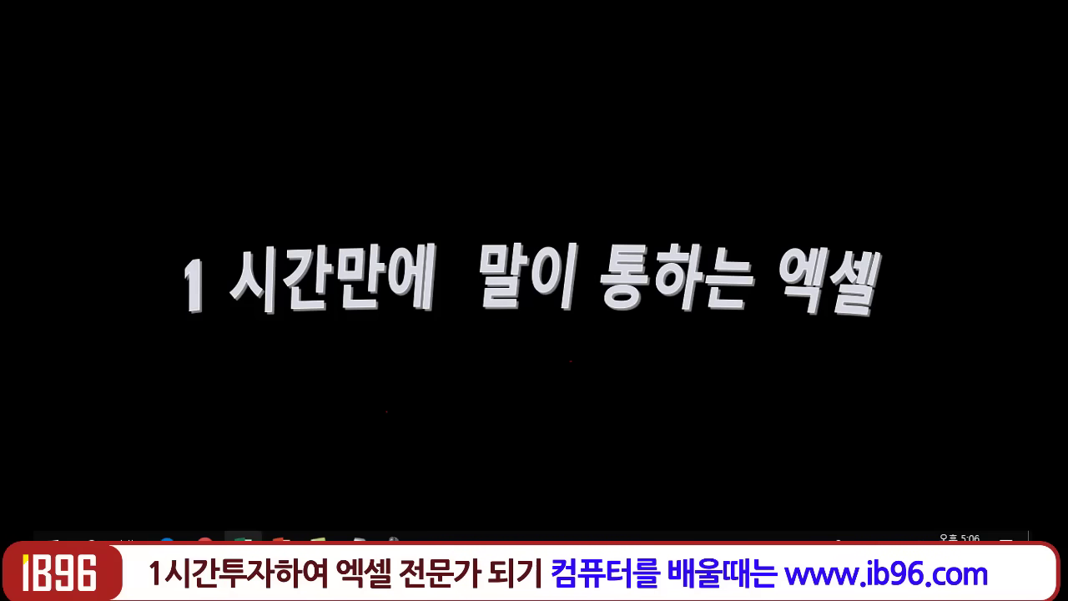
{"action": "left_click", "coordinate": [243, 538]}
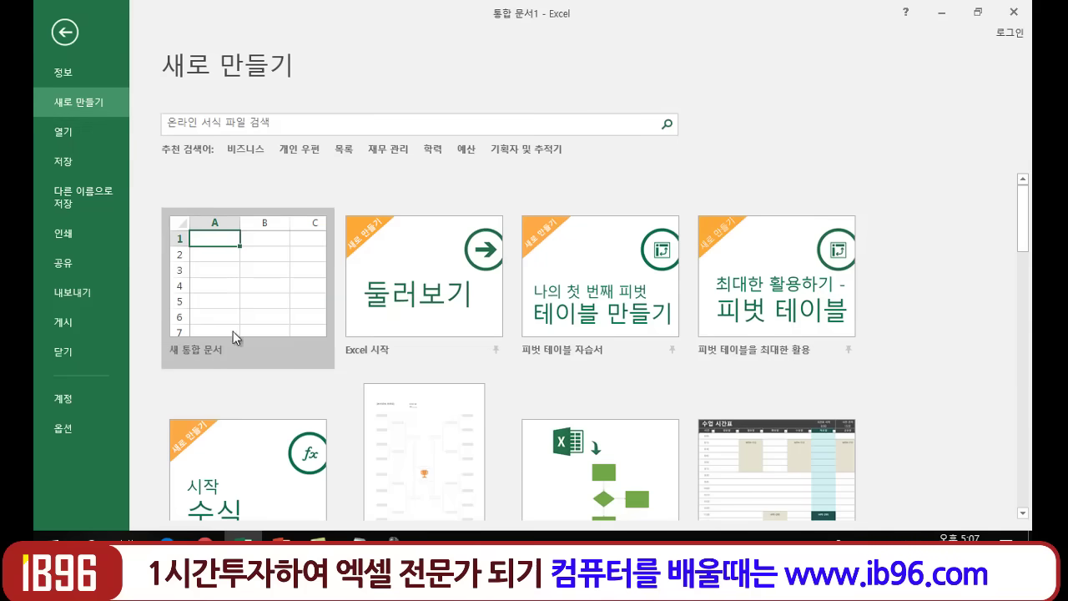
Create a new blank workbook from the 새 통합 문서 thumbnail.
{"action": "left_click", "coordinate": [213, 302]}
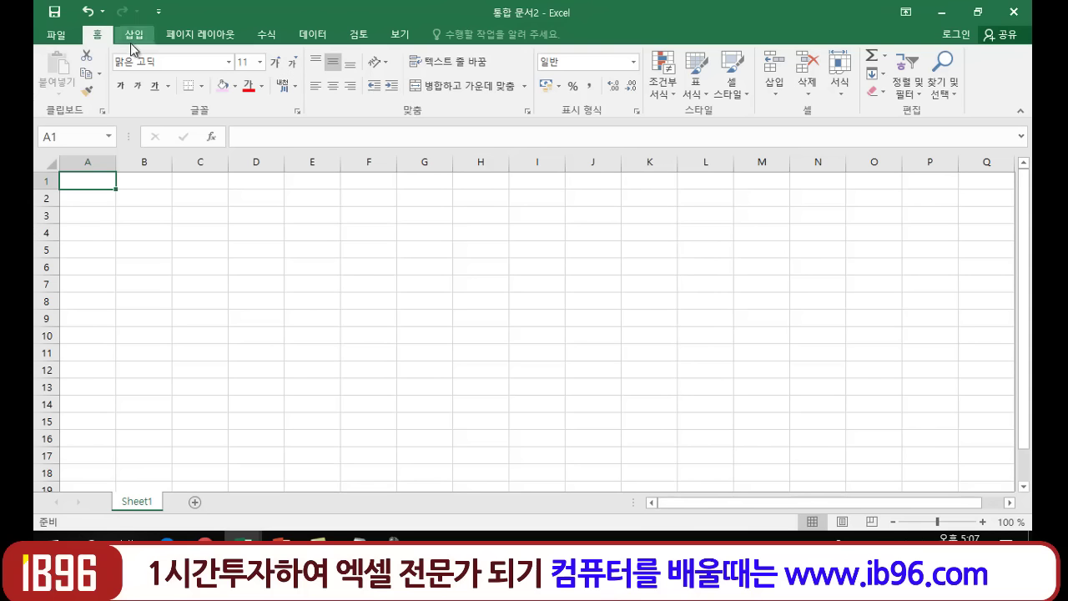
{"action": "left_click", "coordinate": [55, 38]}
{"action": "left_click", "coordinate": [66, 31]}
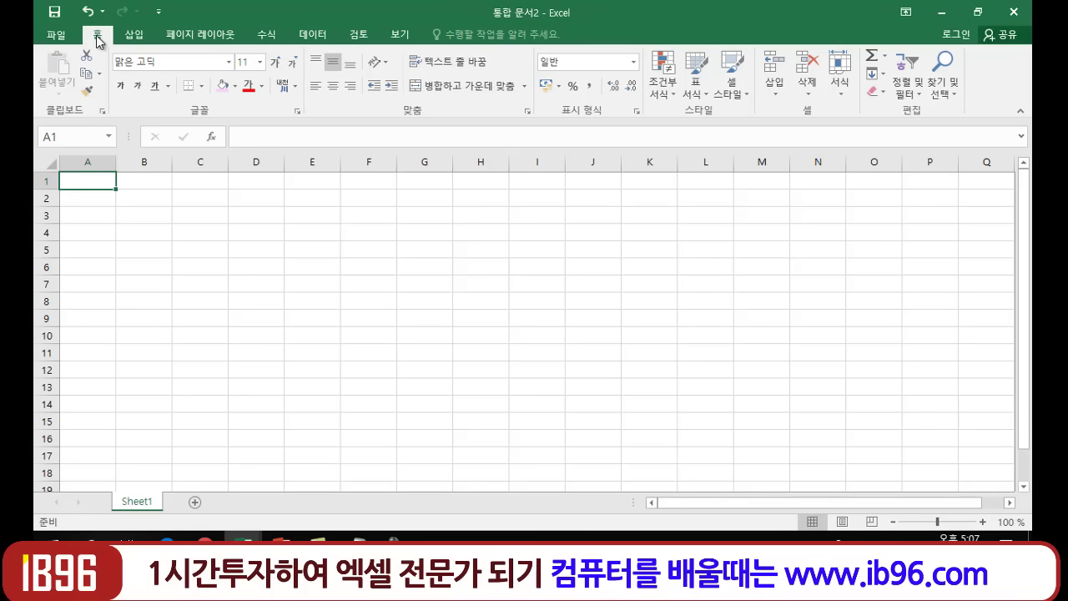
{"action": "left_click", "coordinate": [135, 36]}
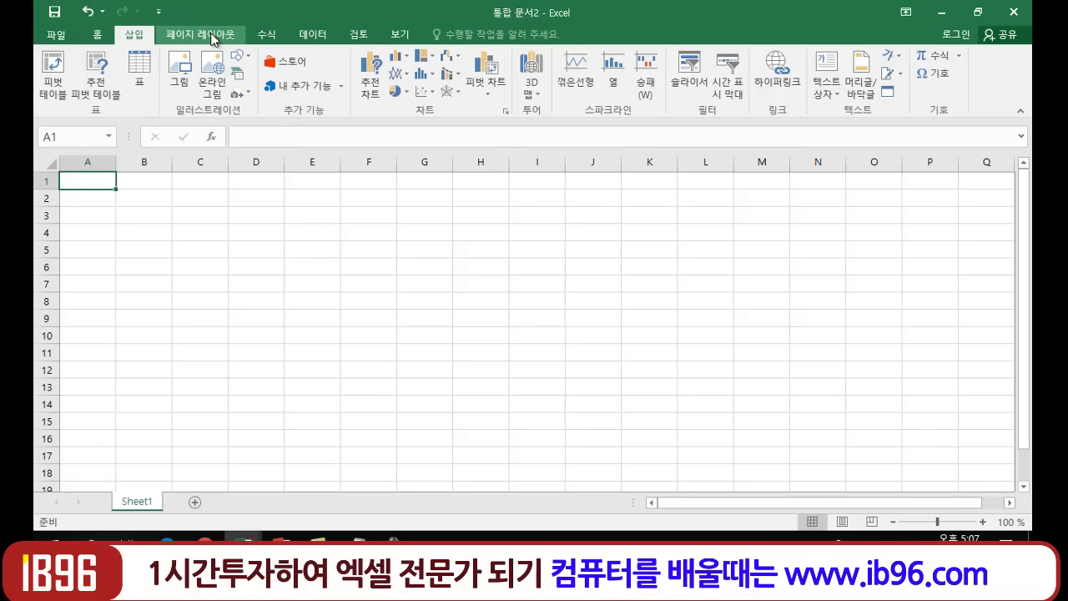
{"action": "left_click", "coordinate": [214, 37]}
{"action": "left_click", "coordinate": [269, 36]}
{"action": "left_click", "coordinate": [315, 37]}
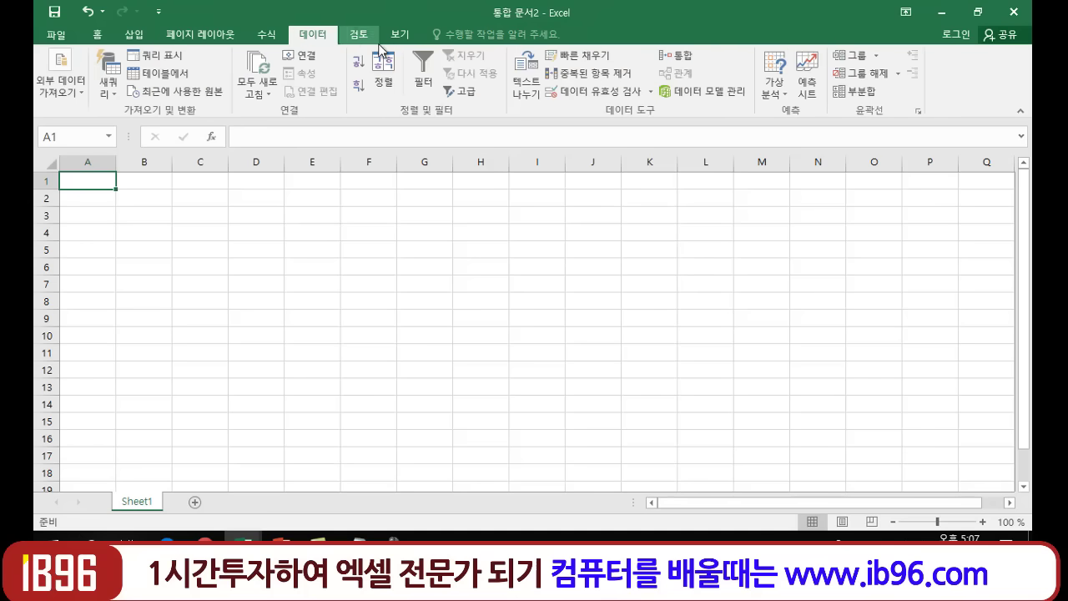
{"action": "left_click", "coordinate": [359, 37]}
{"action": "left_click", "coordinate": [400, 37]}
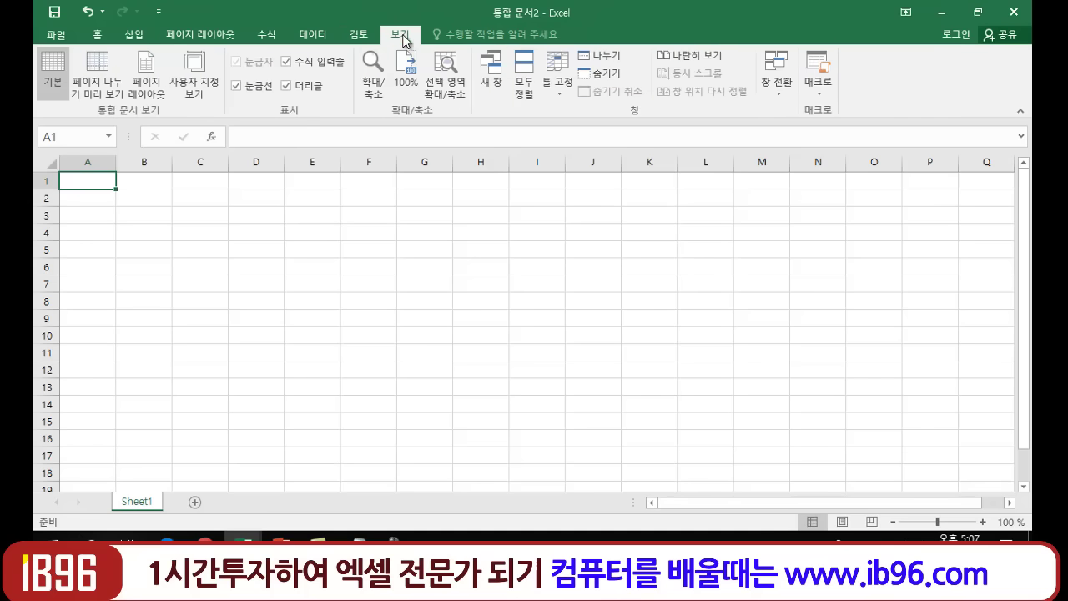
{"action": "left_click", "coordinate": [360, 40]}
{"action": "left_click", "coordinate": [317, 41]}
{"action": "left_click", "coordinate": [277, 40]}
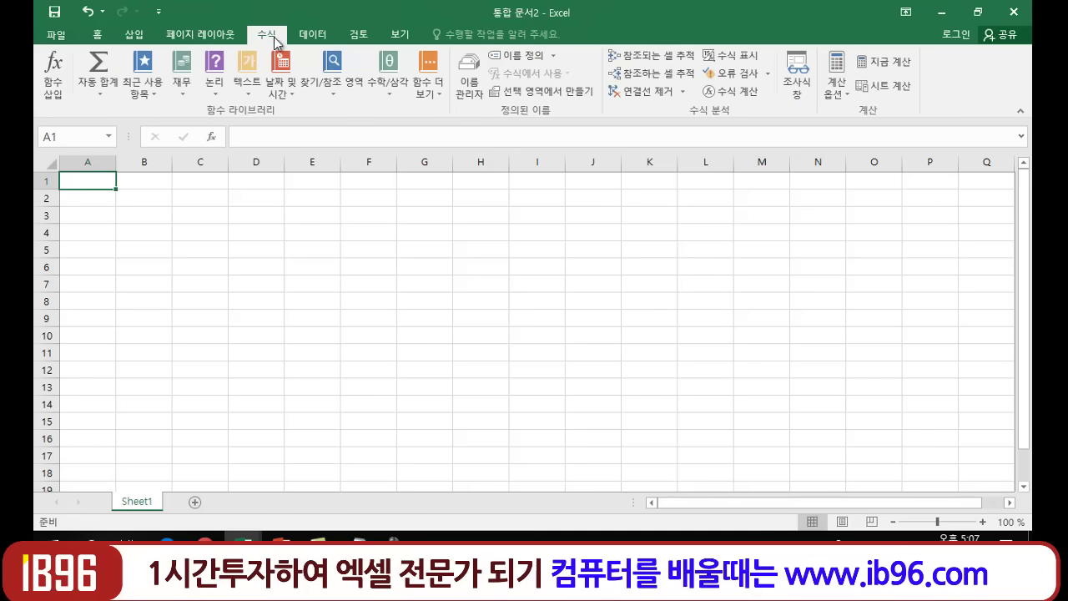
{"action": "left_click", "coordinate": [209, 38]}
{"action": "left_click", "coordinate": [97, 35]}
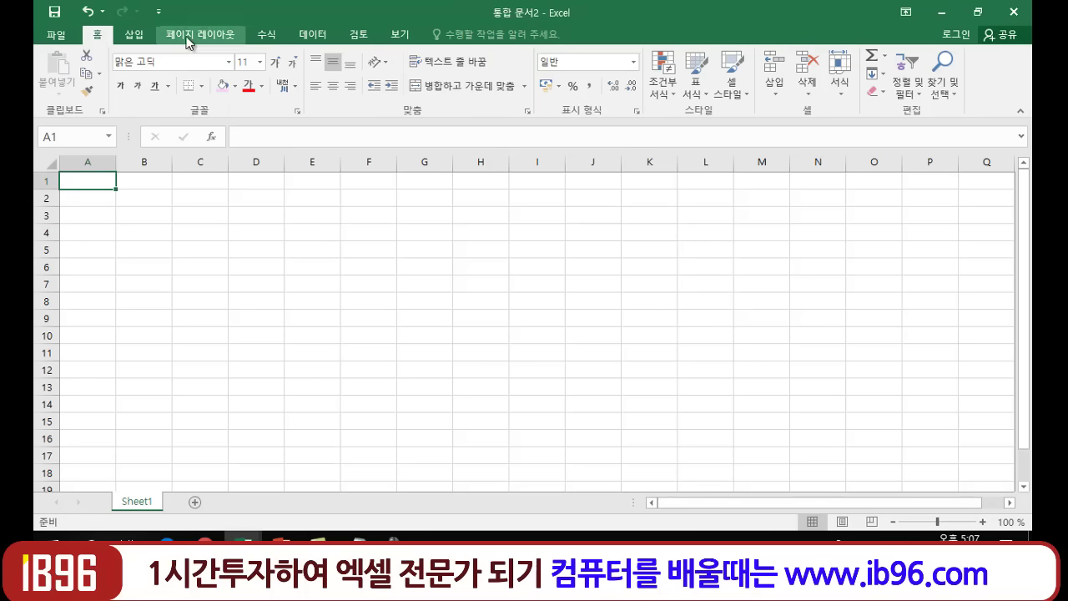
{"action": "left_click", "coordinate": [144, 35]}
{"action": "left_click", "coordinate": [200, 35]}
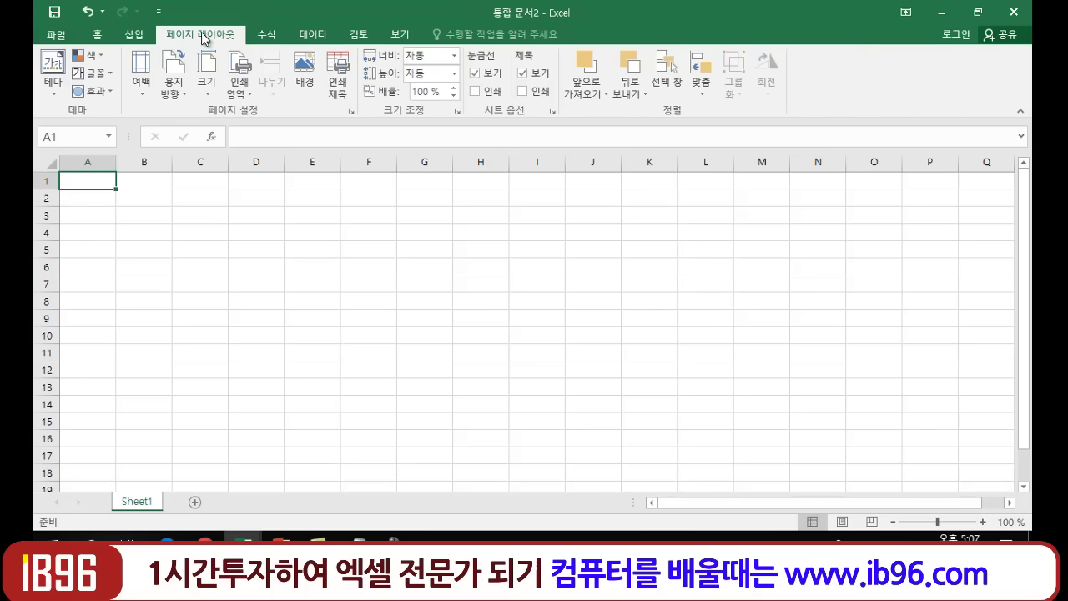
{"action": "left_click", "coordinate": [266, 35]}
{"action": "left_click", "coordinate": [314, 35]}
{"action": "scroll", "coordinate": [360, 42], "scroll_direction": "down", "scroll_amount": 1}
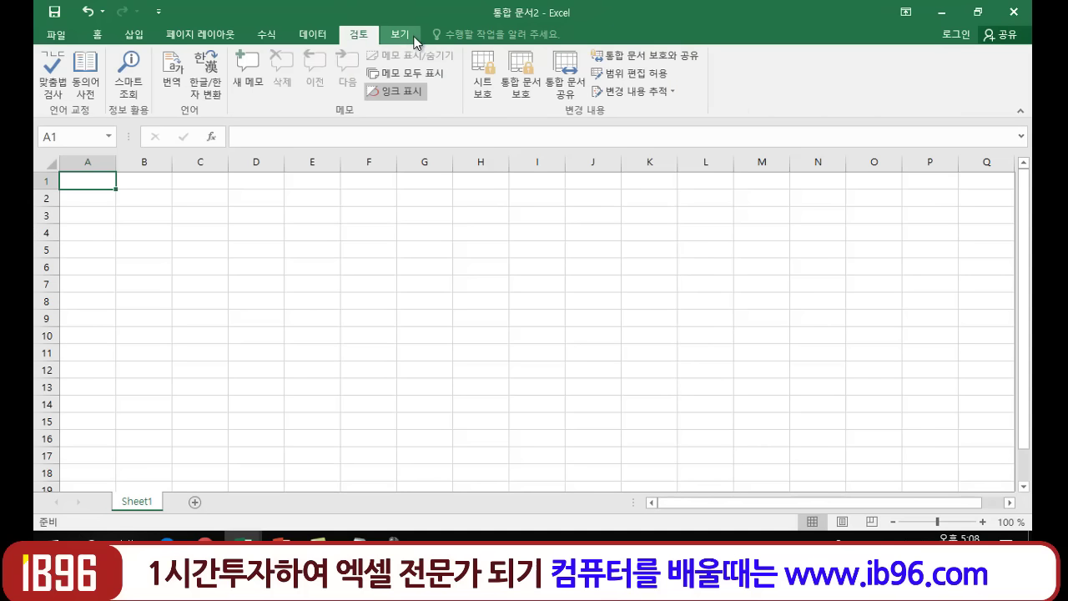
{"action": "scroll", "coordinate": [367, 46], "scroll_direction": "down", "scroll_amount": 1}
{"action": "left_click", "coordinate": [357, 37]}
{"action": "left_click", "coordinate": [314, 38]}
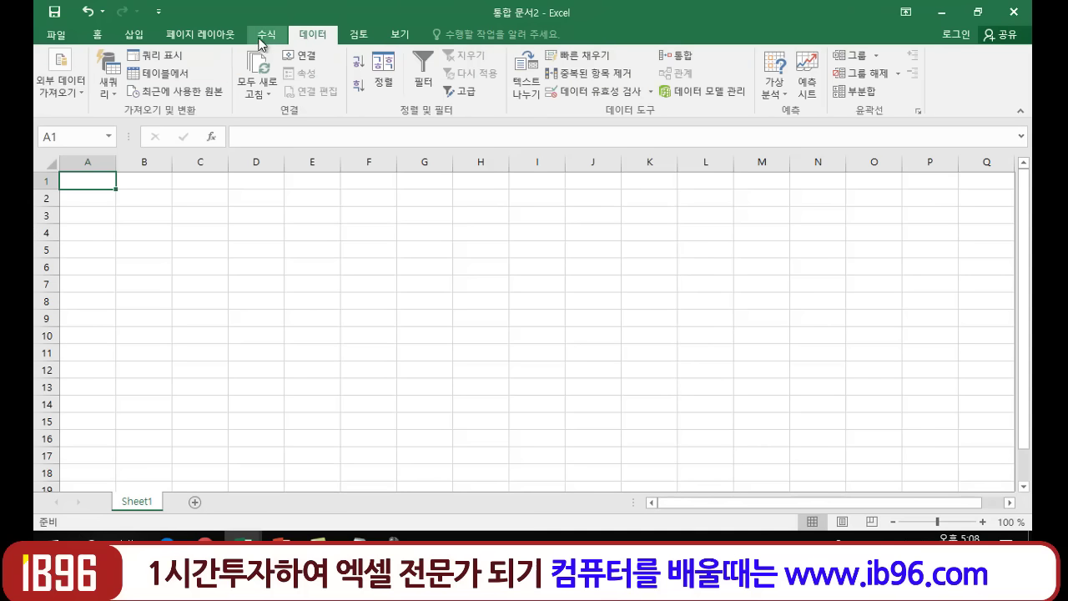
{"action": "left_click", "coordinate": [264, 38]}
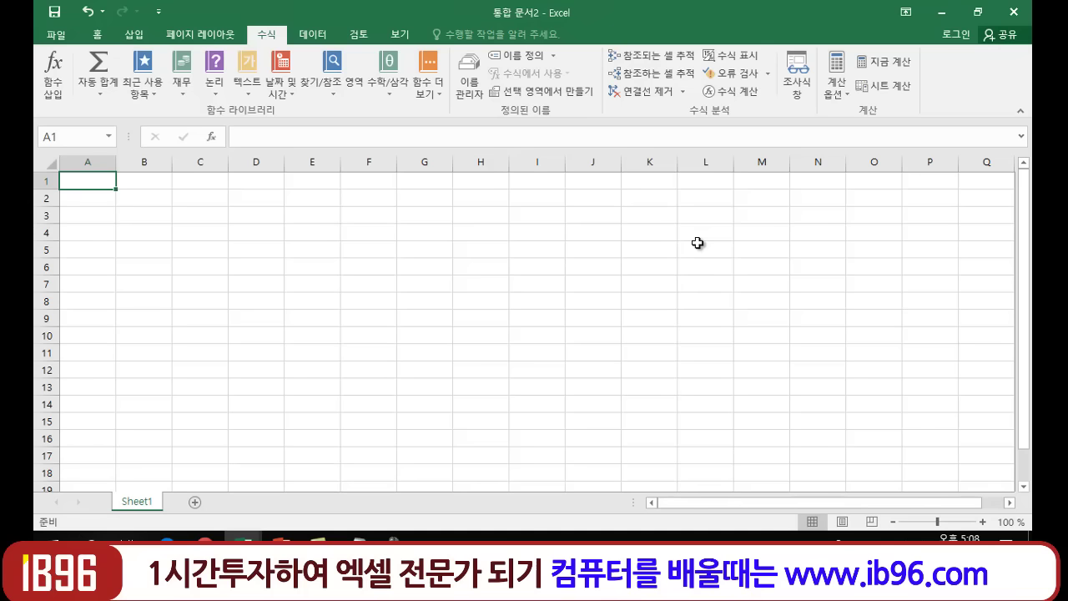
{"action": "left_click", "coordinate": [96, 34]}
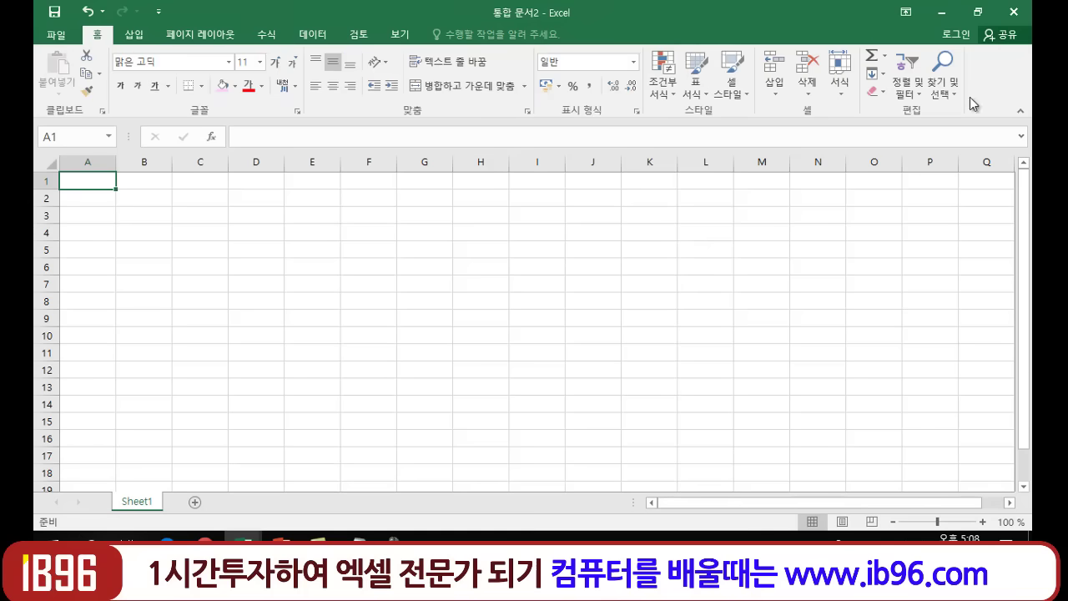
{"action": "left_click", "coordinate": [133, 35]}
{"action": "left_click", "coordinate": [210, 37]}
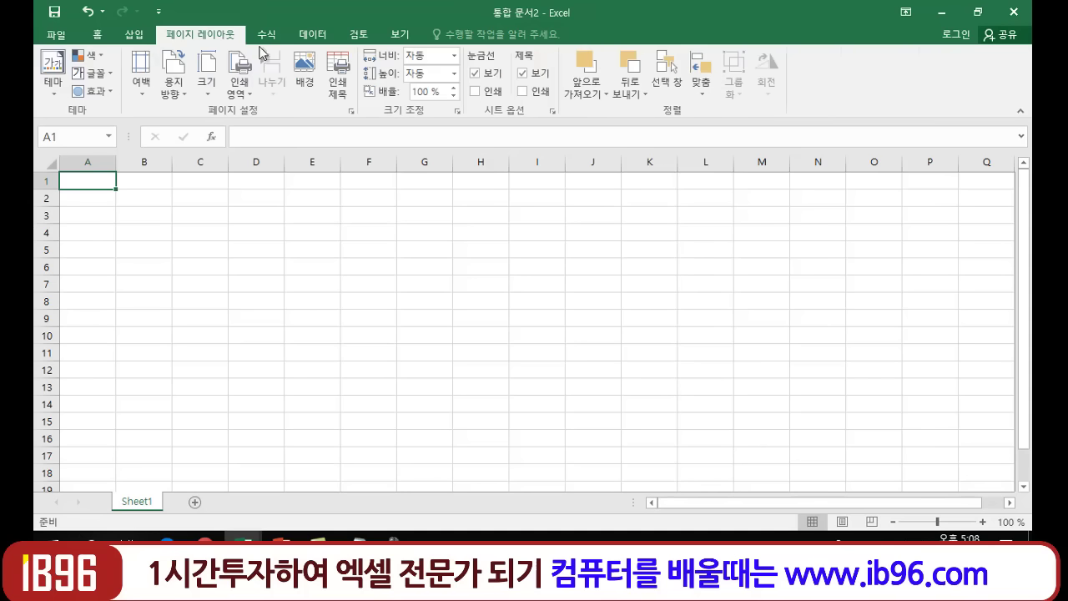
{"action": "left_click", "coordinate": [99, 40]}
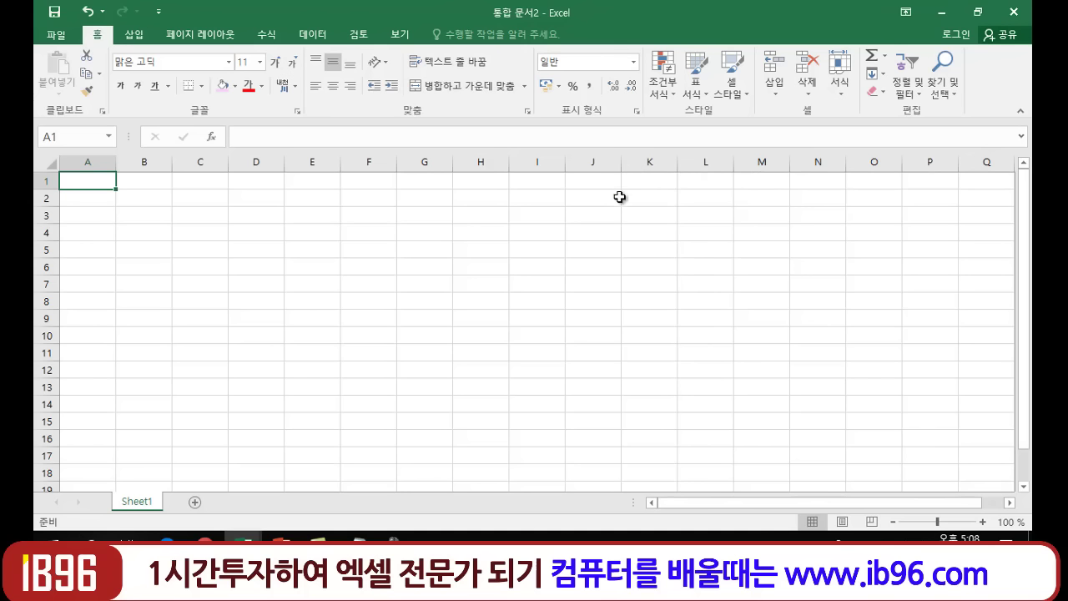
Step right along row 1, then jump to the last column, XFD.
{"action": "key", "text": "Right"}
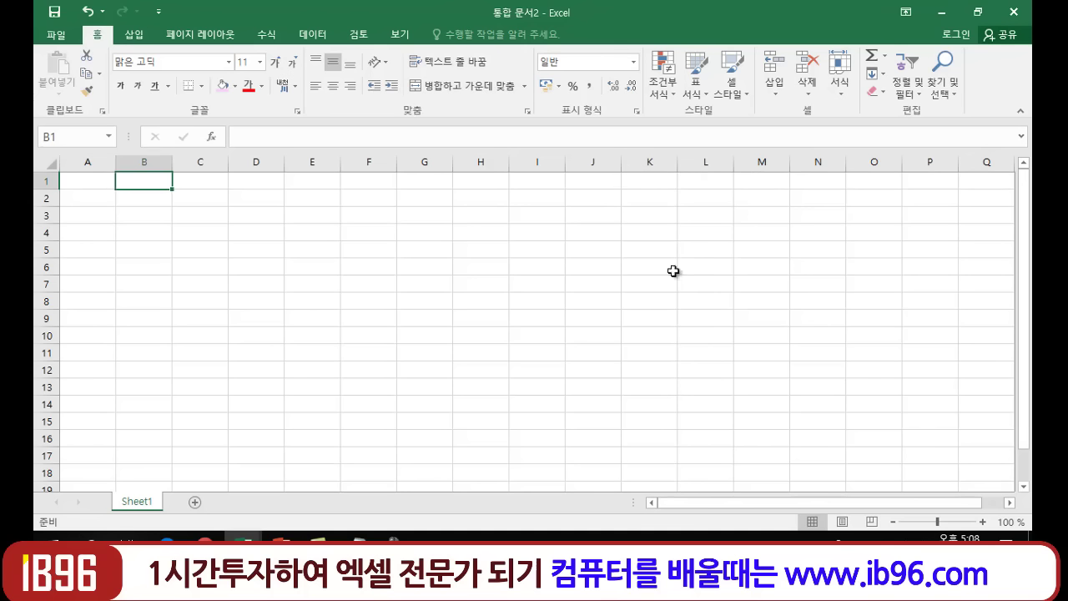
{"action": "key", "text": "Right"}
{"action": "key", "text": "Right"}
{"action": "key", "text": "Right"}
{"action": "key", "text": "Right"}
{"action": "key", "text": "Right"}
{"action": "key", "text": "Right"}
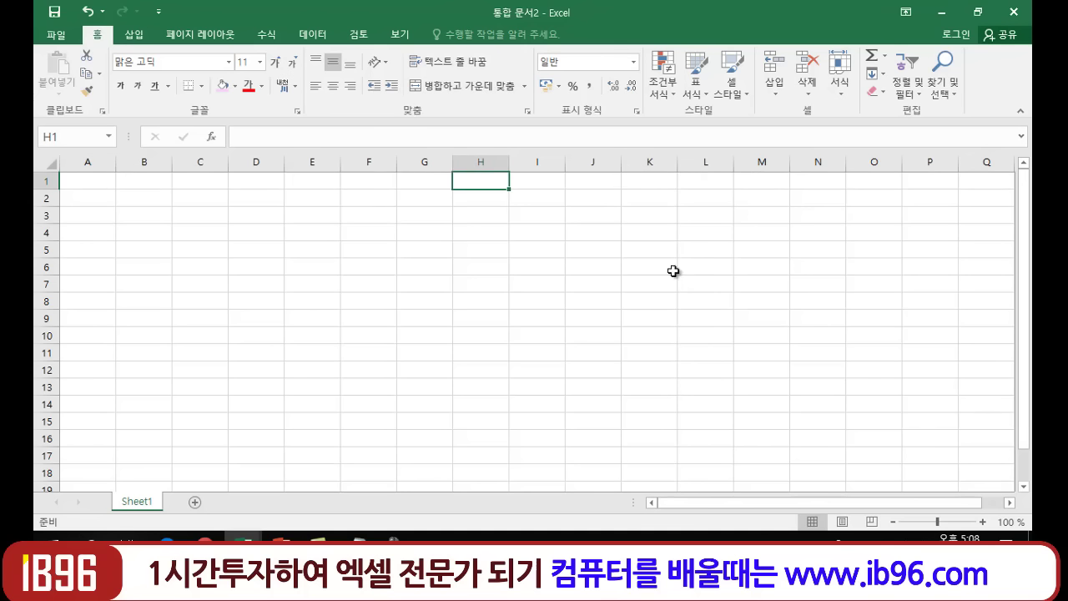
{"action": "key", "text": "Right"}
{"action": "key", "text": "Right"}
{"action": "key", "text": "Right"}
{"action": "key", "text": "Right"}
{"action": "key", "text": "Right"}
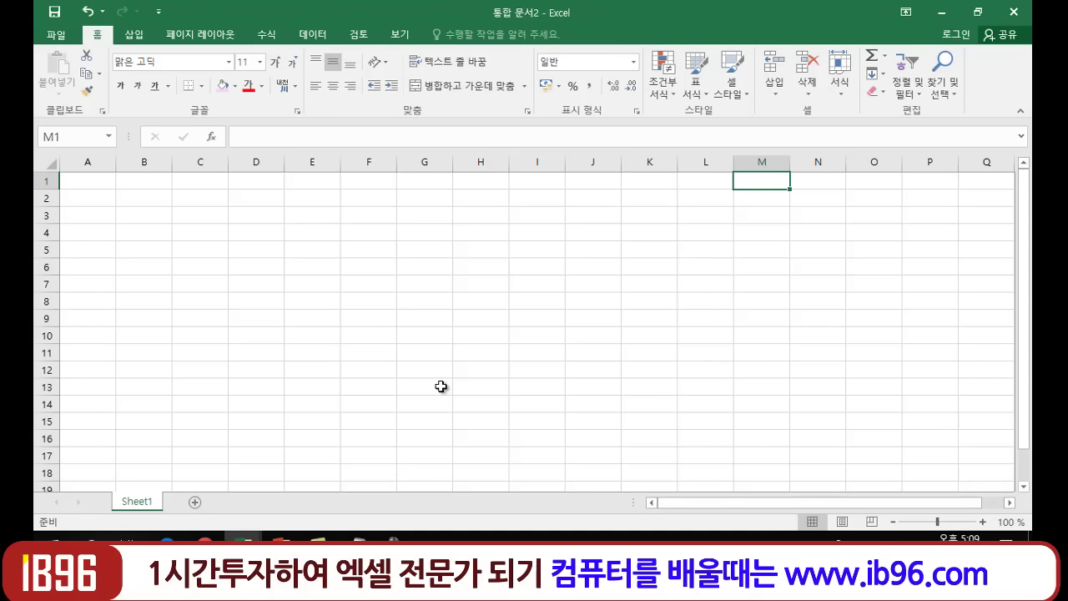
{"action": "key", "text": "ctrl+Right"}
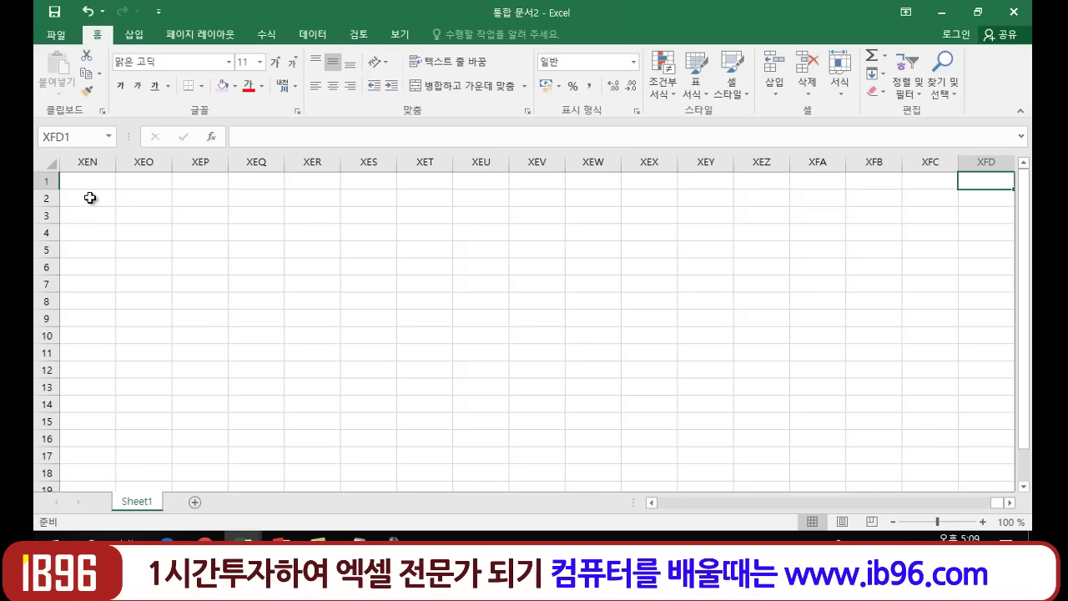
{"action": "scroll", "coordinate": [115, 298], "scroll_direction": "down", "scroll_amount": 2}
{"action": "scroll", "coordinate": [119, 341], "scroll_direction": "down", "scroll_amount": 5}
{"action": "scroll", "coordinate": [121, 355], "scroll_direction": "down", "scroll_amount": 12}
{"action": "scroll", "coordinate": [117, 361], "scroll_direction": "down", "scroll_amount": 10}
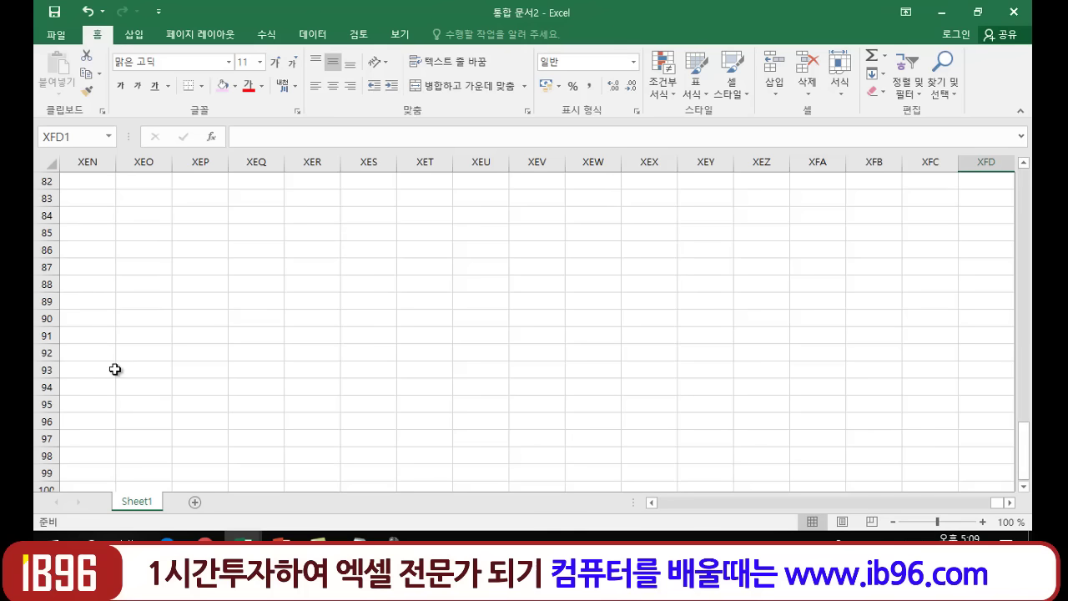
{"action": "scroll", "coordinate": [114, 370], "scroll_direction": "down", "scroll_amount": 8}
{"action": "scroll", "coordinate": [114, 370], "scroll_direction": "down", "scroll_amount": 6}
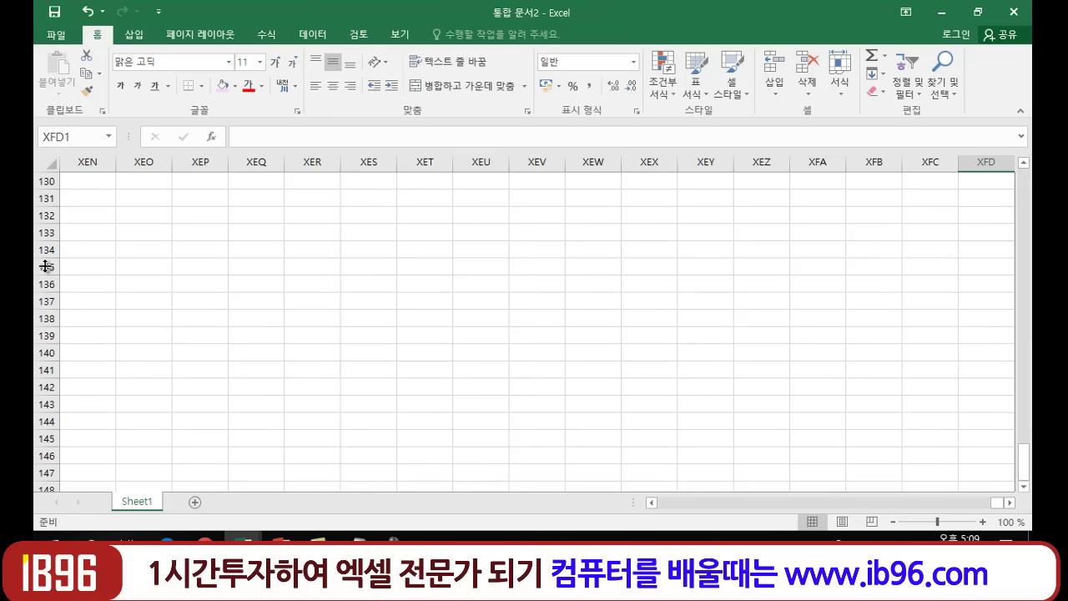
{"action": "left_click", "coordinate": [44, 250]}
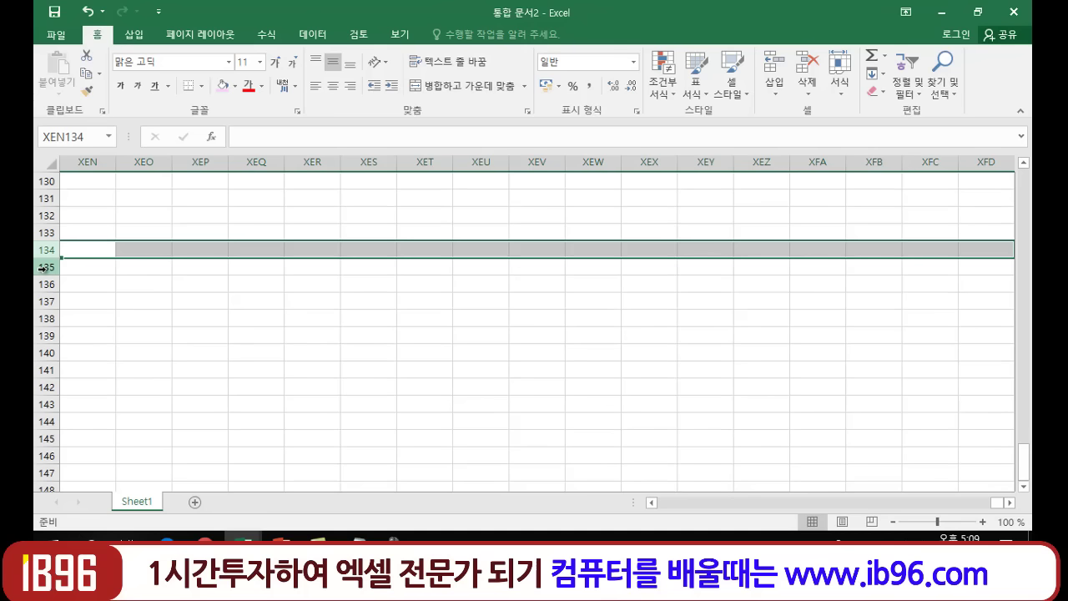
{"action": "left_click", "coordinate": [44, 267]}
{"action": "left_click", "coordinate": [44, 285]}
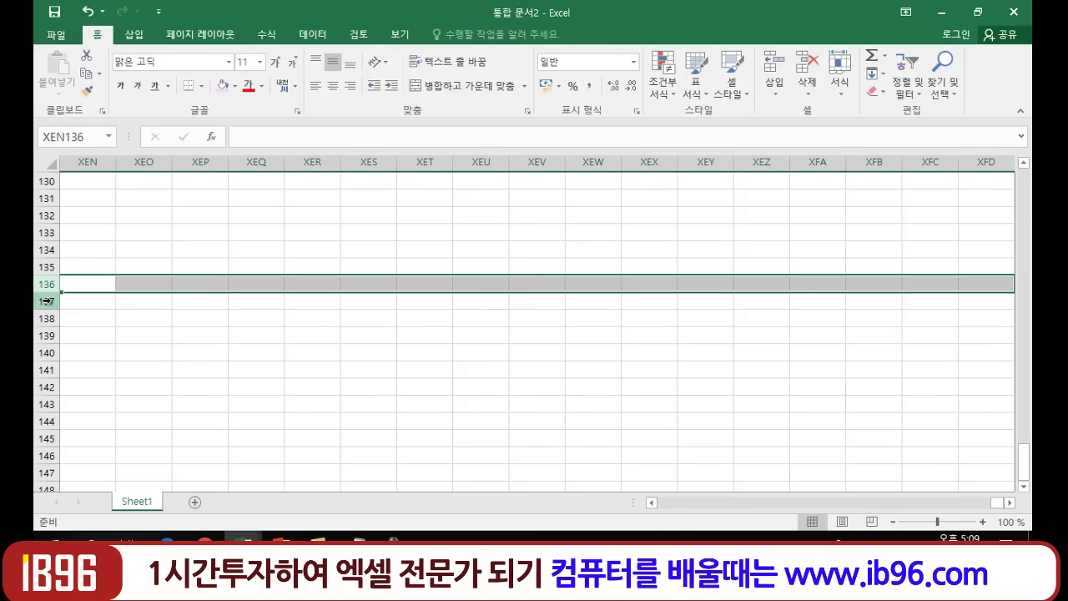
{"action": "left_click", "coordinate": [44, 301]}
{"action": "left_click", "coordinate": [43, 320]}
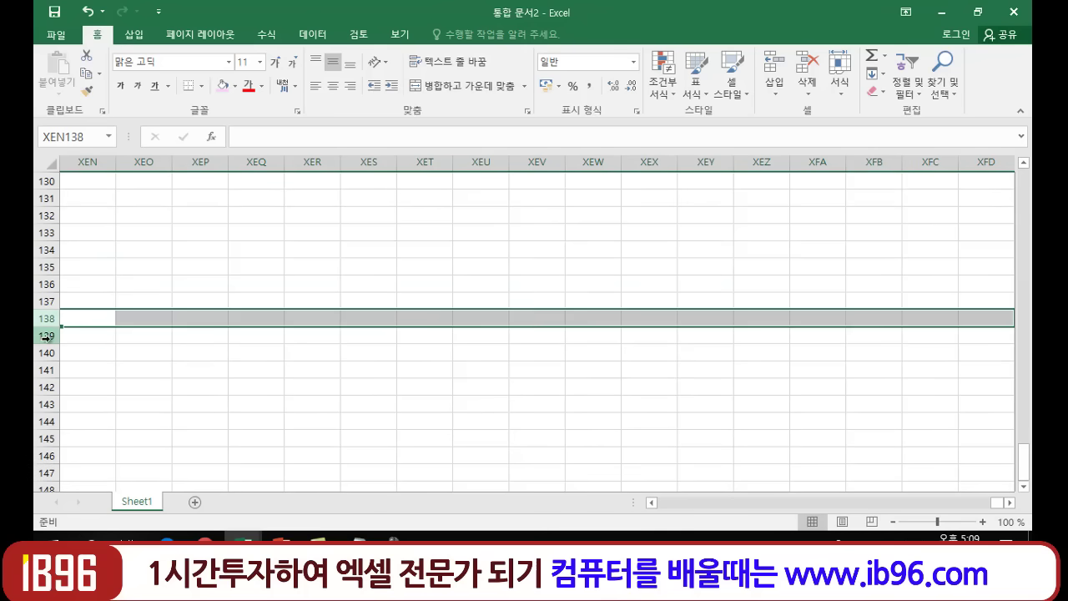
{"action": "left_click", "coordinate": [45, 335]}
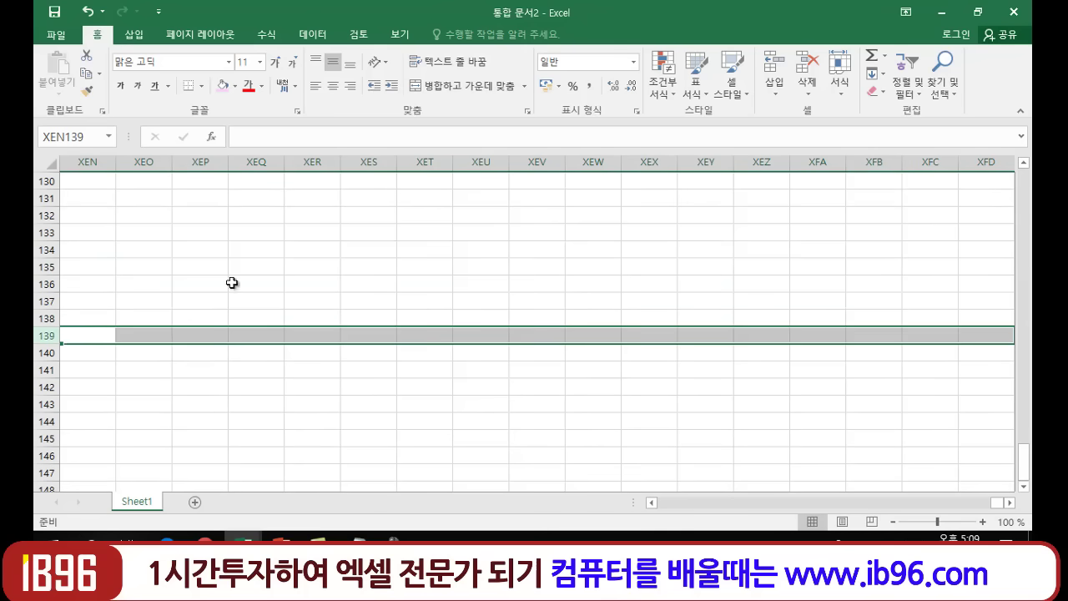
{"action": "left_click", "coordinate": [96, 161]}
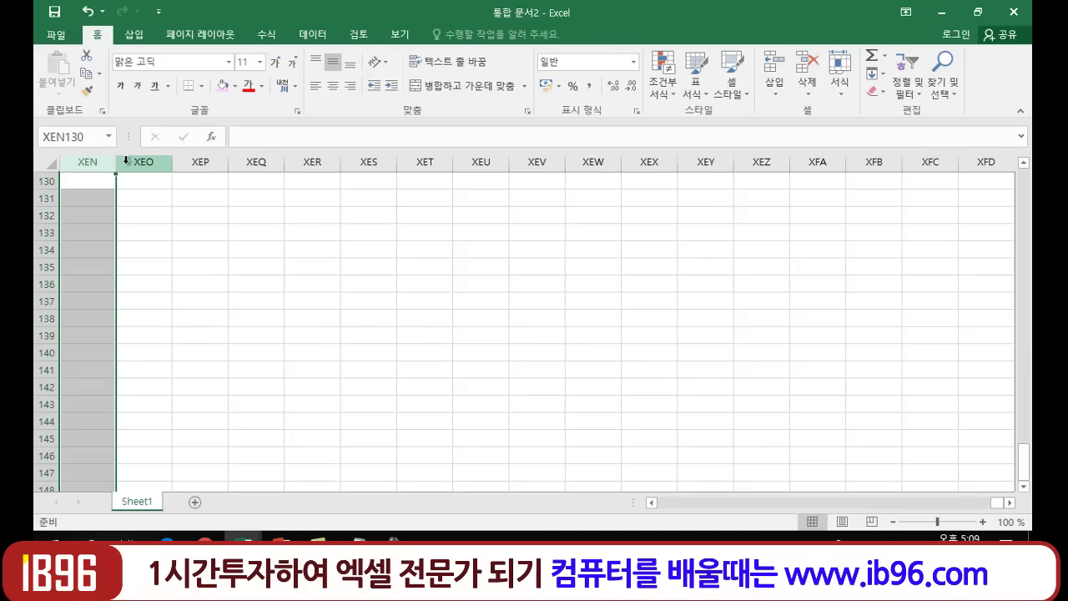
{"action": "left_click", "coordinate": [143, 162]}
{"action": "left_click", "coordinate": [211, 160]}
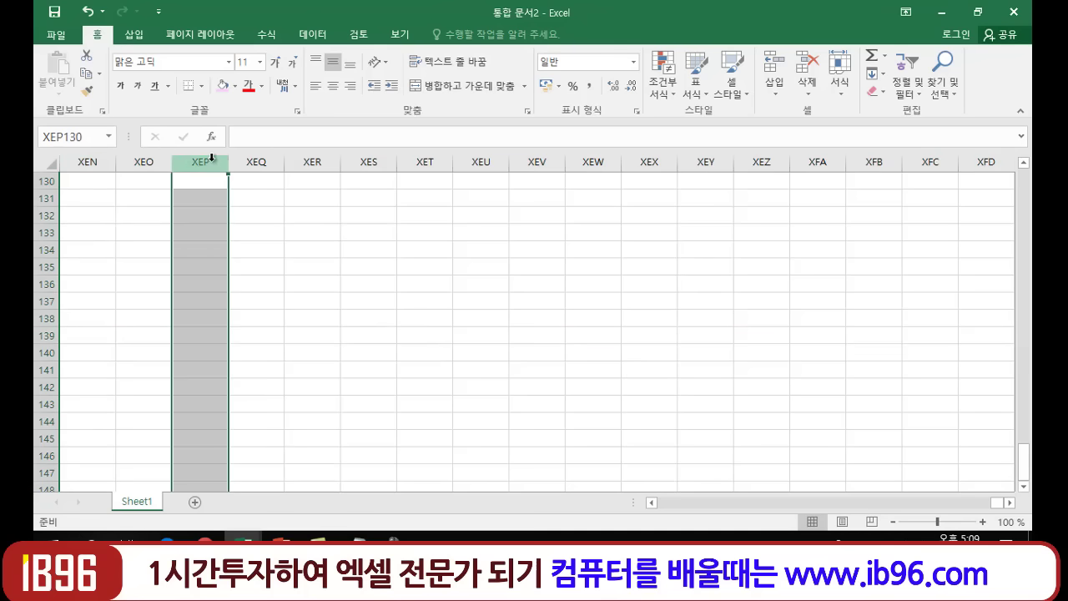
{"action": "left_click", "coordinate": [264, 160]}
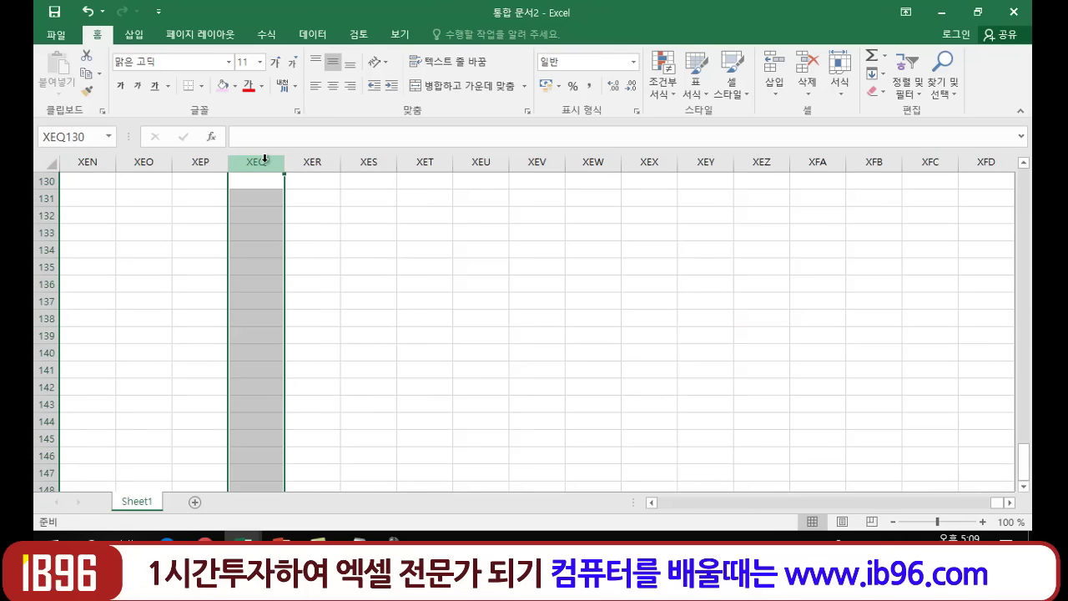
{"action": "left_click", "coordinate": [309, 162]}
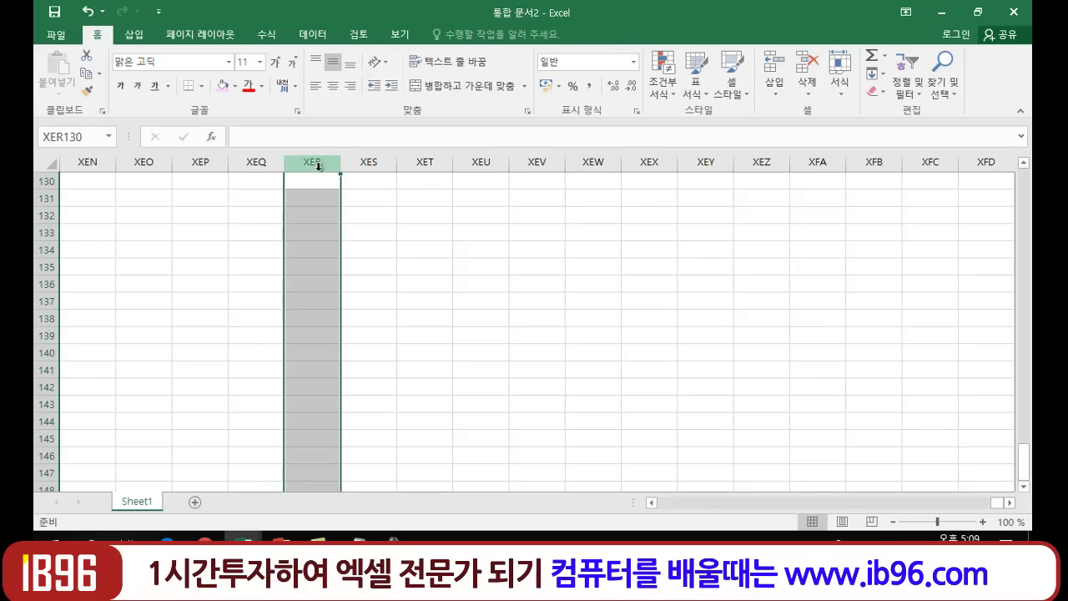
{"action": "left_click", "coordinate": [376, 161]}
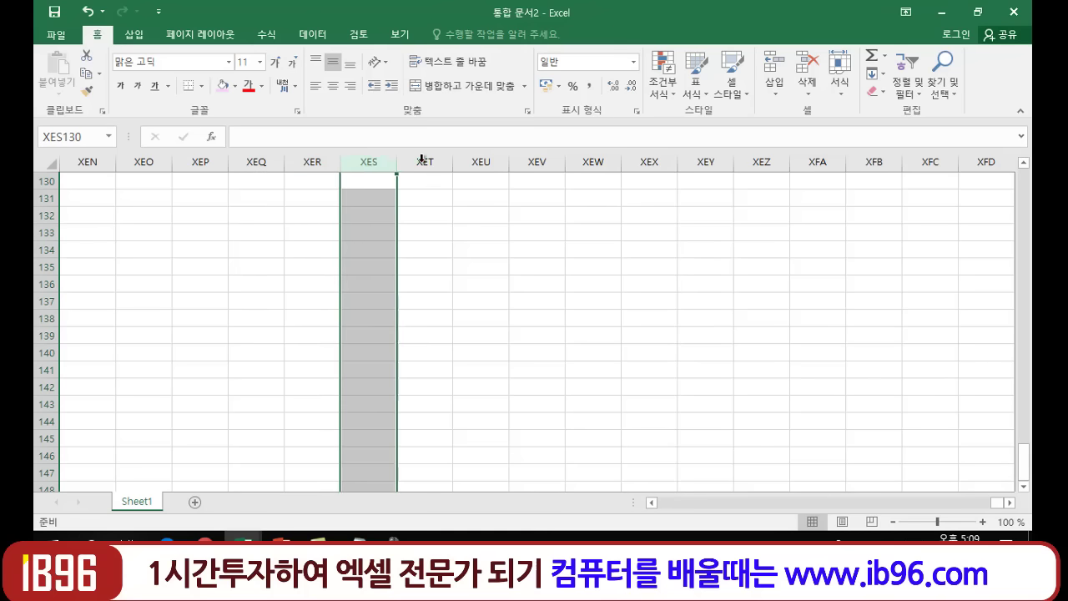
{"action": "left_click", "coordinate": [423, 156]}
{"action": "left_click", "coordinate": [46, 215]}
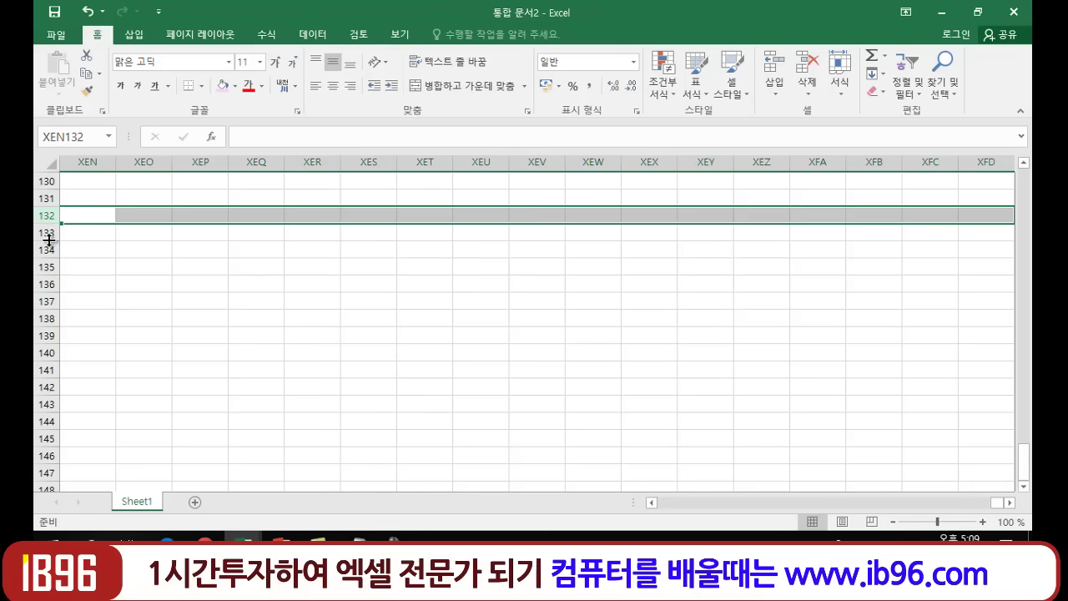
{"action": "left_click", "coordinate": [44, 232]}
{"action": "left_click", "coordinate": [46, 249]}
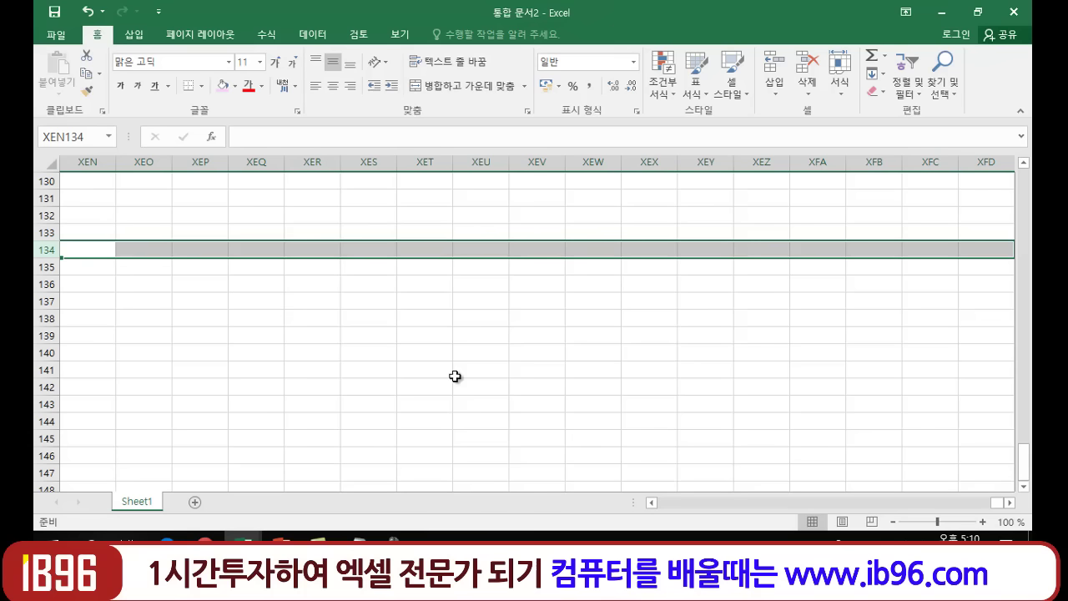
Jump to the last row 1048576, scroll briefly, then return to cell A1.
{"action": "key", "text": "ctrl+Down"}
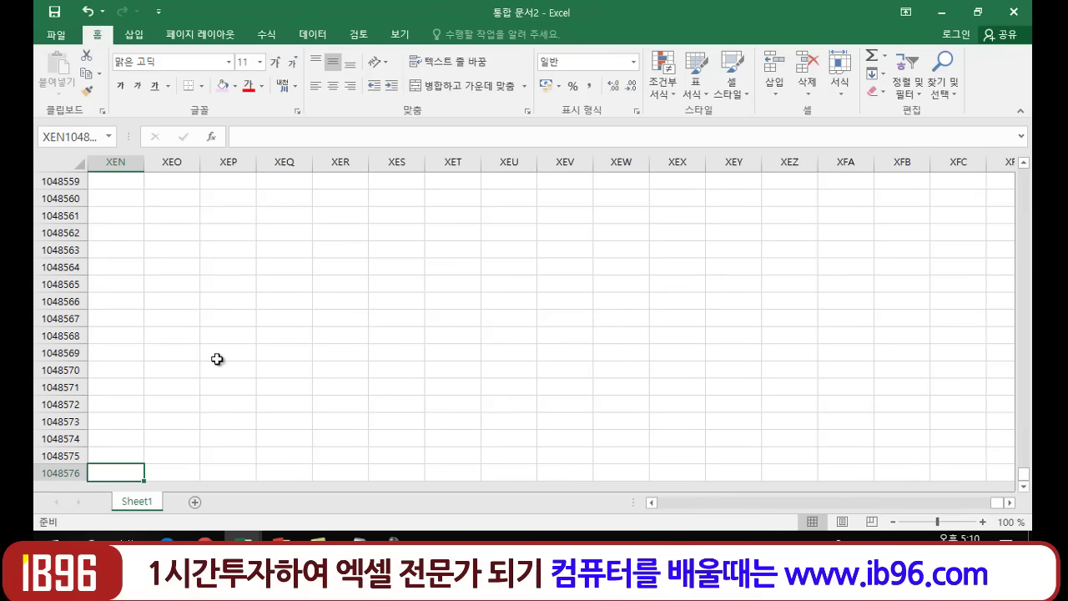
{"action": "scroll", "coordinate": [239, 292], "scroll_direction": "up", "scroll_amount": 1}
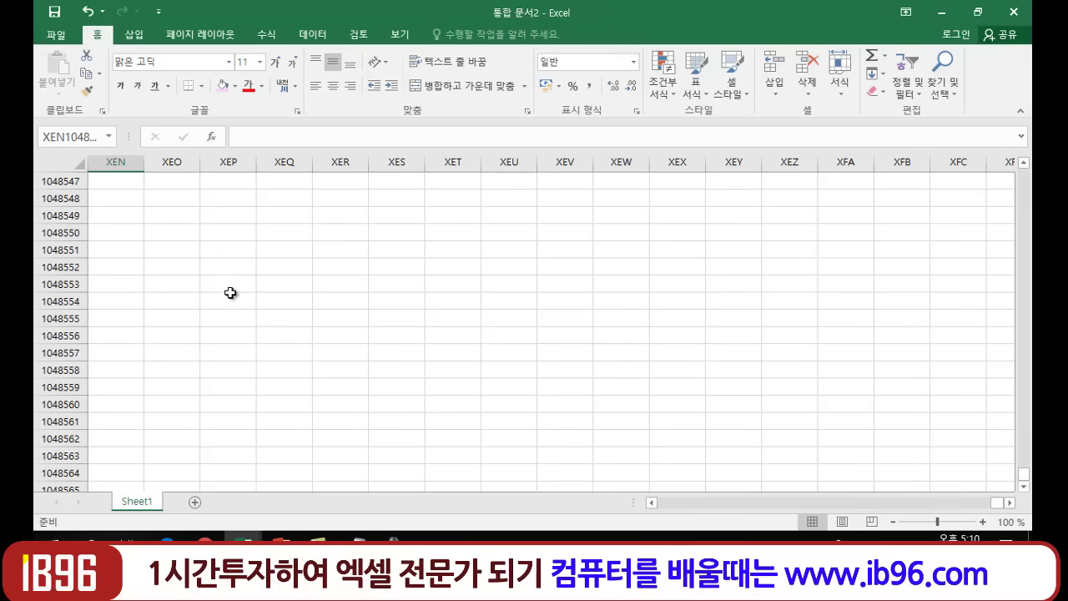
{"action": "scroll", "coordinate": [116, 481], "scroll_direction": "down", "scroll_amount": 3}
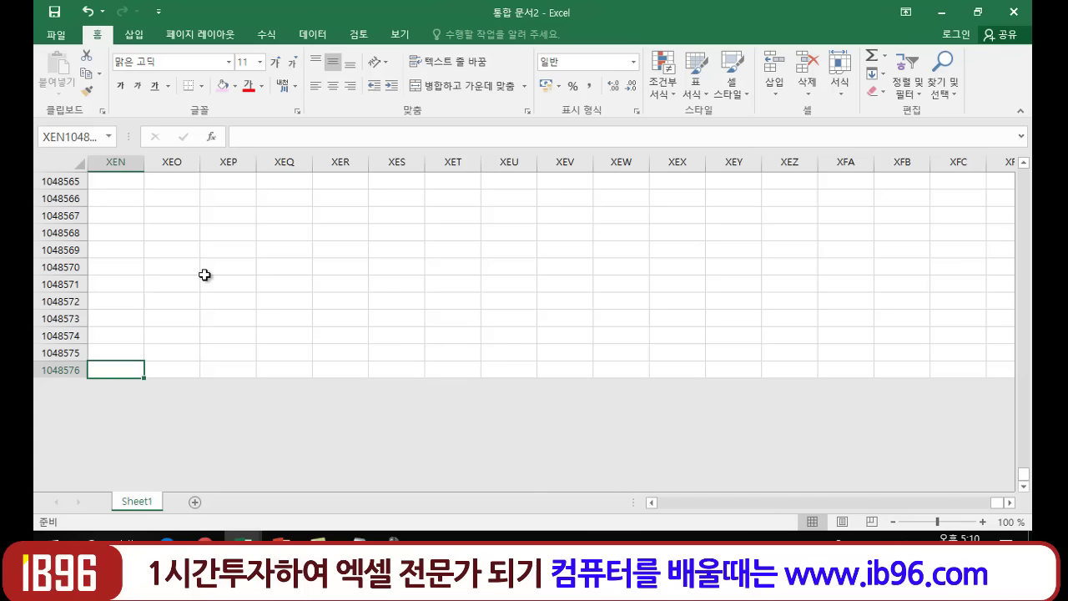
{"action": "key", "text": "ctrl+Home"}
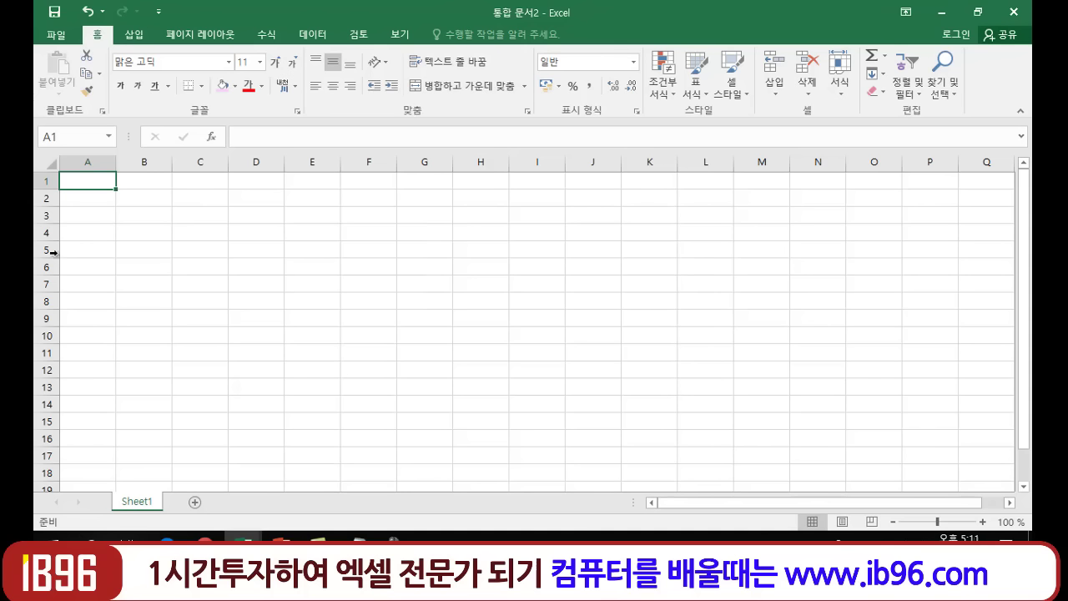
Add two new worksheets, Sheet2 and Sheet3, and select cell C14 on Sheet2.
{"action": "left_click", "coordinate": [195, 503]}
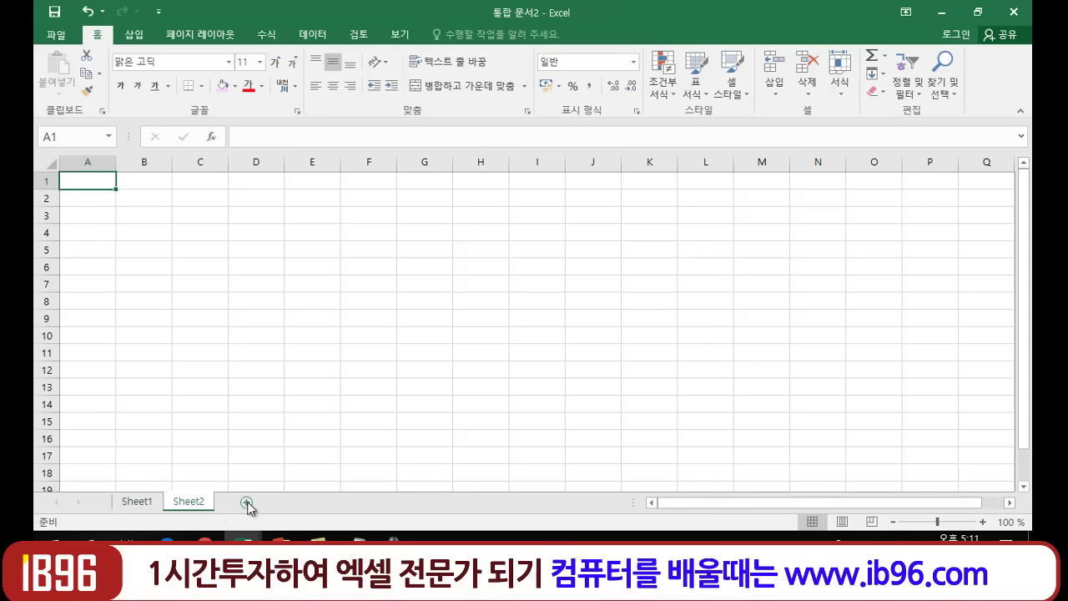
{"action": "left_click", "coordinate": [247, 503]}
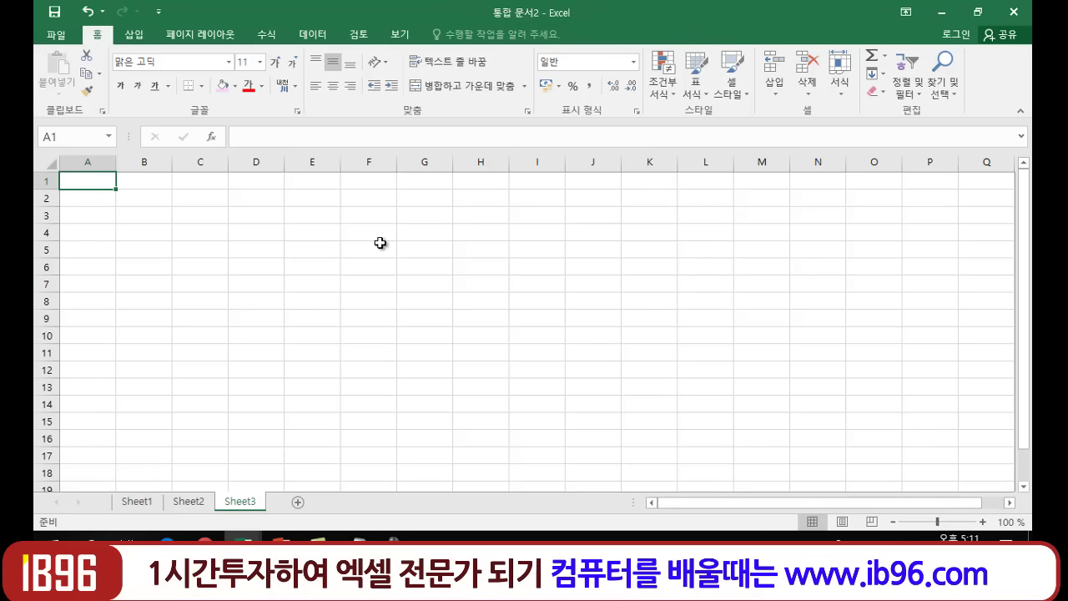
{"action": "left_click", "coordinate": [138, 501]}
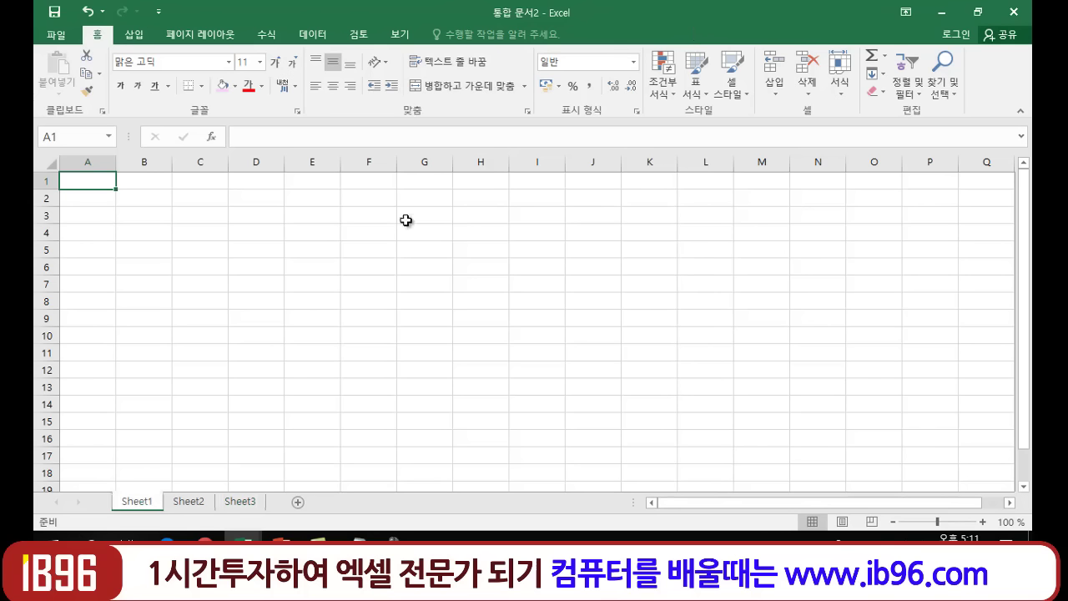
{"action": "left_click", "coordinate": [188, 504]}
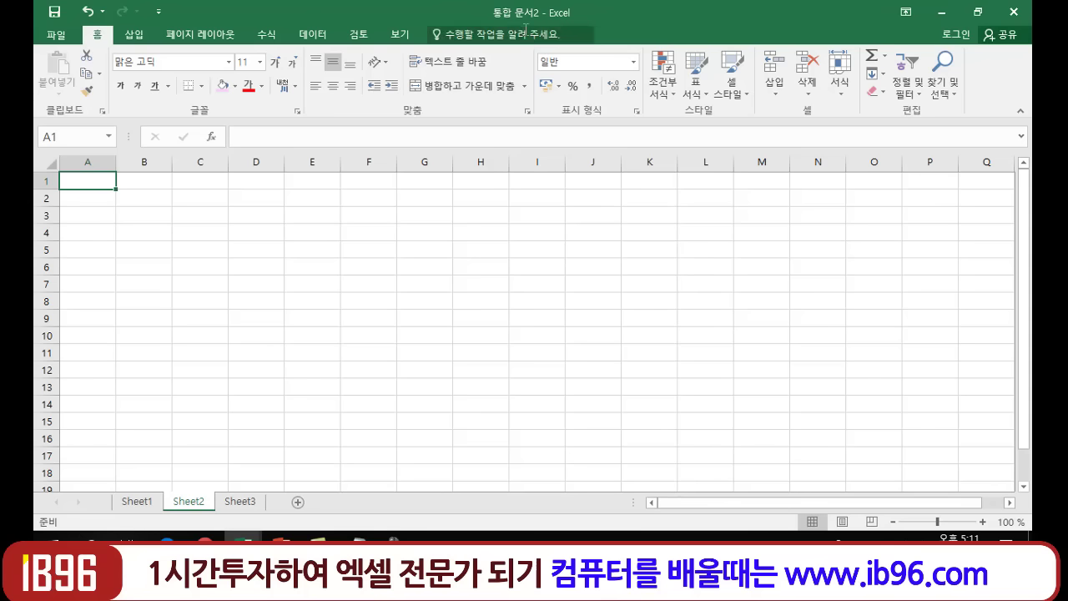
{"action": "left_click", "coordinate": [180, 399]}
Switch back and forth between the Sheet1, Sheet2 and Sheet3 tabs, ending on Sheet3.
{"action": "left_click", "coordinate": [137, 504]}
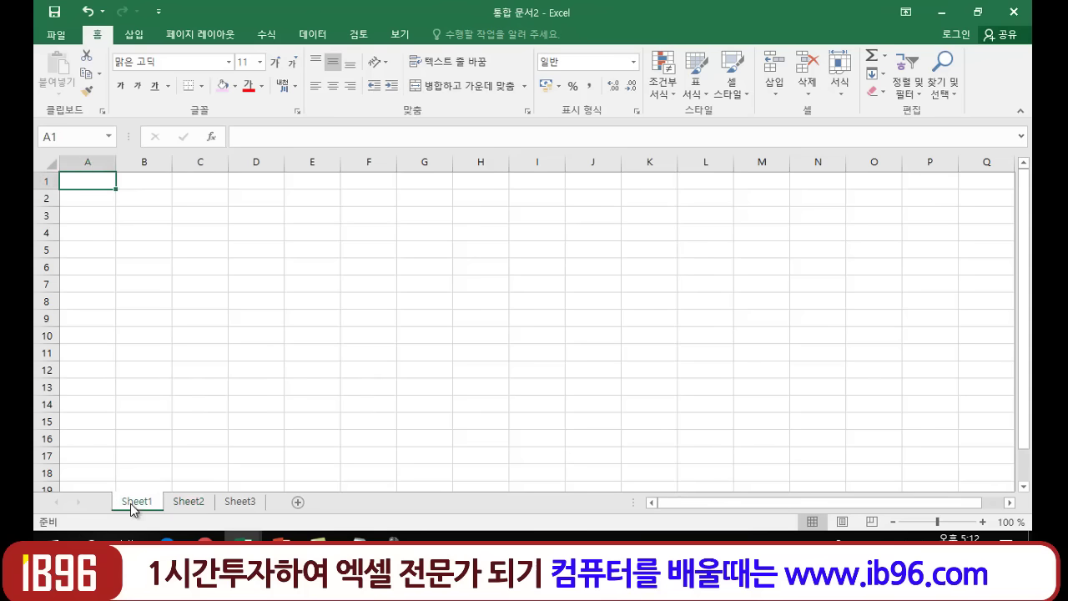
{"action": "left_click", "coordinate": [188, 503]}
{"action": "left_click", "coordinate": [239, 502]}
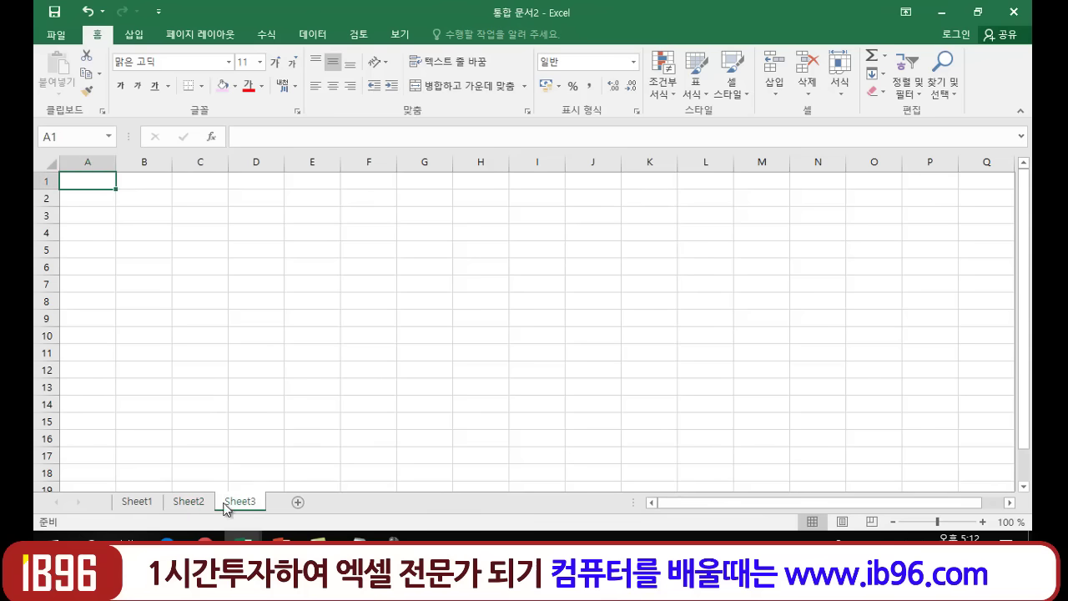
{"action": "left_click", "coordinate": [137, 503]}
{"action": "left_click", "coordinate": [187, 503]}
{"action": "left_click", "coordinate": [240, 502]}
{"action": "left_click", "coordinate": [136, 505]}
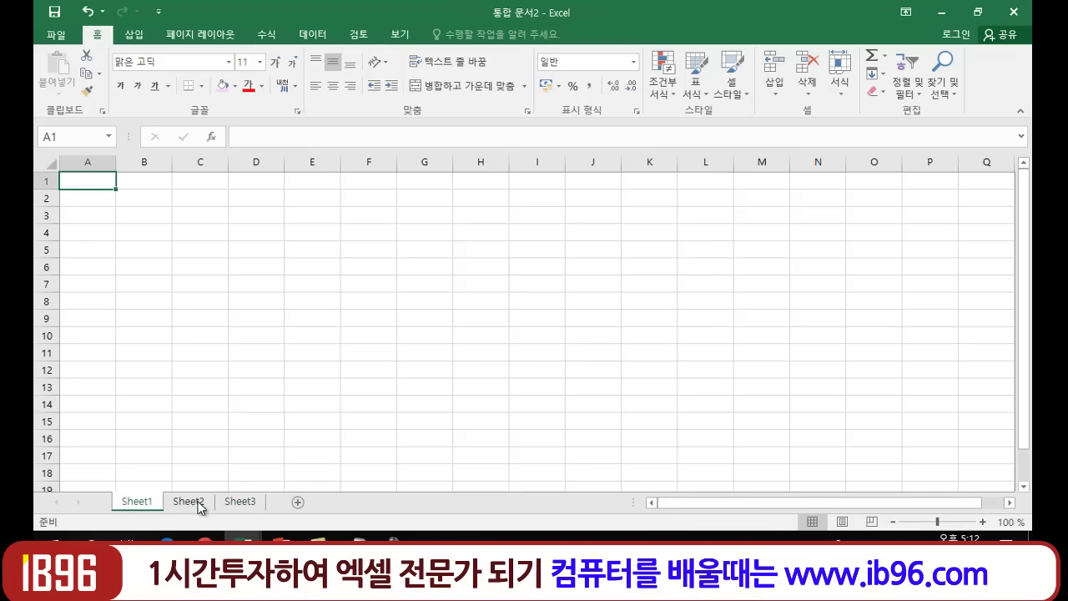
{"action": "left_click", "coordinate": [188, 503]}
{"action": "left_click", "coordinate": [242, 502]}
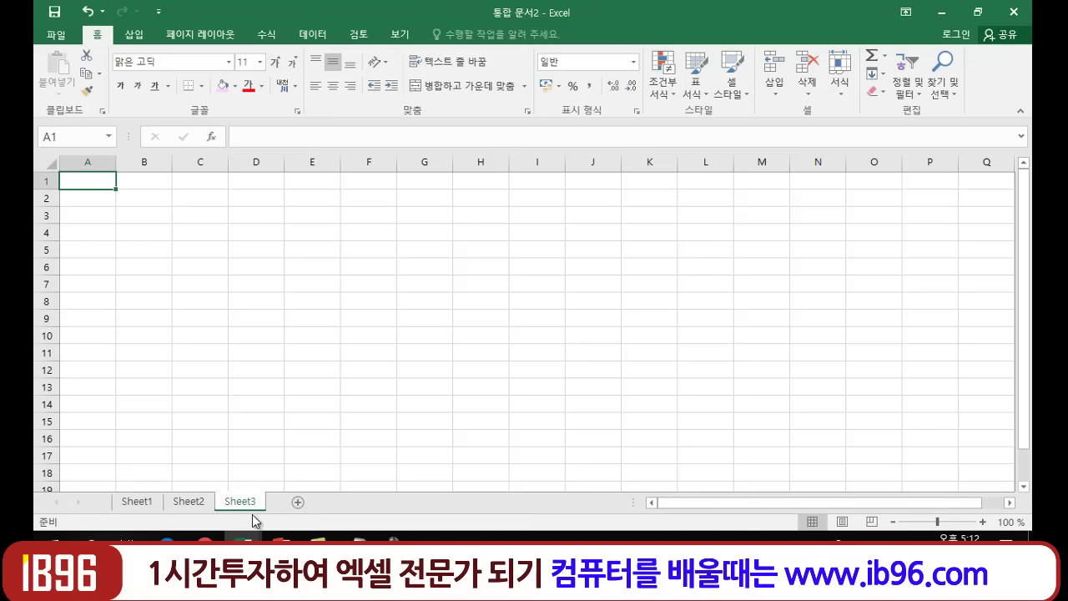
{"action": "left_click", "coordinate": [127, 505]}
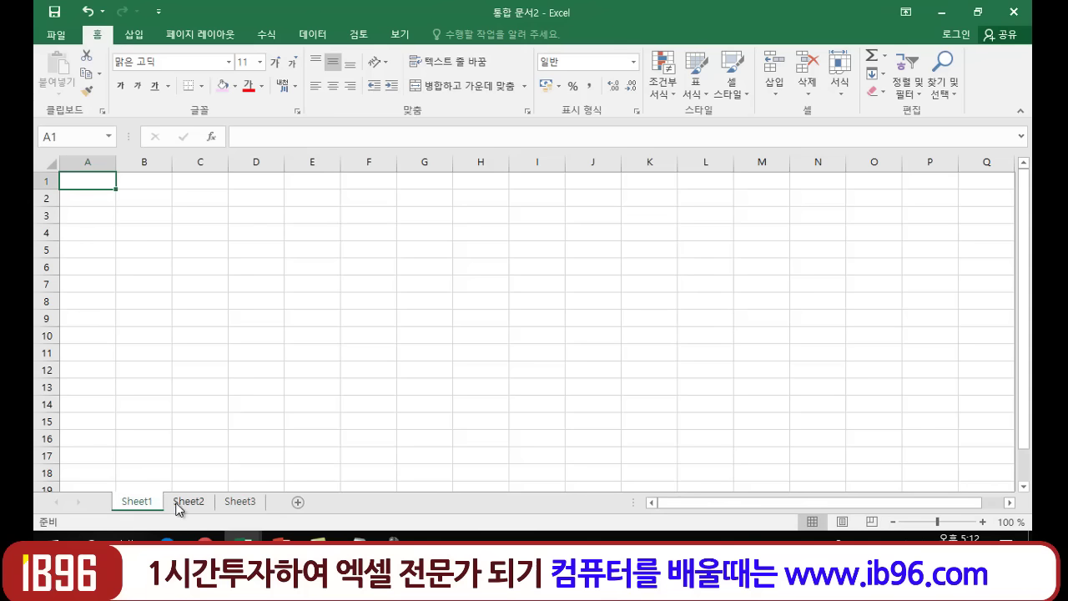
{"action": "left_click", "coordinate": [180, 505]}
{"action": "left_click", "coordinate": [236, 502]}
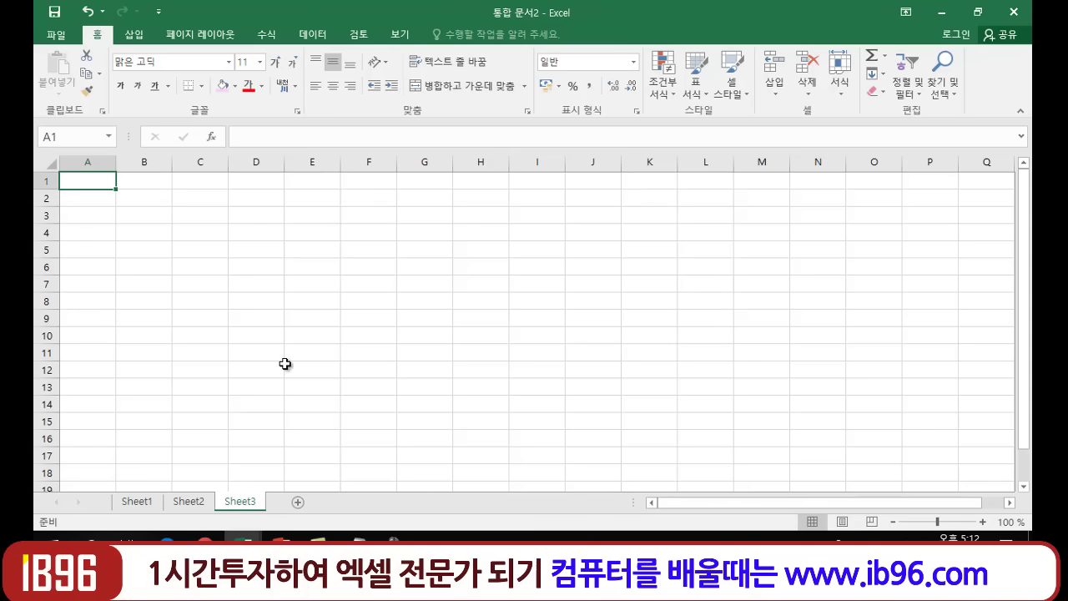
{"action": "left_click", "coordinate": [138, 505]}
{"action": "left_click", "coordinate": [174, 506]}
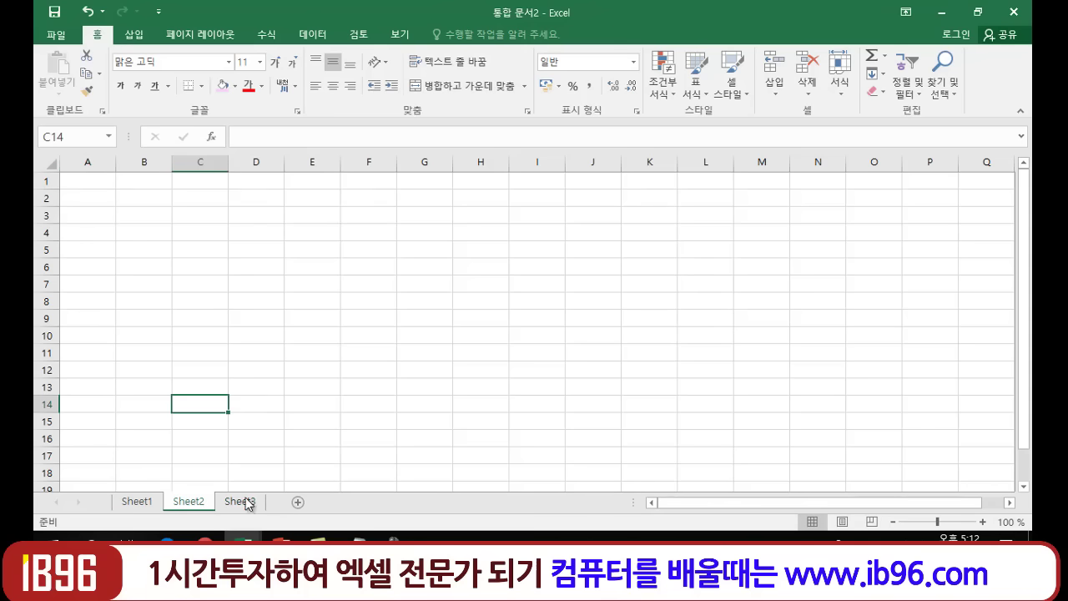
{"action": "left_click", "coordinate": [239, 504]}
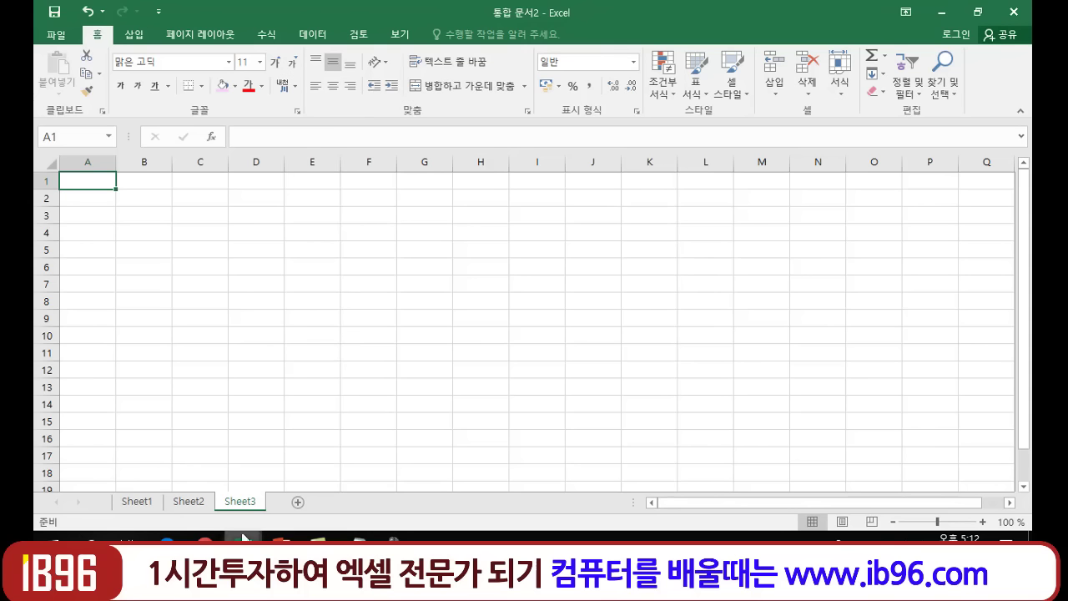
{"action": "left_click", "coordinate": [182, 503]}
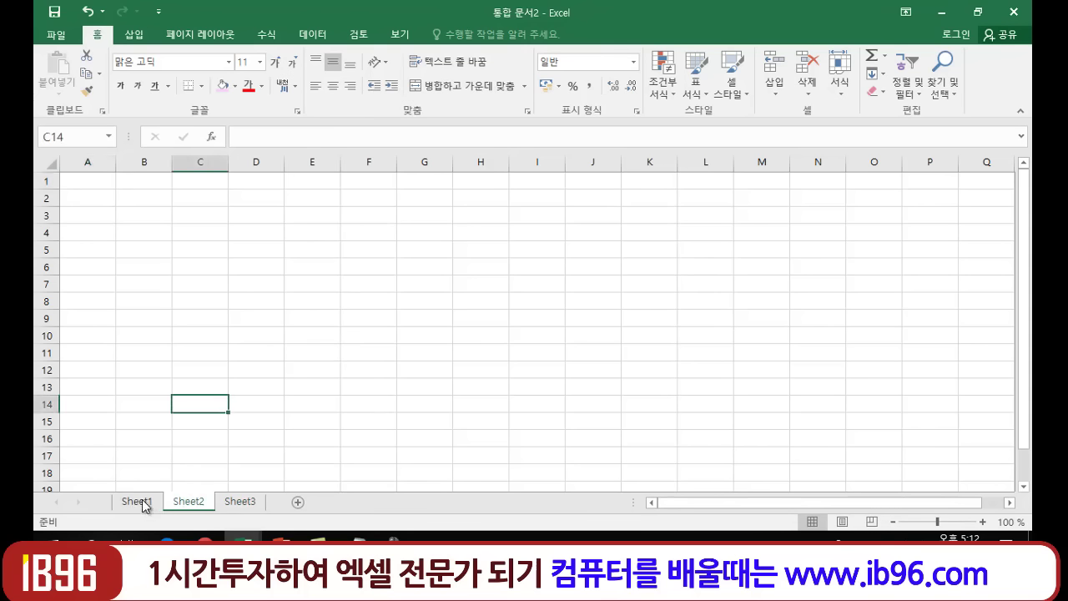
{"action": "left_click", "coordinate": [140, 504]}
{"action": "left_click", "coordinate": [193, 503]}
{"action": "left_click", "coordinate": [223, 503]}
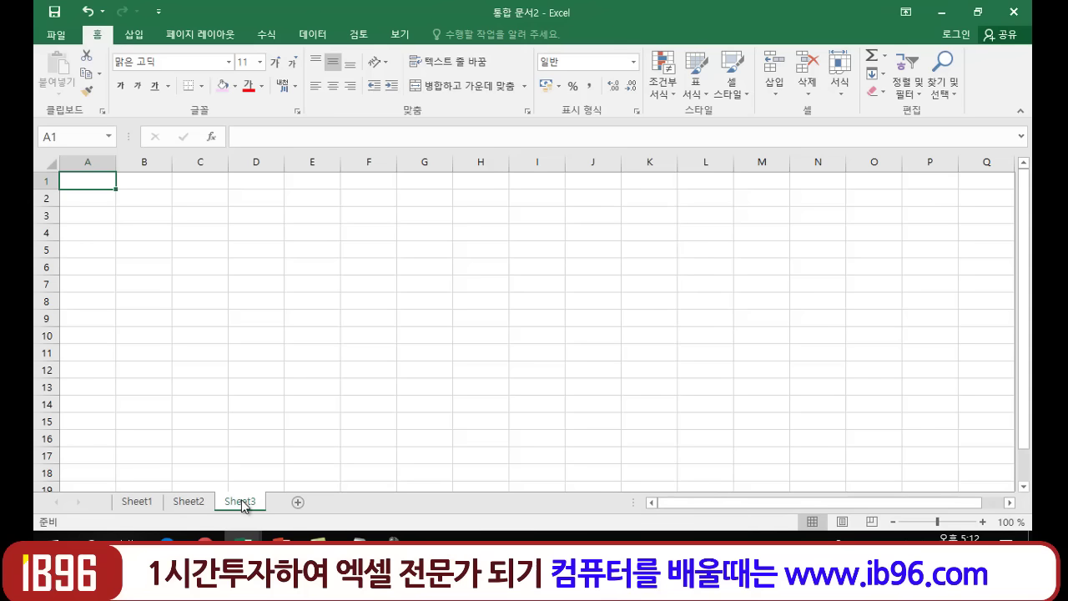
Delete Sheet3, select cells E4 and C8 on Sheet2, then return to Sheet1.
{"action": "right_click", "coordinate": [241, 500]}
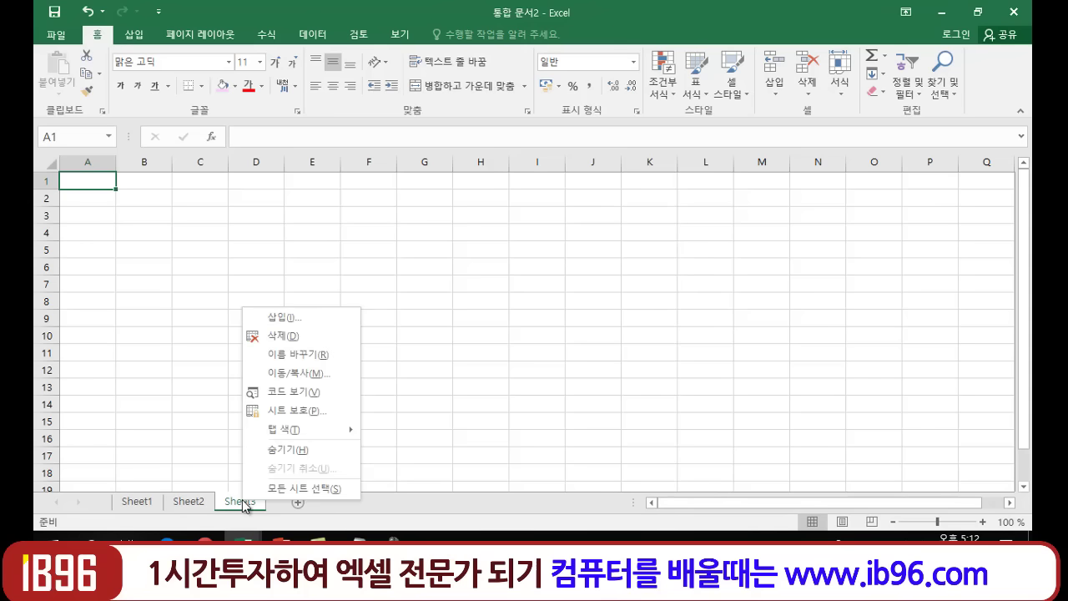
{"action": "left_click", "coordinate": [293, 338]}
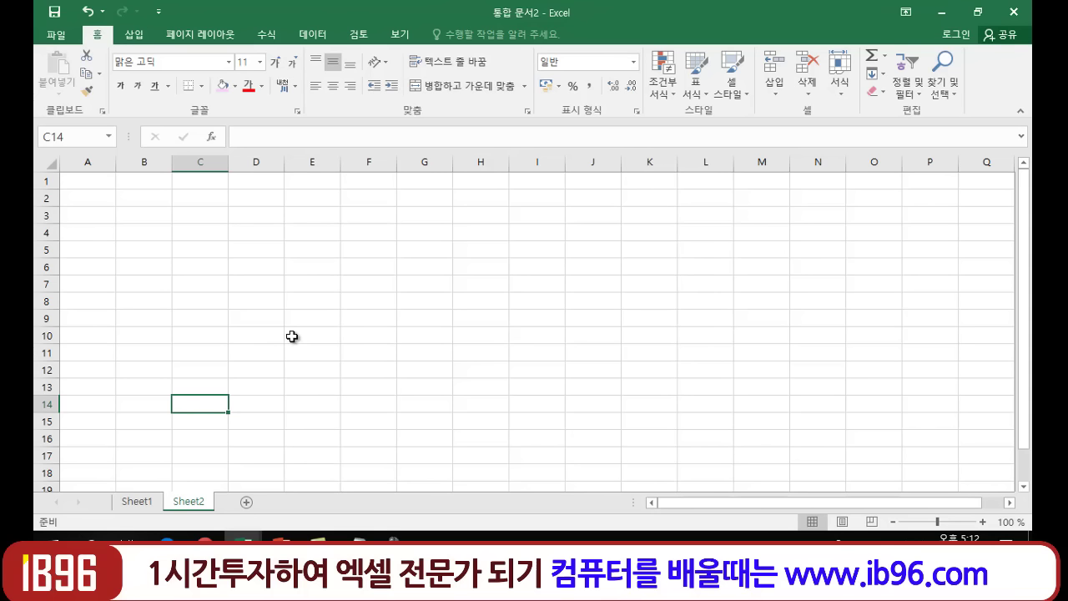
{"action": "left_click", "coordinate": [322, 233]}
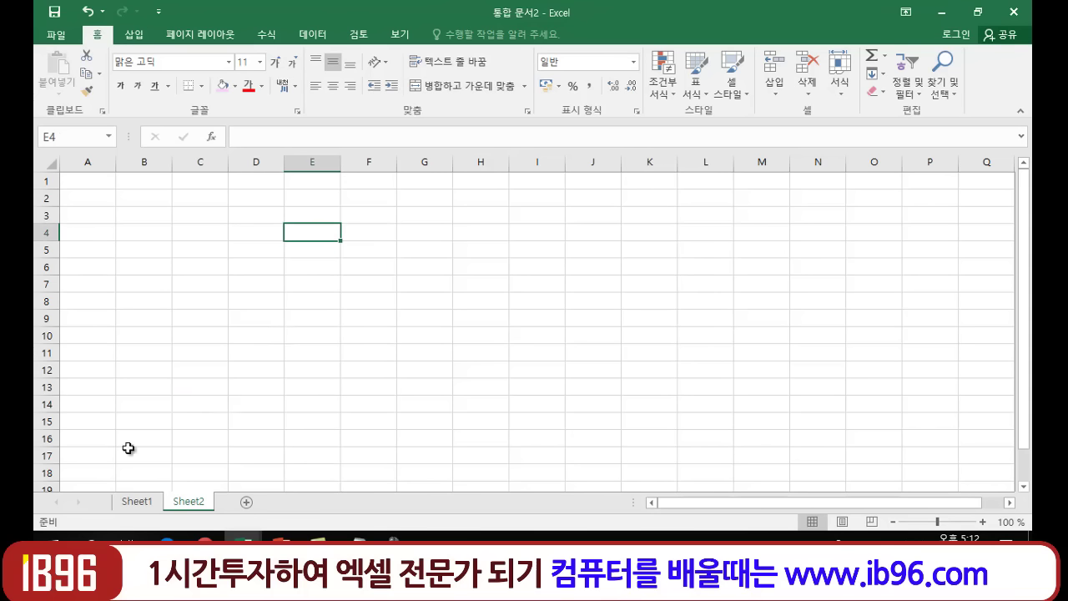
{"action": "left_click", "coordinate": [216, 302]}
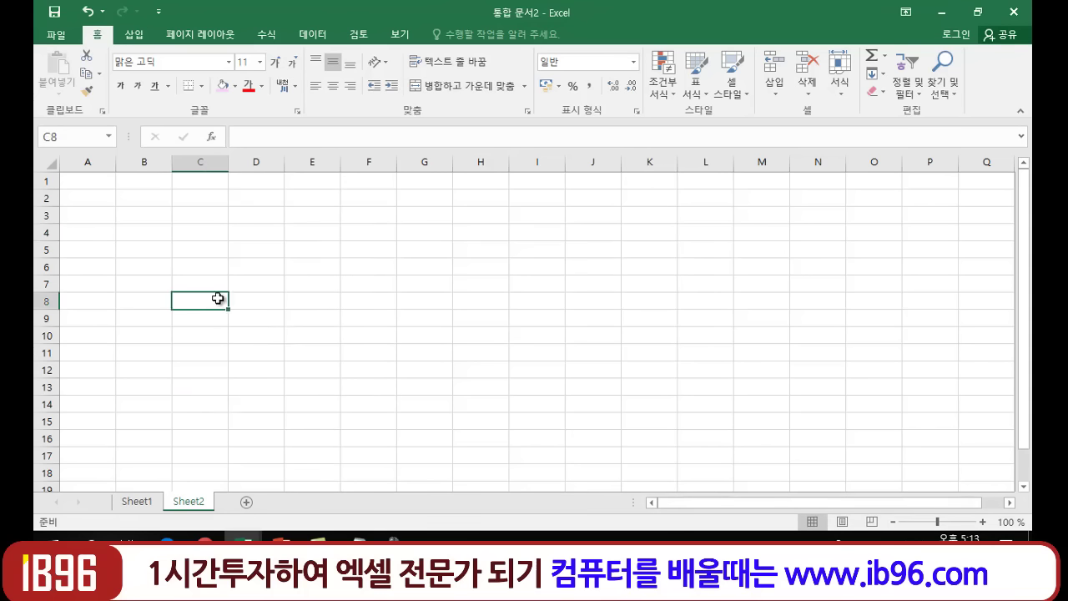
{"action": "left_click", "coordinate": [138, 503]}
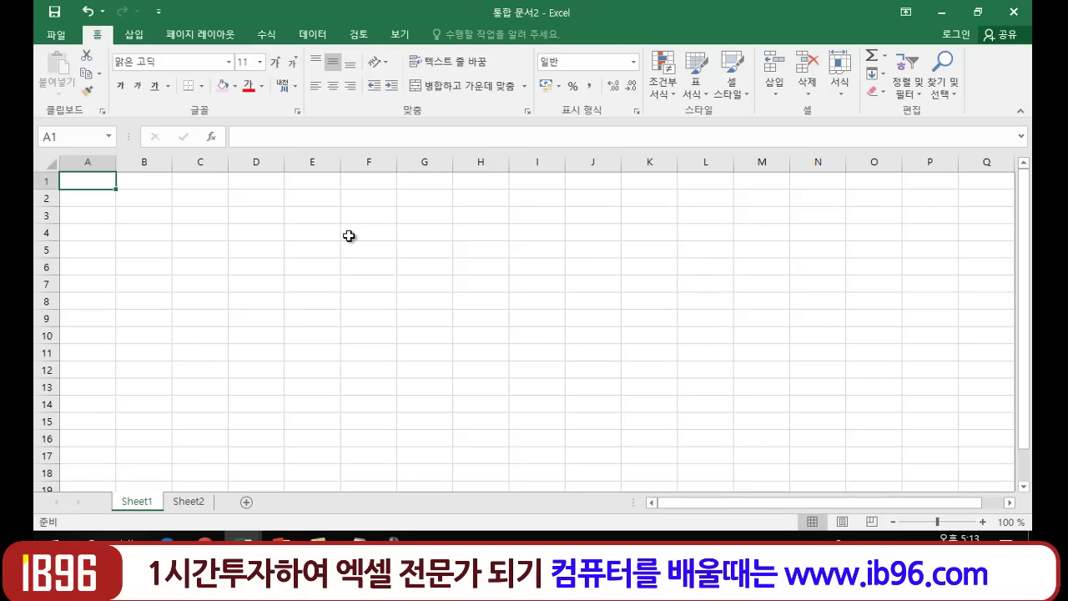
Rename the Sheet1 tab to 일계표 and then select cell F7.
{"action": "double_click", "coordinate": [145, 502]}
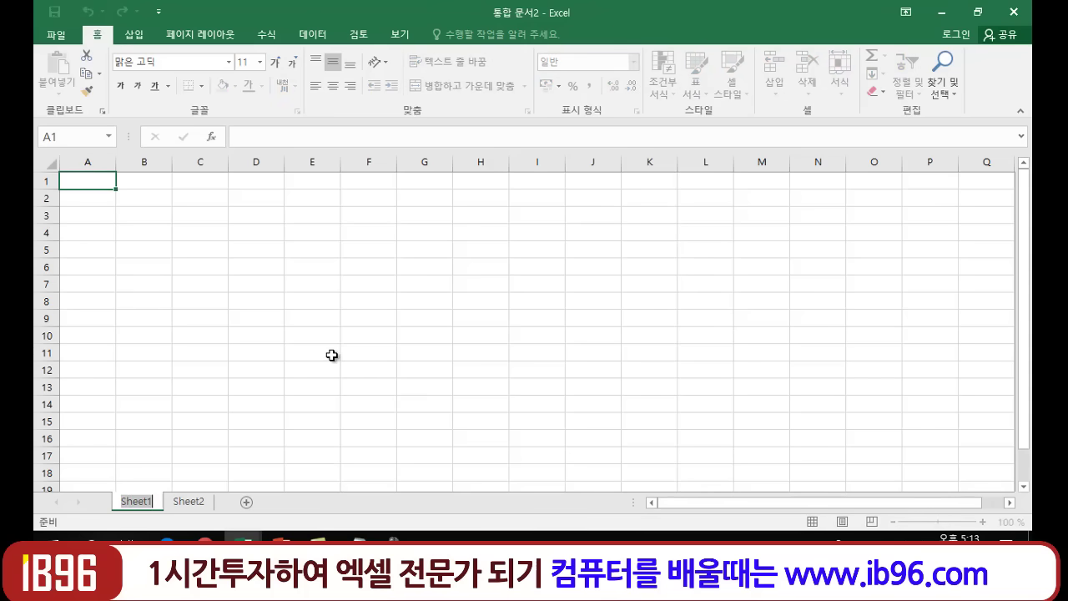
{"action": "type", "text": "ㅇ"}
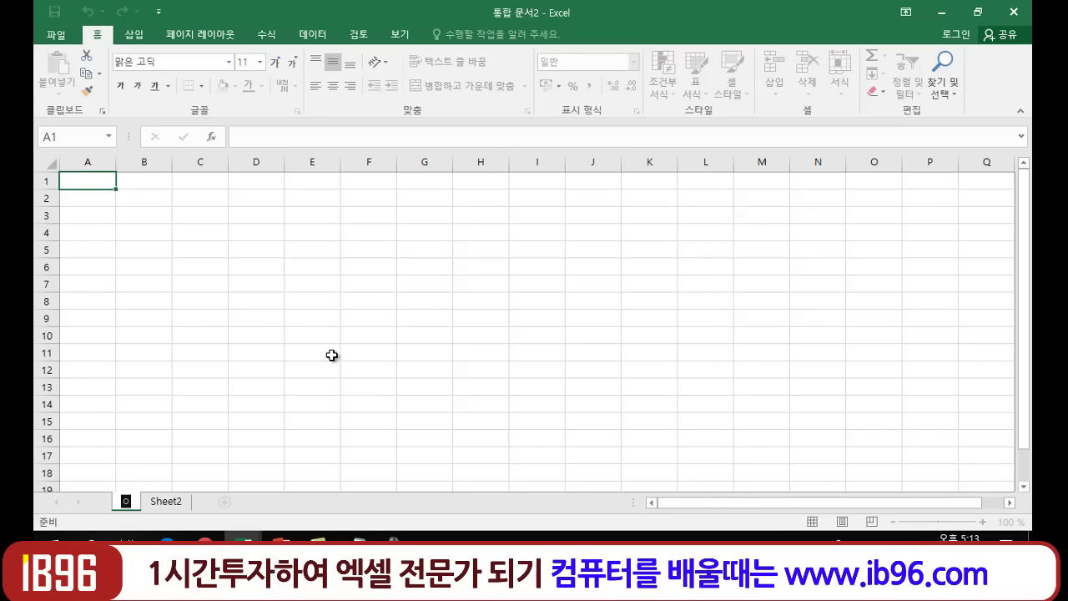
{"action": "type", "text": "ㅖ"}
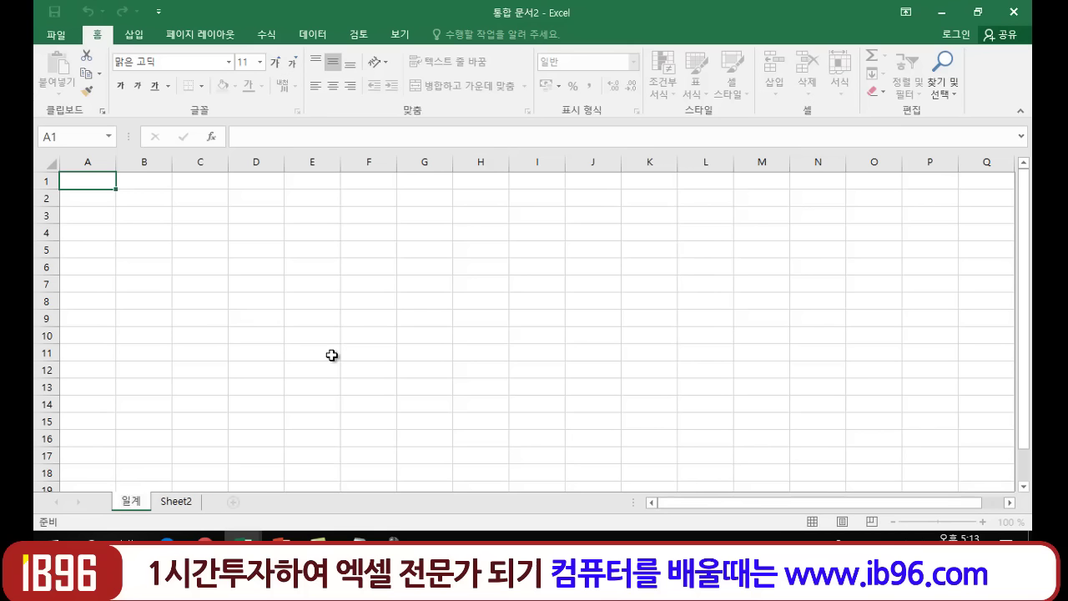
{"action": "type", "text": "ㅛ"}
{"action": "key", "text": "Return"}
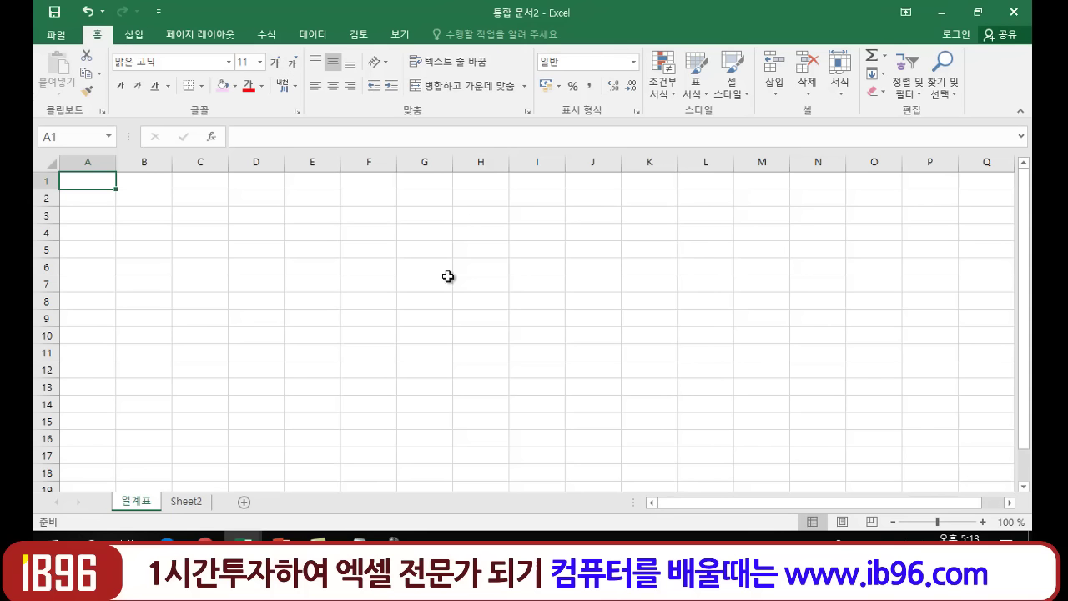
{"action": "left_click", "coordinate": [345, 283]}
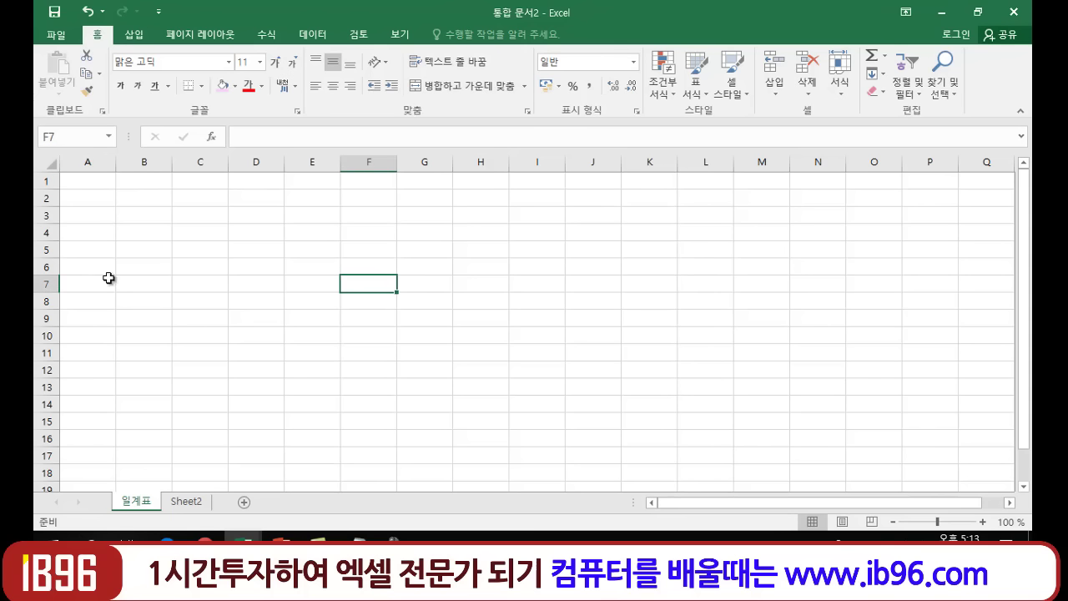
{"action": "left_click", "coordinate": [482, 280]}
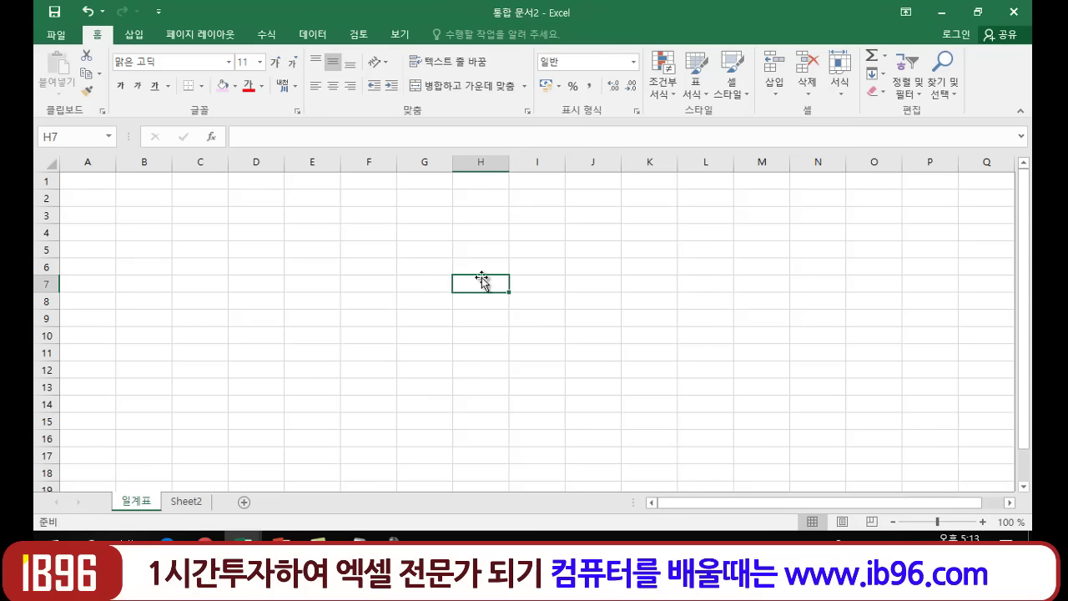
{"action": "left_click", "coordinate": [268, 320]}
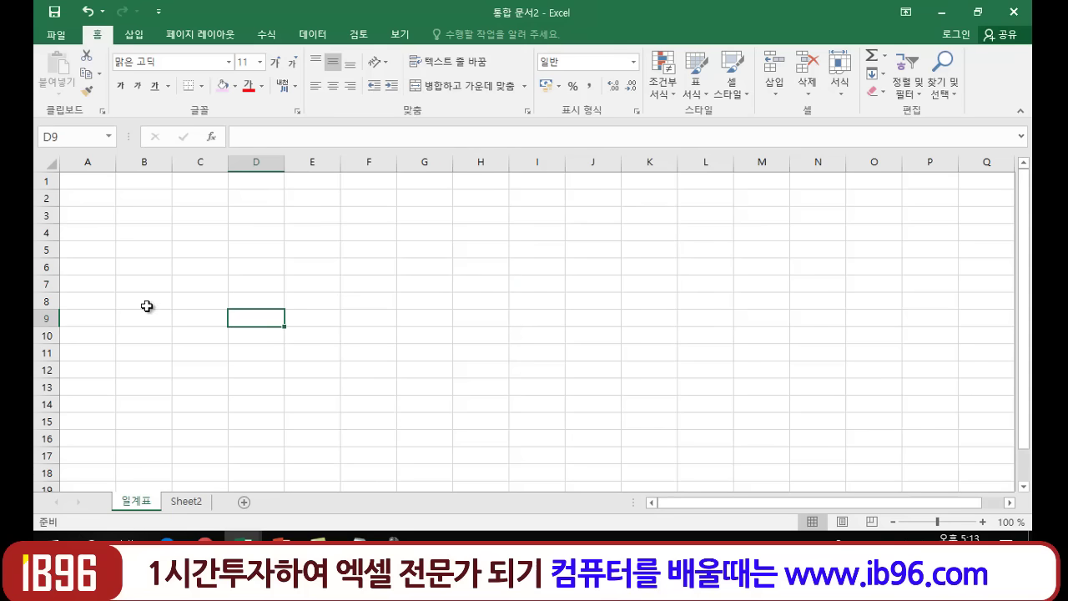
{"action": "left_click", "coordinate": [419, 283]}
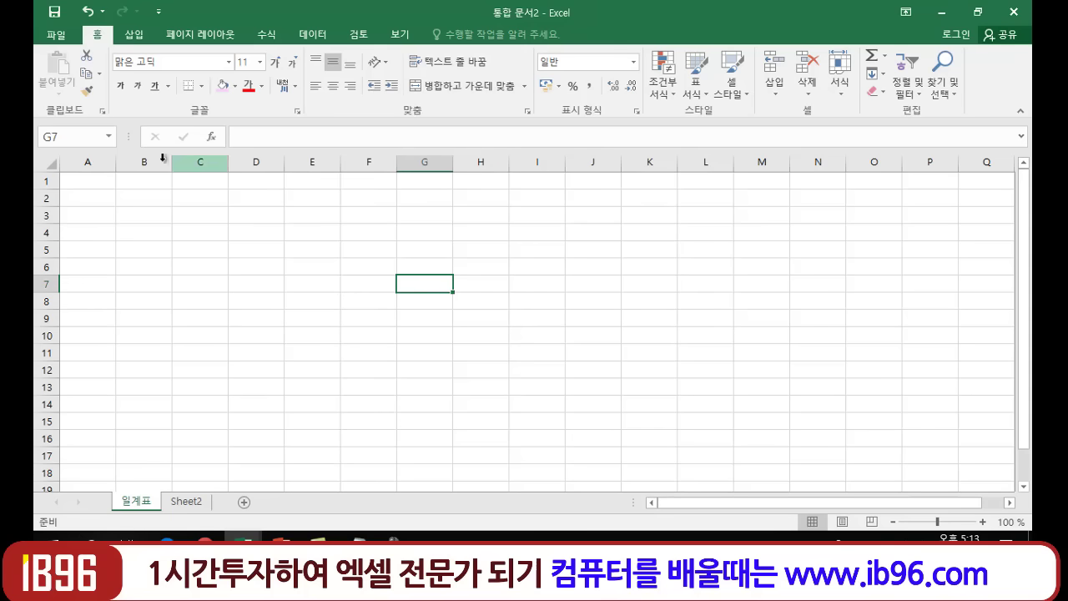
{"action": "left_click", "coordinate": [94, 161]}
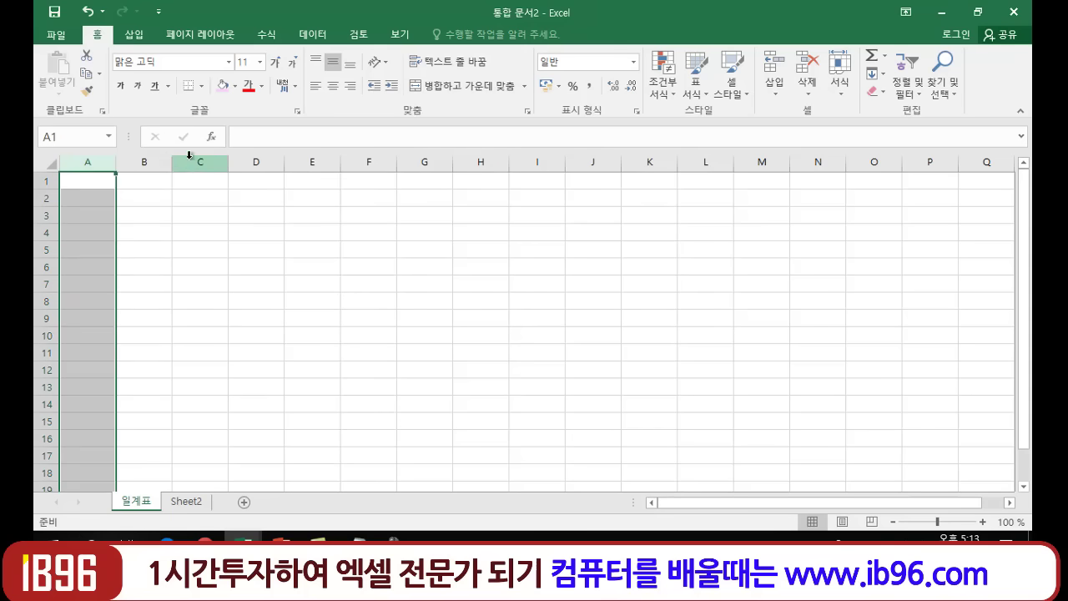
{"action": "left_click", "coordinate": [148, 162]}
{"action": "left_click", "coordinate": [191, 162]}
{"action": "left_click", "coordinate": [255, 162]}
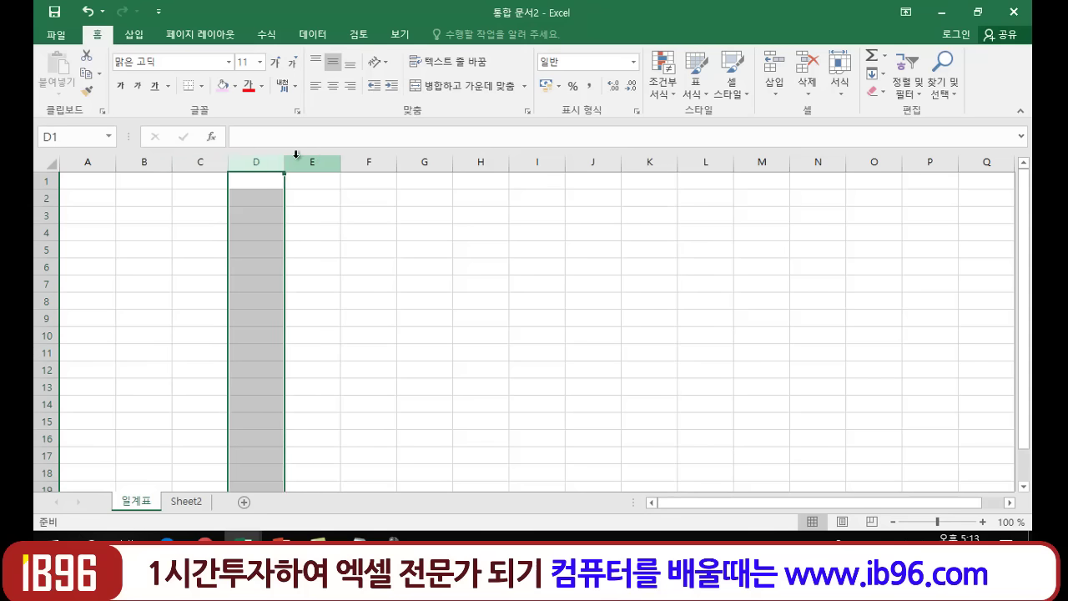
{"action": "left_click", "coordinate": [305, 162]}
{"action": "left_click", "coordinate": [380, 162]}
{"action": "left_click", "coordinate": [410, 162]}
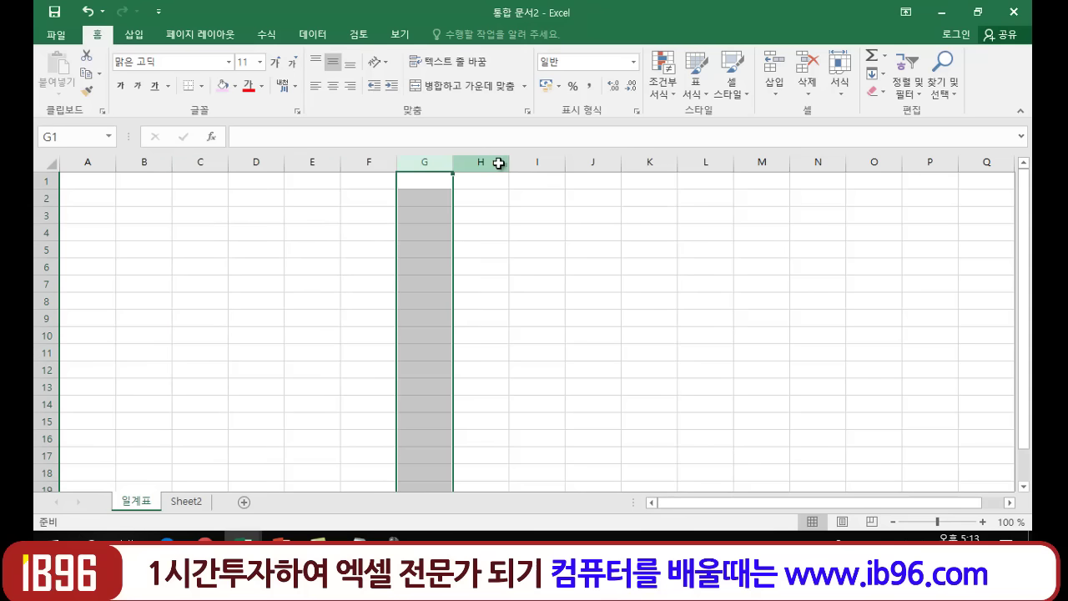
{"action": "left_click", "coordinate": [492, 162]}
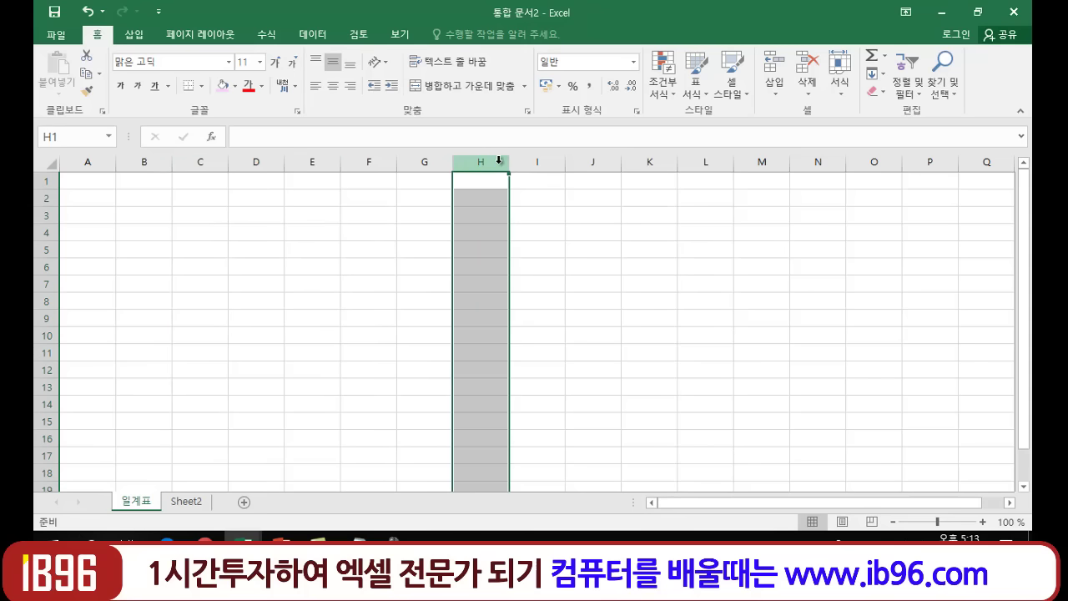
{"action": "left_click", "coordinate": [411, 162]}
{"action": "left_click", "coordinate": [373, 162]}
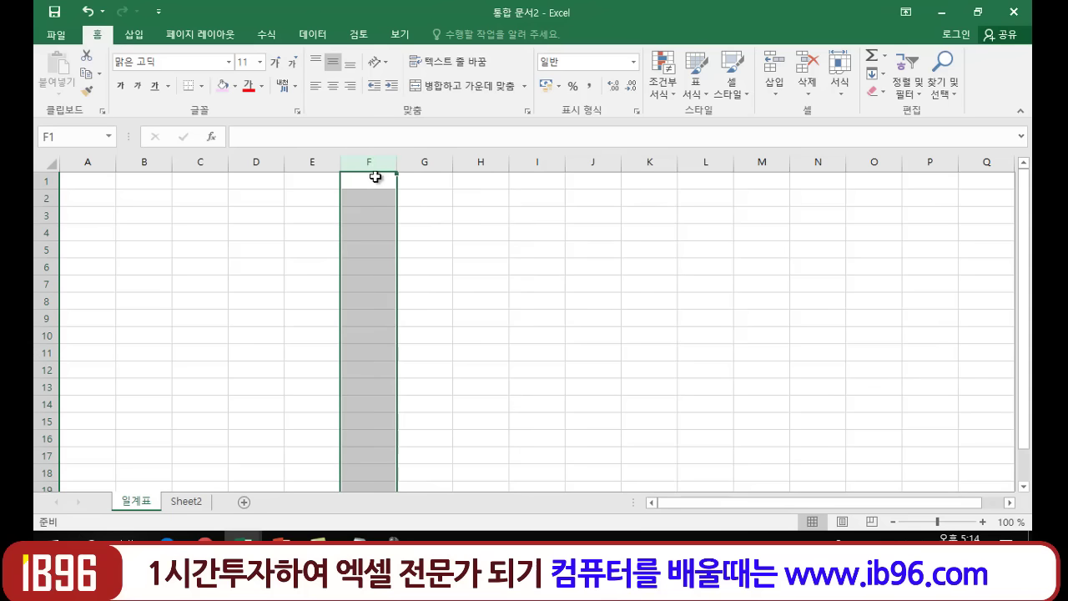
{"action": "left_click", "coordinate": [596, 159]}
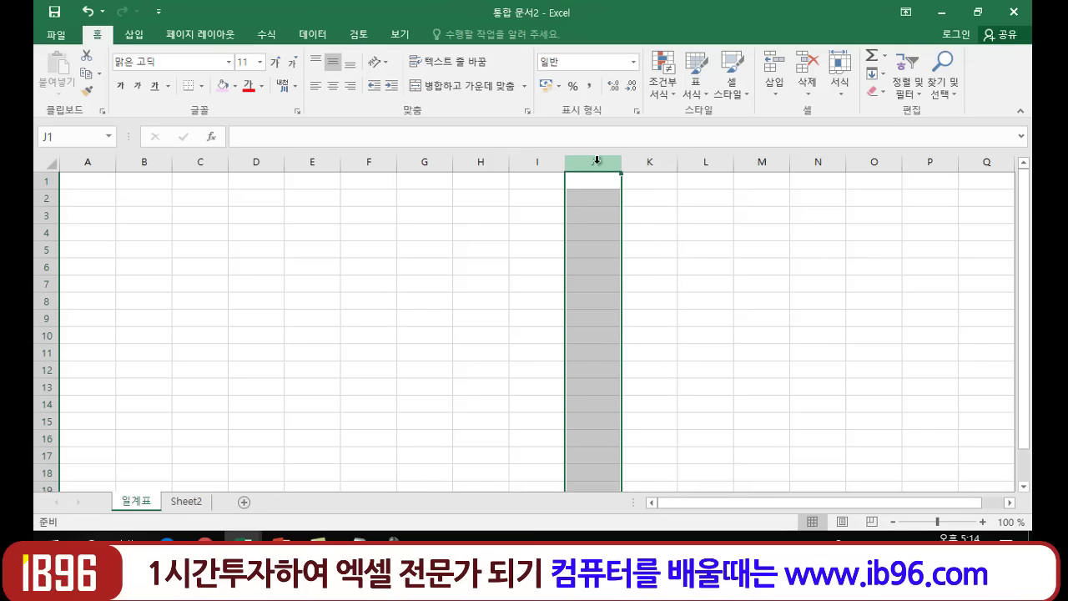
{"action": "left_click", "coordinate": [763, 162]}
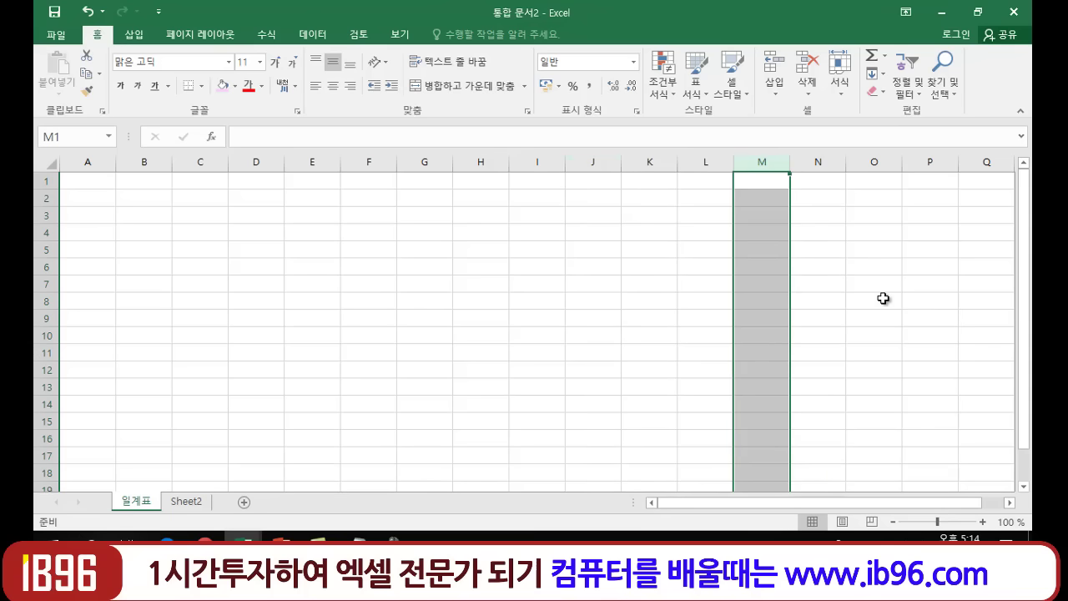
{"action": "left_click", "coordinate": [439, 290]}
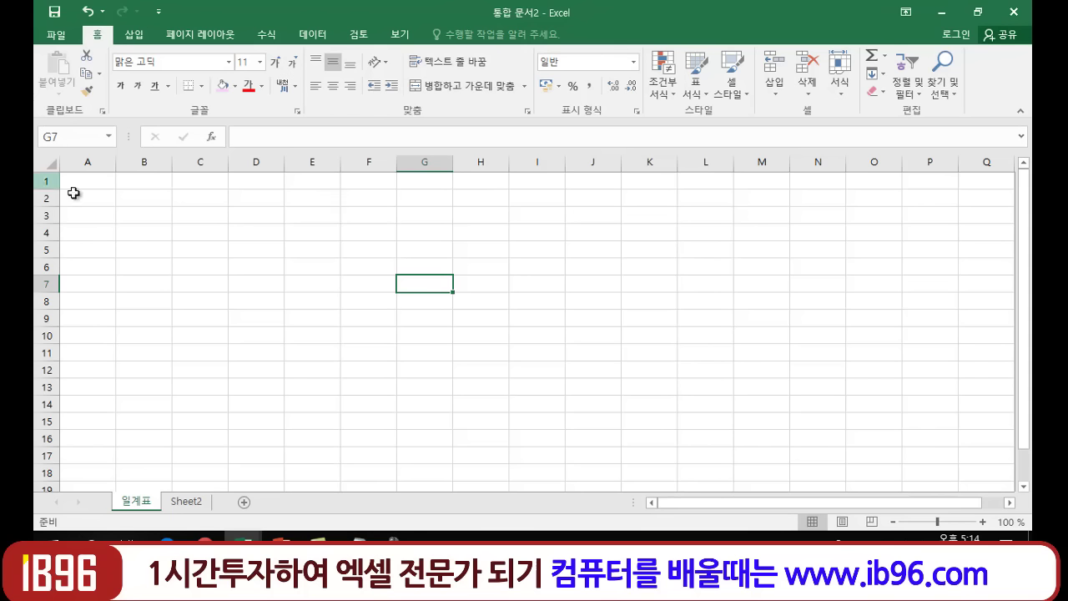
{"action": "left_click", "coordinate": [605, 218]}
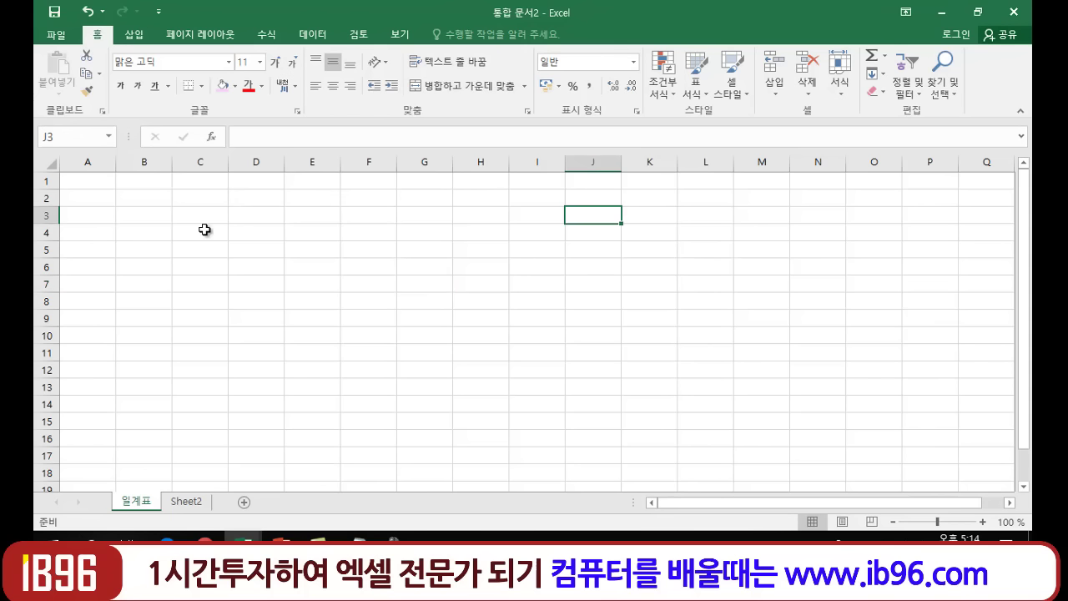
{"action": "left_click", "coordinate": [95, 197]}
{"action": "left_click", "coordinate": [143, 195]}
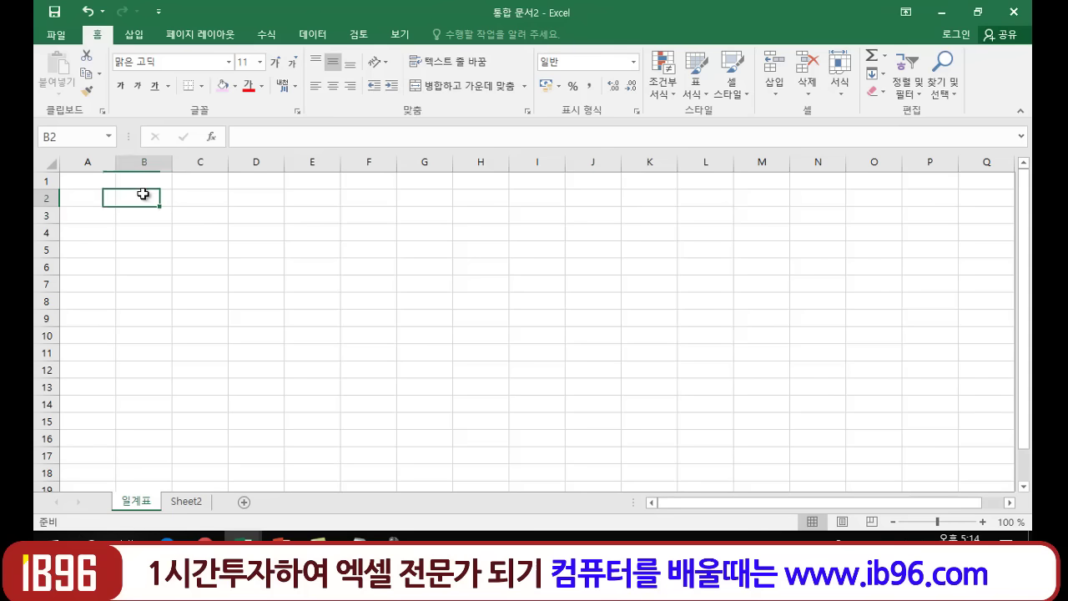
{"action": "left_click", "coordinate": [198, 195]}
{"action": "left_click", "coordinate": [262, 195]}
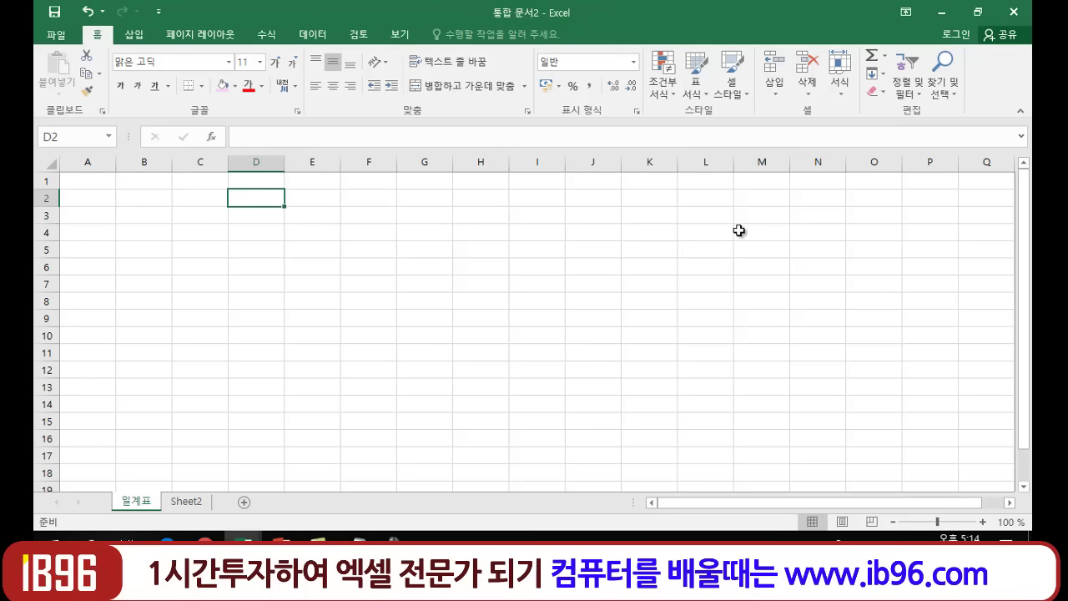
{"action": "left_click", "coordinate": [261, 161]}
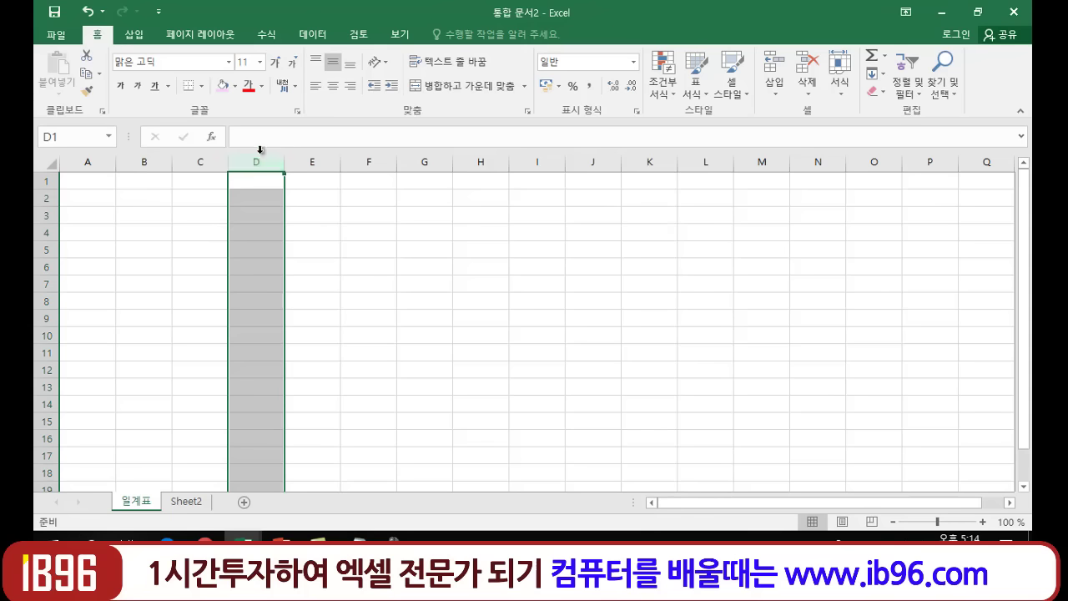
{"action": "left_click", "coordinate": [338, 246]}
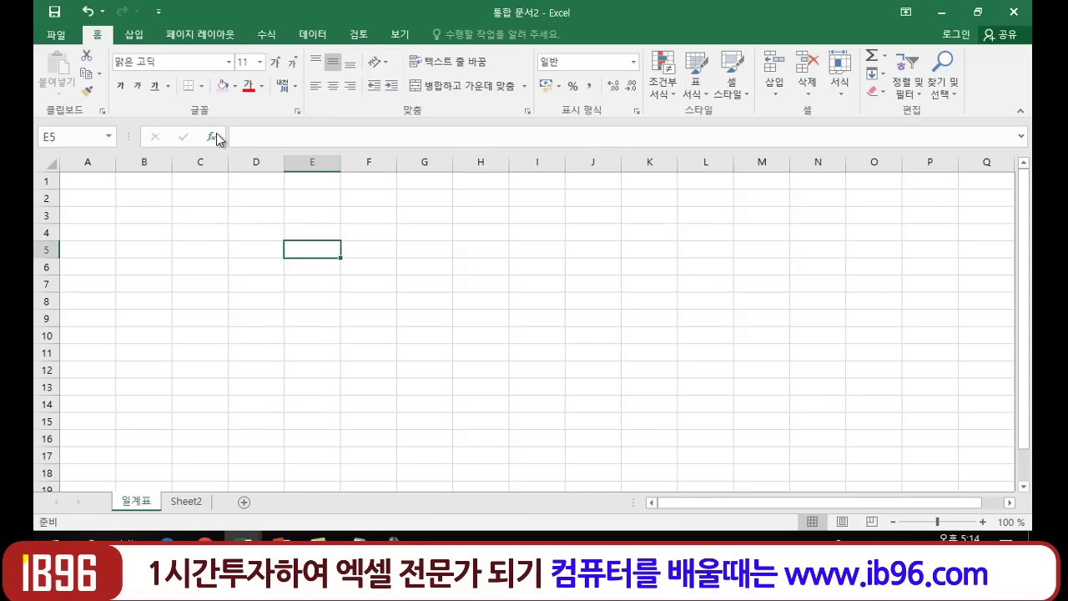
{"action": "left_click", "coordinate": [251, 162]}
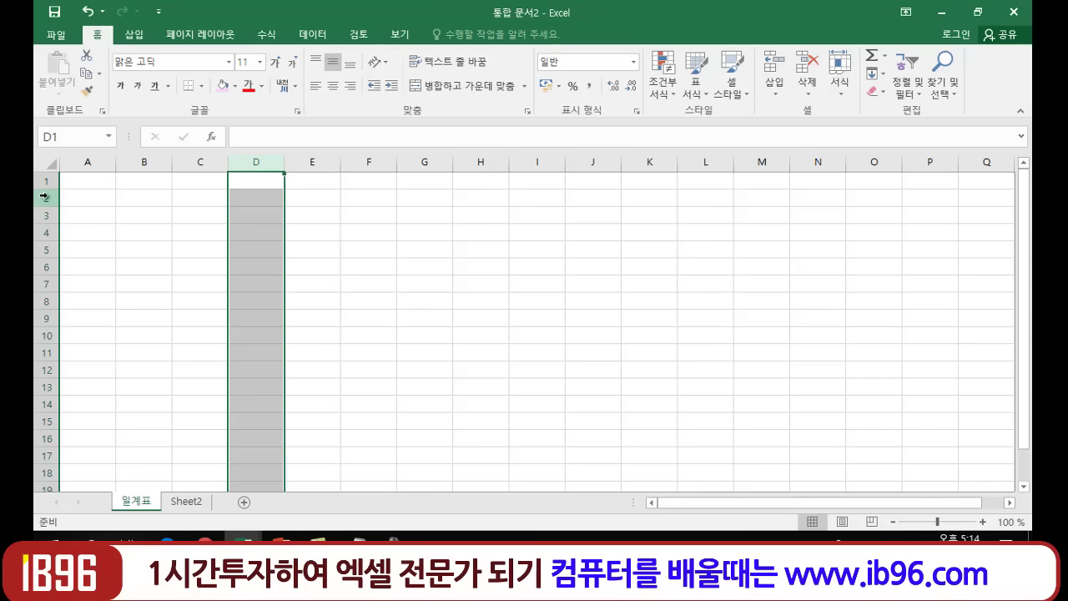
{"action": "left_click", "coordinate": [42, 197]}
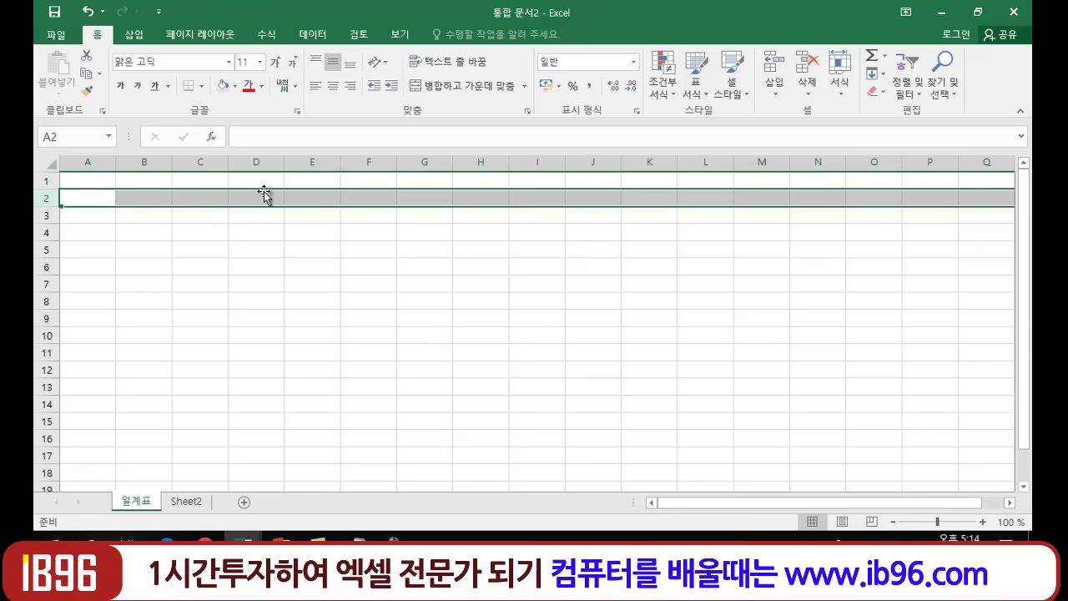
{"action": "left_click", "coordinate": [260, 161]}
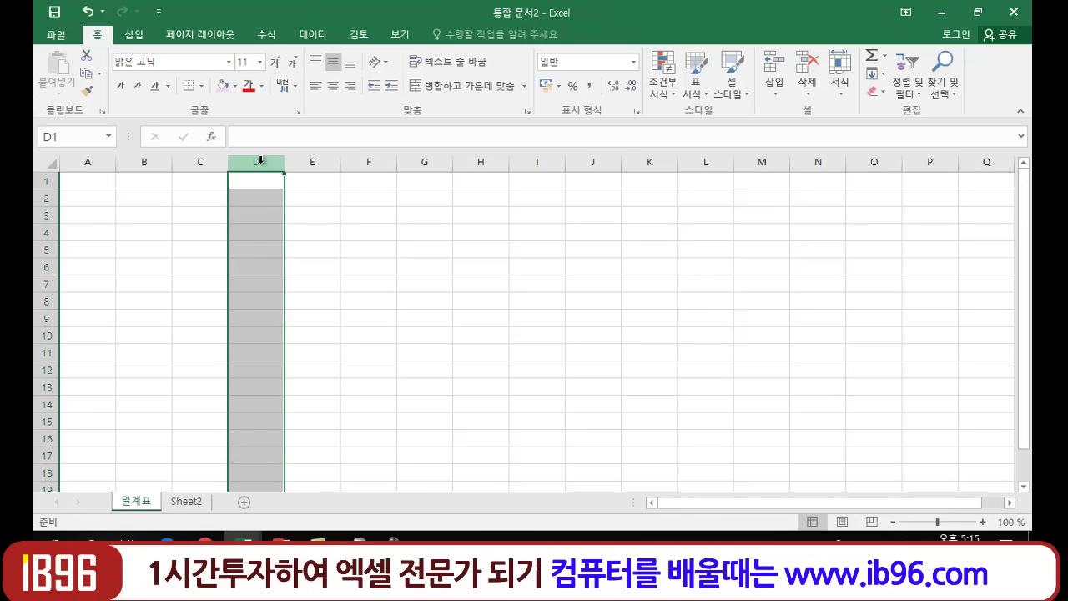
{"action": "left_click", "coordinate": [47, 199]}
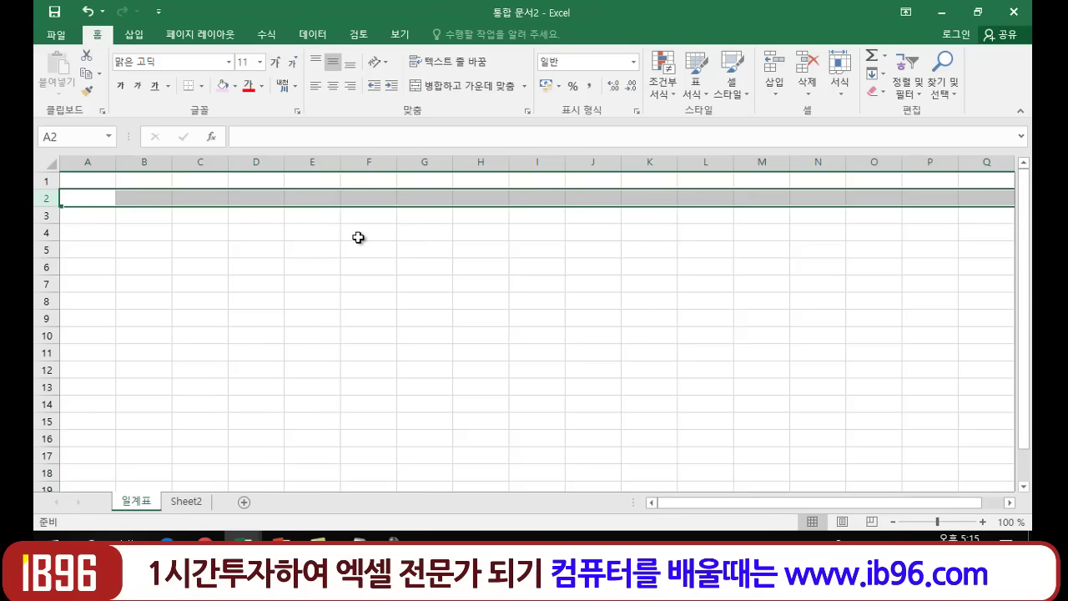
{"action": "left_click", "coordinate": [251, 196]}
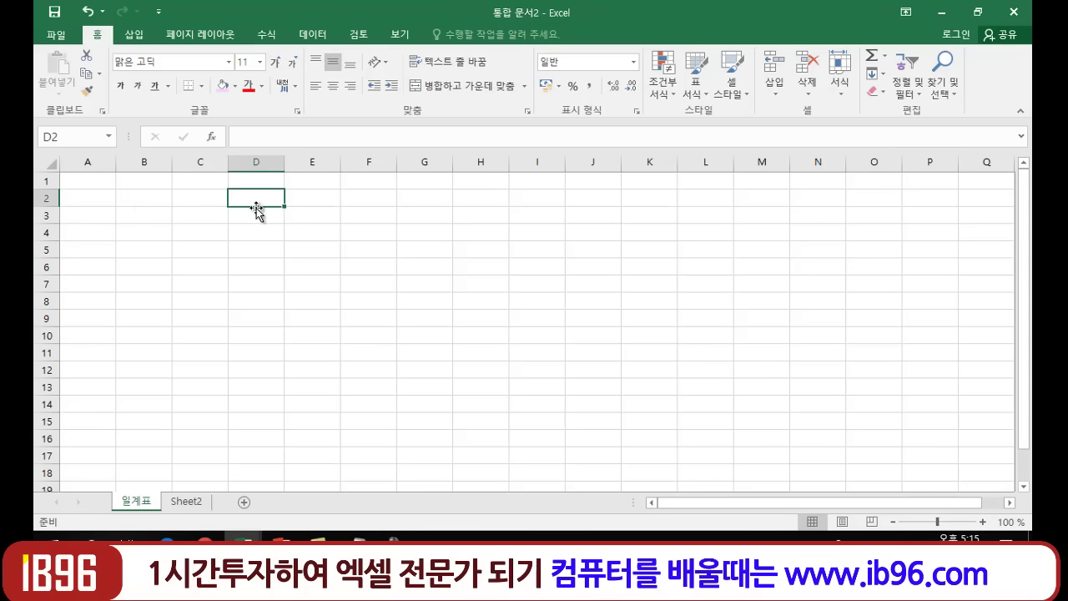
{"action": "left_click", "coordinate": [188, 200]}
{"action": "left_click", "coordinate": [148, 197]}
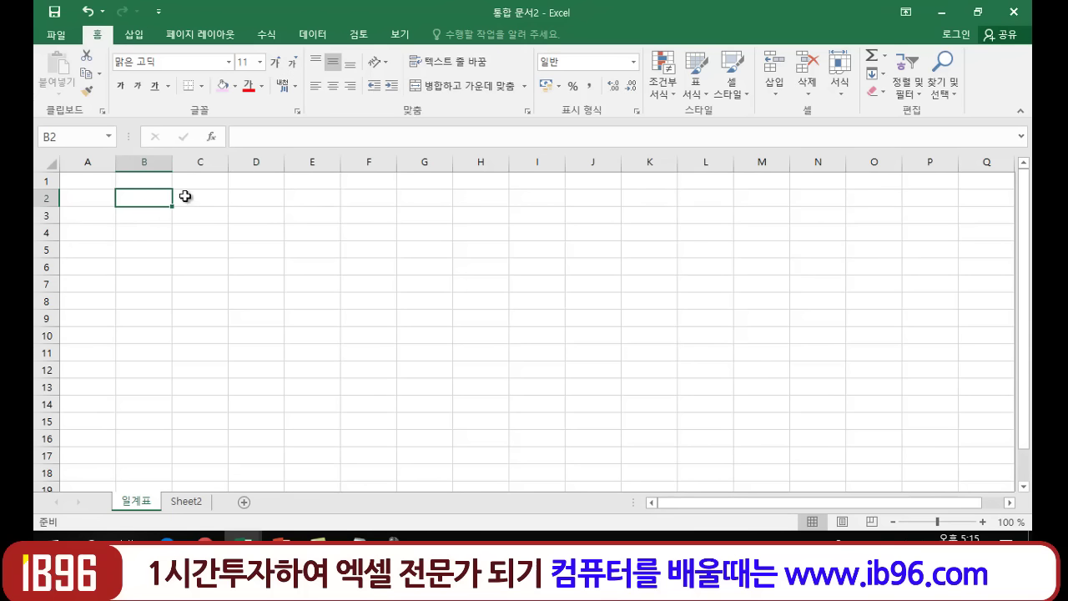
{"action": "left_click", "coordinate": [198, 197]}
{"action": "left_click", "coordinate": [261, 199]}
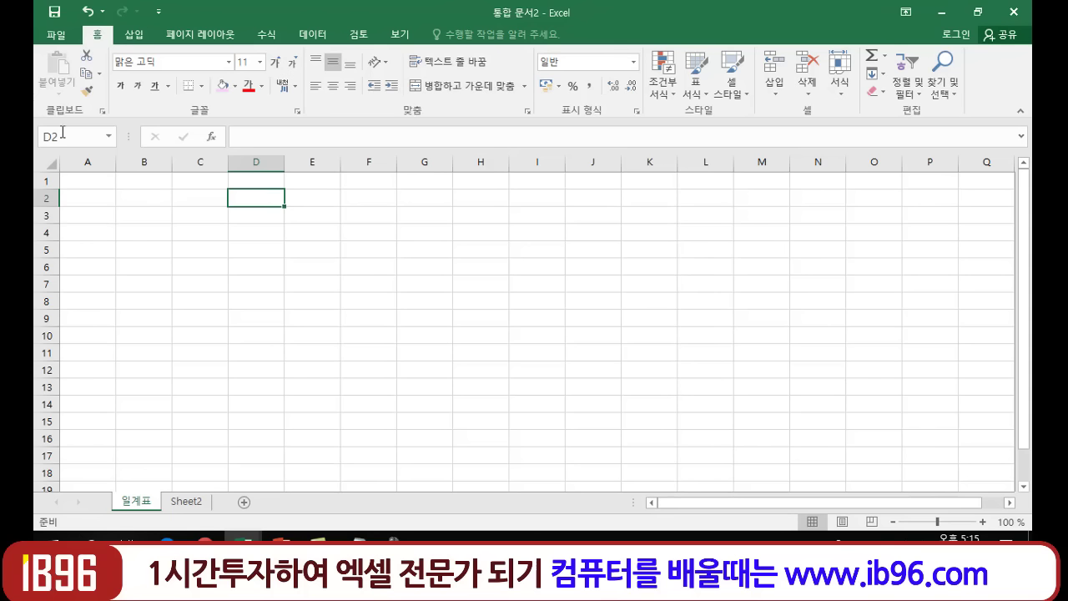
{"action": "left_click", "coordinate": [253, 214]}
{"action": "left_click", "coordinate": [250, 244]}
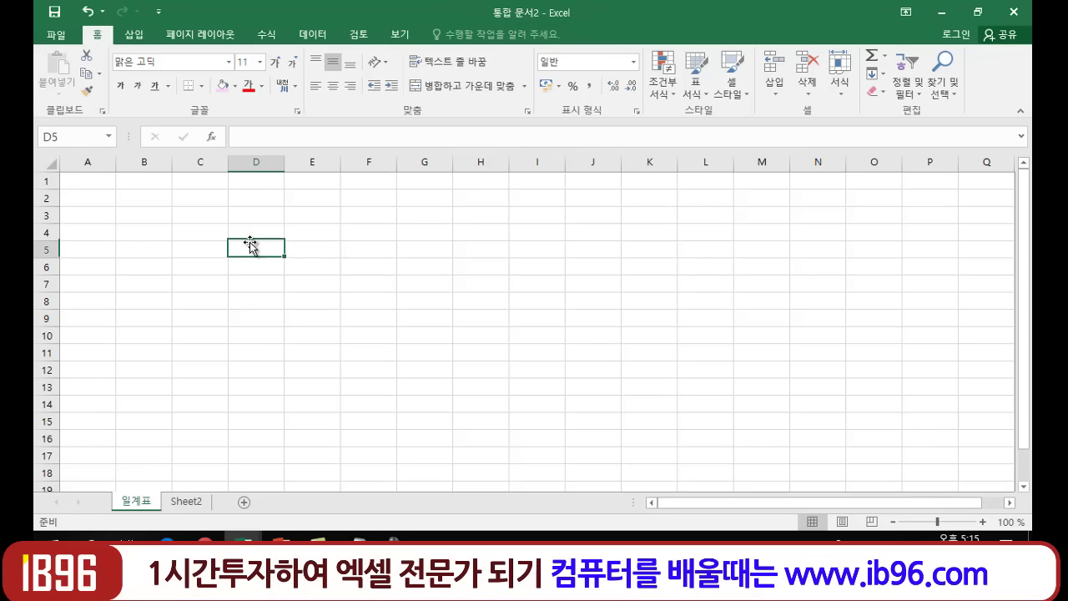
{"action": "left_click", "coordinate": [272, 201]}
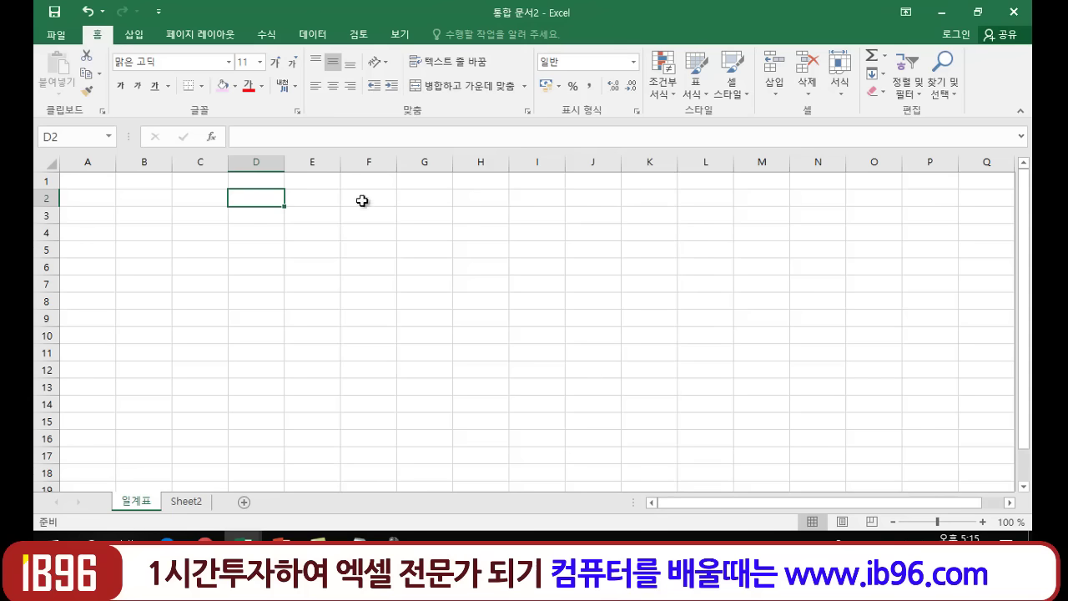
{"action": "left_click", "coordinate": [362, 162]}
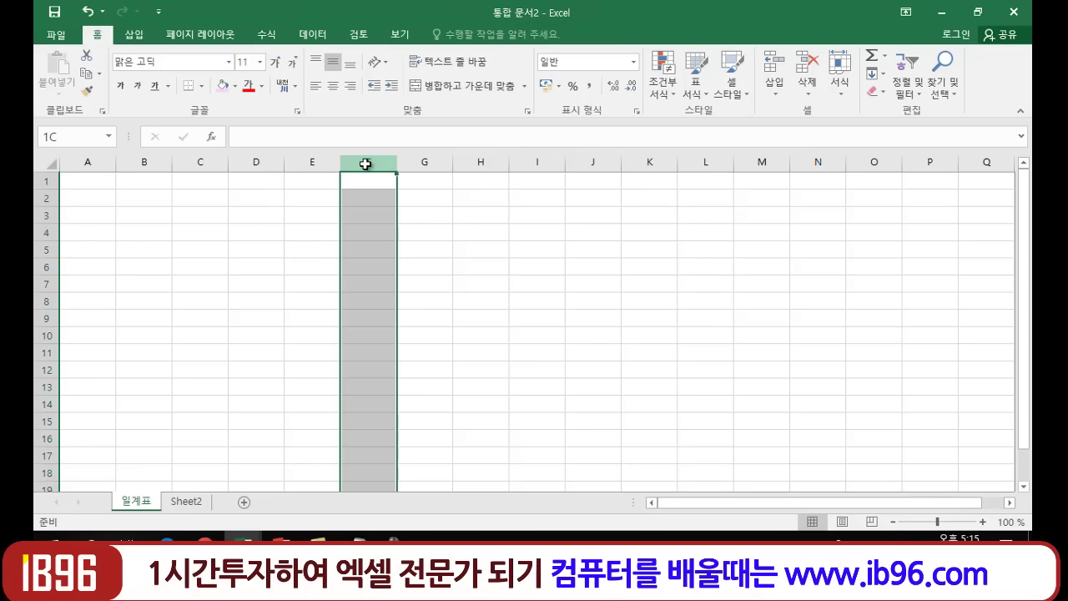
{"action": "left_click", "coordinate": [45, 250]}
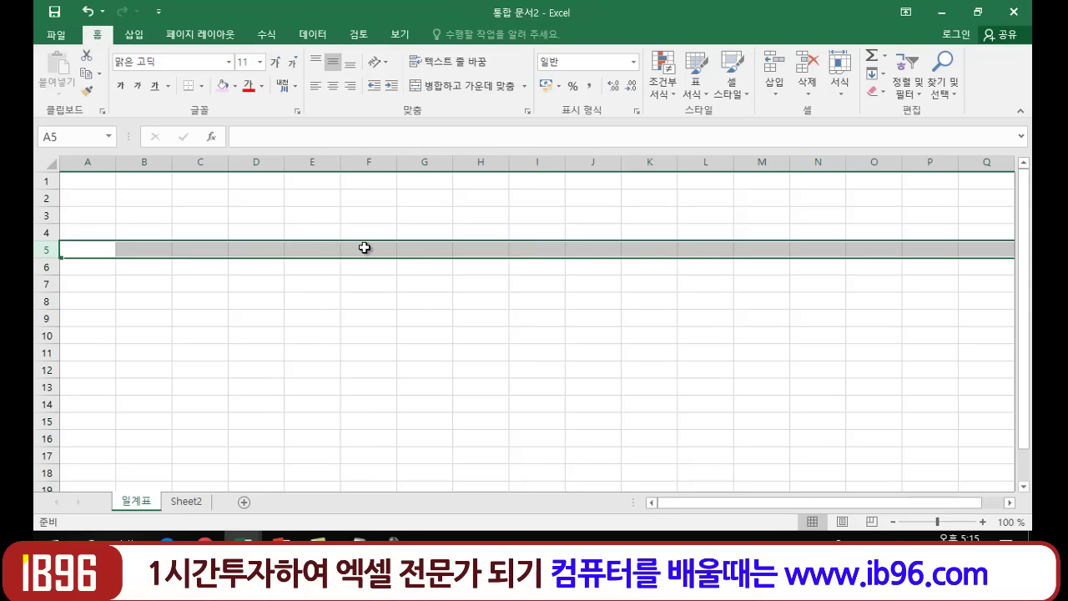
{"action": "left_click", "coordinate": [363, 248]}
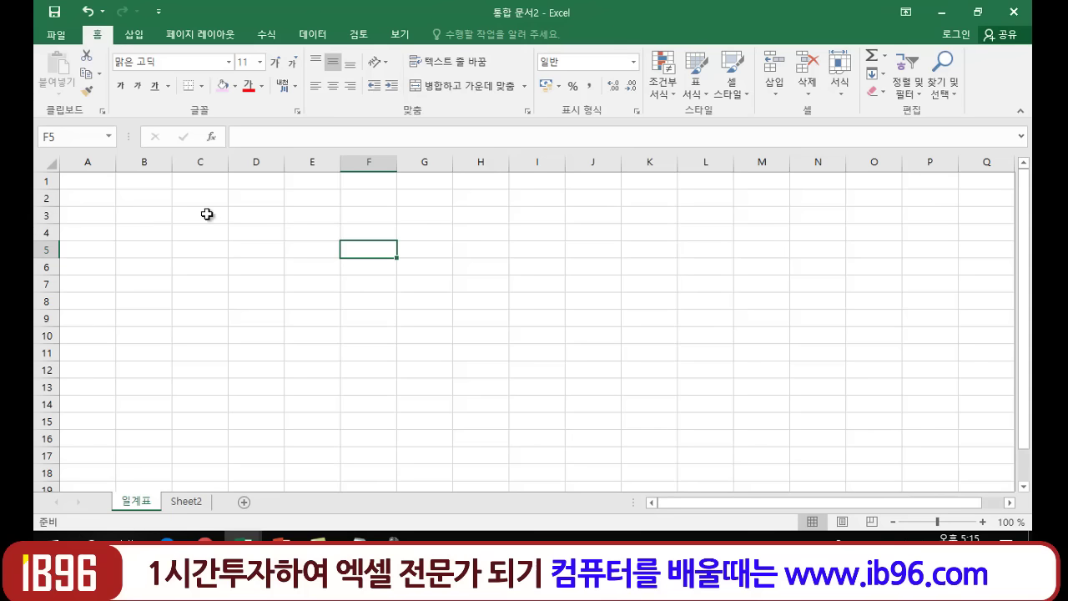
{"action": "left_click", "coordinate": [199, 161]}
{"action": "left_click", "coordinate": [50, 219]}
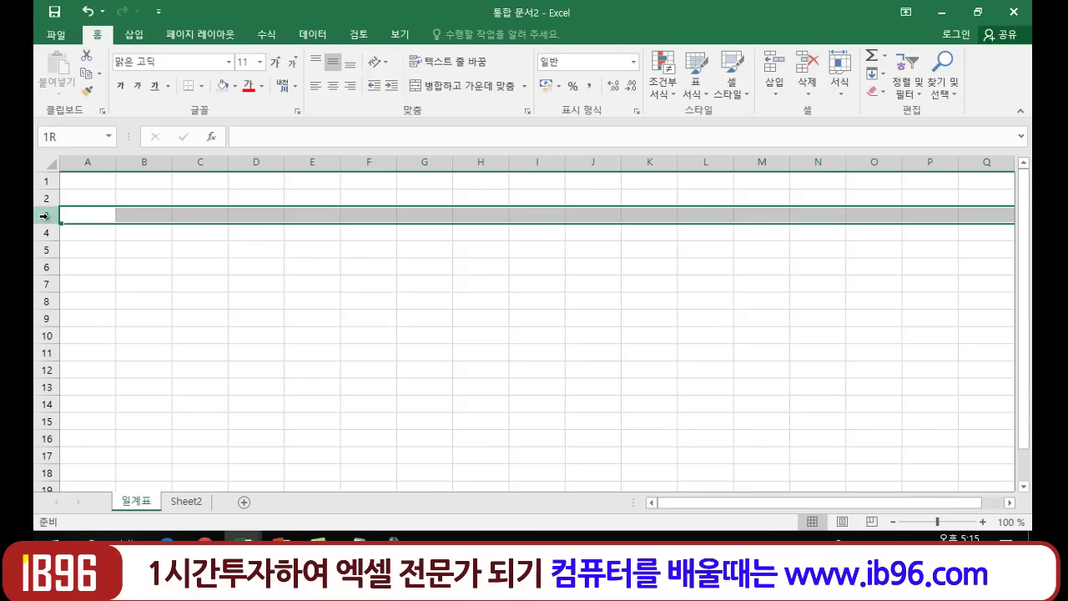
{"action": "left_click", "coordinate": [199, 212]}
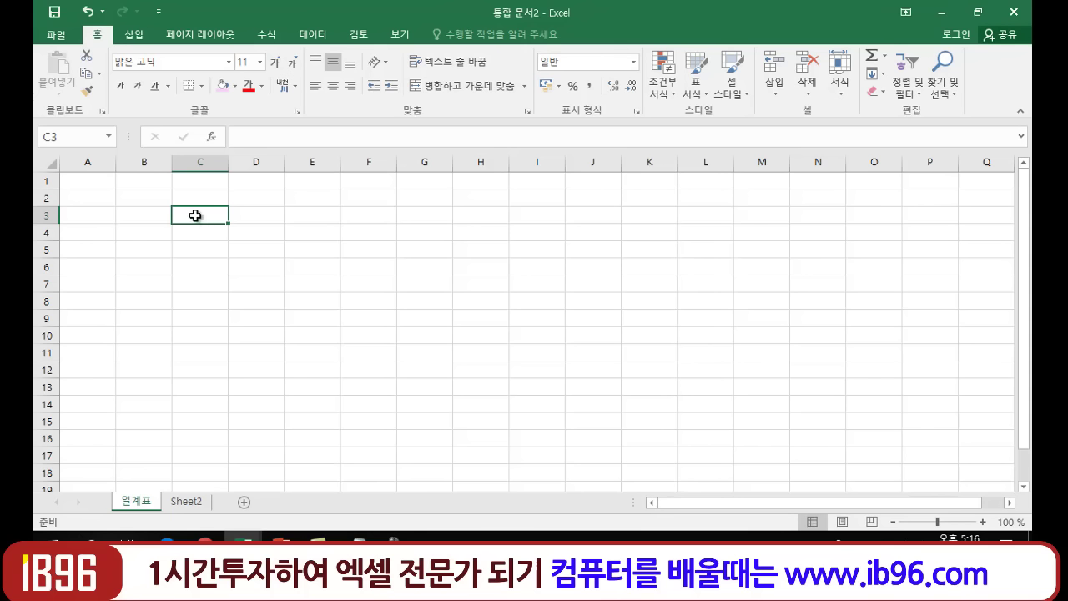
{"action": "left_click_drag", "start_coordinate": [194, 215], "coordinate": [258, 310]}
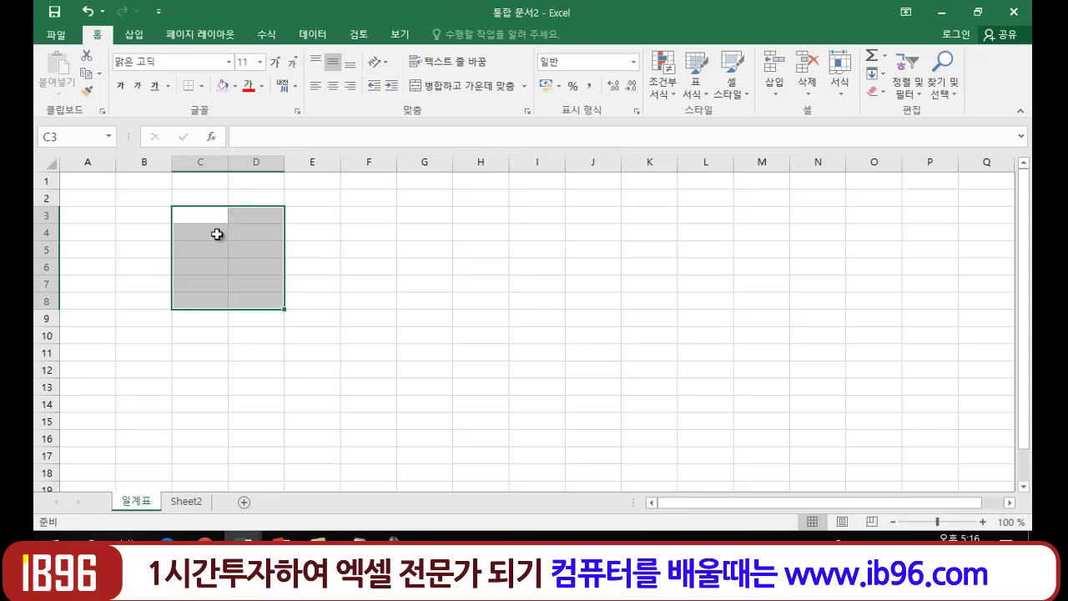
{"action": "left_click_drag", "start_coordinate": [206, 210], "coordinate": [258, 318]}
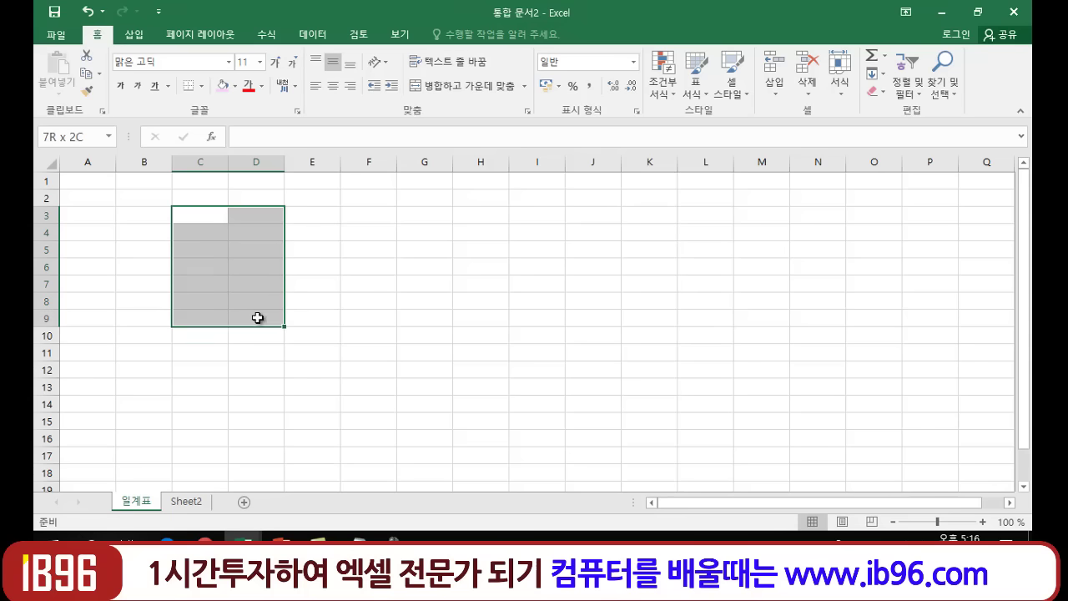
{"action": "left_click", "coordinate": [411, 349]}
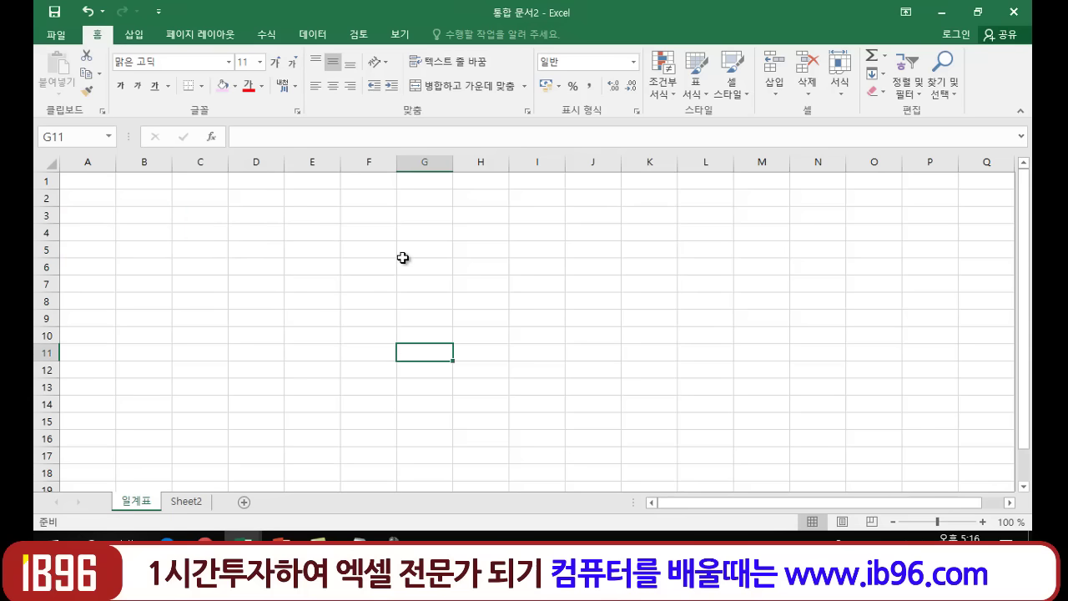
{"action": "left_click", "coordinate": [194, 214]}
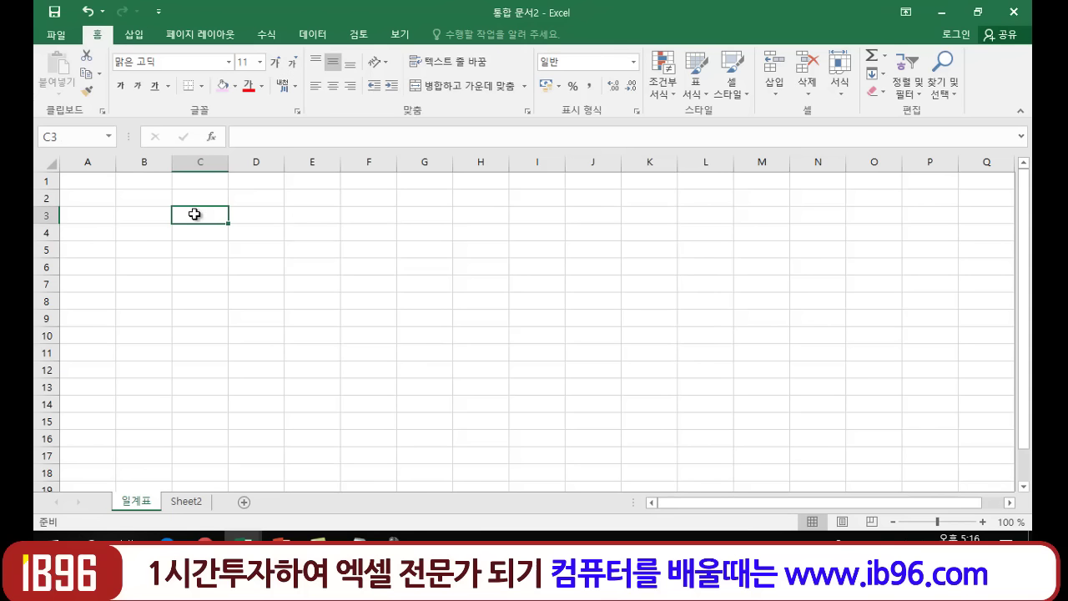
{"action": "left_click_drag", "start_coordinate": [194, 214], "coordinate": [182, 333]}
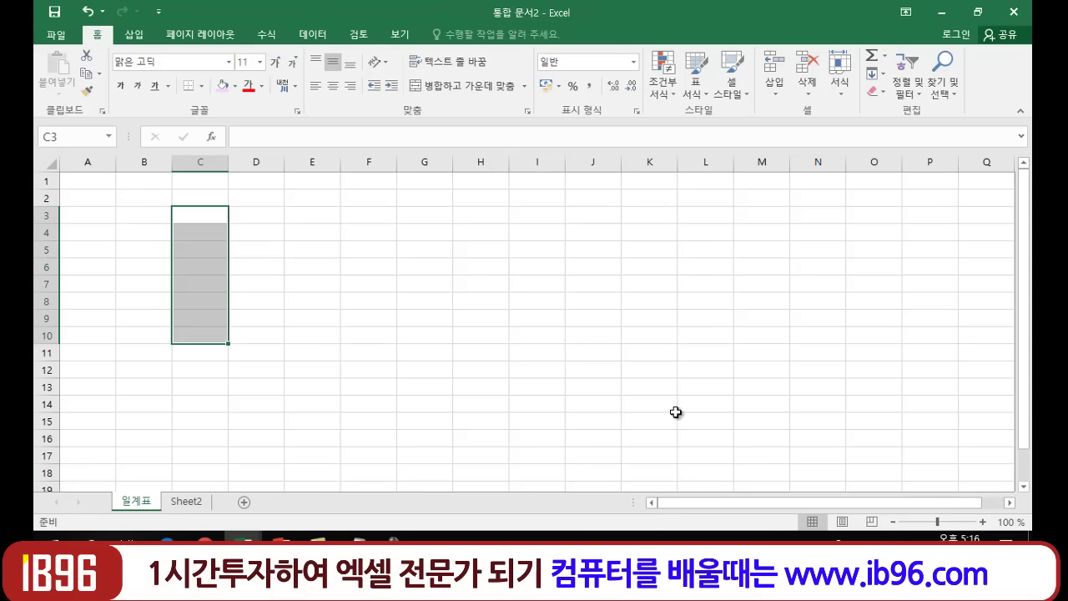
{"action": "left_click", "coordinate": [323, 299]}
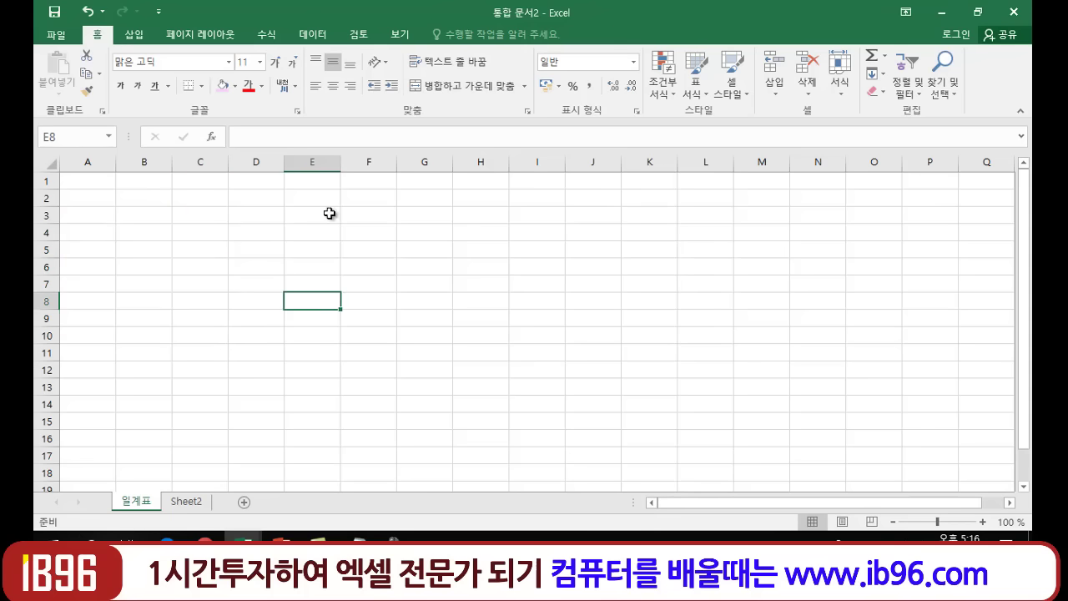
{"action": "left_click", "coordinate": [295, 215]}
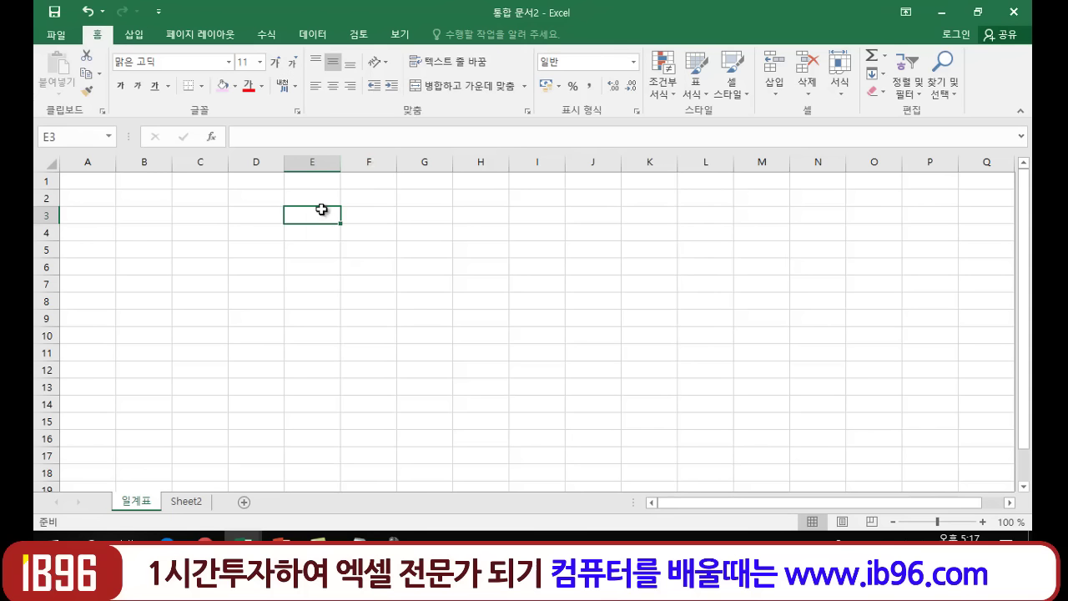
Enter the headers 품목, 전일재고 and 입고 in consecutive columns of the header row.
{"action": "mouse_move", "coordinate": [310, 215]}
{"action": "left_mouse_down"}
{"action": "mouse_move", "coordinate": [360, 215]}
{"action": "mouse_move", "coordinate": [354, 257]}
{"action": "left_mouse_up"}
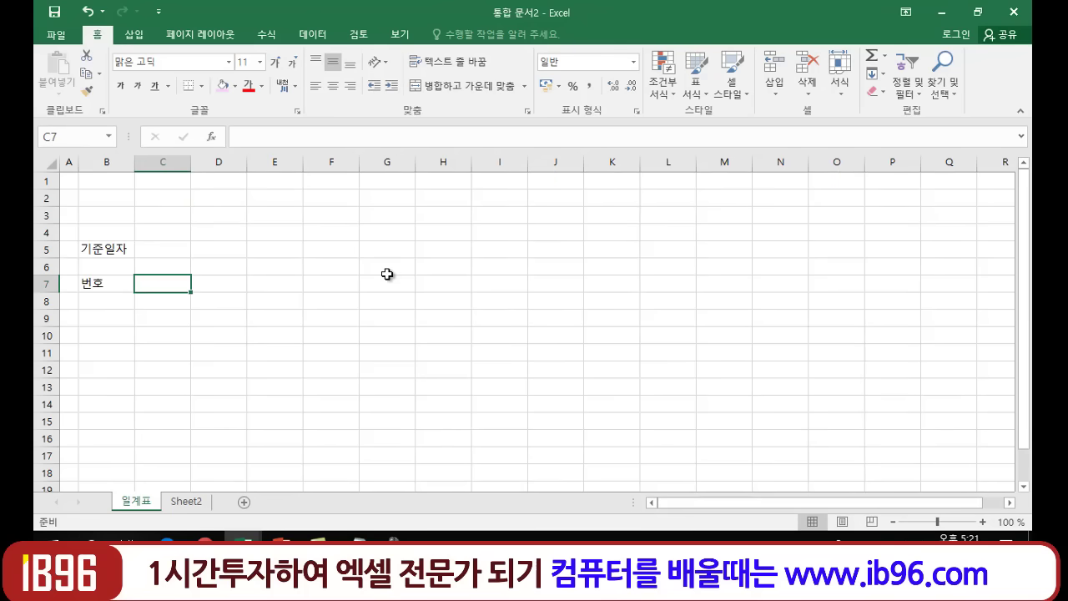
{"action": "type", "text": "품모"}
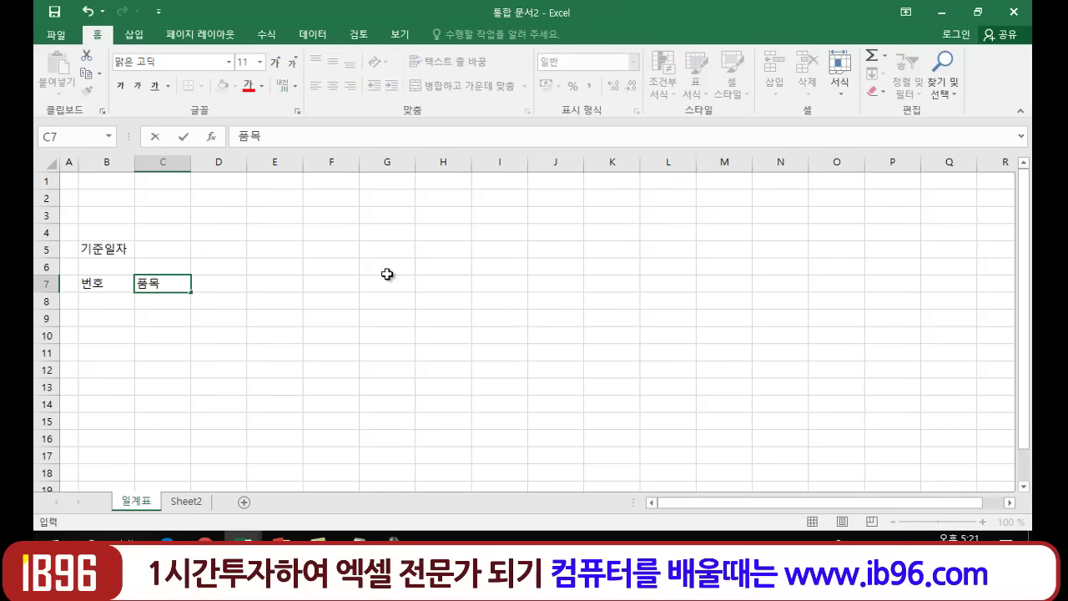
{"action": "key", "text": "Tab"}
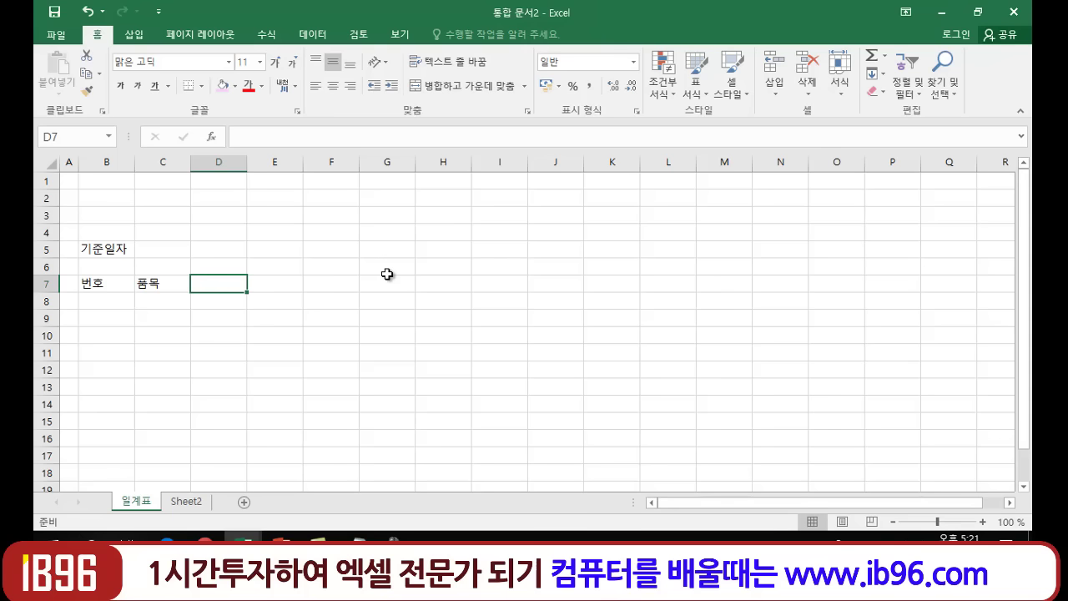
{"action": "type", "text": "전일재고"}
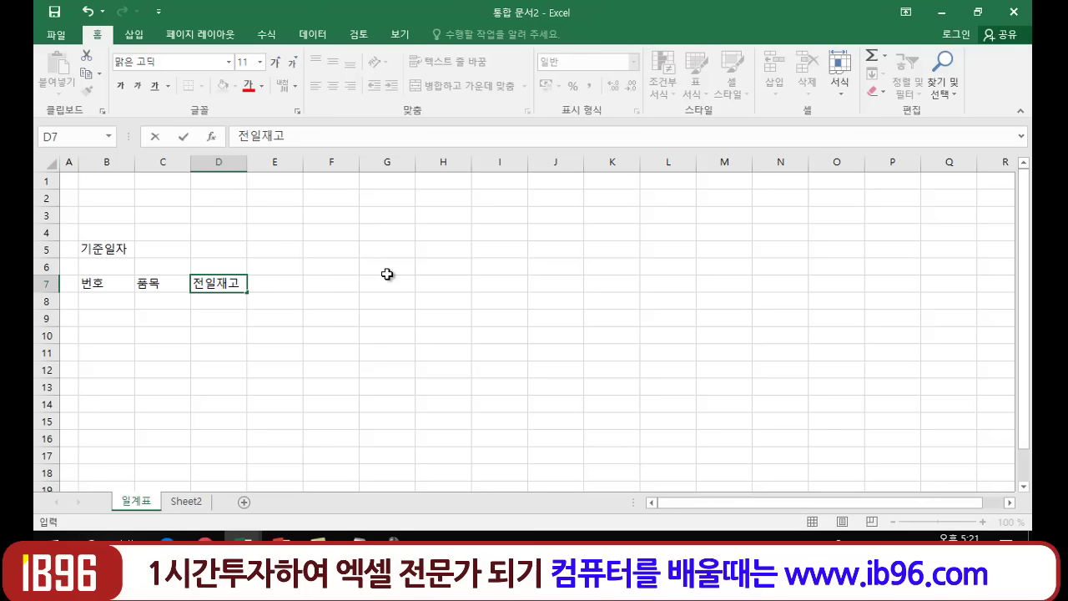
{"action": "key", "text": "Tab"}
{"action": "type", "text": "입ㄱ"}
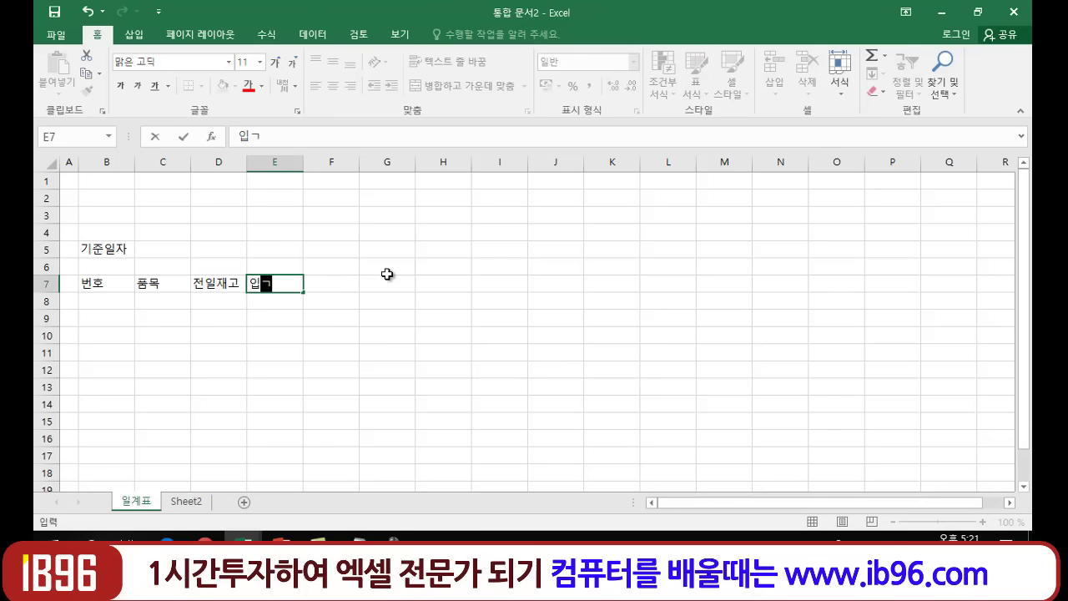
{"action": "key", "text": "Tab"}
Add the remaining headers 출고, 금일재고 and 비고.
{"action": "type", "text": "출"}
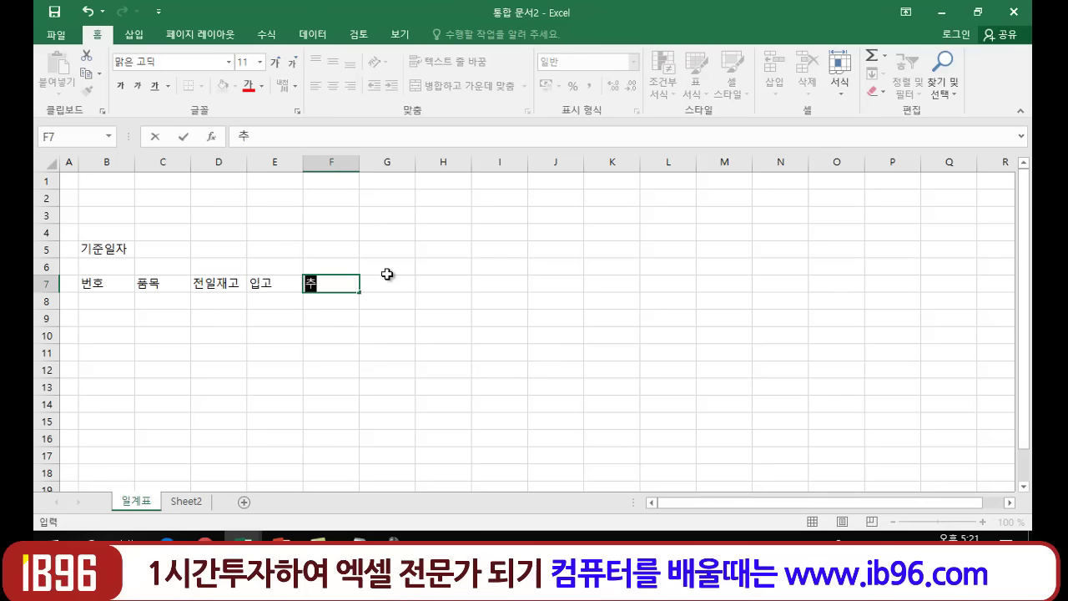
{"action": "type", "text": "고"}
{"action": "key", "text": "Tab"}
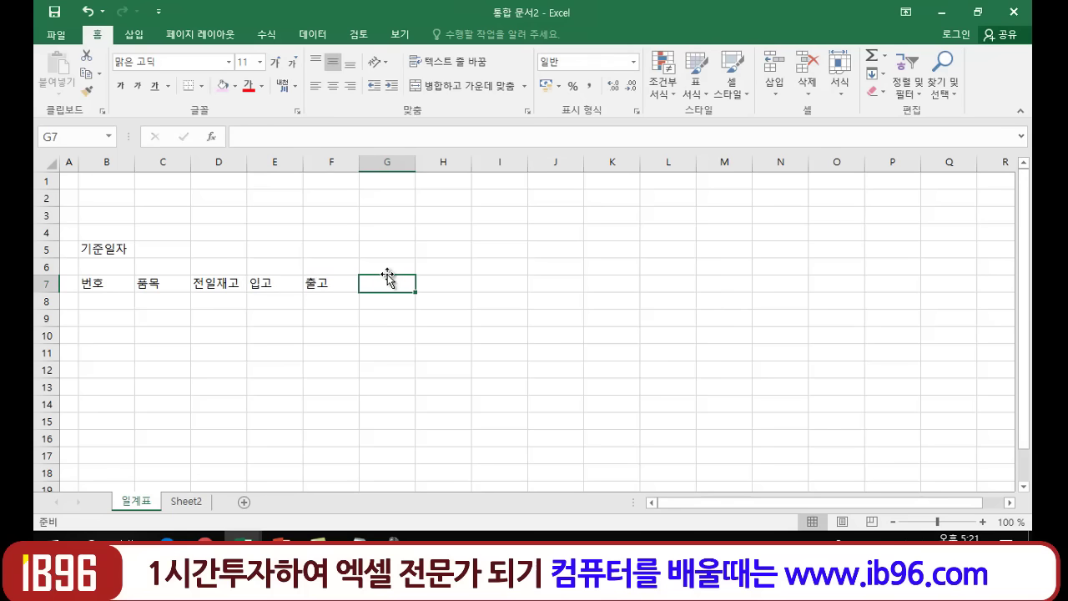
{"action": "type", "text": "금일재고"}
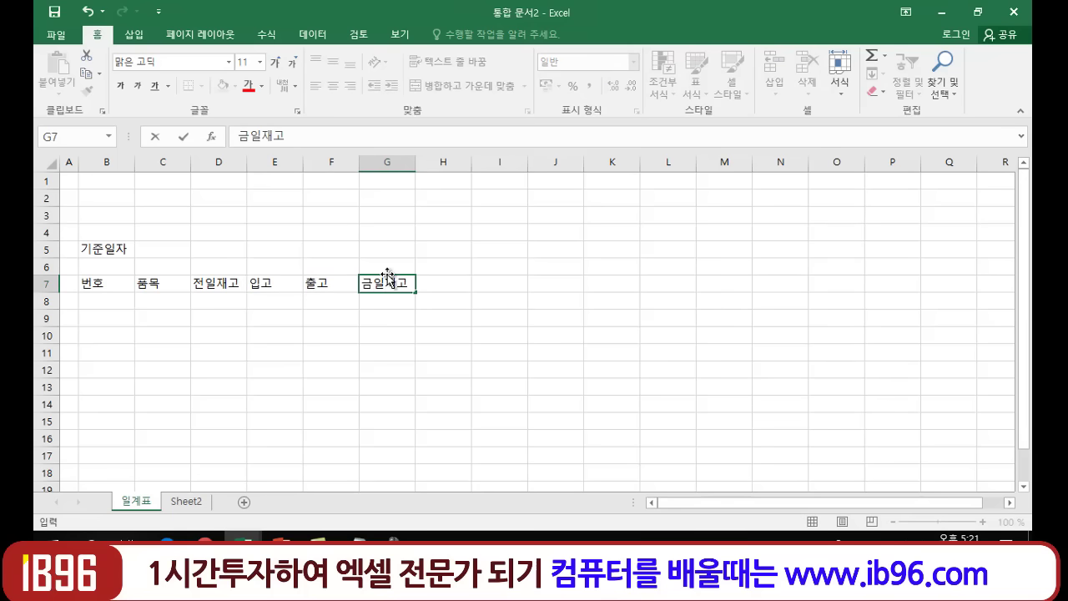
{"action": "key", "text": "Tab"}
{"action": "type", "text": "비고"}
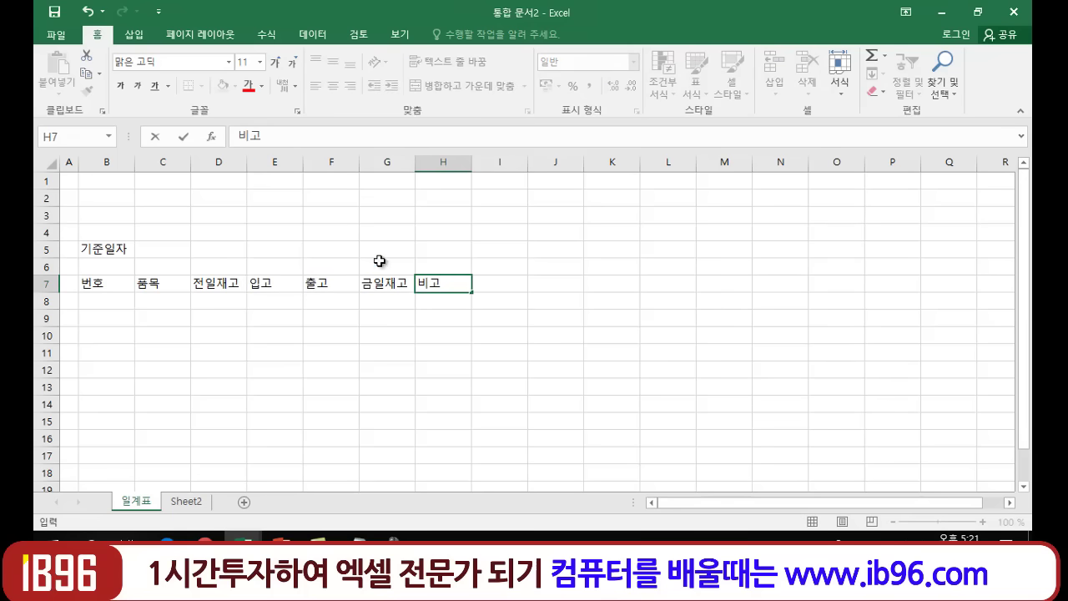
{"action": "left_click_drag", "start_coordinate": [351, 339], "coordinate": [387, 352]}
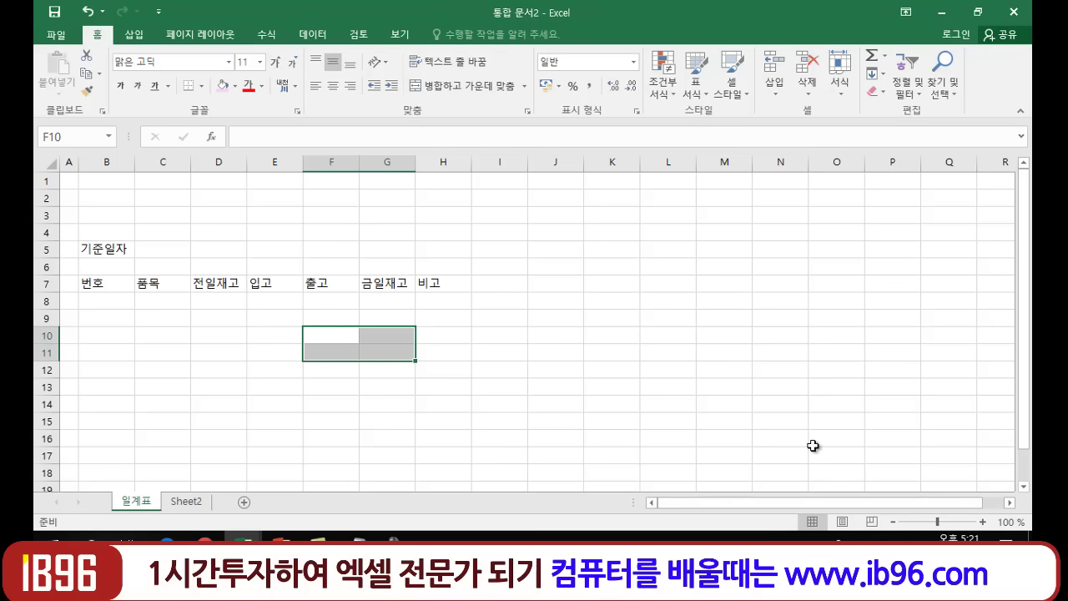
{"action": "left_click", "coordinate": [200, 351]}
{"action": "left_click", "coordinate": [559, 357]}
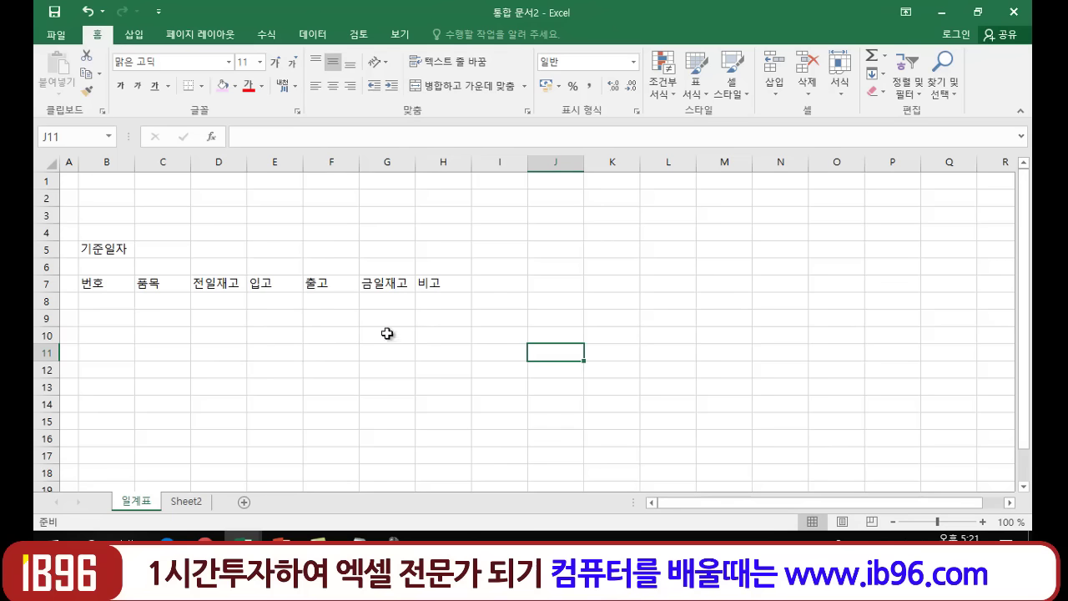
{"action": "left_click", "coordinate": [281, 285]}
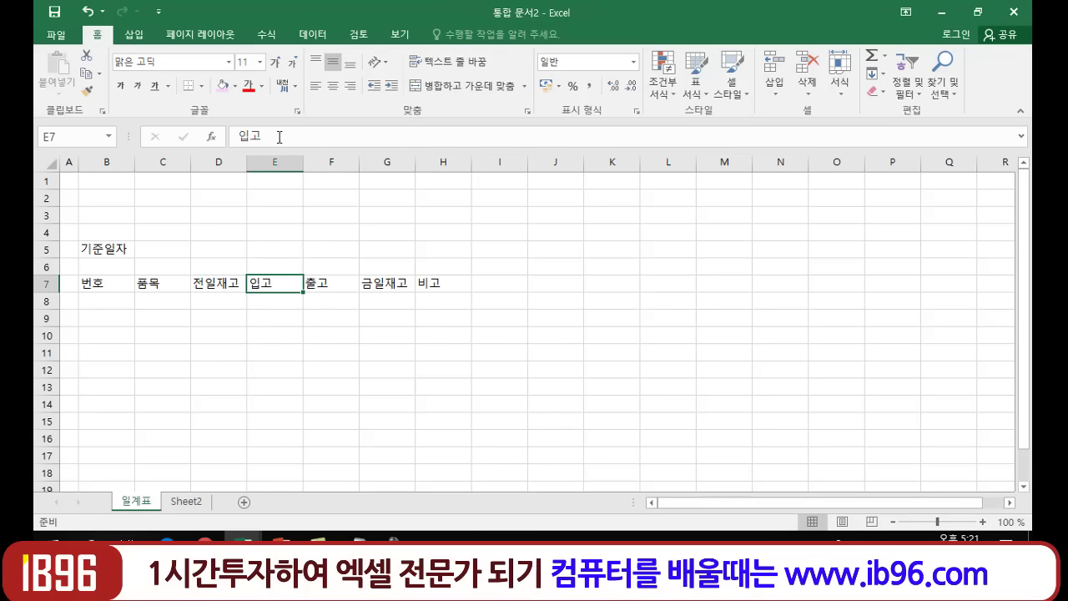
{"action": "left_click", "coordinate": [284, 353]}
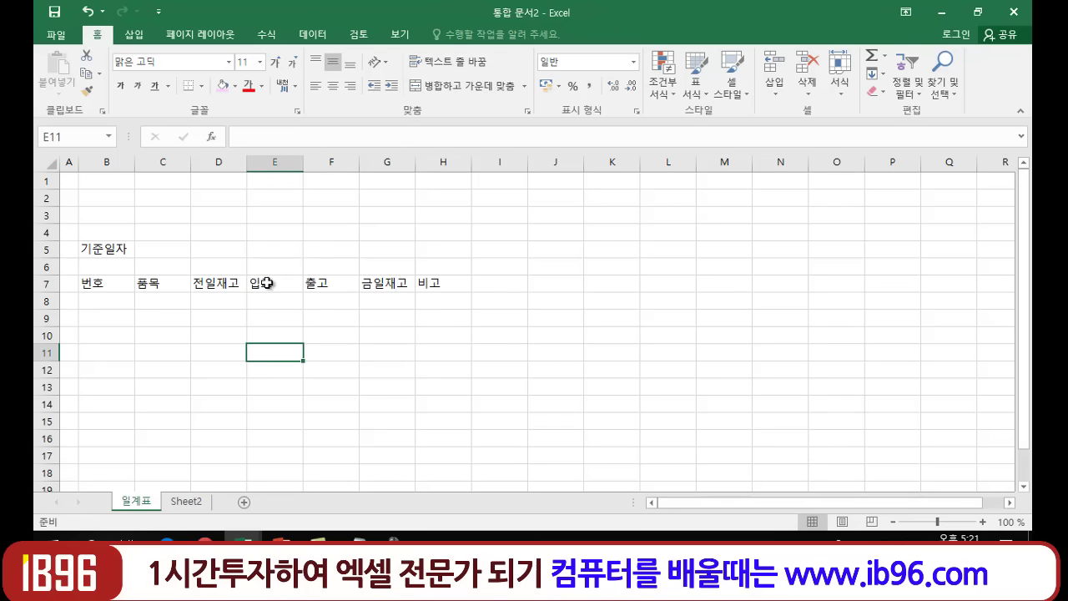
{"action": "left_click", "coordinate": [267, 283]}
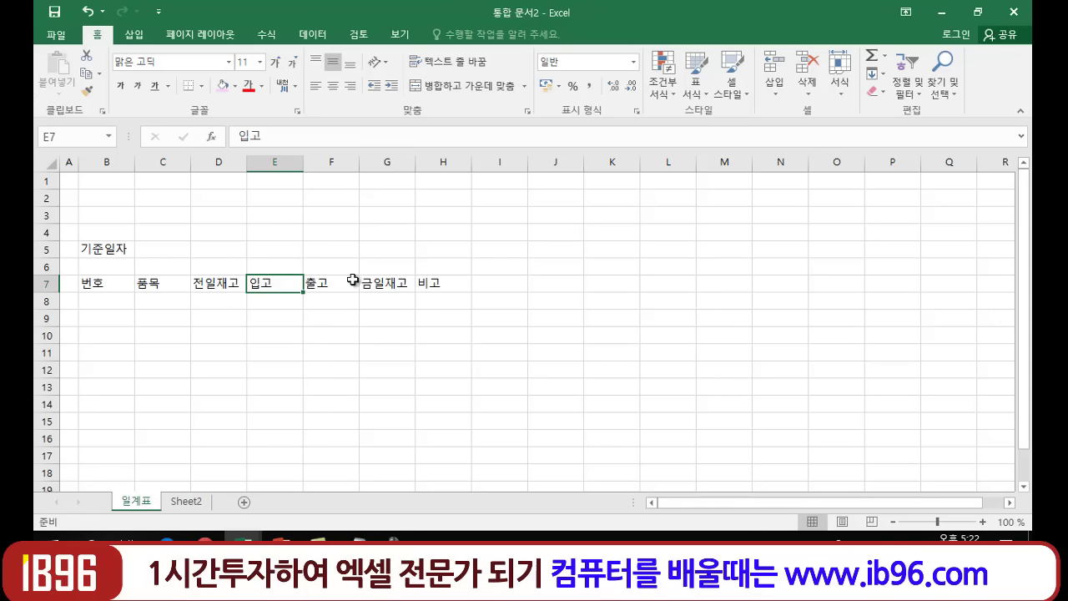
{"action": "left_click", "coordinate": [326, 287]}
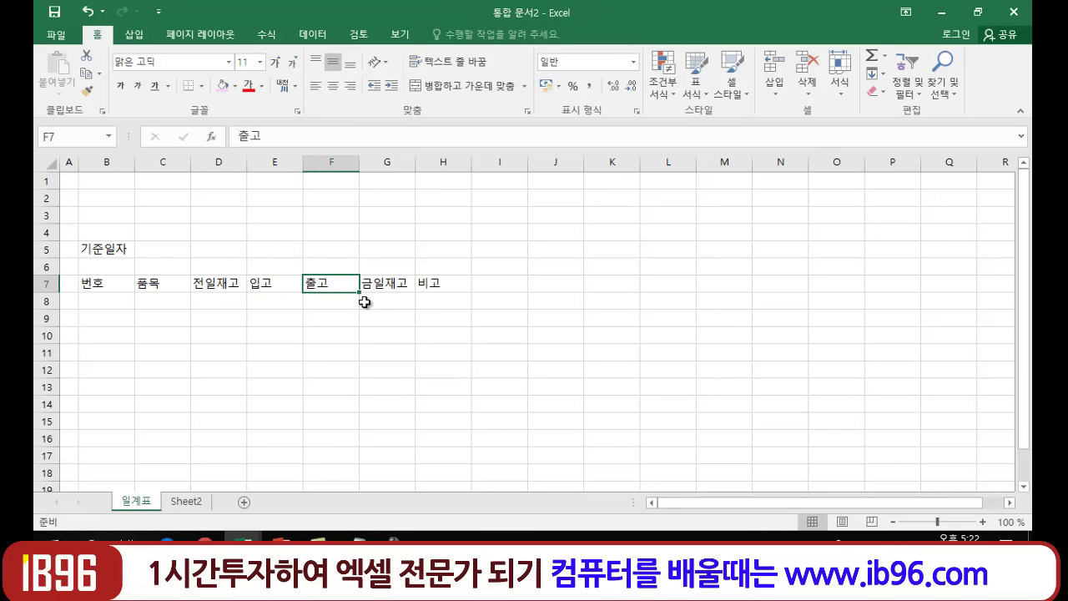
{"action": "left_click", "coordinate": [386, 283]}
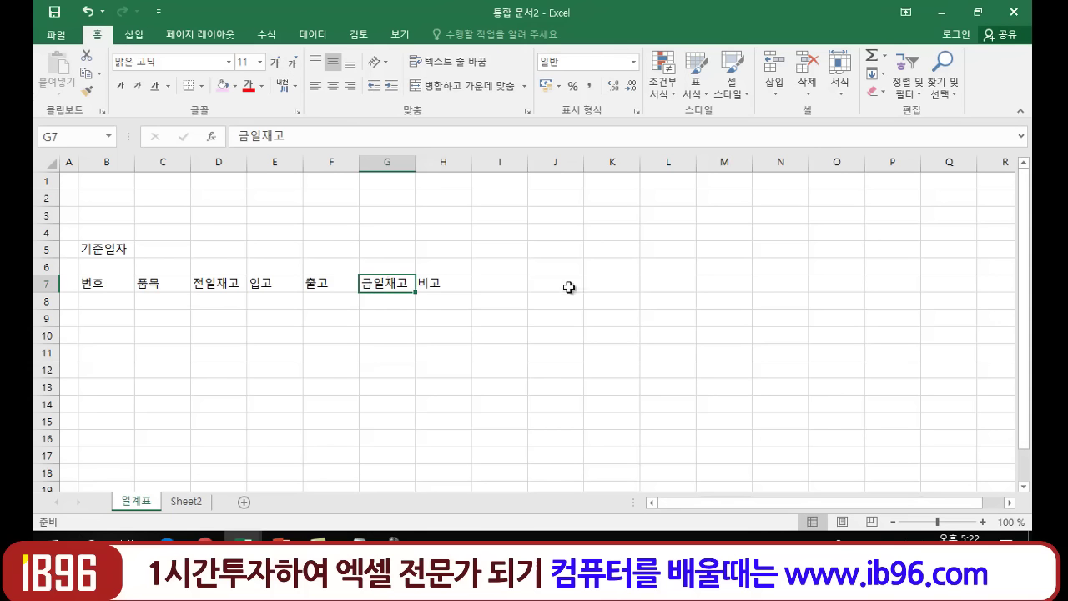
{"action": "left_click", "coordinate": [538, 326]}
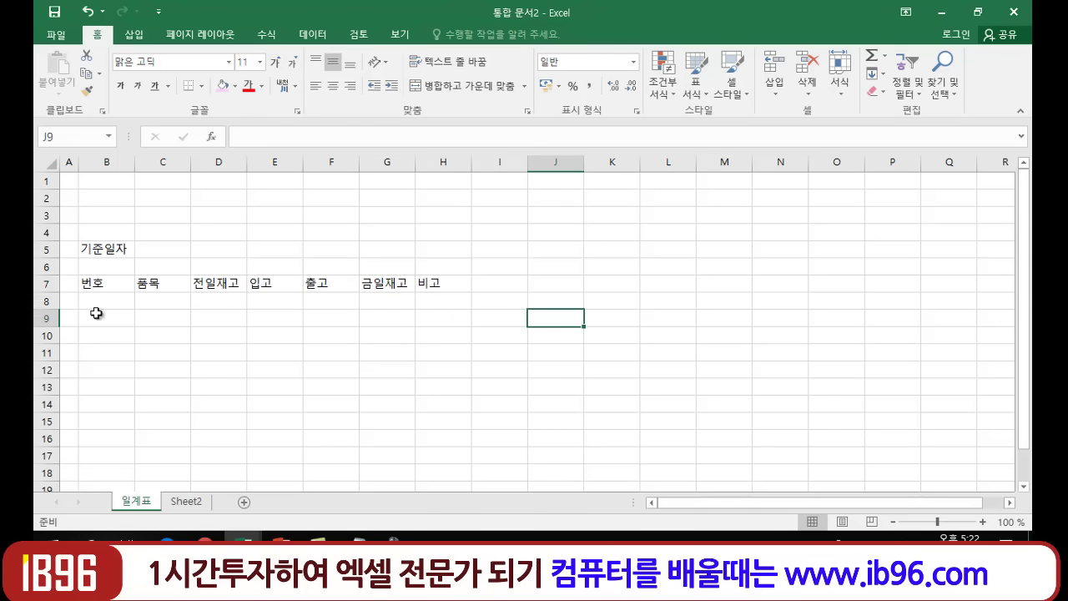
{"action": "left_click", "coordinate": [98, 288]}
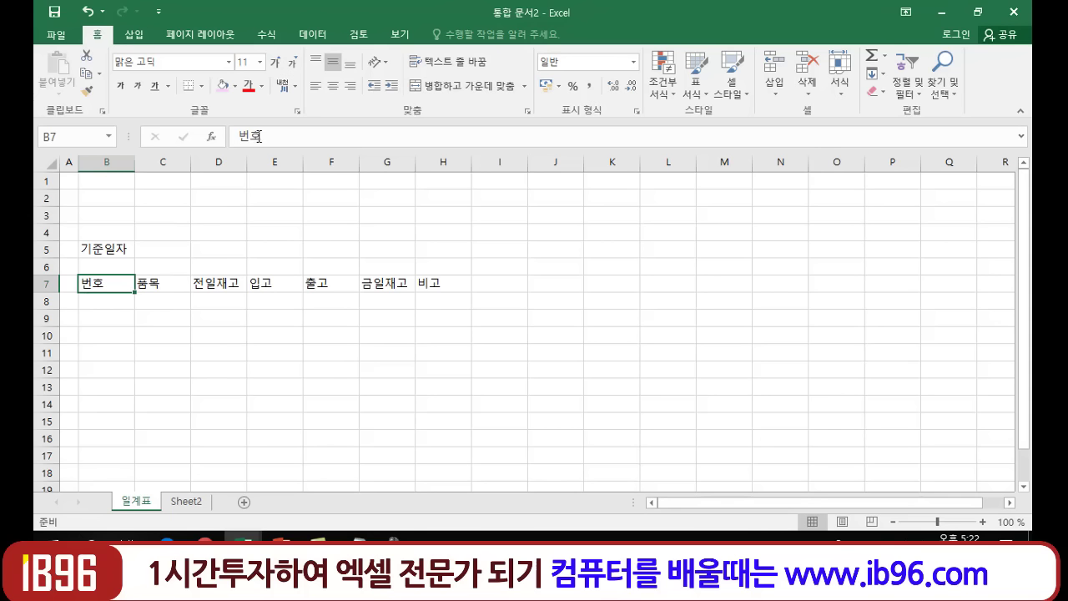
{"action": "left_click", "coordinate": [159, 285]}
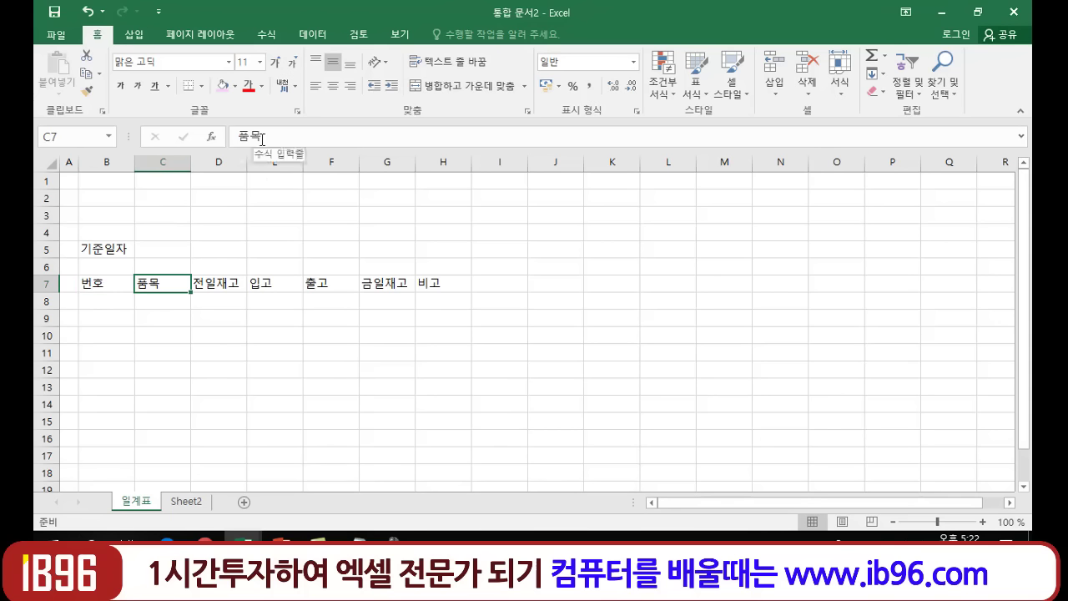
{"action": "left_click", "coordinate": [217, 284]}
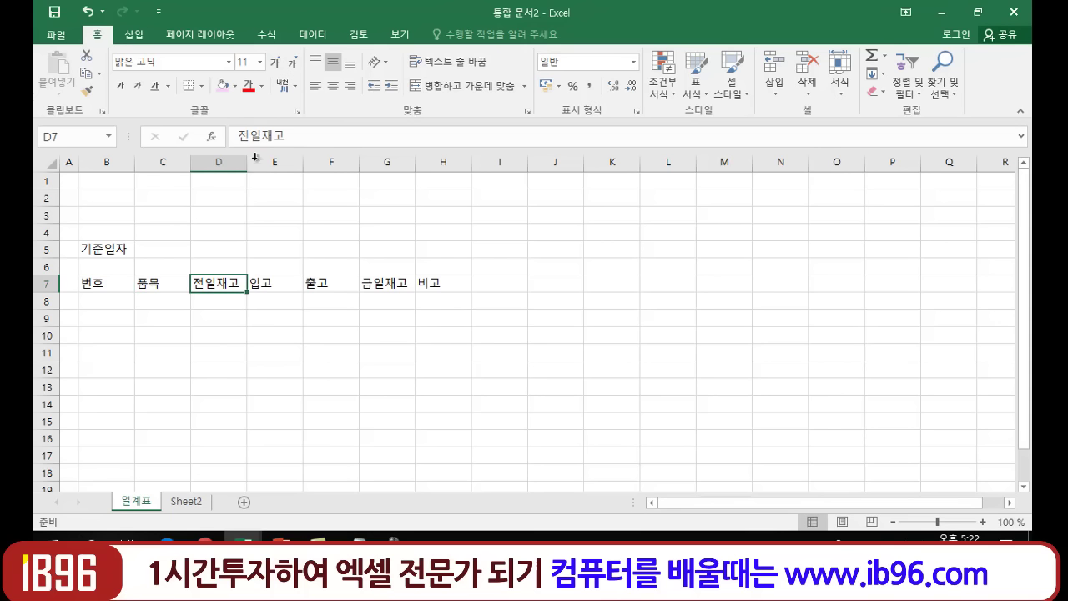
{"action": "left_click", "coordinate": [354, 399]}
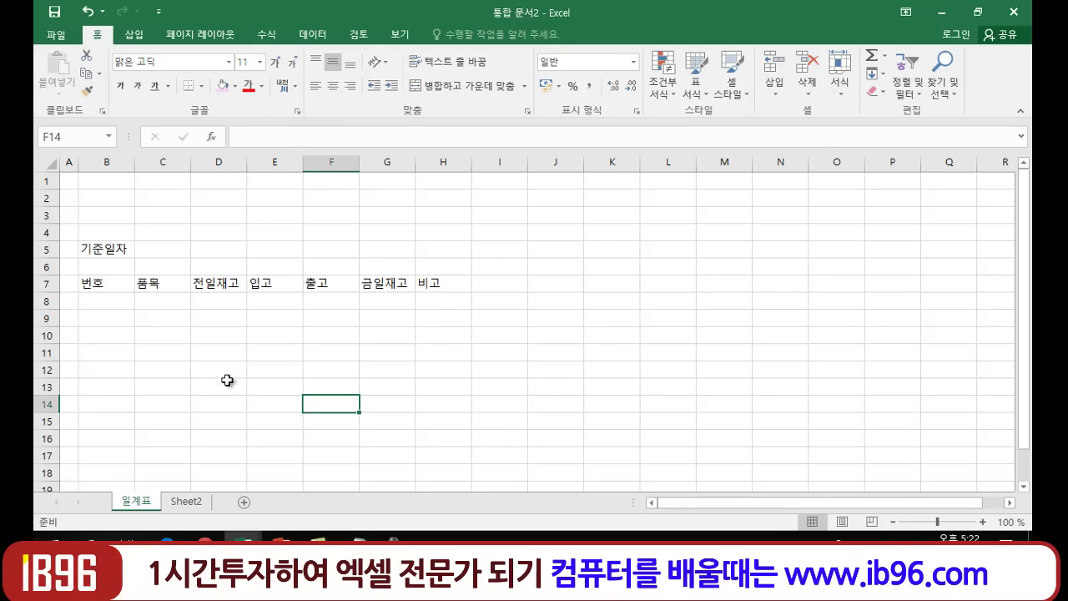
{"action": "left_click", "coordinate": [107, 284]}
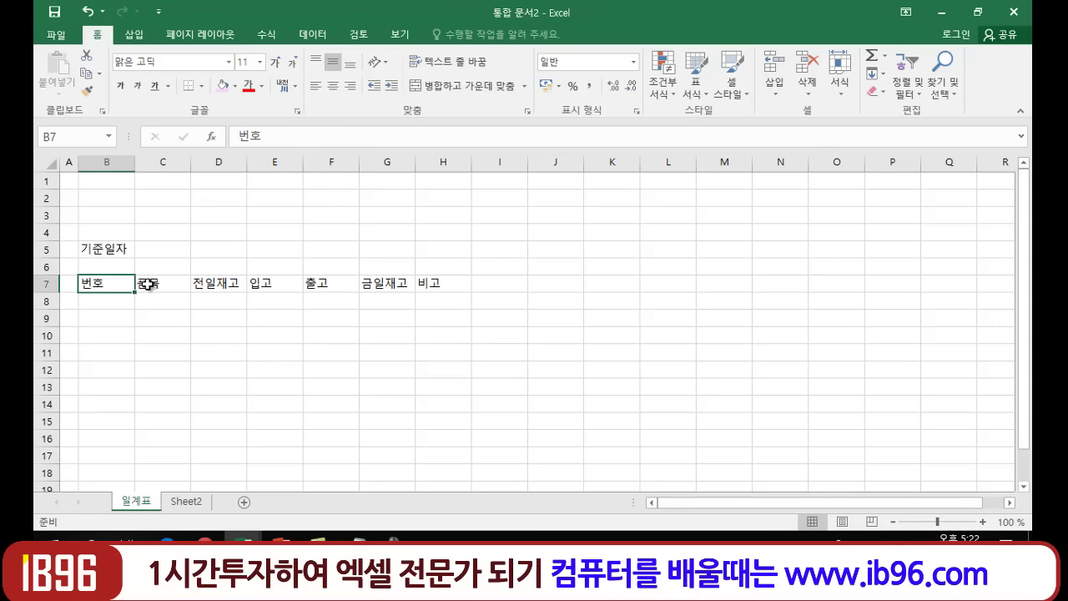
{"action": "left_click", "coordinate": [151, 285]}
{"action": "left_click", "coordinate": [214, 286]}
{"action": "left_click", "coordinate": [271, 286]}
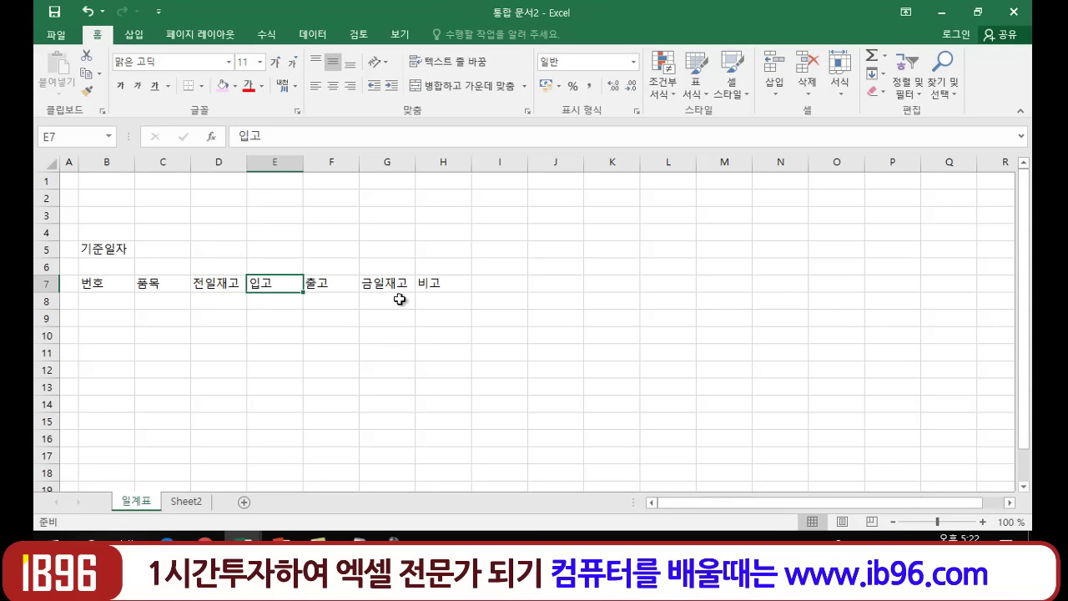
{"action": "left_click", "coordinate": [346, 288]}
{"action": "left_click", "coordinate": [404, 287]}
{"action": "left_click", "coordinate": [449, 288]}
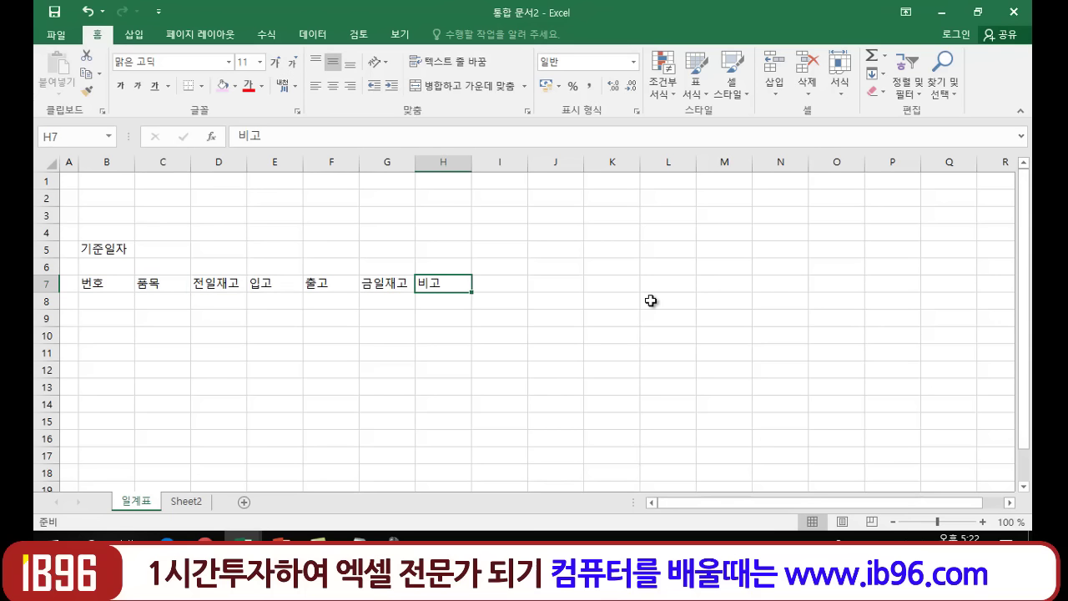
{"action": "left_click", "coordinate": [308, 315]}
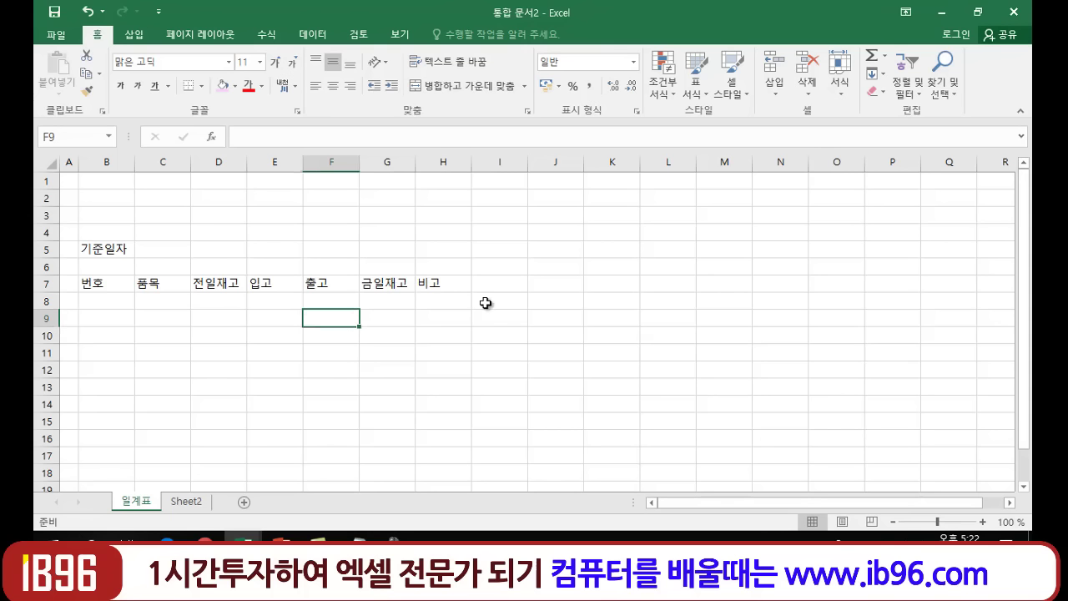
{"action": "left_click", "coordinate": [320, 333]}
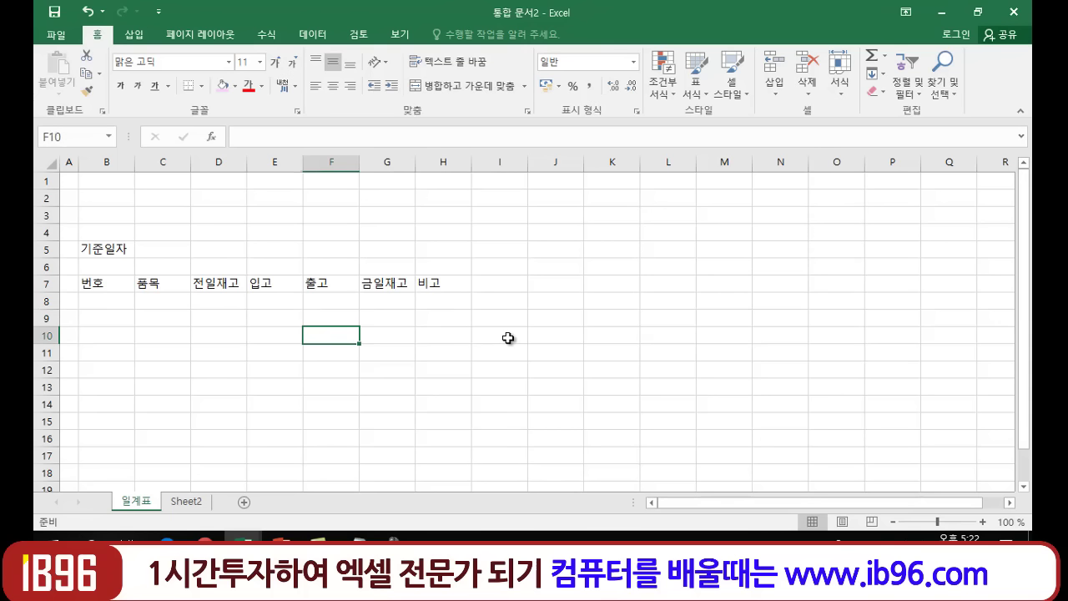
{"action": "left_click", "coordinate": [114, 286]}
{"action": "left_click", "coordinate": [179, 284]}
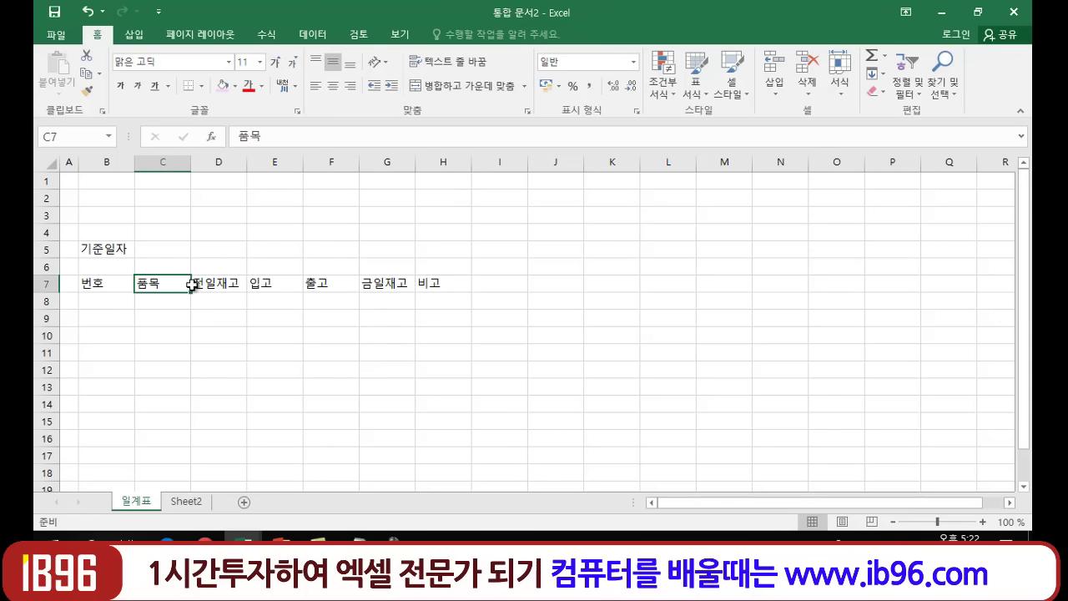
{"action": "left_click", "coordinate": [195, 285]}
{"action": "left_click", "coordinate": [114, 283]}
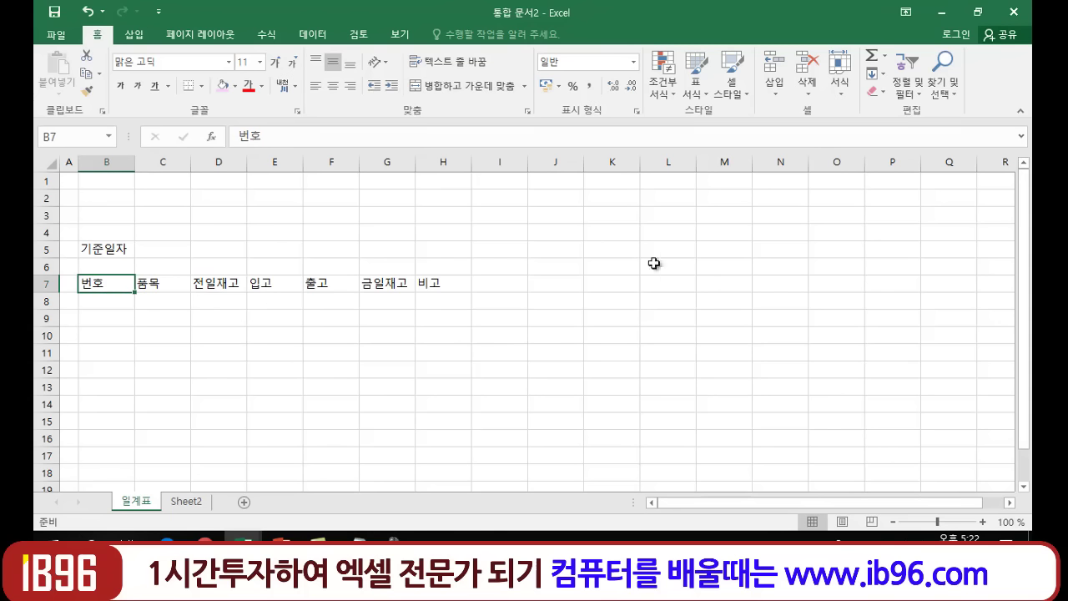
{"action": "left_click", "coordinate": [407, 320]}
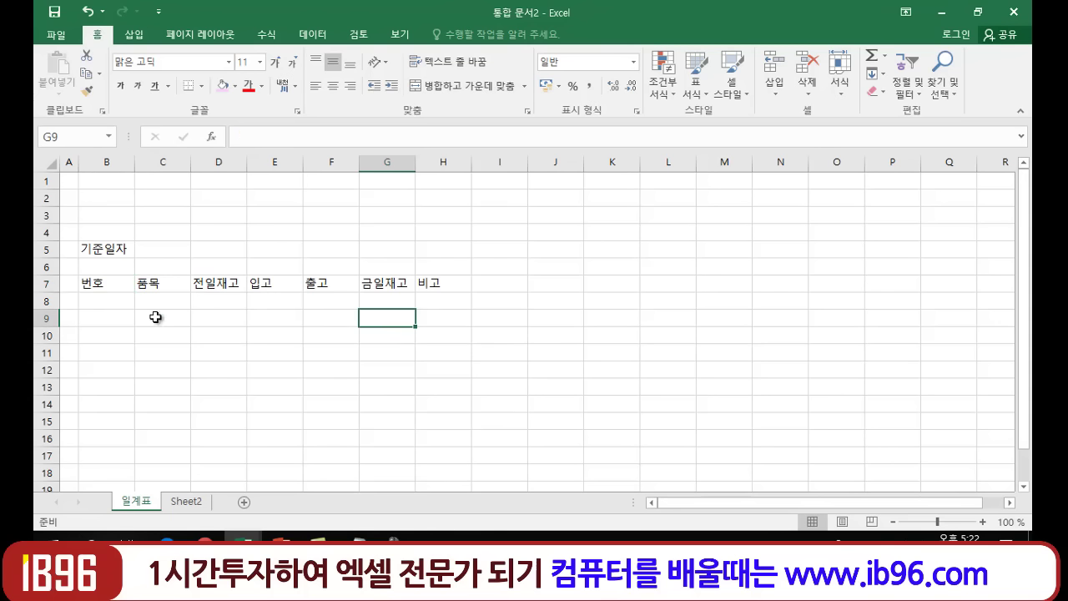
{"action": "left_click", "coordinate": [103, 284]}
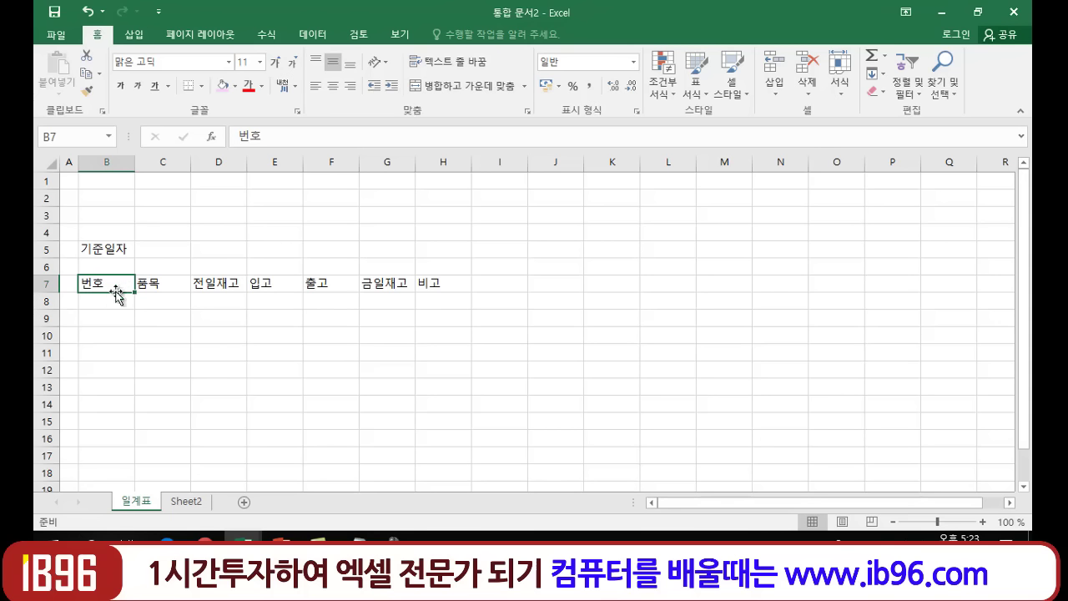
{"action": "left_click", "coordinate": [120, 336]}
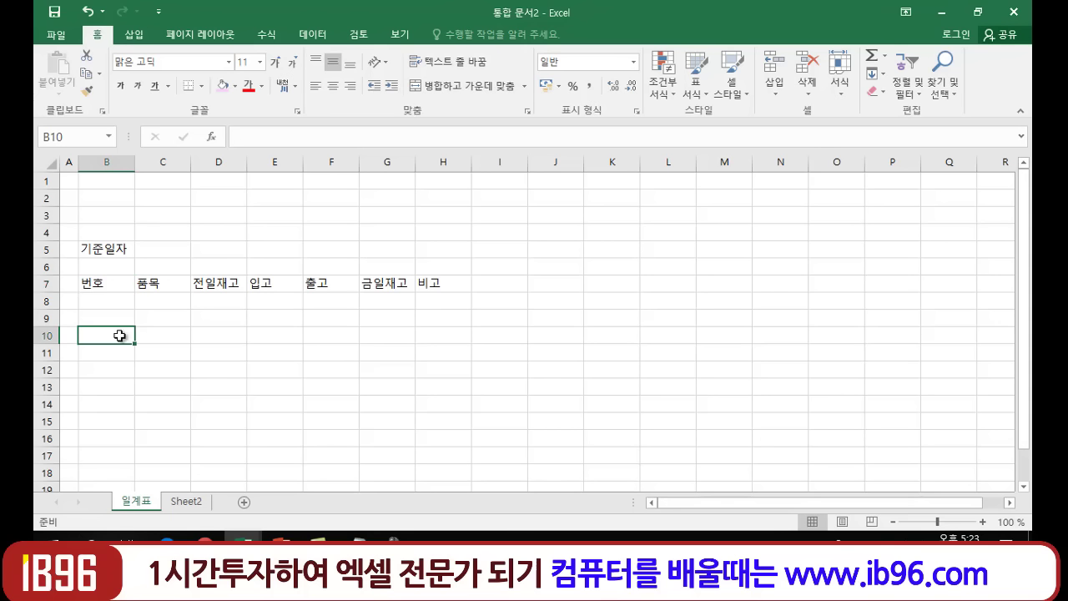
{"action": "left_click", "coordinate": [234, 355]}
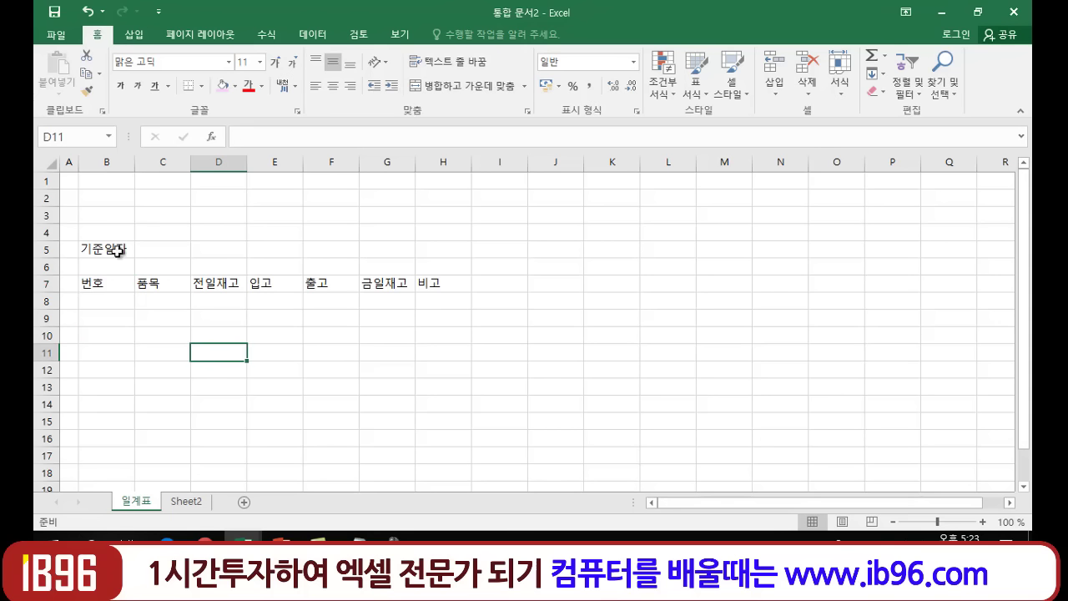
{"action": "left_click", "coordinate": [100, 287]}
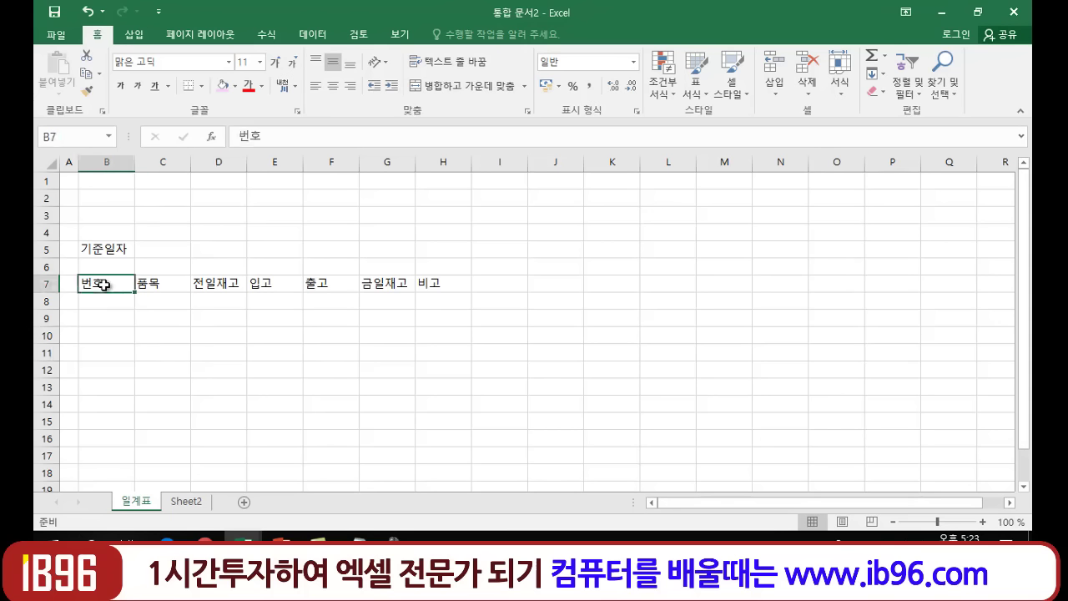
{"action": "left_click", "coordinate": [160, 284]}
{"action": "left_click", "coordinate": [107, 288]}
{"action": "left_click", "coordinate": [167, 282]}
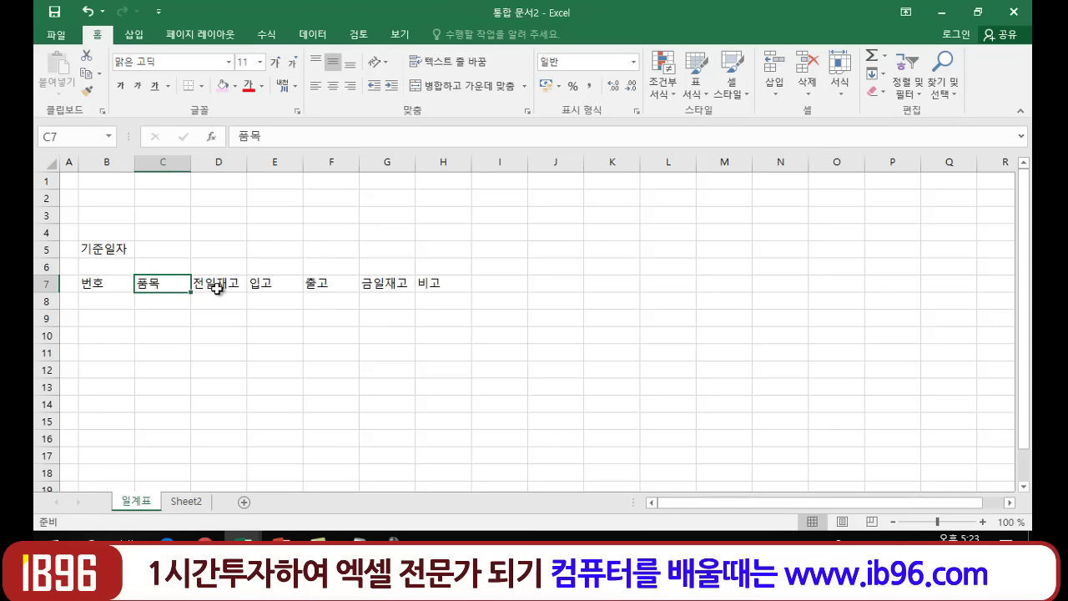
{"action": "left_click", "coordinate": [217, 288]}
{"action": "left_click", "coordinate": [262, 285]}
{"action": "left_click", "coordinate": [313, 284]}
{"action": "left_click", "coordinate": [399, 284]}
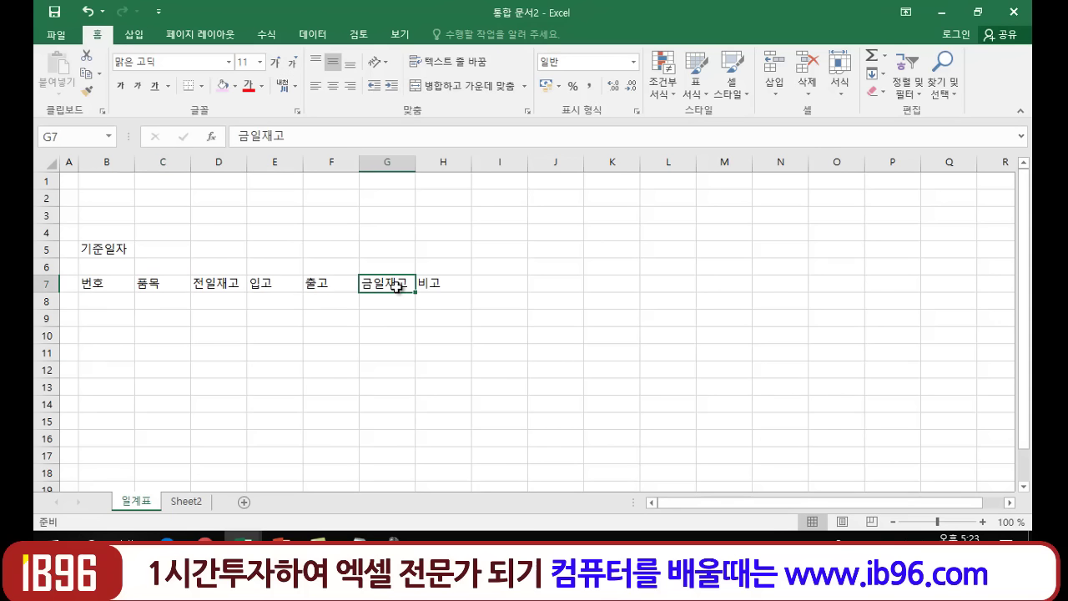
{"action": "left_click", "coordinate": [454, 287]}
{"action": "left_click", "coordinate": [466, 342]}
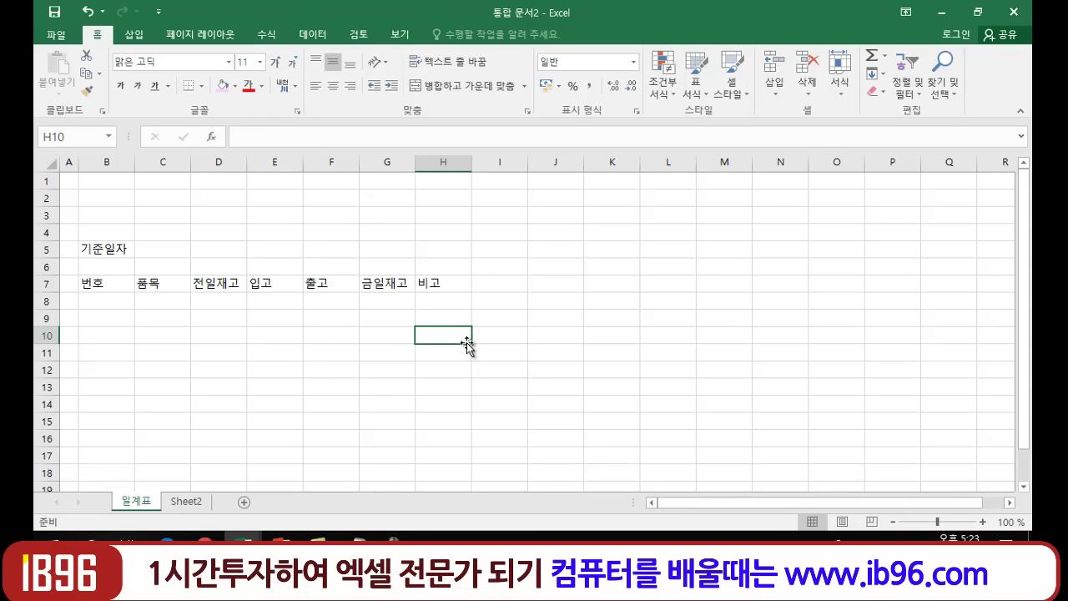
{"action": "left_click", "coordinate": [317, 398]}
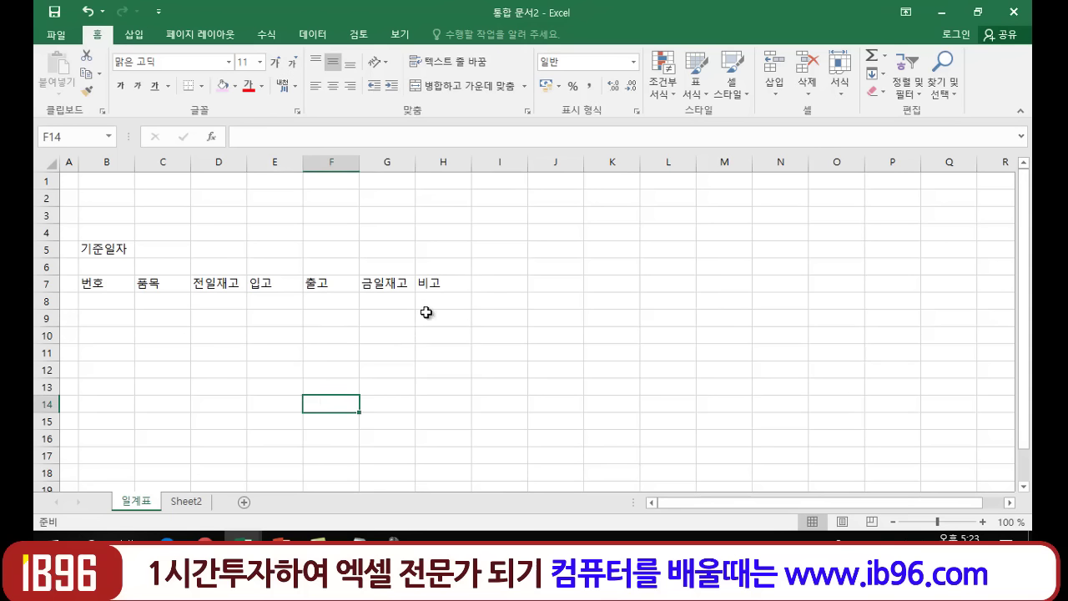
{"action": "left_click", "coordinate": [233, 408]}
{"action": "left_click", "coordinate": [355, 369]}
{"action": "left_click", "coordinate": [449, 381]}
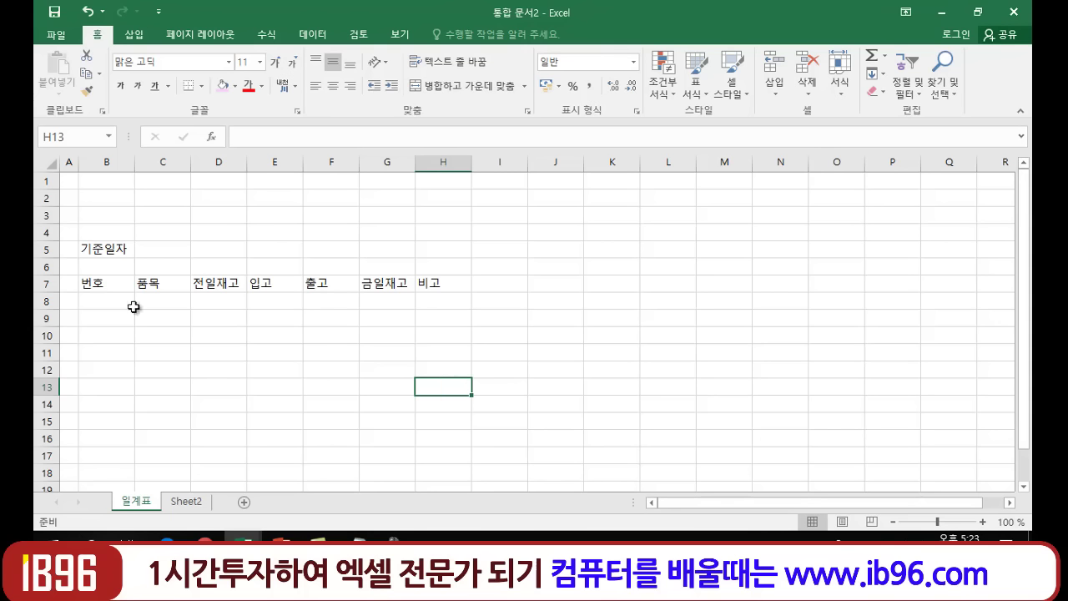
{"action": "left_click", "coordinate": [97, 301]}
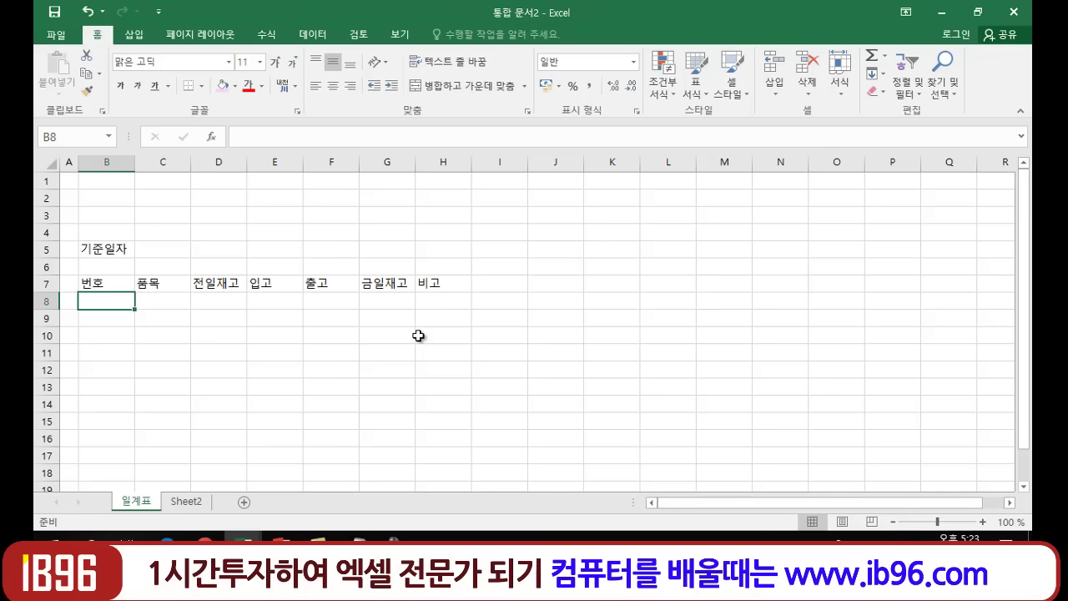
Enter 1, 2 and 3 in cells B8, B9 and B10.
{"action": "type", "text": "1"}
{"action": "key", "text": "Return"}
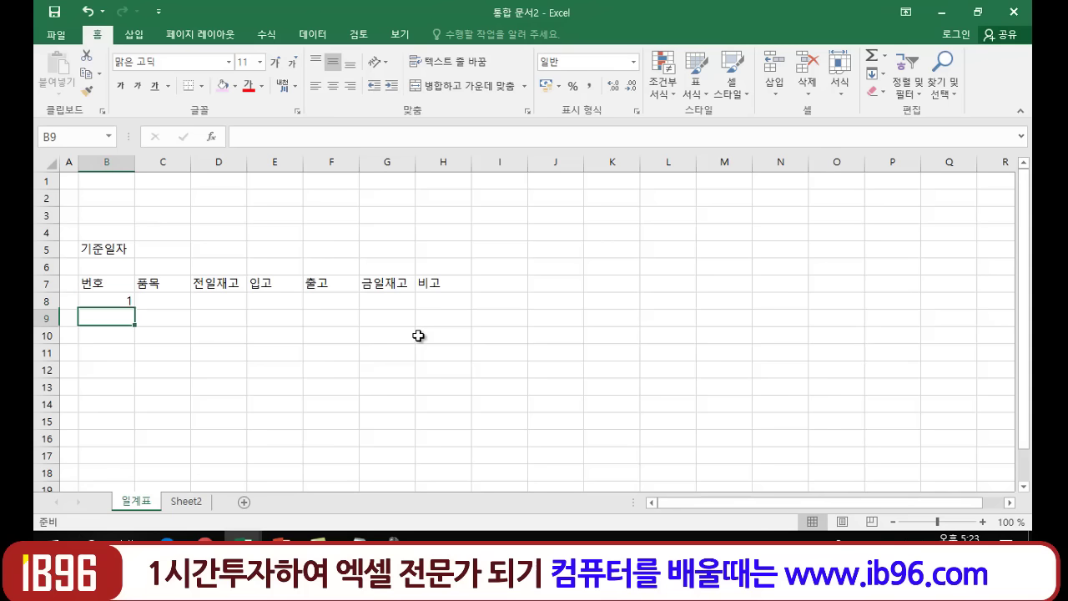
{"action": "type", "text": "2"}
{"action": "key", "text": "Return"}
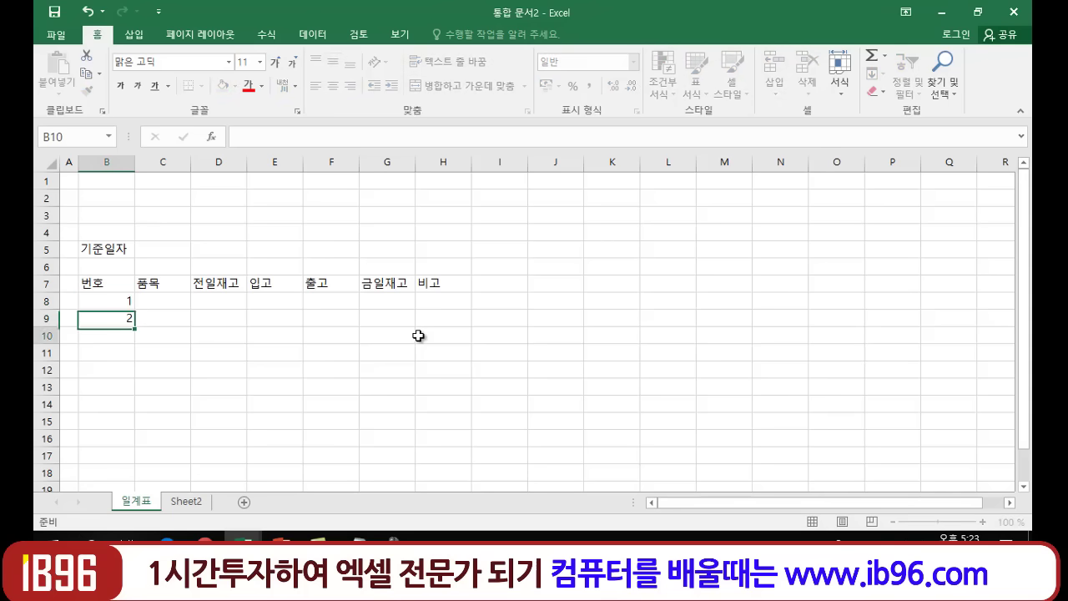
{"action": "type", "text": "3"}
{"action": "key", "text": "Return"}
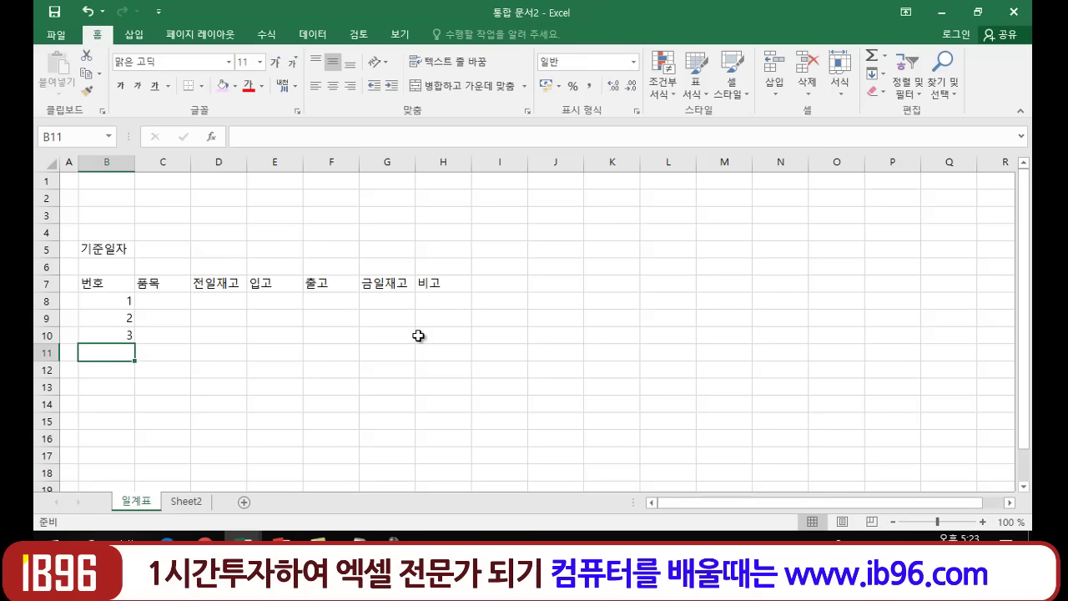
Move through the 번호 cells and select the numbered range B8:B10.
{"action": "key", "text": "Up"}
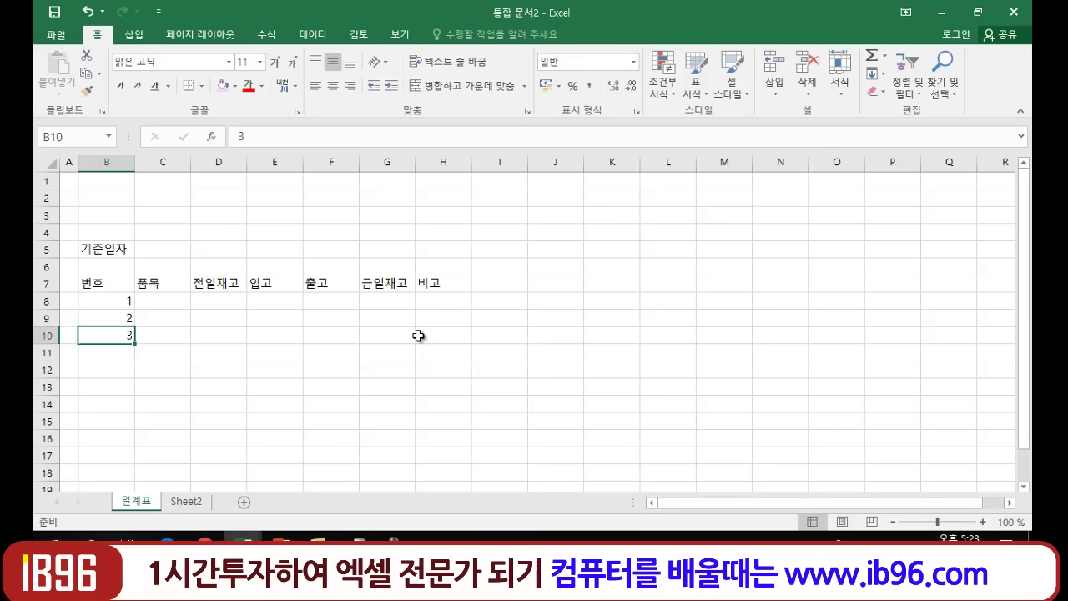
{"action": "key", "text": "Up"}
{"action": "key", "text": "Up"}
{"action": "key", "text": "Up"}
{"action": "key", "text": "Down"}
{"action": "key", "text": "Down"}
{"action": "key", "text": "Down"}
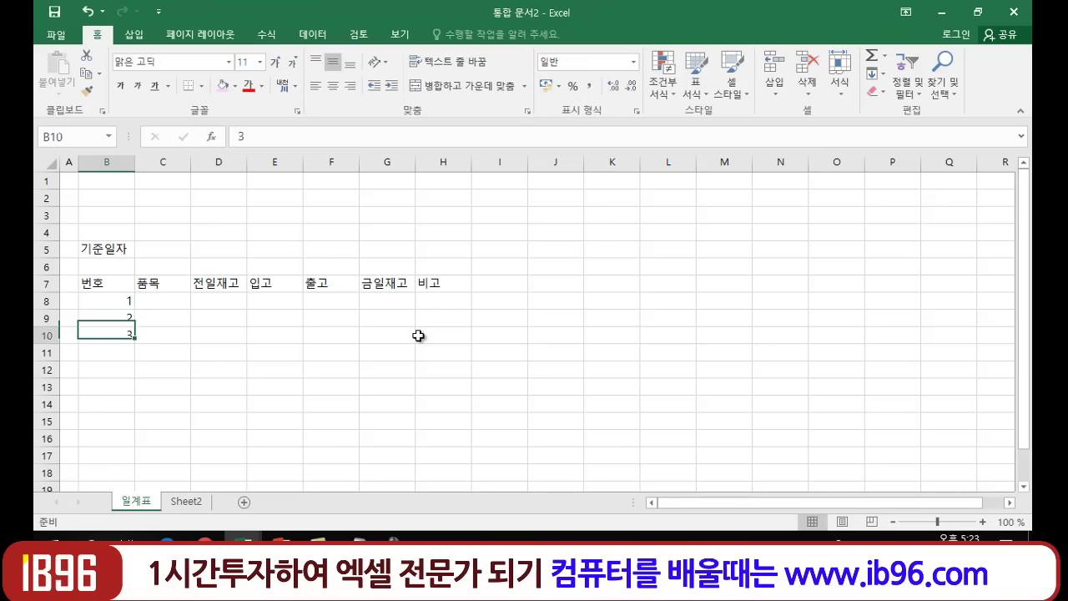
{"action": "key", "text": "Down"}
{"action": "key", "text": "Up"}
{"action": "key", "text": "Up"}
{"action": "key", "text": "Up"}
{"action": "key", "text": "Up"}
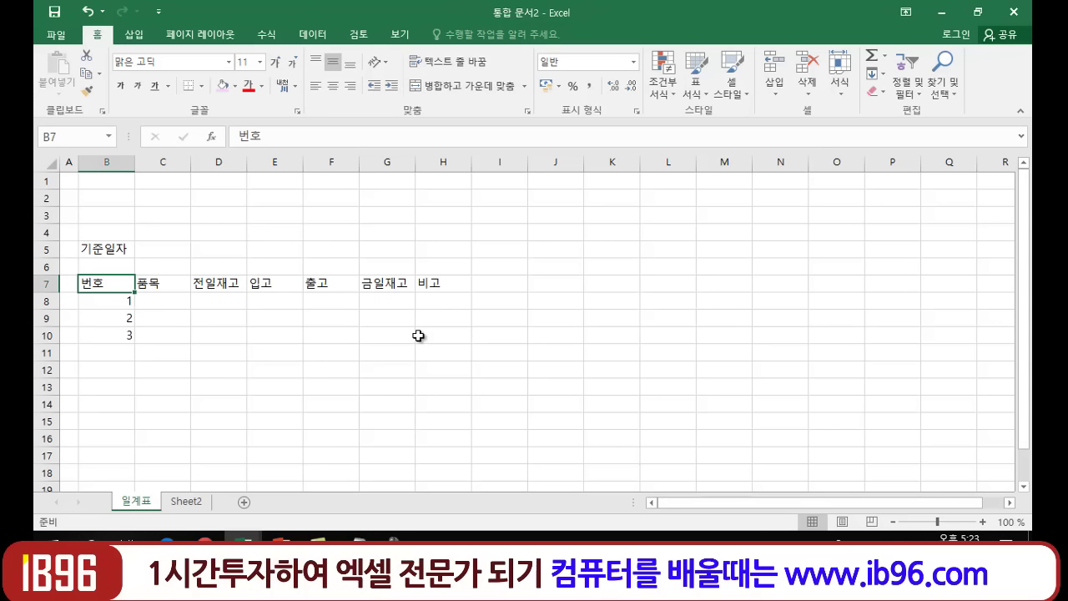
{"action": "key", "text": "Down"}
{"action": "key", "text": "Down"}
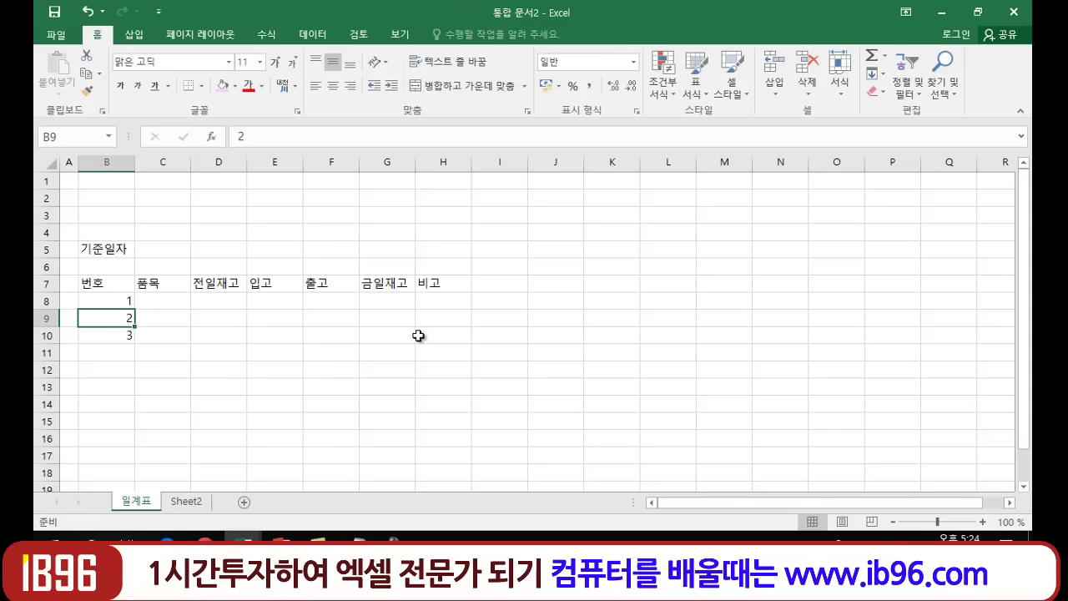
{"action": "left_click_drag", "start_coordinate": [219, 422], "coordinate": [218, 437]}
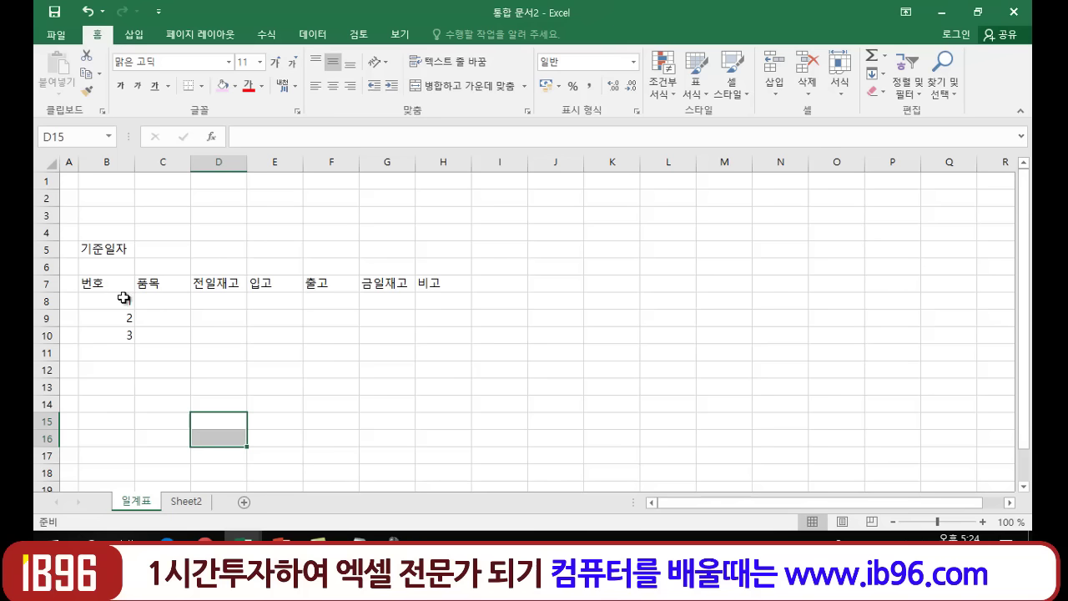
{"action": "left_click_drag", "start_coordinate": [123, 298], "coordinate": [125, 336]}
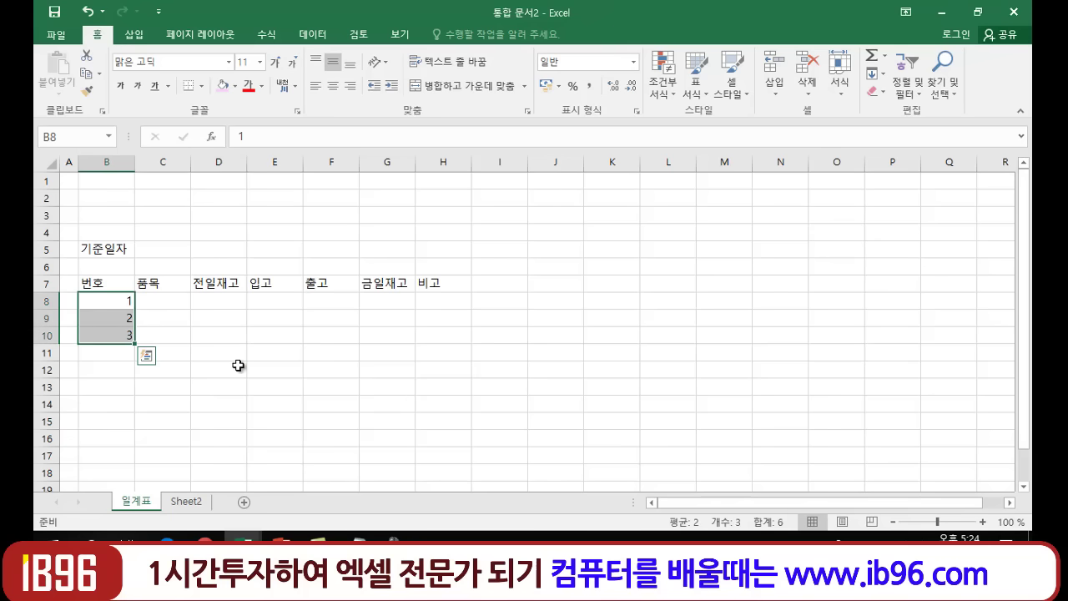
Clear the numbers from B8:B10 and re-enter 1 in B8.
{"action": "key", "text": "Delete"}
{"action": "left_click", "coordinate": [138, 365]}
{"action": "left_click", "coordinate": [125, 302]}
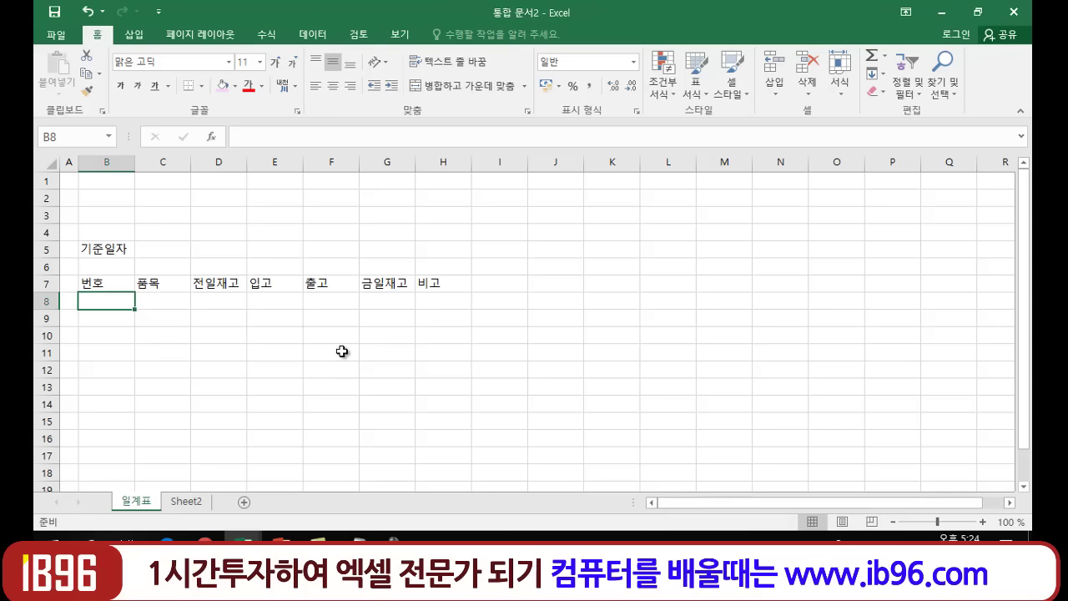
{"action": "type", "text": "1"}
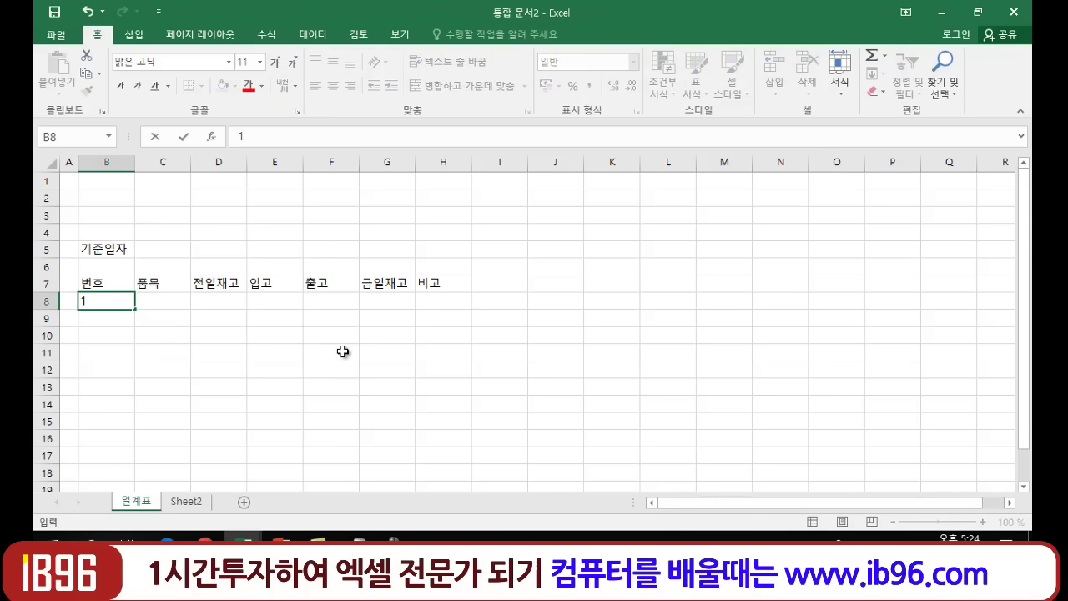
{"action": "key", "text": "Return"}
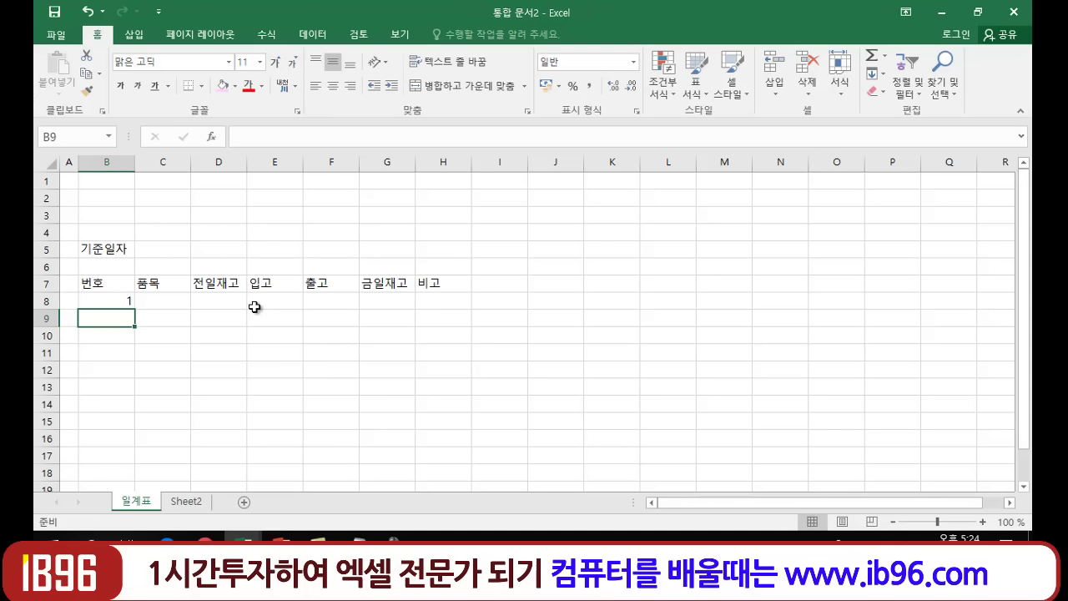
Enter 2 in B9, then check the numbered cells, ending on B8.
{"action": "left_click", "coordinate": [121, 303]}
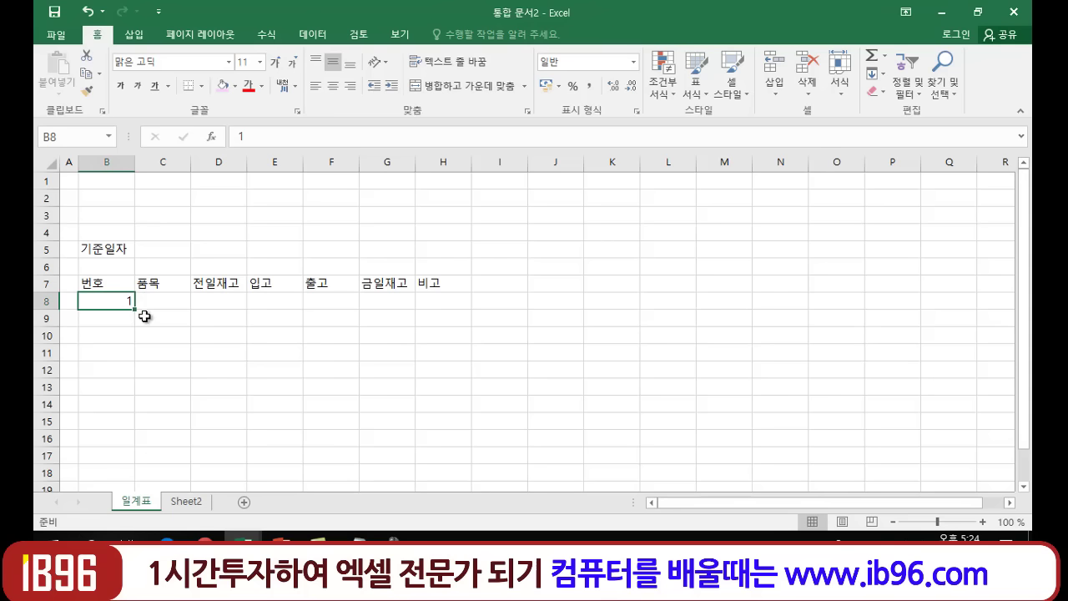
{"action": "left_click", "coordinate": [121, 320]}
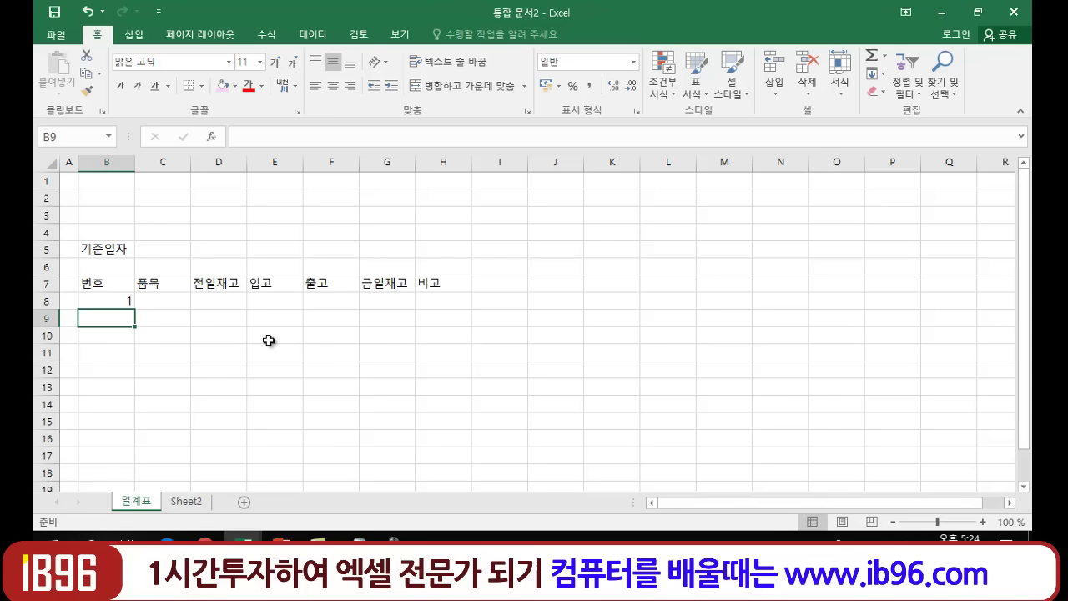
{"action": "type", "text": "2"}
{"action": "key", "text": "Return"}
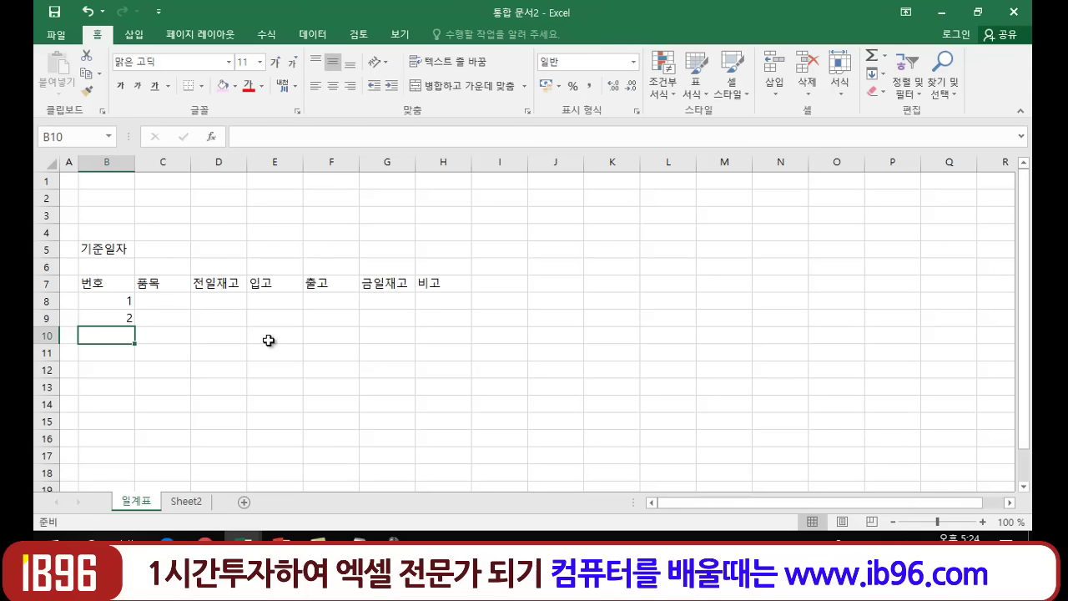
{"action": "left_click", "coordinate": [109, 303]}
{"action": "left_click", "coordinate": [111, 314]}
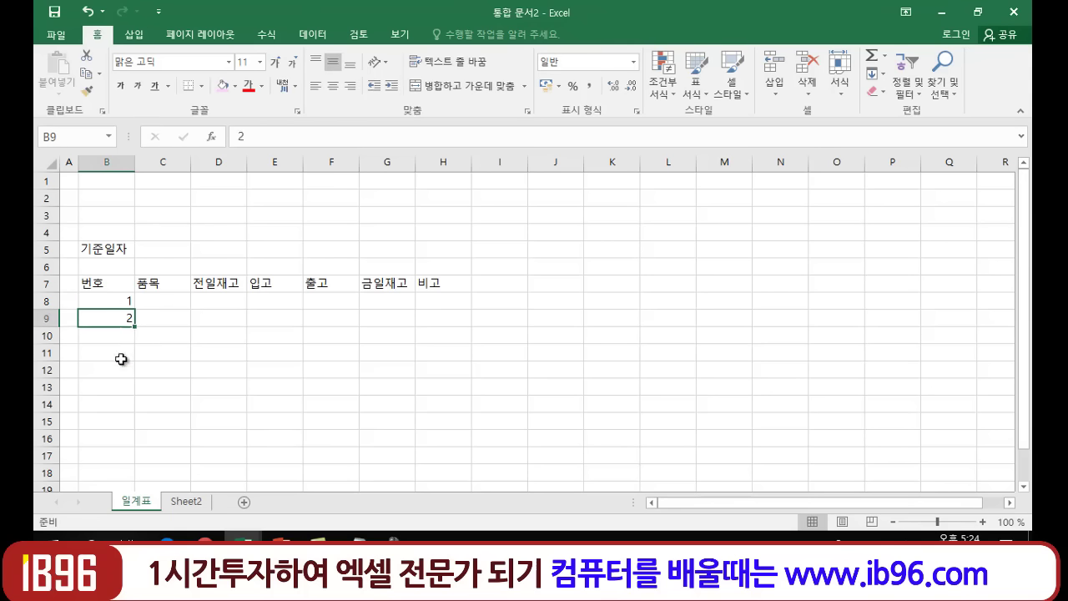
{"action": "left_click", "coordinate": [105, 300]}
{"action": "left_click", "coordinate": [112, 318]}
{"action": "left_click", "coordinate": [109, 353]}
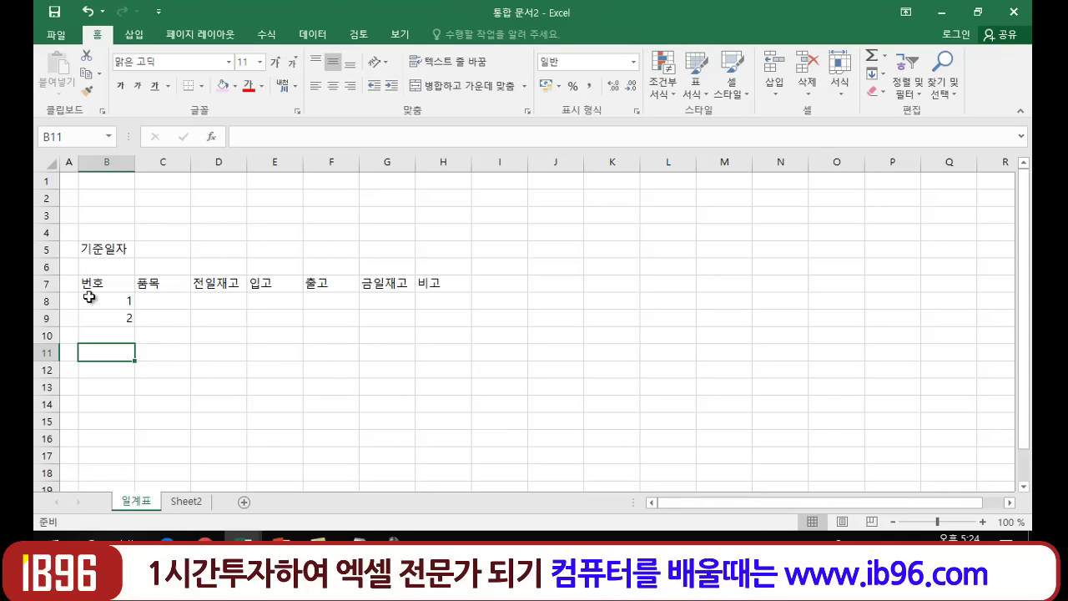
{"action": "left_click", "coordinate": [104, 299]}
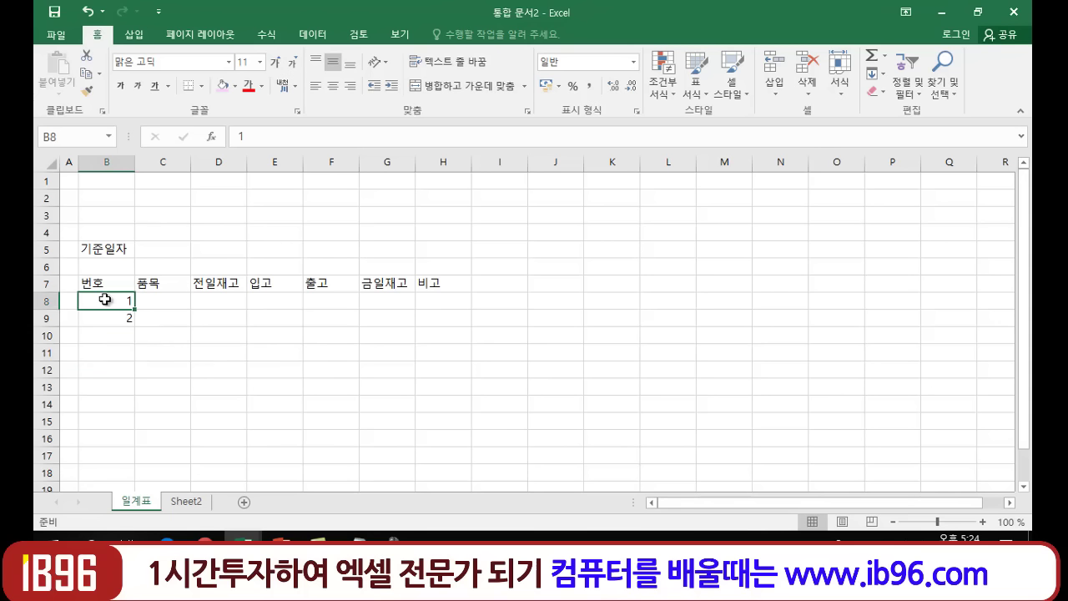
Extend the 1, 2 in B8:B9 into a numbering series down to 20 in B27.
{"action": "left_click_drag", "start_coordinate": [105, 299], "coordinate": [101, 314]}
{"action": "left_click", "coordinate": [101, 298]}
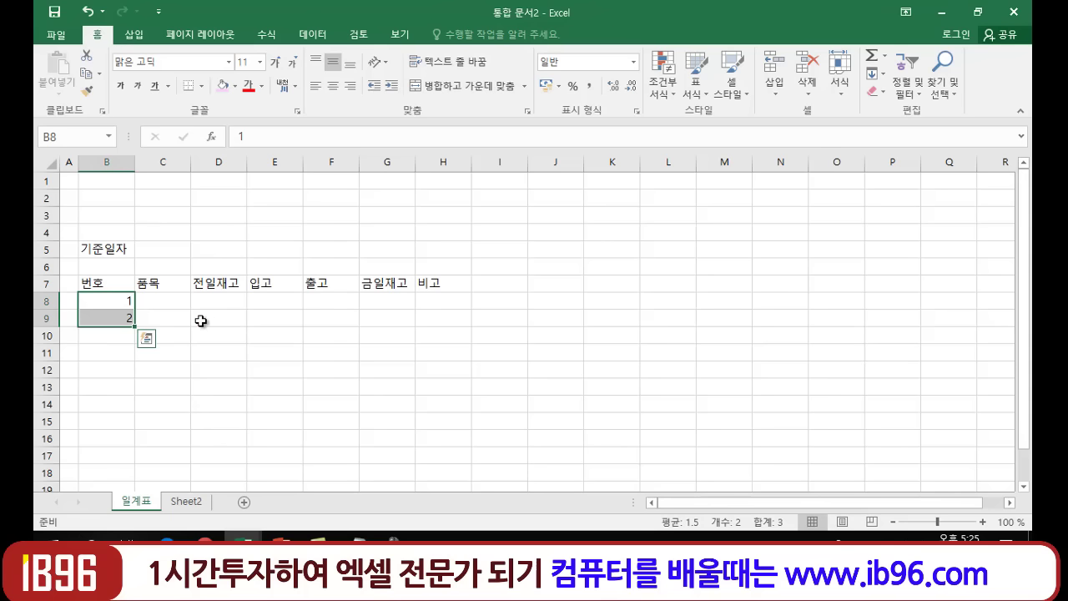
{"action": "scroll", "coordinate": [201, 321], "scroll_direction": "down", "scroll_amount": 1}
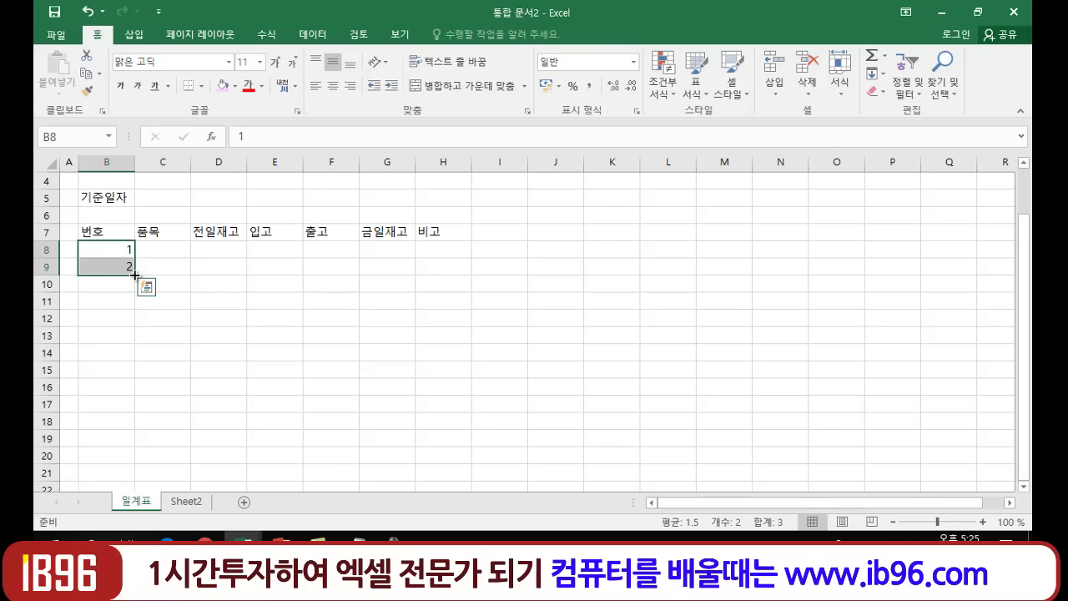
{"action": "left_click_drag", "start_coordinate": [134, 274], "coordinate": [134, 274]}
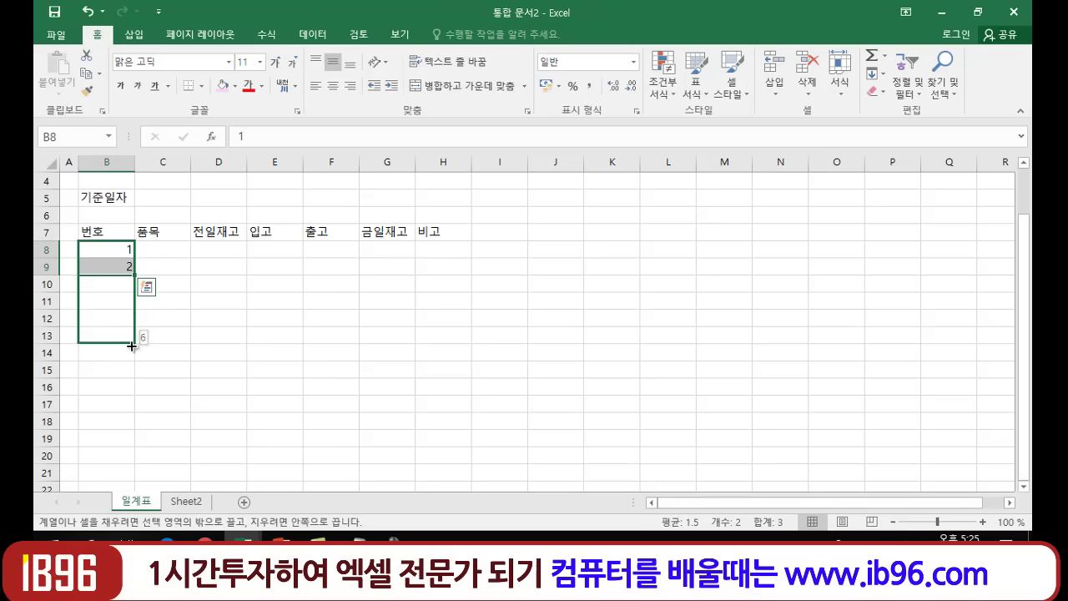
{"action": "mouse_move", "coordinate": [135, 274]}
{"action": "left_mouse_down"}
{"action": "mouse_move", "coordinate": [128, 496]}
{"action": "mouse_move", "coordinate": [132, 463]}
{"action": "left_mouse_up"}
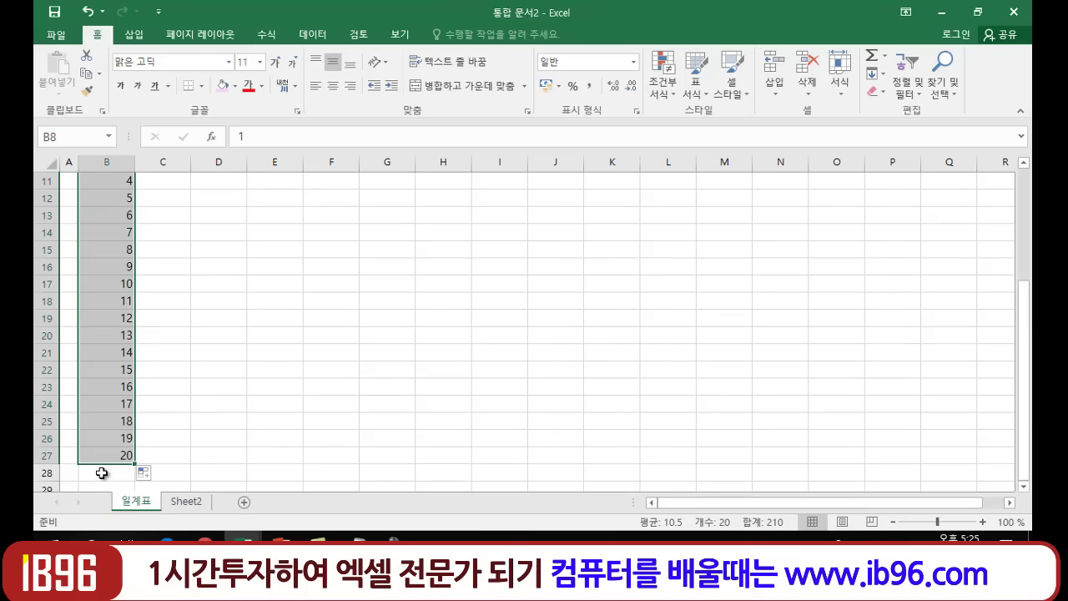
{"action": "left_click", "coordinate": [255, 349]}
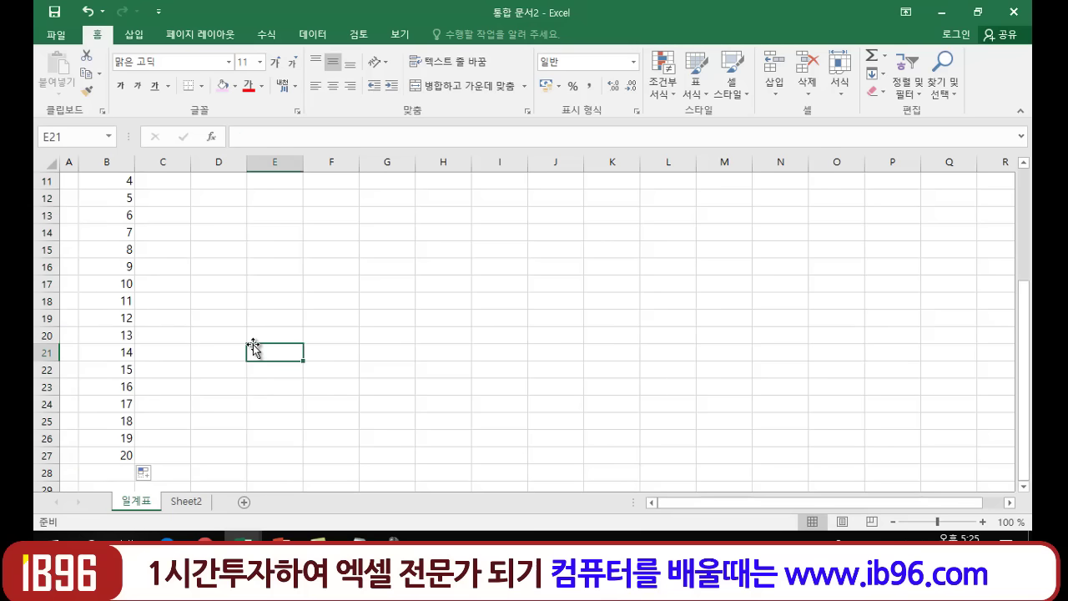
{"action": "scroll", "coordinate": [250, 349], "scroll_direction": "up", "scroll_amount": 3}
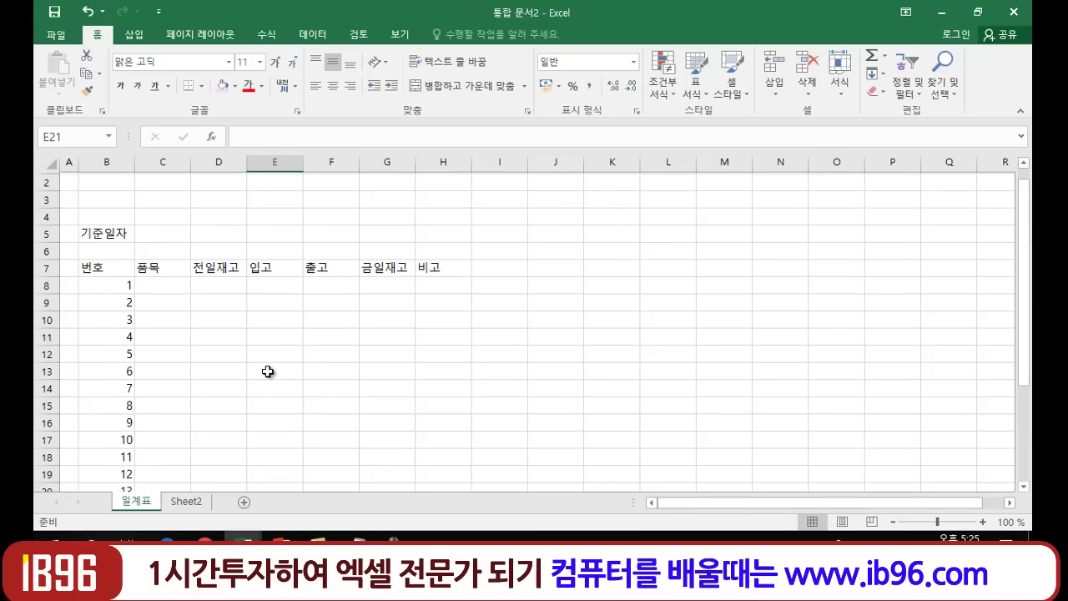
{"action": "scroll", "coordinate": [268, 372], "scroll_direction": "up", "scroll_amount": 1}
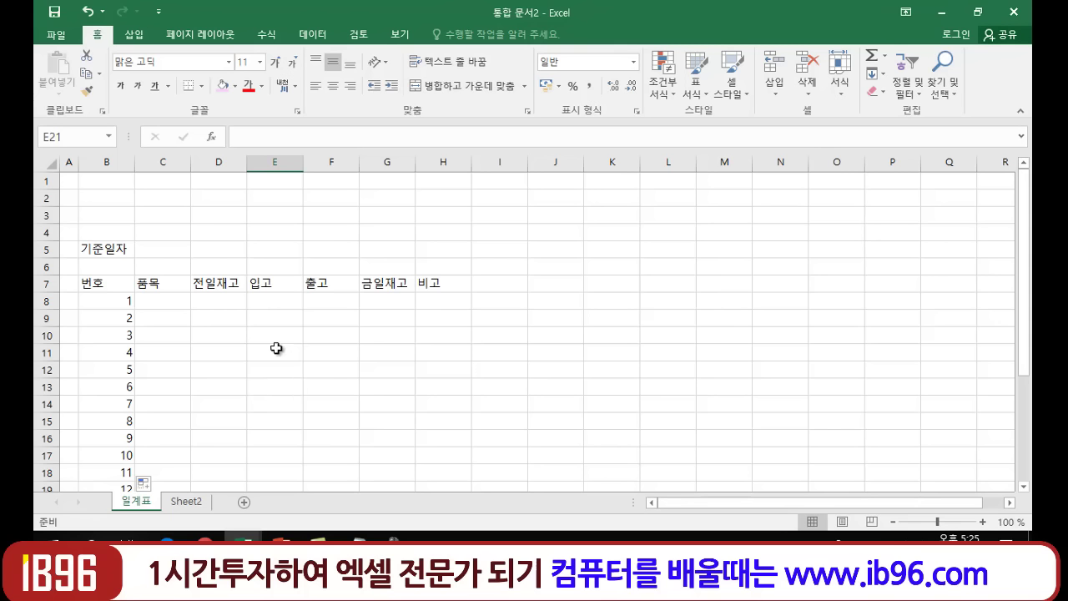
{"action": "left_click", "coordinate": [123, 300]}
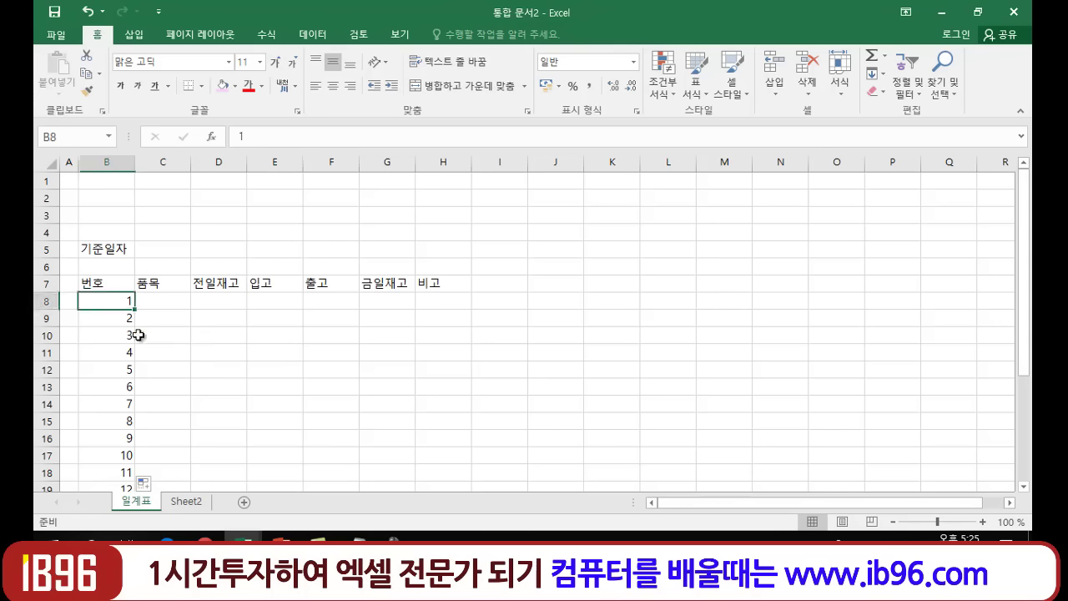
{"action": "left_click", "coordinate": [124, 318]}
{"action": "left_click", "coordinate": [124, 301]}
{"action": "left_click", "coordinate": [91, 318]}
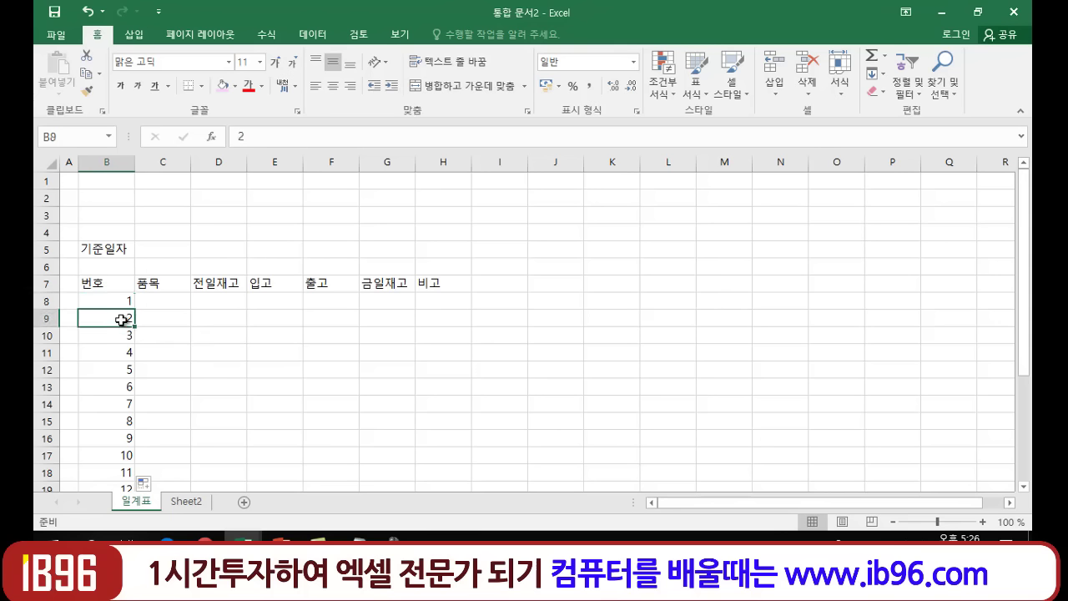
{"action": "left_click", "coordinate": [89, 299]}
{"action": "left_click_drag", "start_coordinate": [89, 299], "coordinate": [119, 326]}
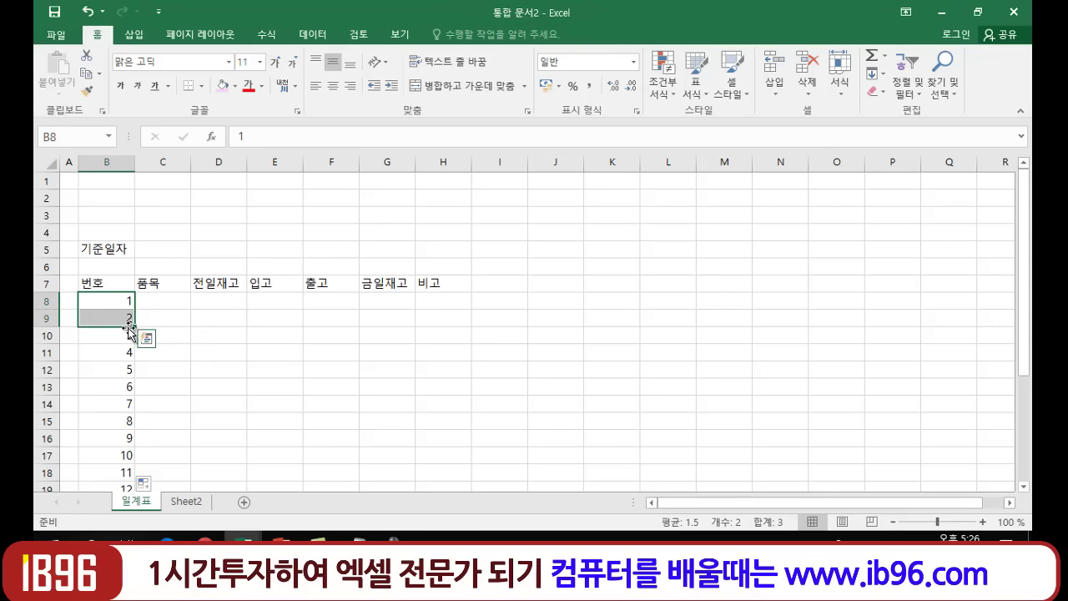
{"action": "left_click", "coordinate": [159, 318]}
{"action": "left_click", "coordinate": [201, 334]}
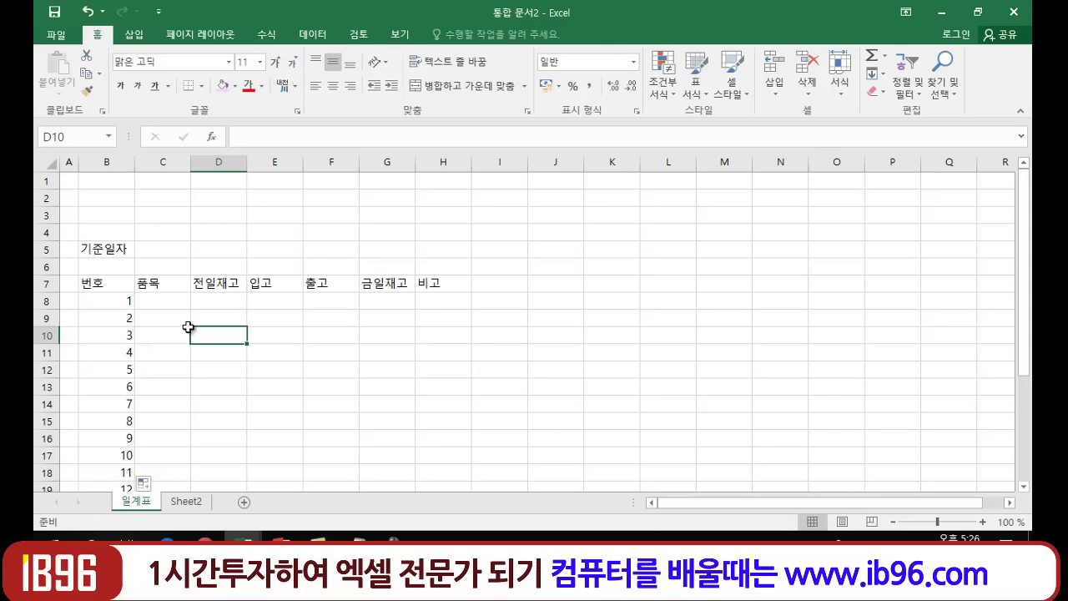
{"action": "left_click", "coordinate": [120, 299]}
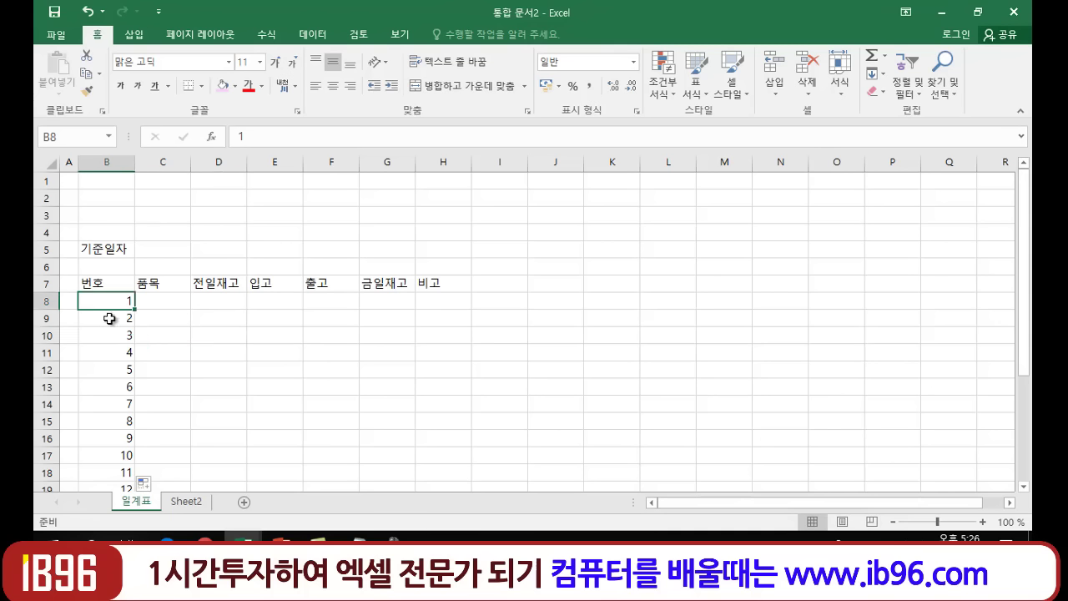
{"action": "left_click", "coordinate": [110, 317]}
{"action": "left_click", "coordinate": [124, 335]}
{"action": "left_click", "coordinate": [121, 352]}
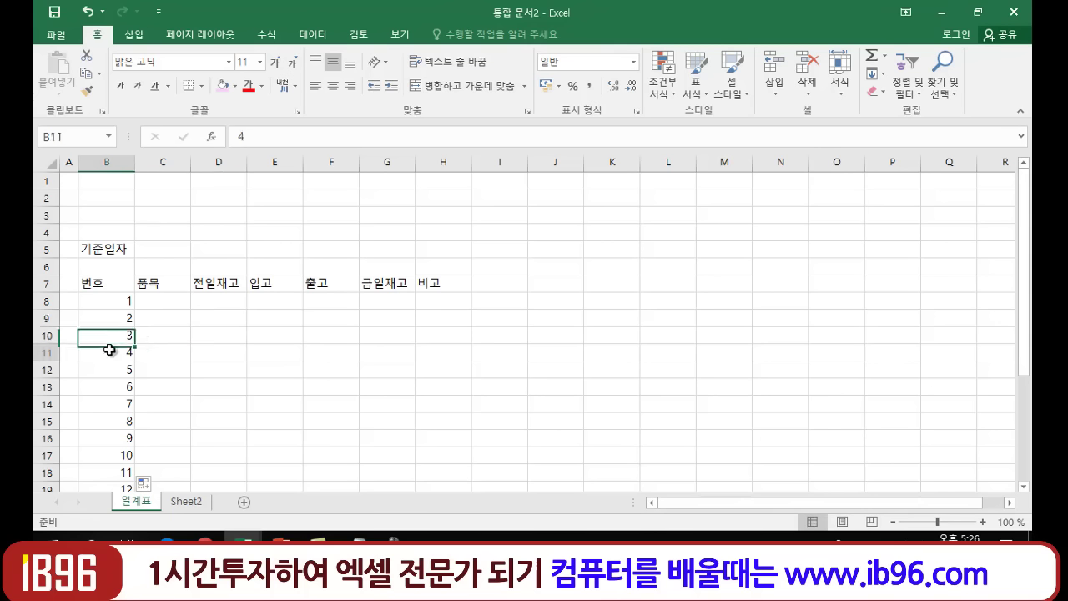
{"action": "left_click", "coordinate": [124, 370]}
{"action": "left_click", "coordinate": [115, 386]}
{"action": "left_click", "coordinate": [121, 403]}
{"action": "left_click", "coordinate": [279, 405]}
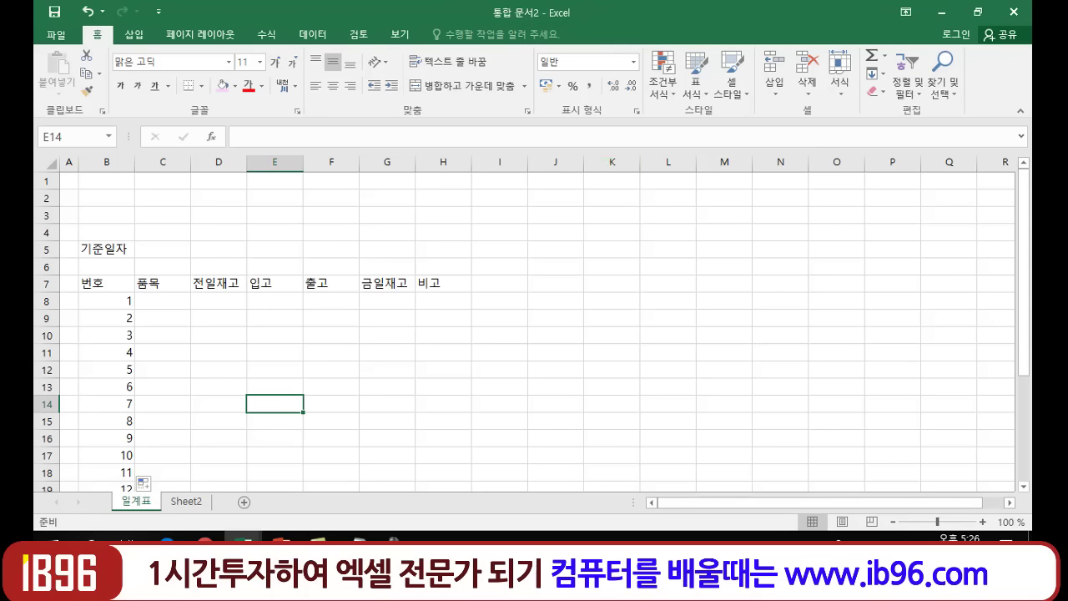
{"action": "left_click", "coordinate": [724, 217]}
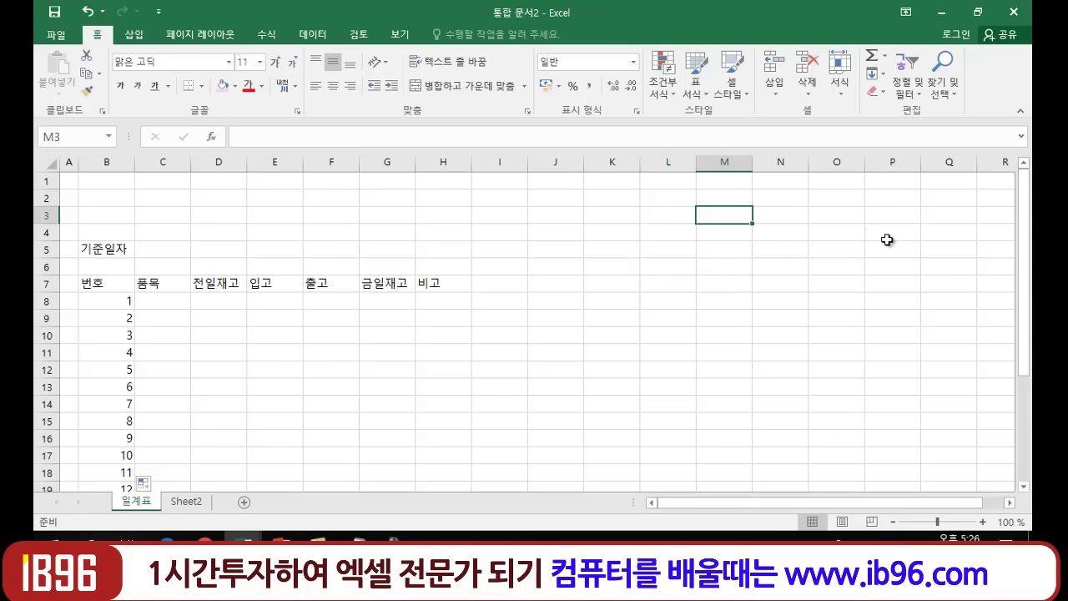
Enter 10 and 20 in M3:M4 and extend them into a 10–130 trial series down to M15.
{"action": "type", "text": "10"}
{"action": "key", "text": "Return"}
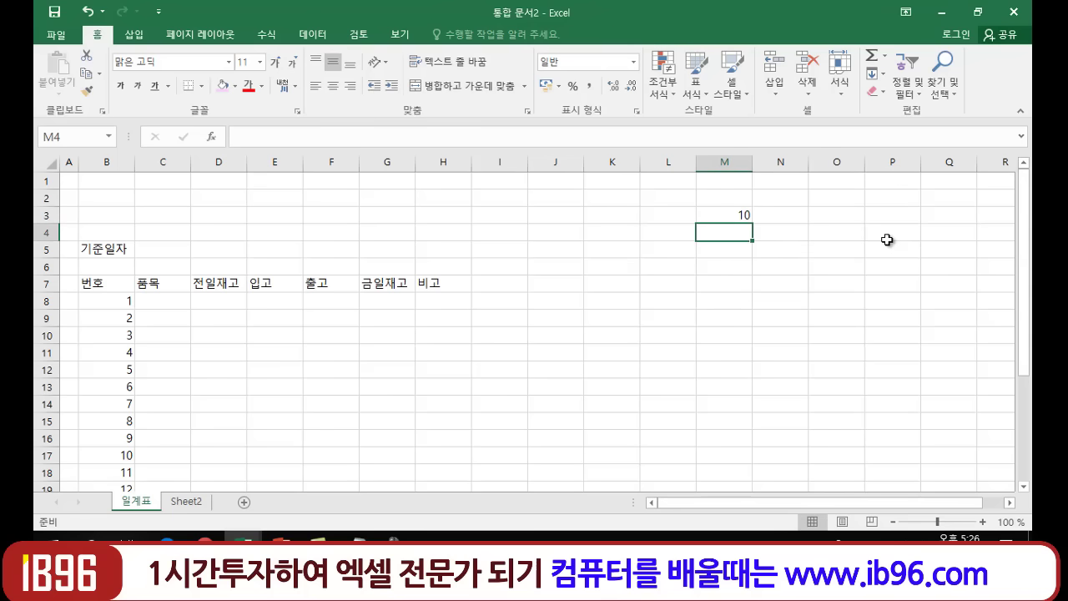
{"action": "type", "text": "20"}
{"action": "key", "text": "Return"}
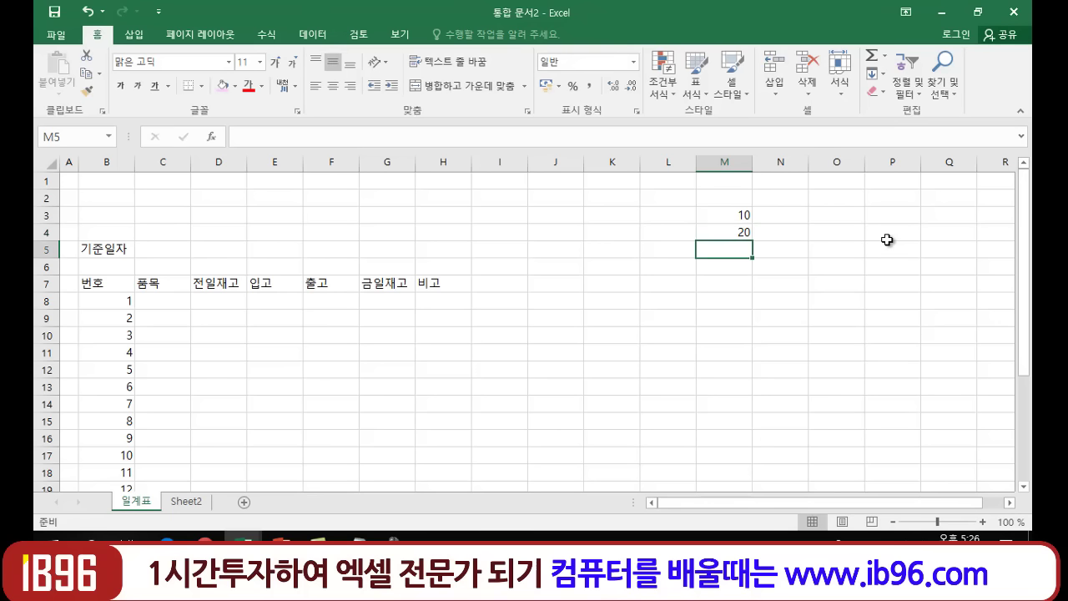
{"action": "left_click", "coordinate": [724, 212]}
{"action": "left_click_drag", "start_coordinate": [725, 212], "coordinate": [724, 234]}
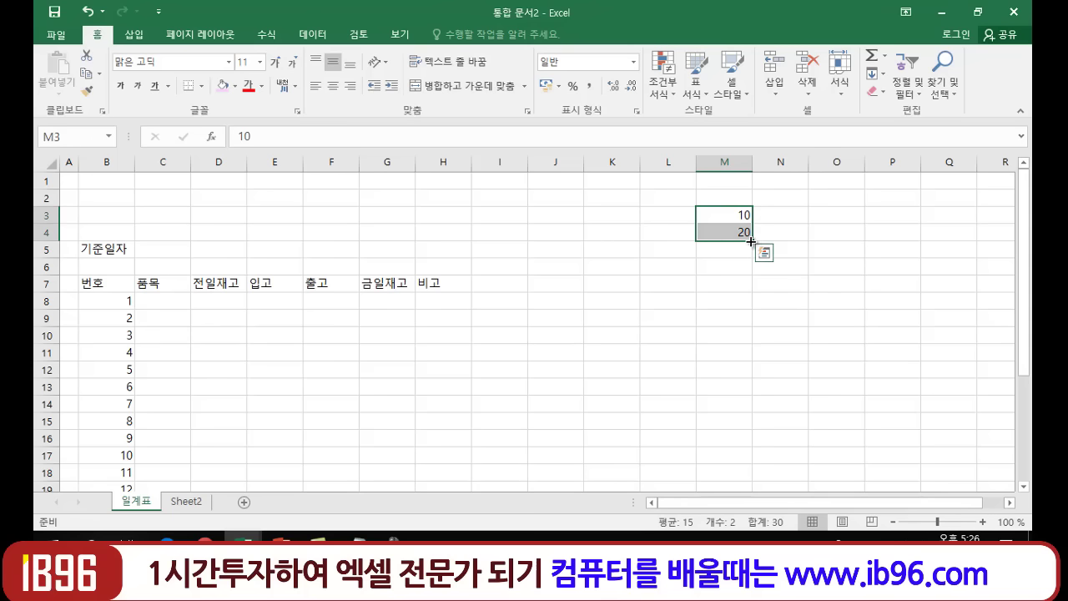
{"action": "left_click_drag", "start_coordinate": [754, 241], "coordinate": [752, 426]}
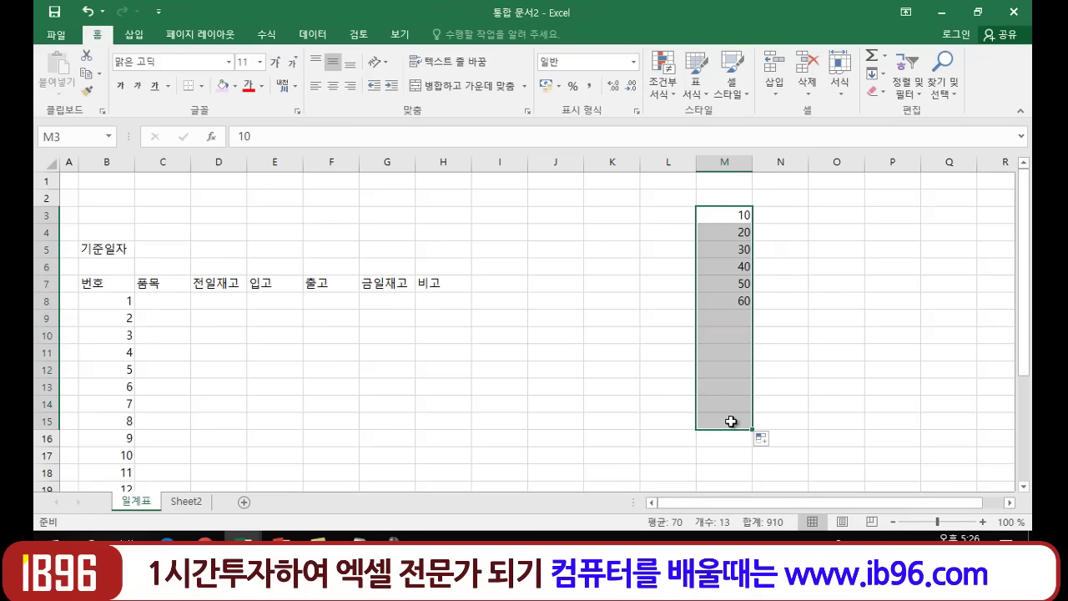
{"action": "left_click", "coordinate": [945, 366]}
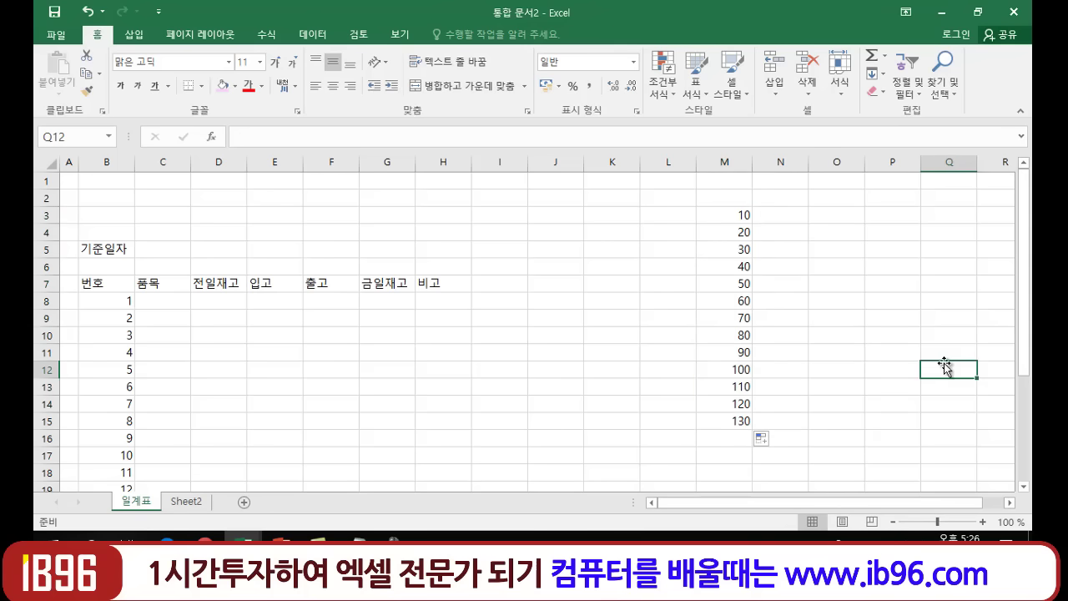
Select M3:M15 and delete the trial numbers 10 through 130.
{"action": "left_click", "coordinate": [719, 201]}
{"action": "left_click_drag", "start_coordinate": [723, 214], "coordinate": [733, 422]}
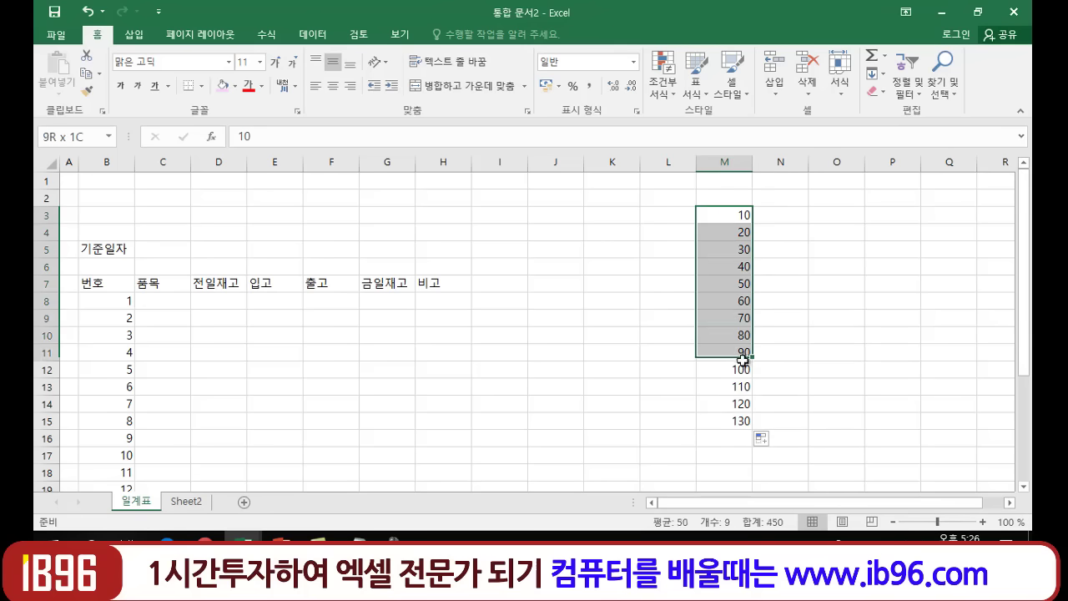
{"action": "left_click", "coordinate": [881, 267]}
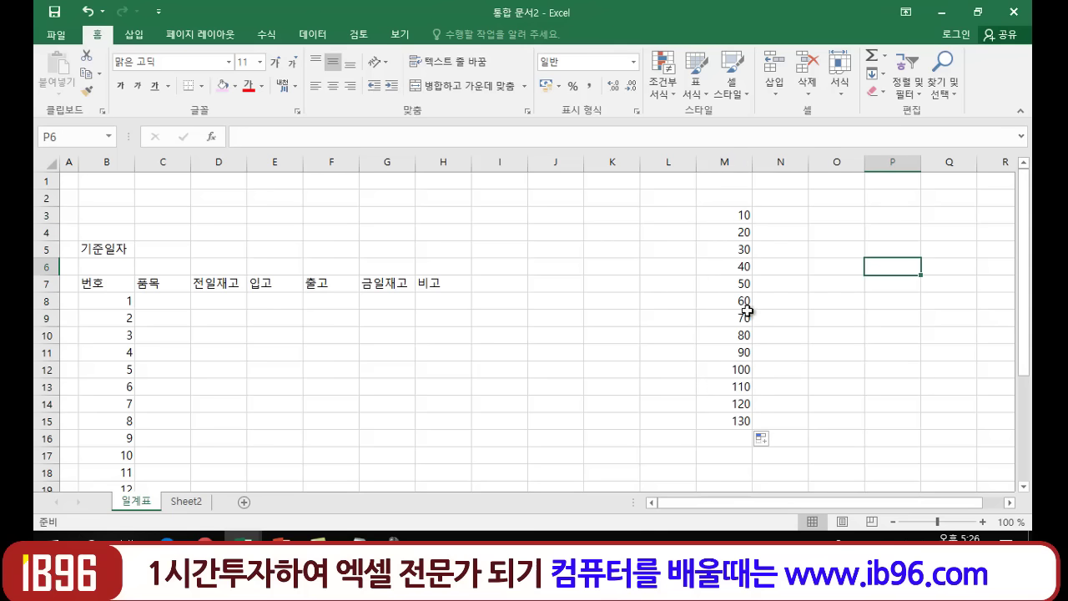
{"action": "left_click", "coordinate": [727, 218]}
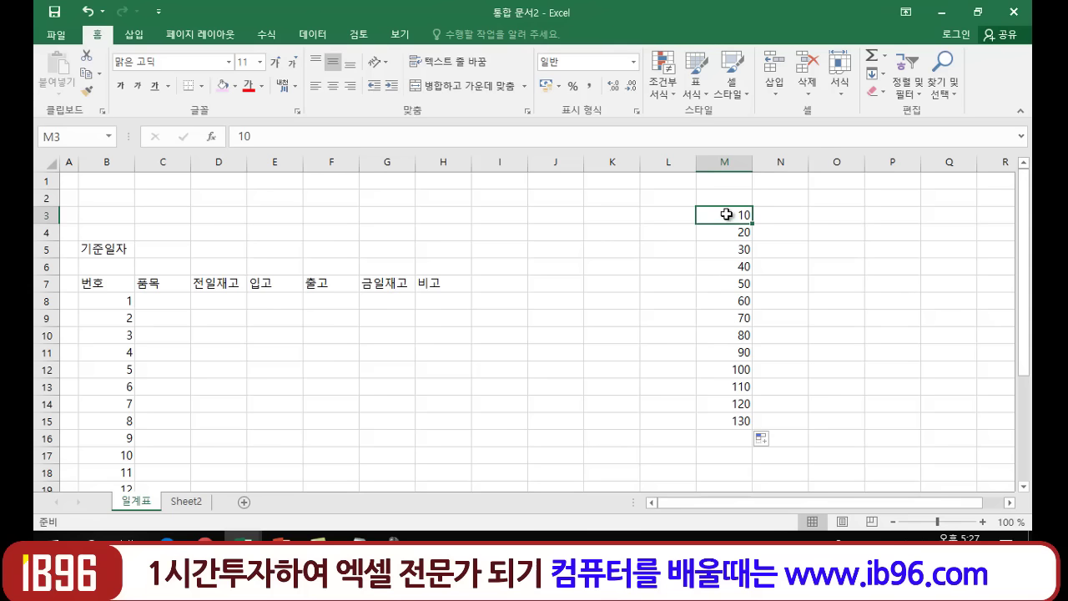
{"action": "left_click_drag", "start_coordinate": [727, 214], "coordinate": [723, 284]}
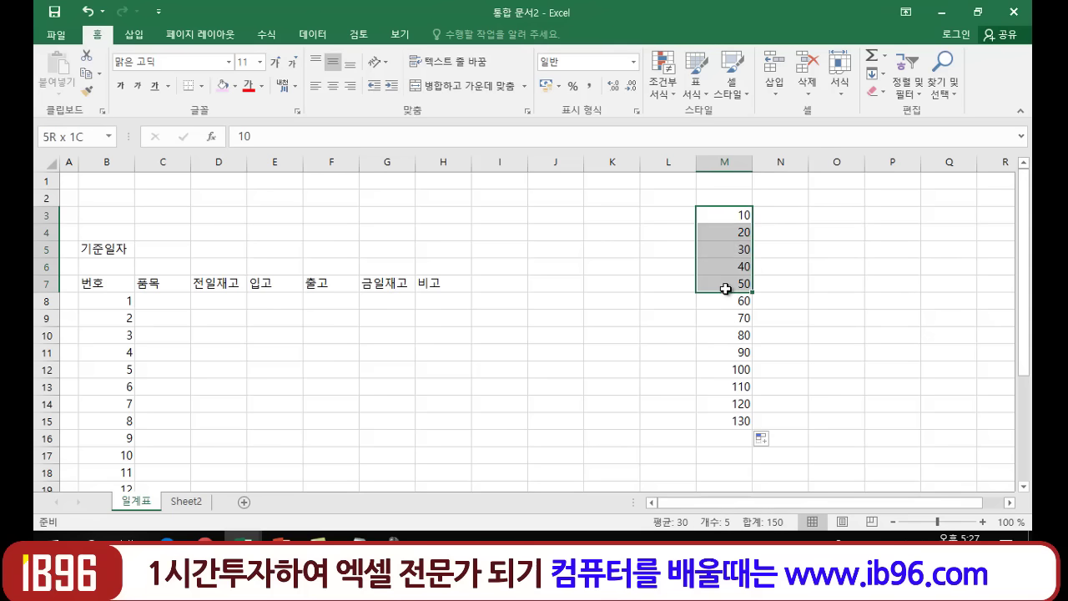
{"action": "left_click", "coordinate": [777, 284]}
{"action": "left_click", "coordinate": [743, 217]}
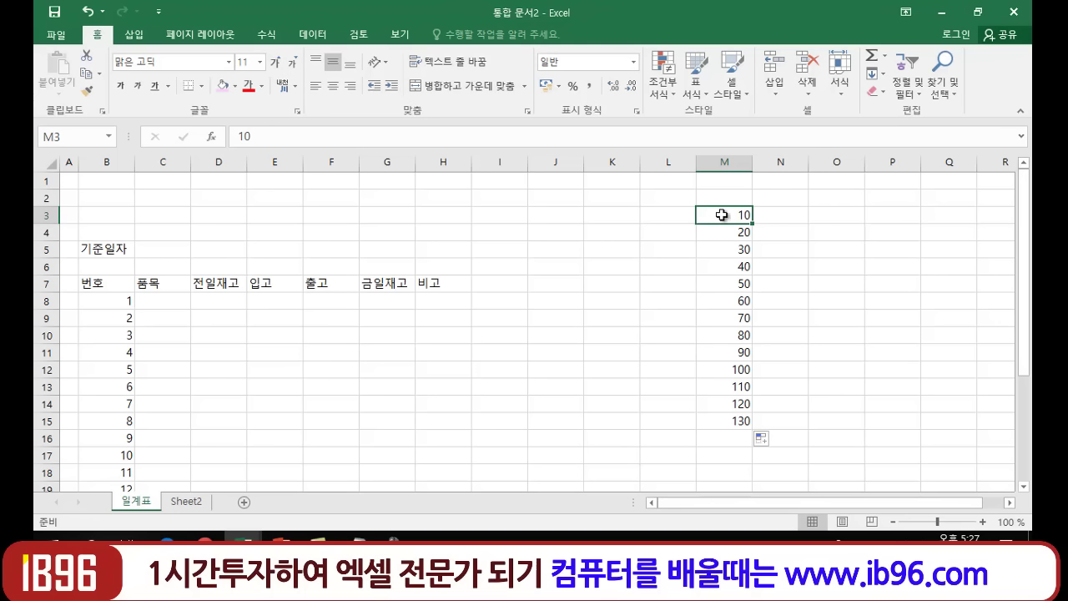
{"action": "left_click_drag", "start_coordinate": [723, 216], "coordinate": [720, 424]}
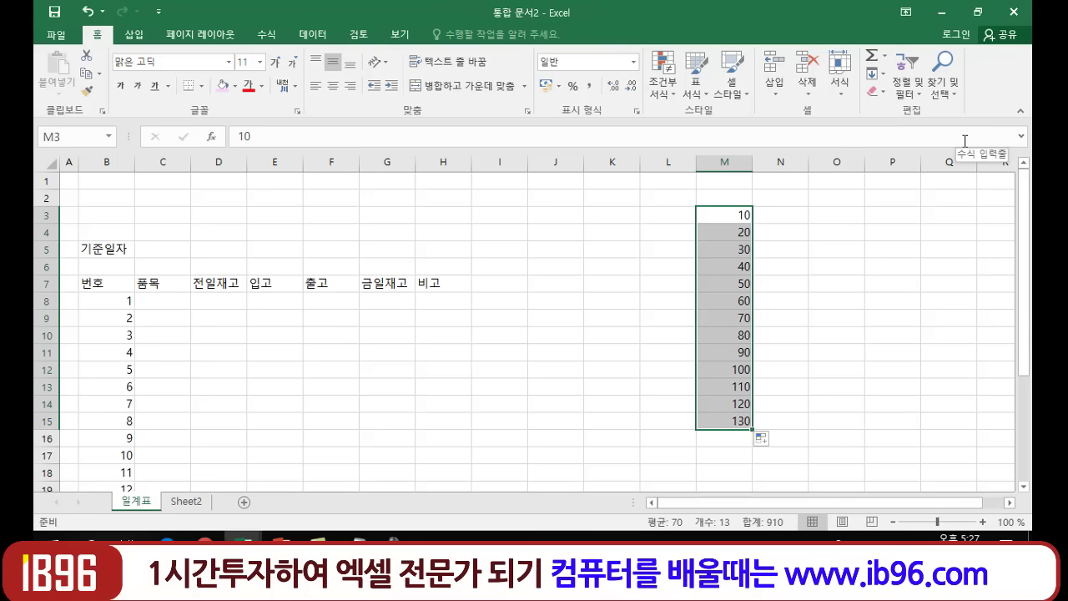
{"action": "key", "text": "Delete"}
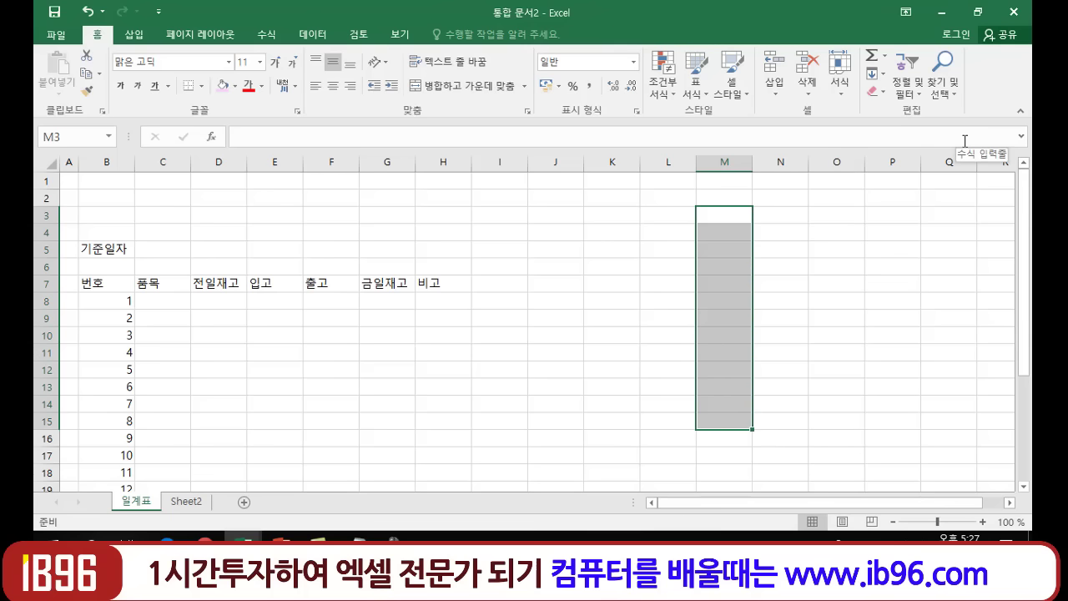
Enter 브라질산토스 in C8 and 콜롬비아수프리모 in C9 under 품목.
{"action": "left_click", "coordinate": [784, 286]}
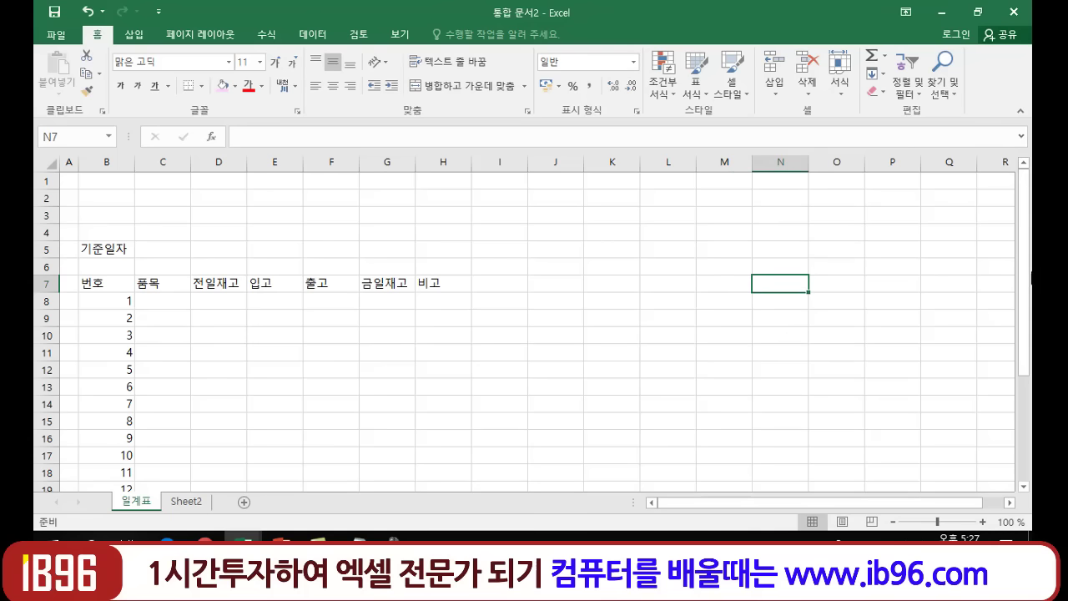
{"action": "left_click", "coordinate": [375, 406]}
{"action": "scroll", "coordinate": [169, 340], "scroll_direction": "down", "scroll_amount": 2}
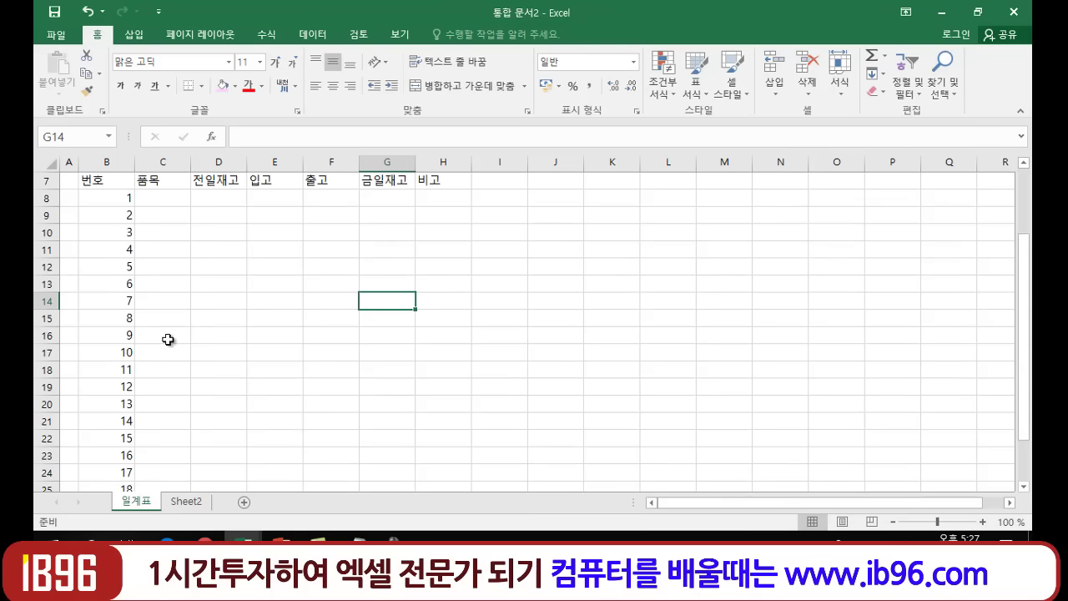
{"action": "scroll", "coordinate": [159, 251], "scroll_direction": "up", "scroll_amount": 2}
{"action": "left_click", "coordinate": [161, 300]}
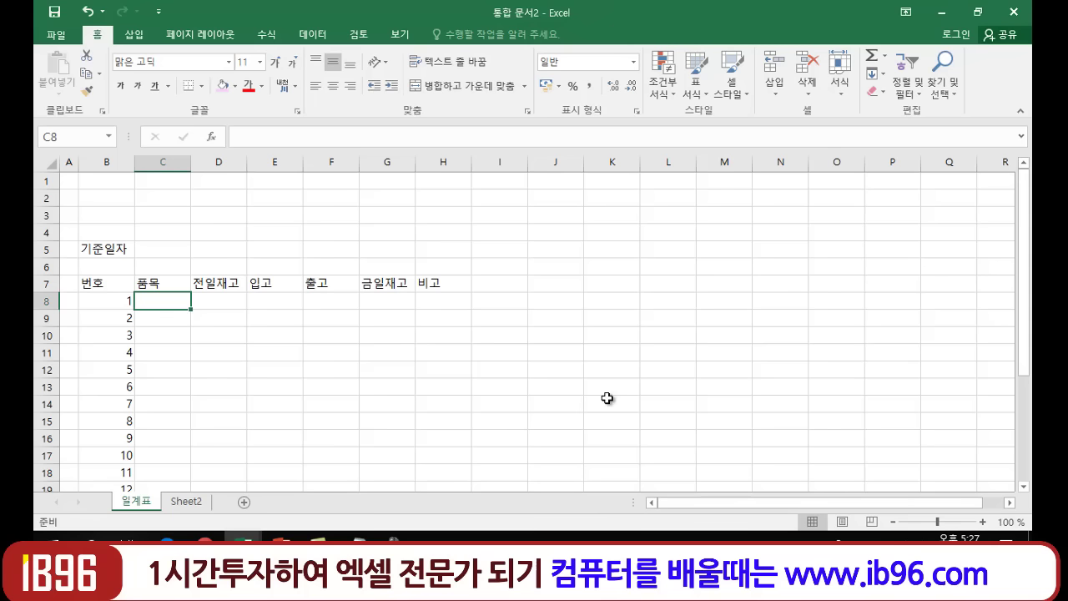
{"action": "type", "text": "브라질"}
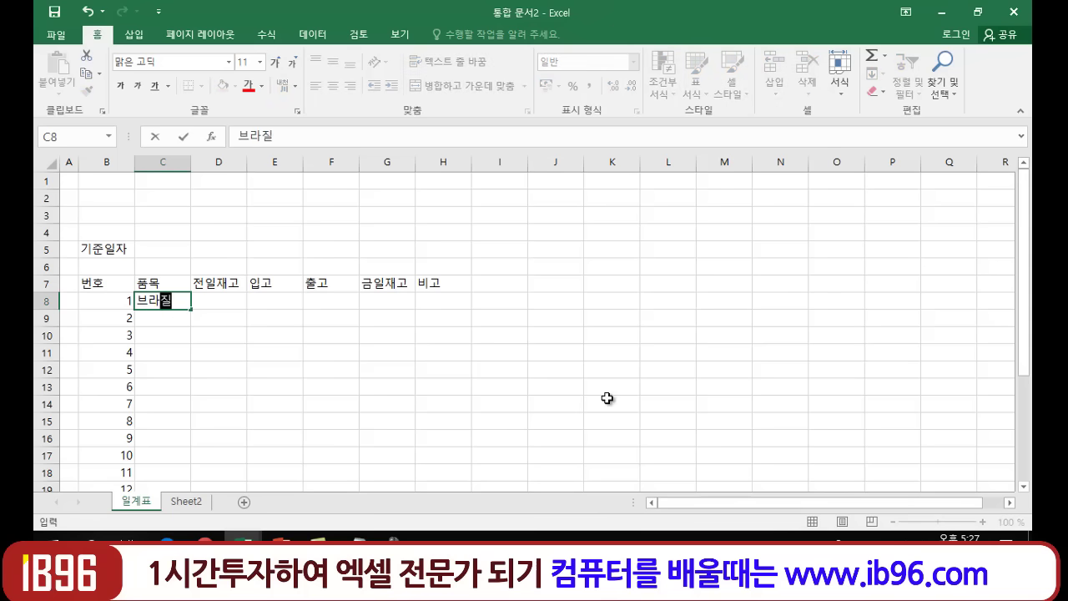
{"action": "type", "text": "산토스"}
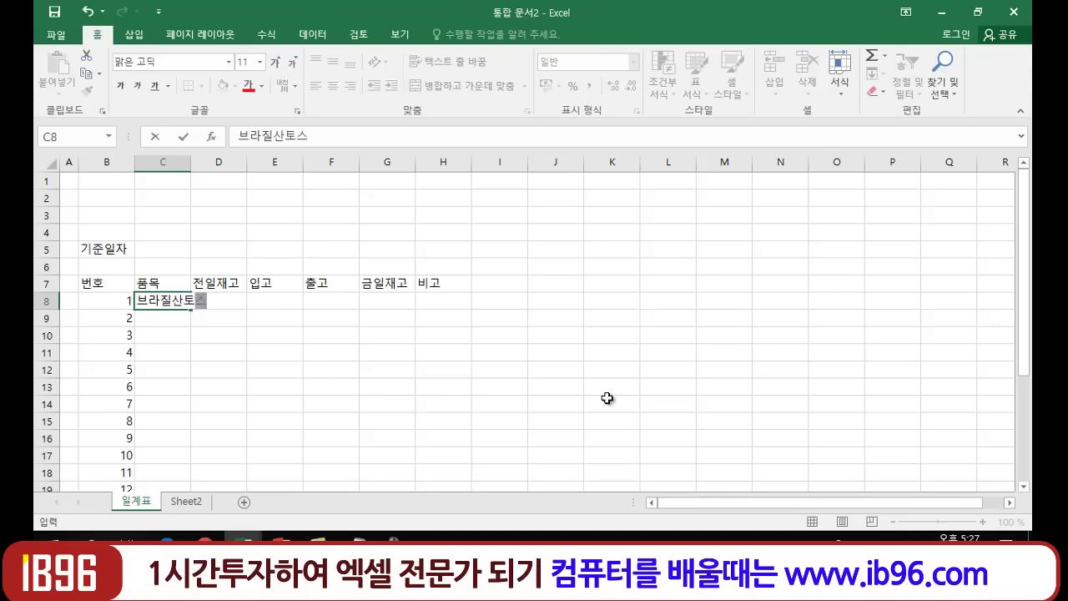
{"action": "key", "text": "Return"}
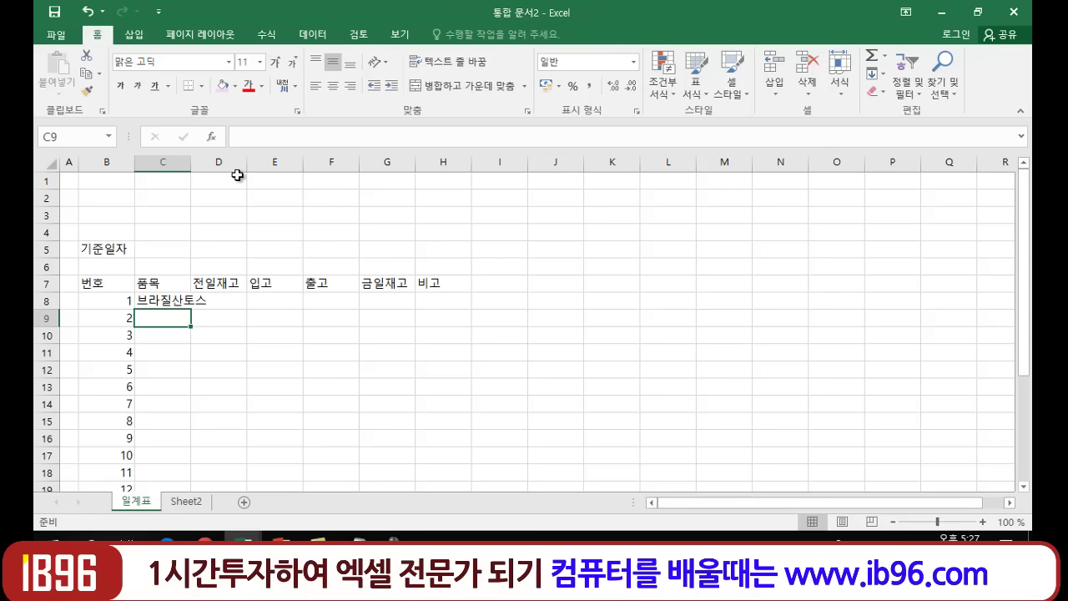
{"action": "type", "text": "콜롬비"}
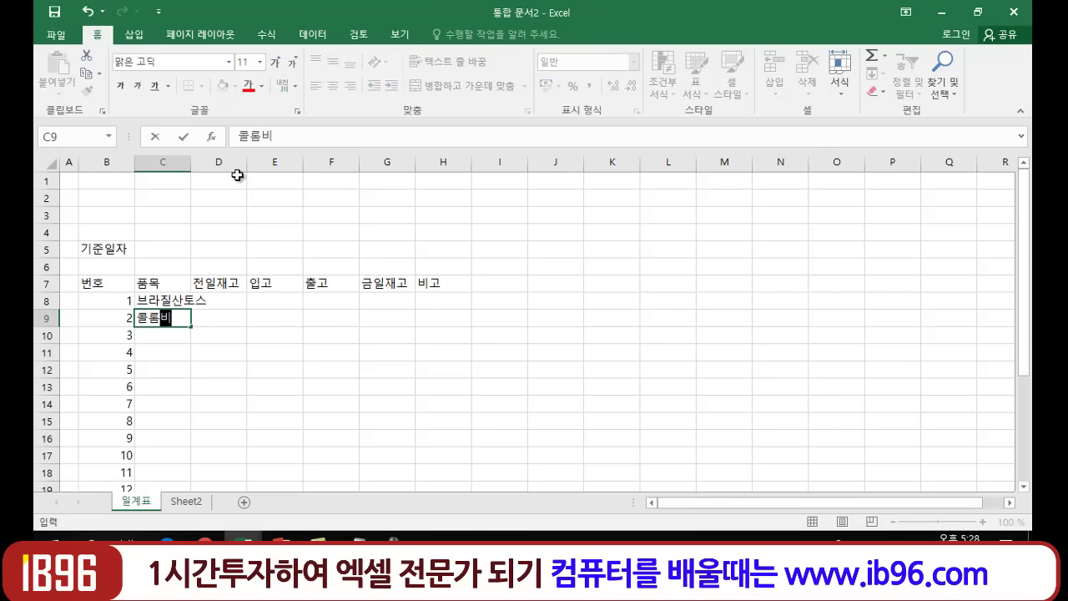
{"action": "type", "text": "앗수프리모"}
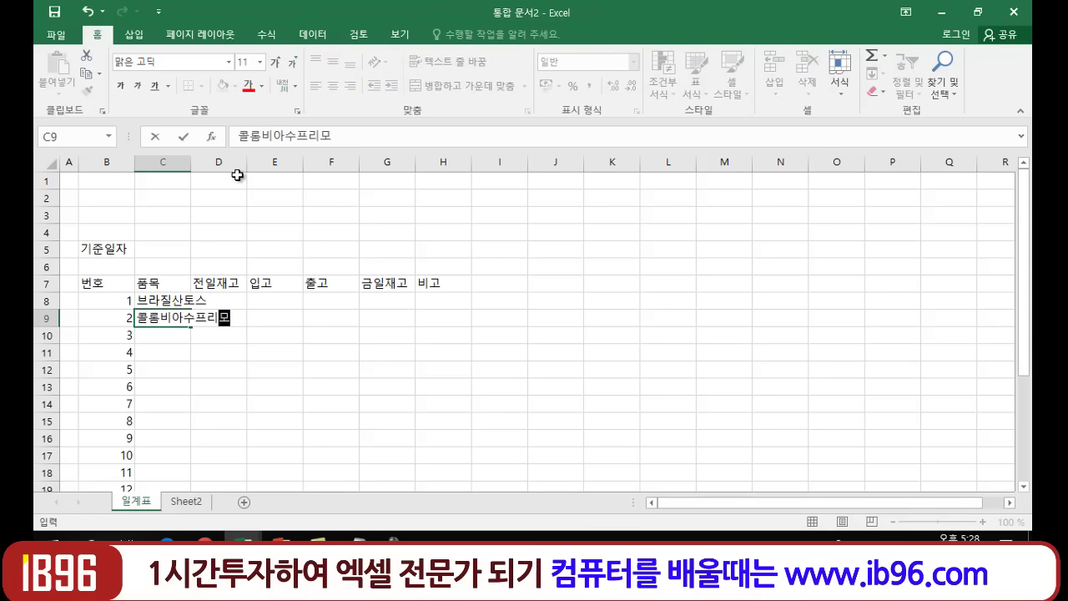
{"action": "key", "text": "Return"}
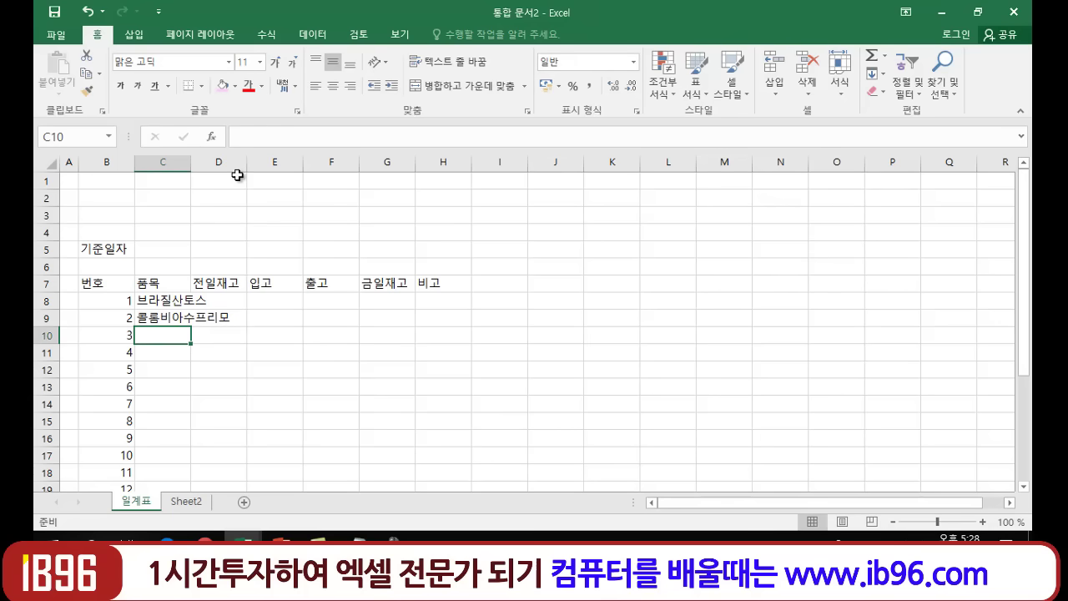
Enter 과테말라안티구아 in C10 and 에티오피아시다모 in C11 and C12.
{"action": "type", "text": "과테말"}
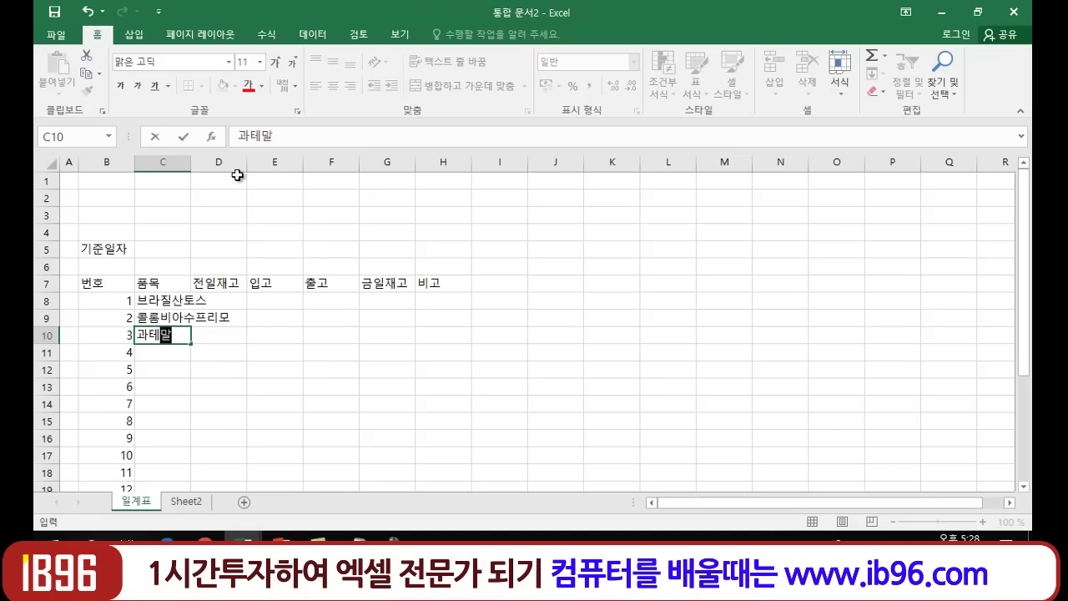
{"action": "type", "text": "라"}
{"action": "type", "text": "안ㅌ"}
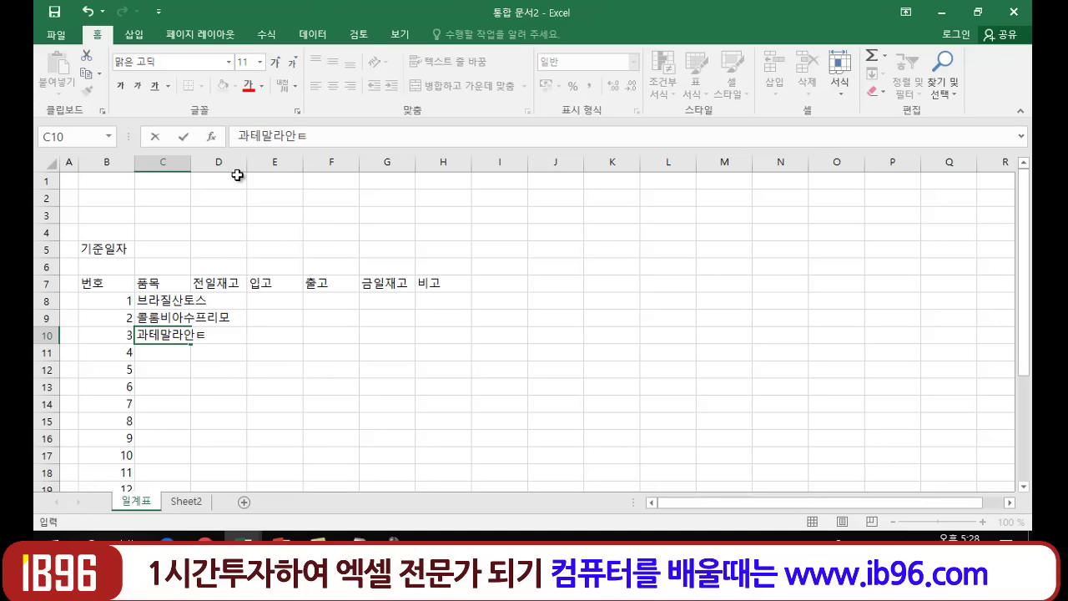
{"action": "key", "text": "BackSpace"}
{"action": "type", "text": "티구아"}
{"action": "key", "text": "Return"}
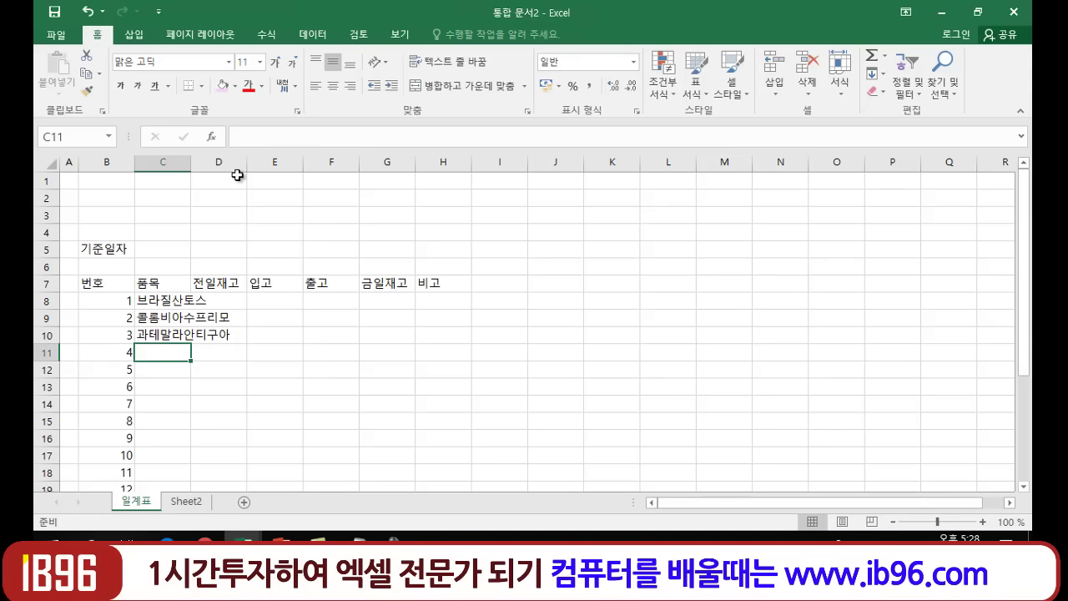
{"action": "type", "text": "에티오ㅠㅣㅇ"}
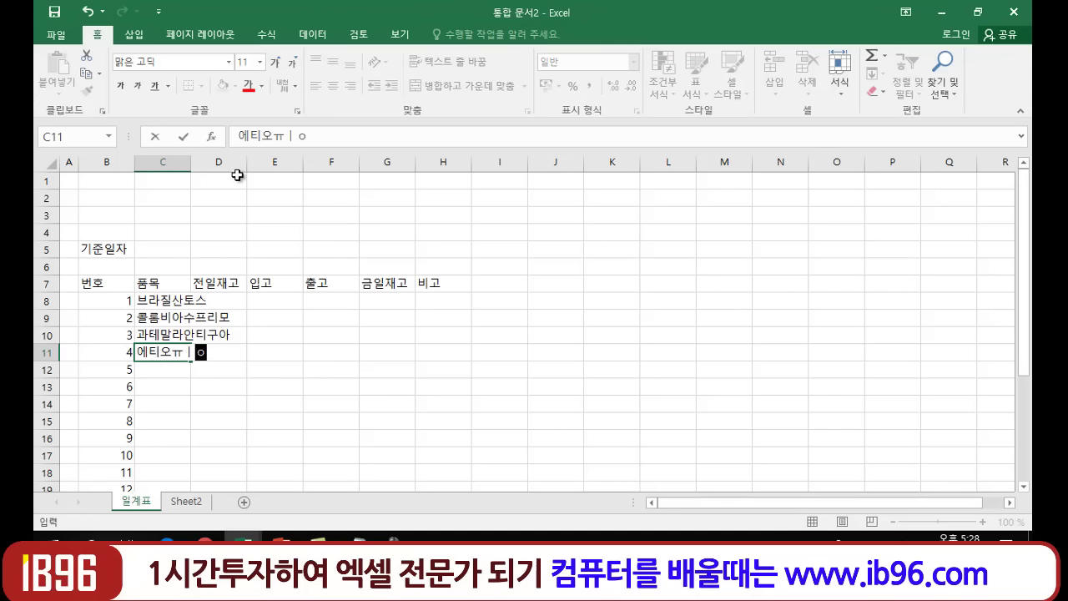
{"action": "key", "text": "BackSpace"}
{"action": "key", "text": "BackSpace"}
{"action": "key", "text": "BackSpace"}
{"action": "type", "text": "피아시다"}
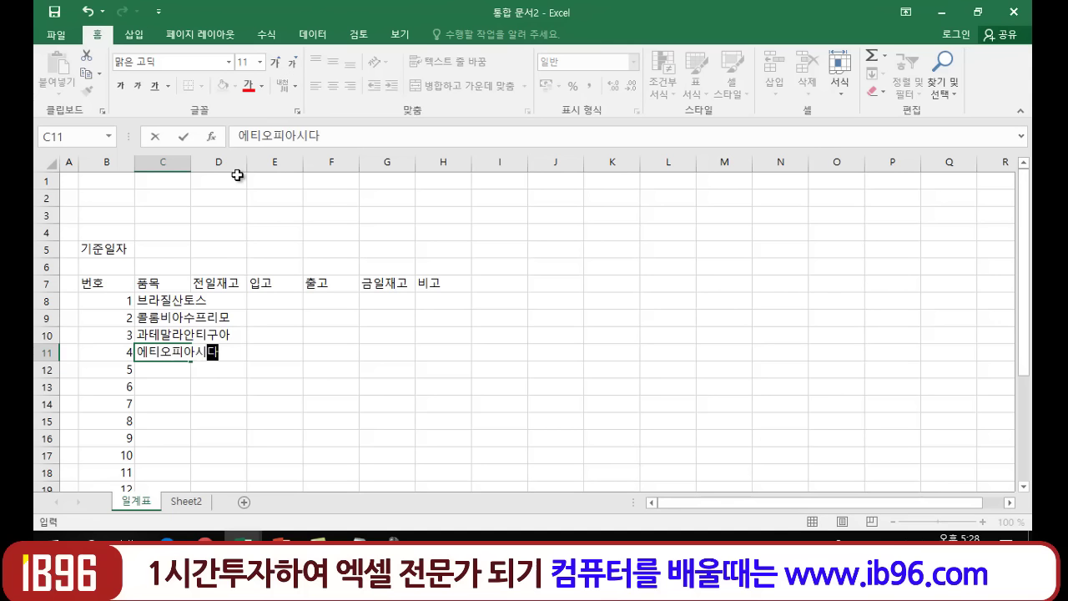
{"action": "type", "text": "모"}
{"action": "key", "text": "Return"}
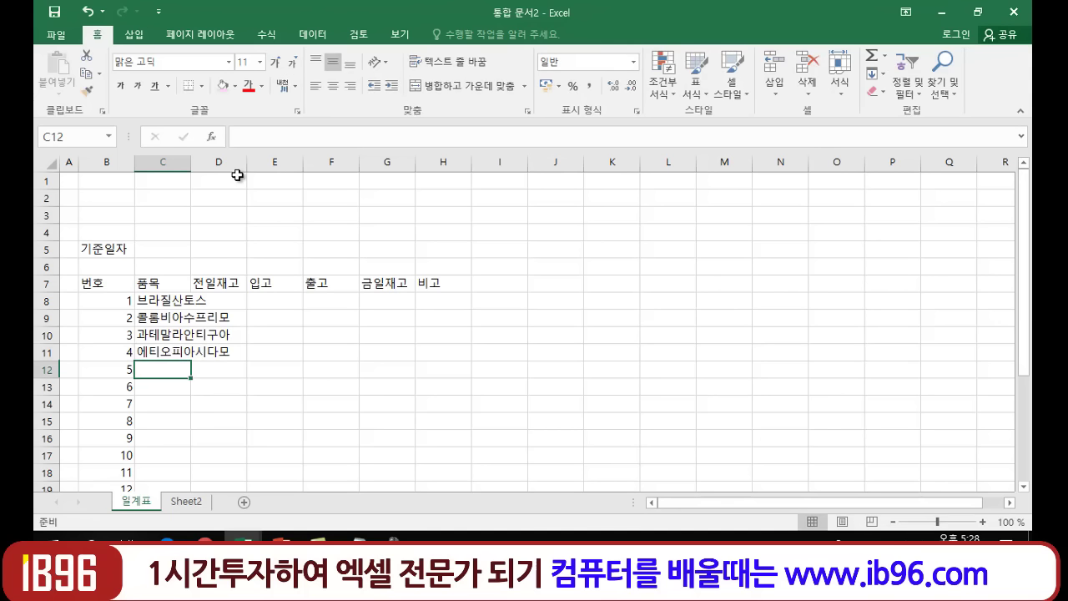
{"action": "type", "text": "에티오핑"}
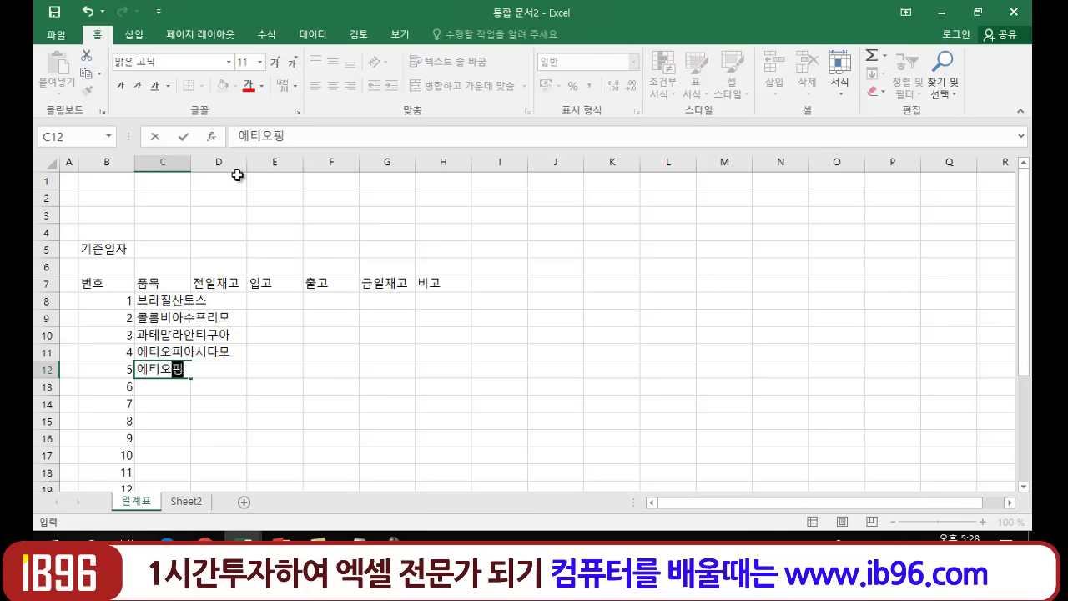
{"action": "type", "text": "아시다모"}
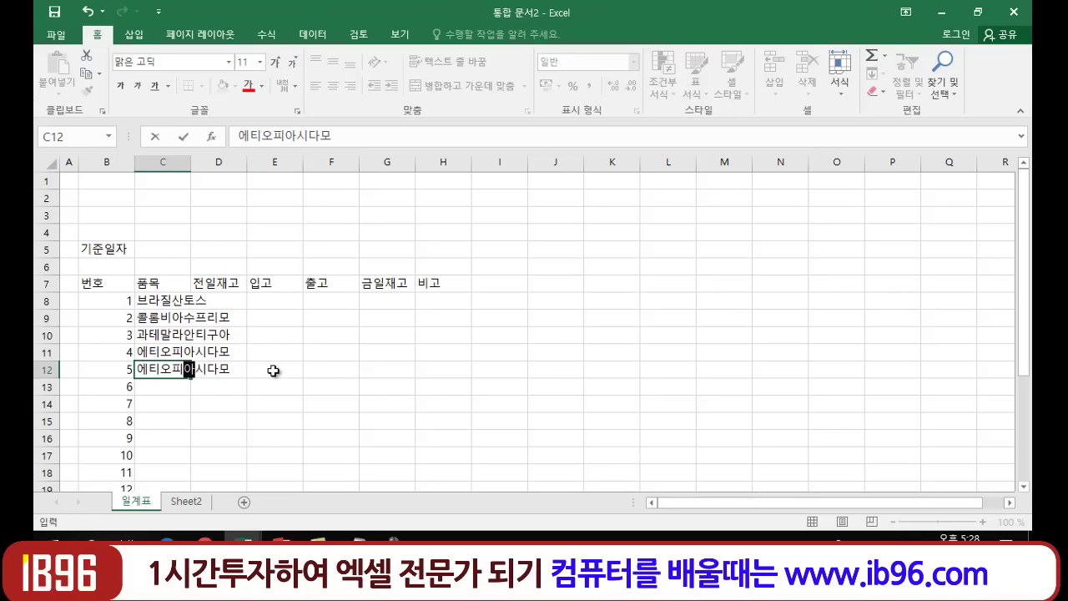
{"action": "key", "text": "Return"}
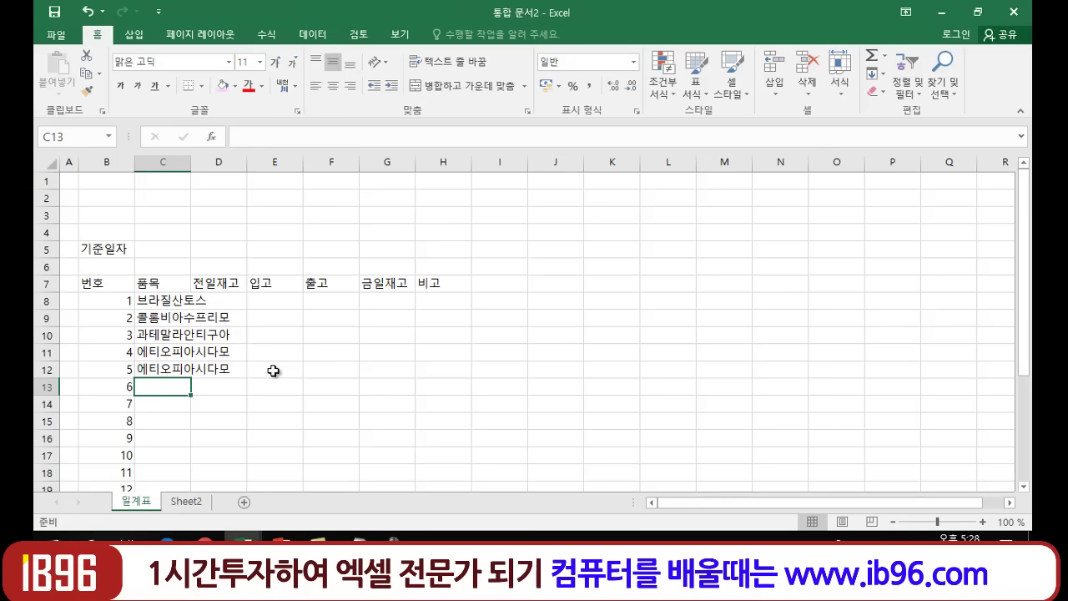
{"action": "left_click", "coordinate": [173, 370]}
{"action": "type", "text": "에"}
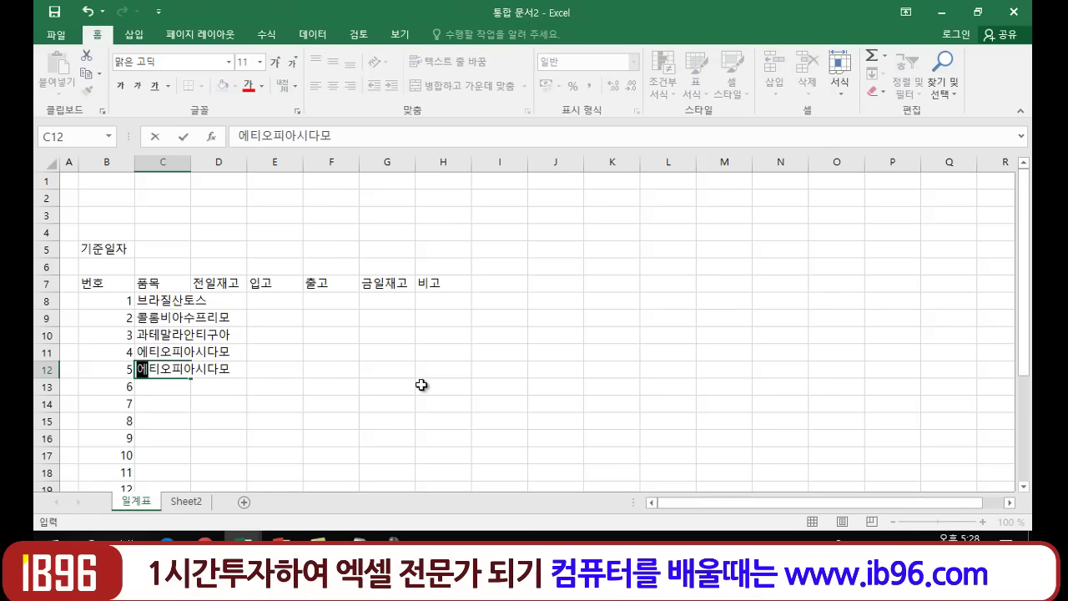
{"action": "type", "text": "티옾"}
{"action": "type", "text": "피"}
{"action": "type", "text": "아예가"}
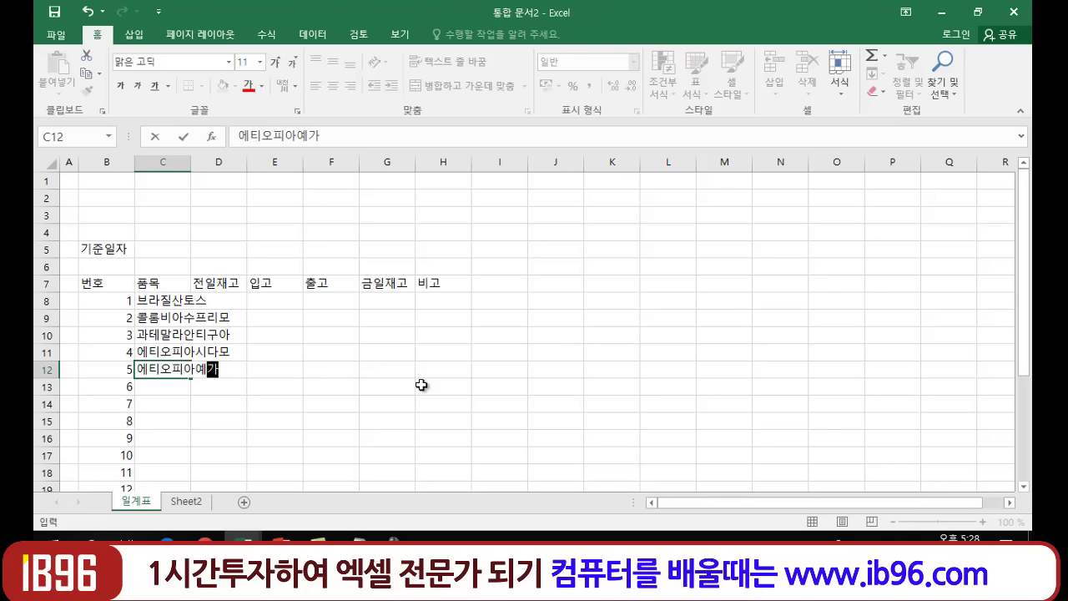
{"action": "type", "text": "체프"}
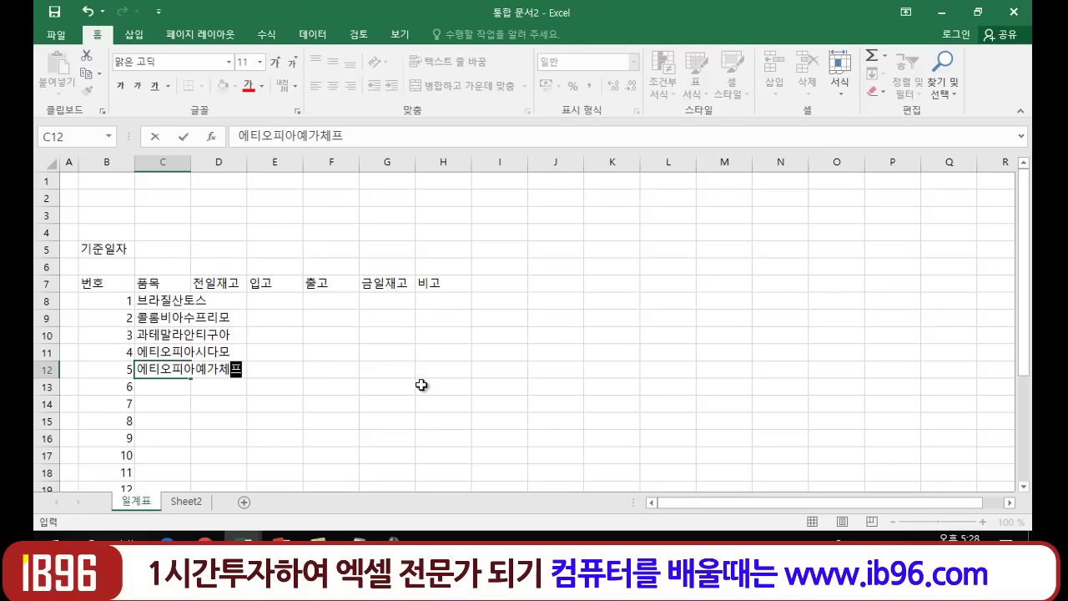
{"action": "key", "text": "Return"}
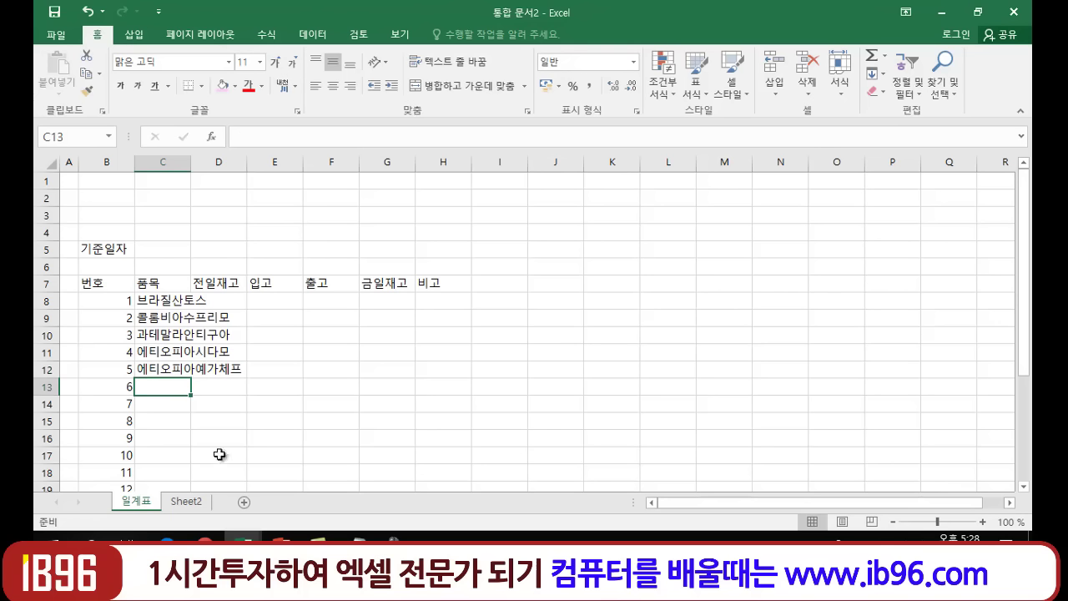
{"action": "left_click", "coordinate": [233, 389]}
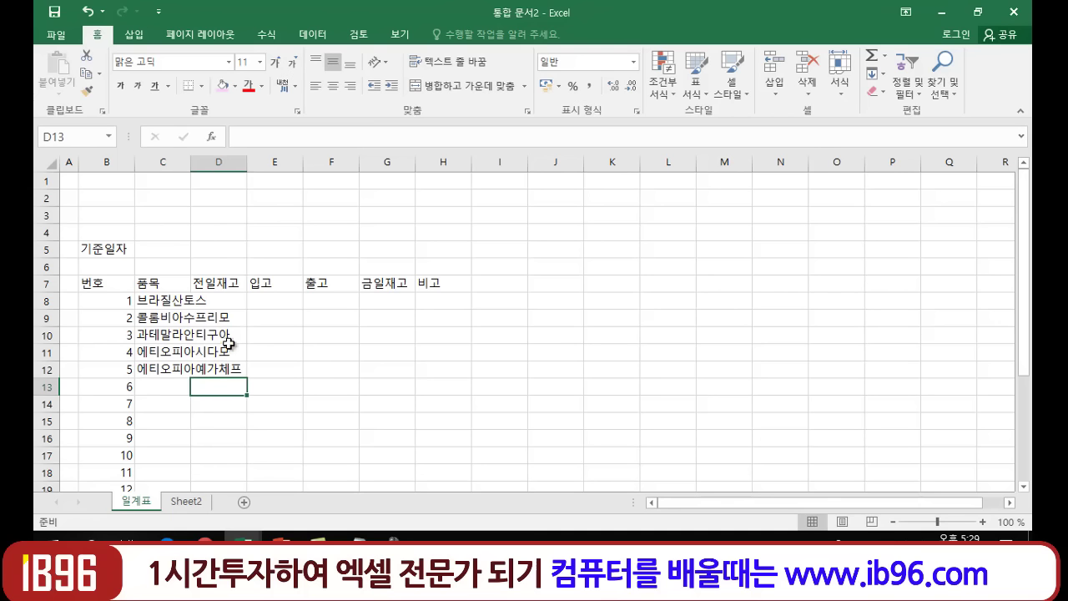
{"action": "left_click", "coordinate": [188, 403]}
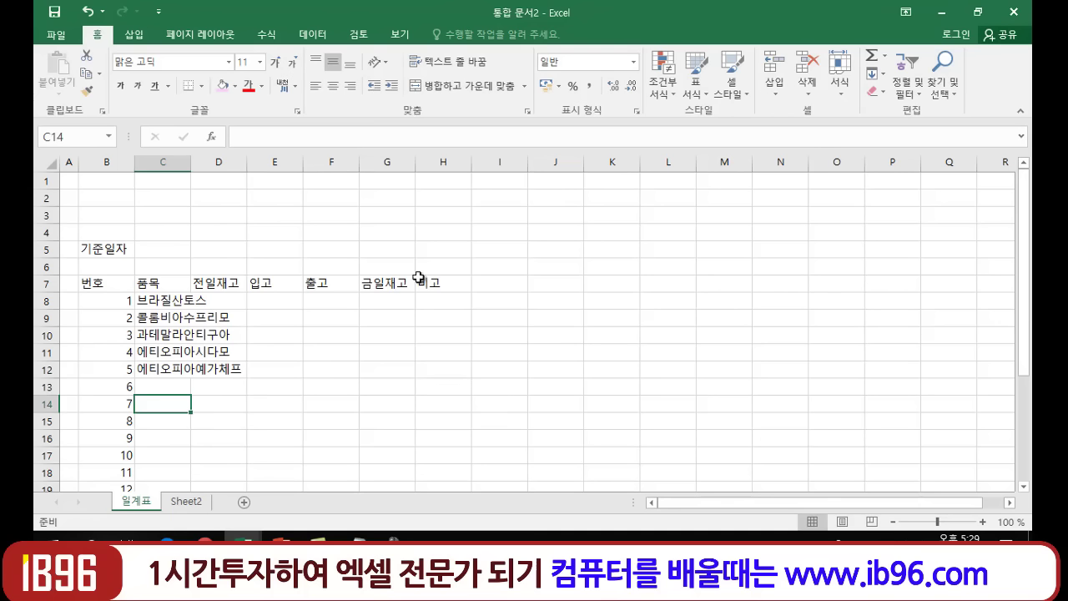
{"action": "left_click", "coordinate": [182, 299]}
{"action": "left_click", "coordinate": [185, 320]}
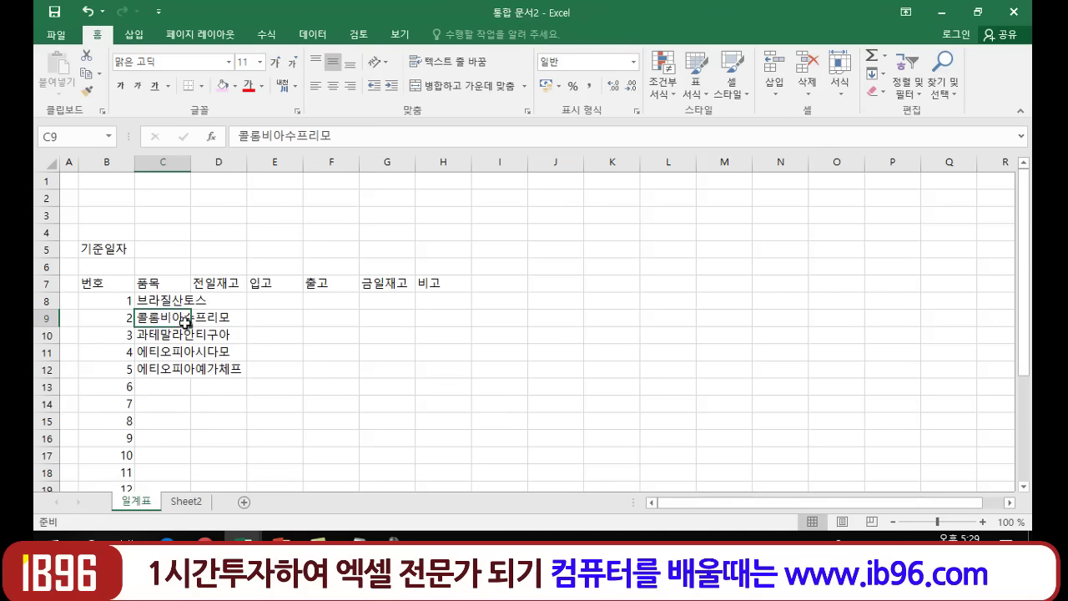
{"action": "left_click", "coordinate": [187, 338]}
{"action": "left_click", "coordinate": [179, 353]}
{"action": "left_click", "coordinate": [176, 376]}
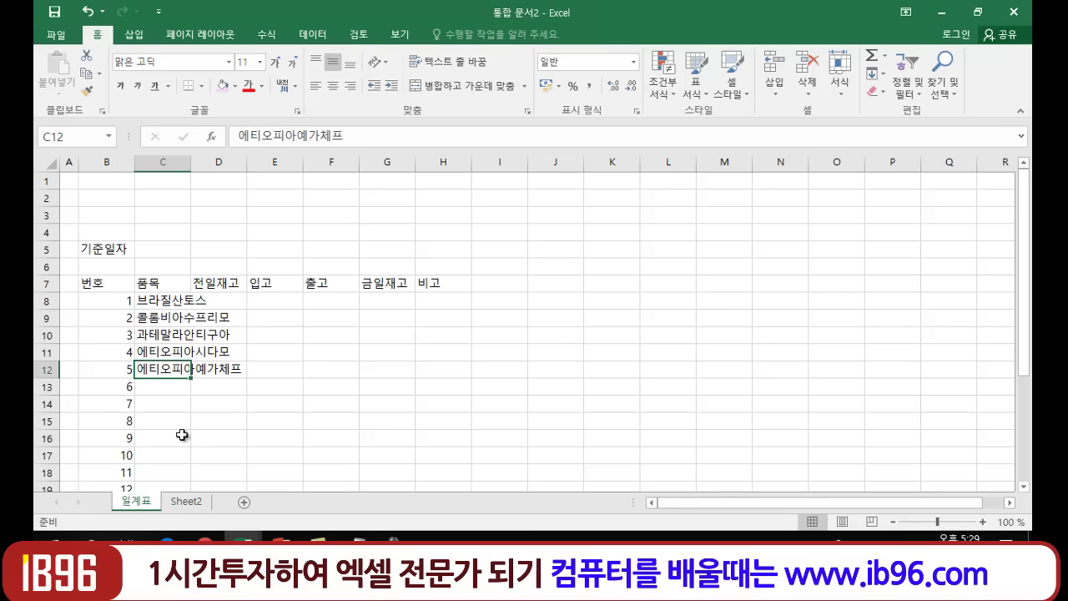
{"action": "left_click", "coordinate": [180, 437]}
{"action": "left_click", "coordinate": [452, 342]}
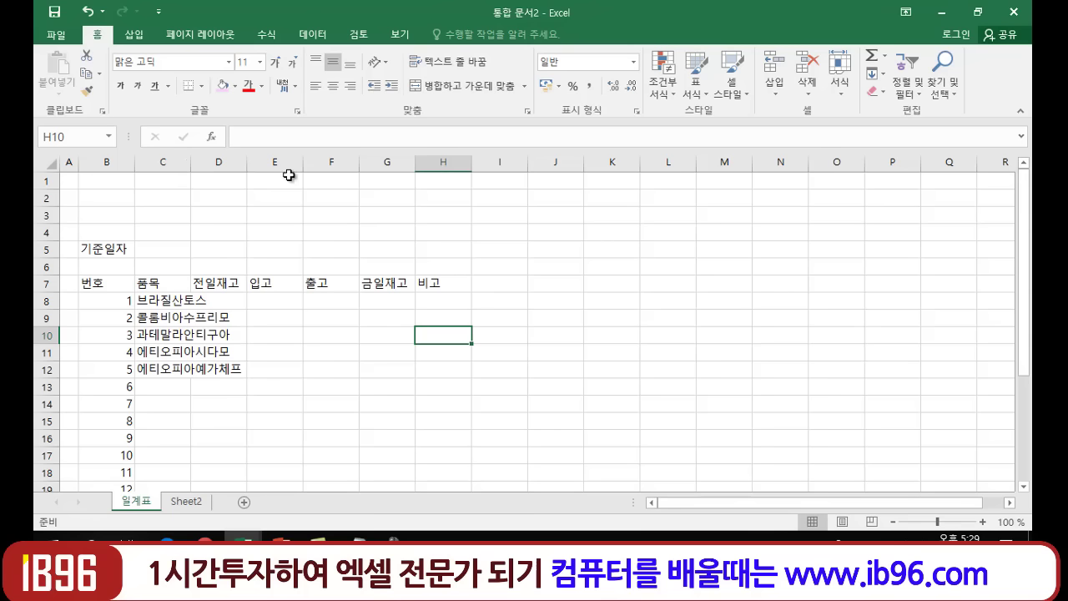
AutoFit column C so the longest coffee name under 품목 fits fully.
{"action": "double_click", "coordinate": [191, 161]}
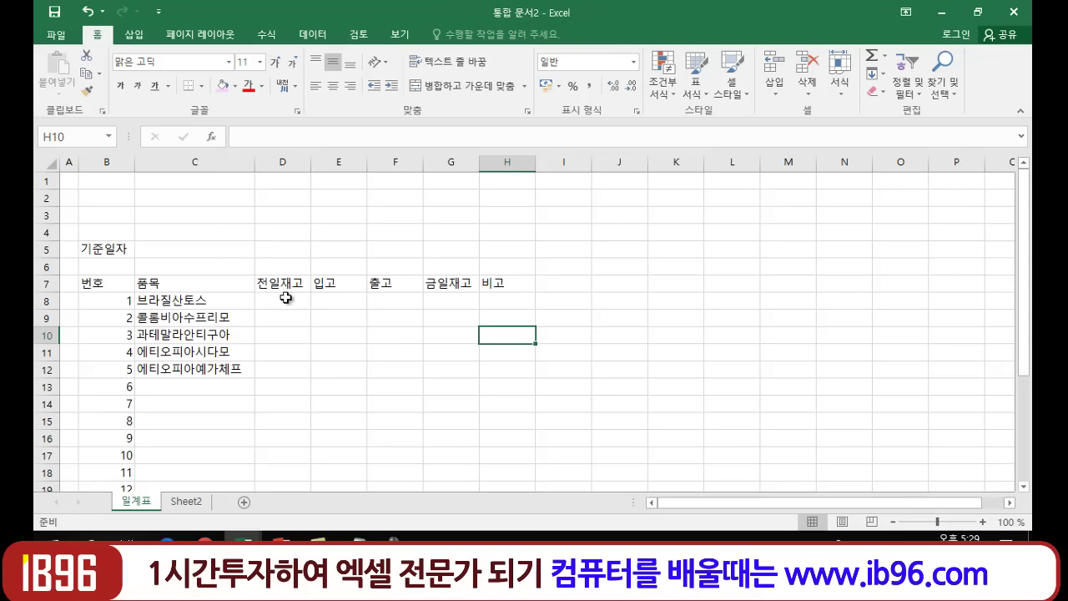
{"action": "left_click", "coordinate": [284, 301]}
{"action": "left_click", "coordinate": [283, 334]}
{"action": "left_click", "coordinate": [283, 369]}
{"action": "left_click", "coordinate": [339, 300]}
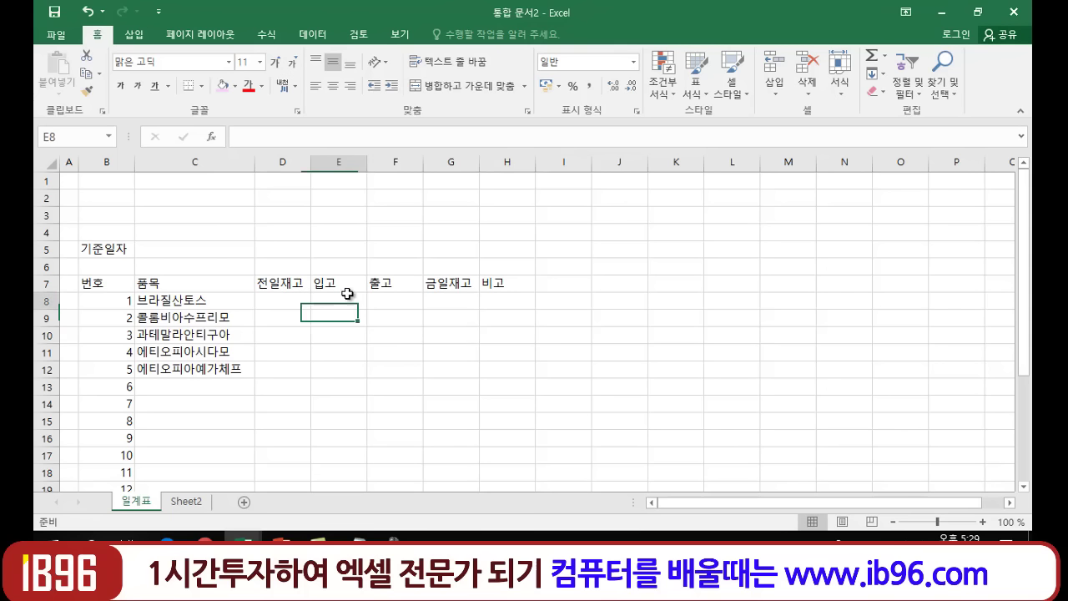
{"action": "left_click", "coordinate": [395, 303]}
{"action": "left_click", "coordinate": [420, 380]}
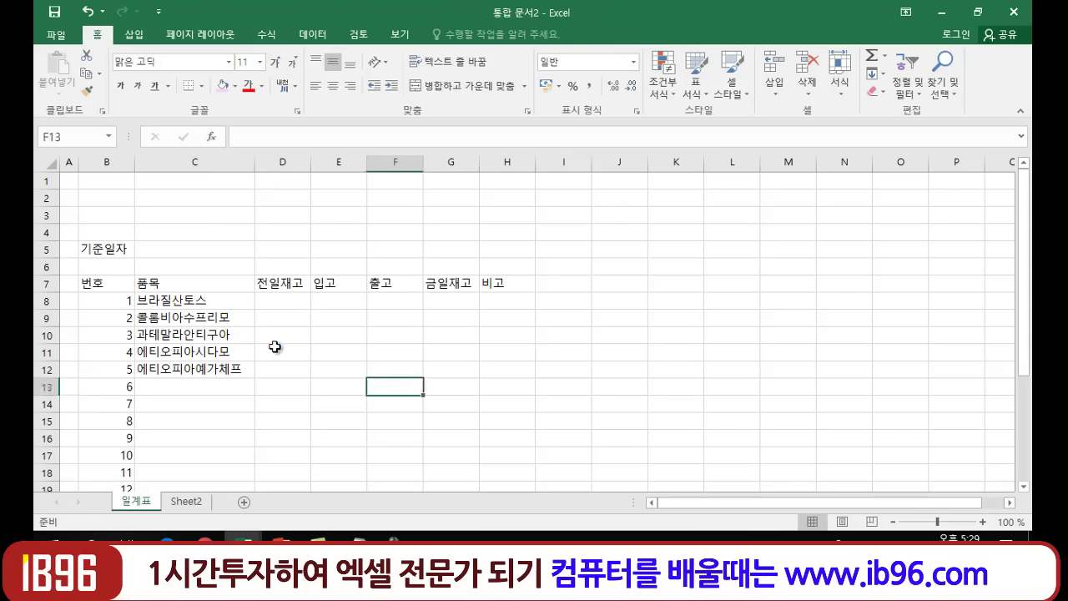
{"action": "left_click", "coordinate": [286, 305]}
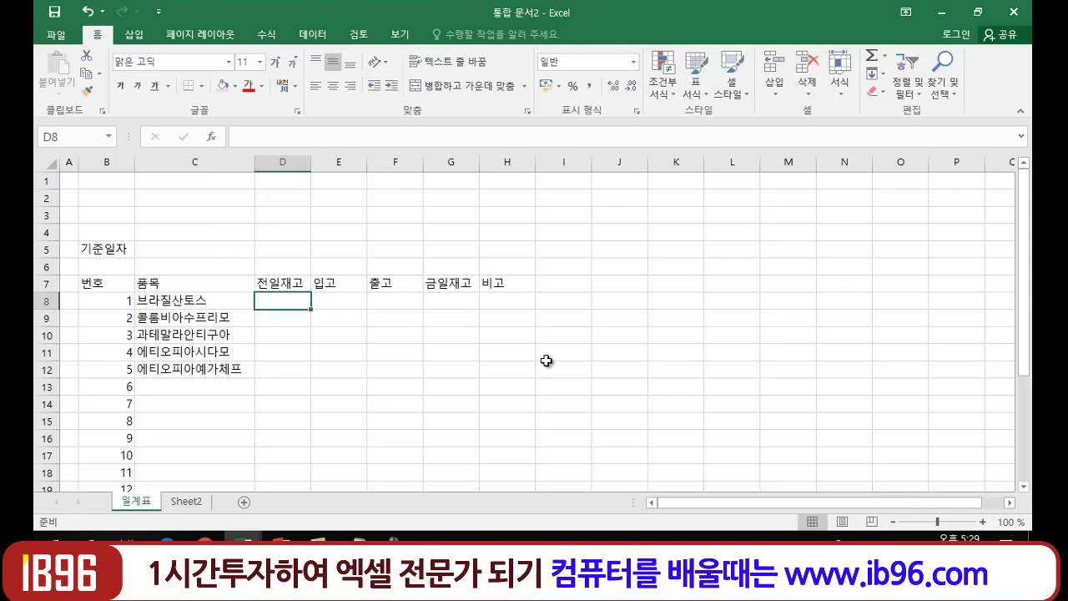
Enter 전일재고 quantities 500, 200, 600, 120 and 700 in D8:D12.
{"action": "type", "text": "50"}
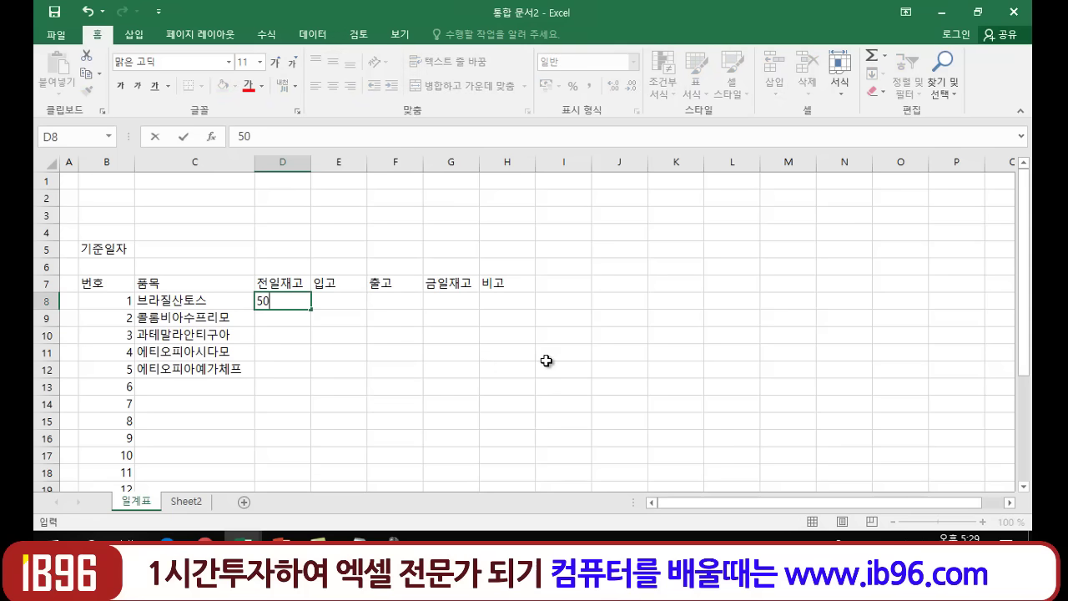
{"action": "type", "text": "0"}
{"action": "key", "text": "Return"}
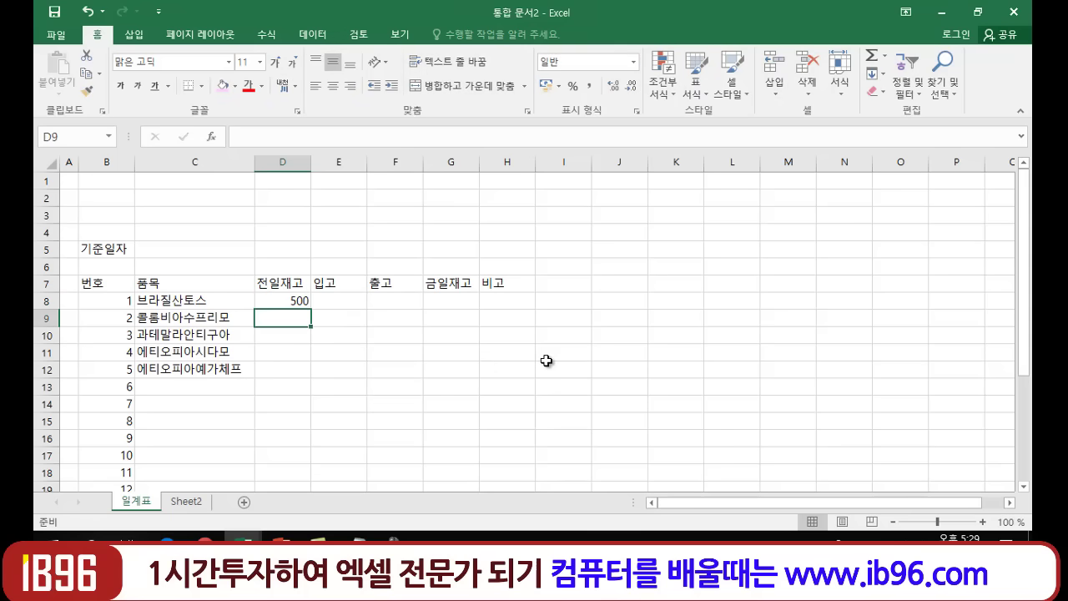
{"action": "type", "text": "200"}
{"action": "key", "text": "Return"}
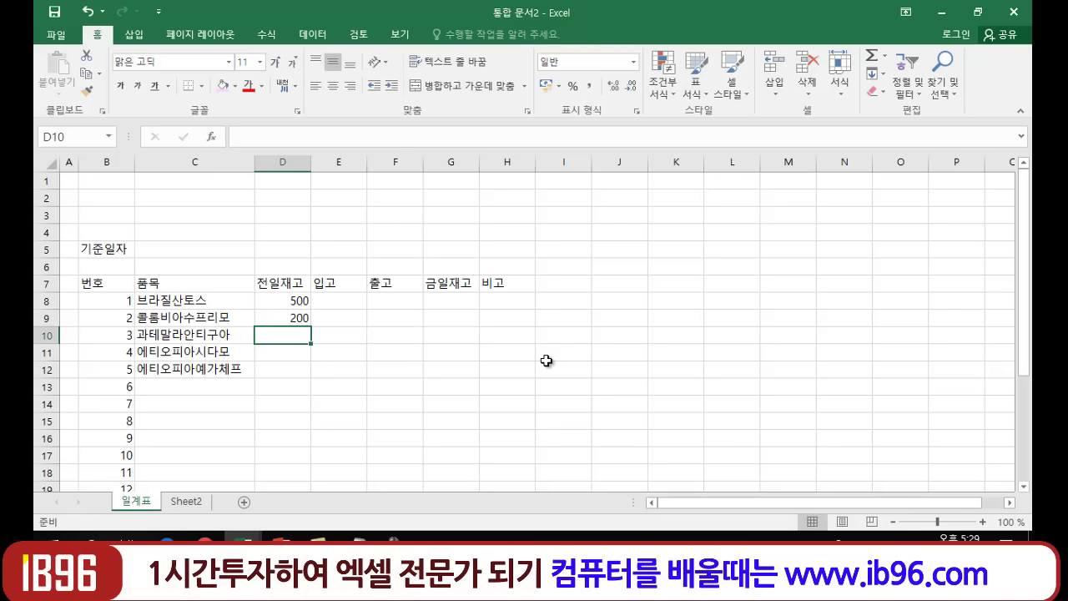
{"action": "type", "text": "600"}
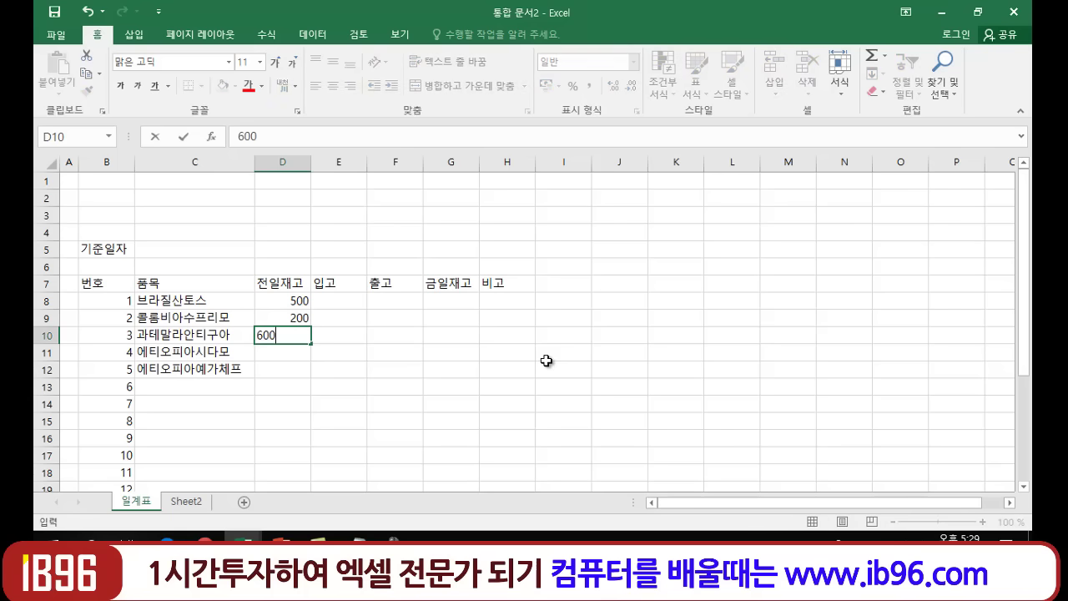
{"action": "key", "text": "Return"}
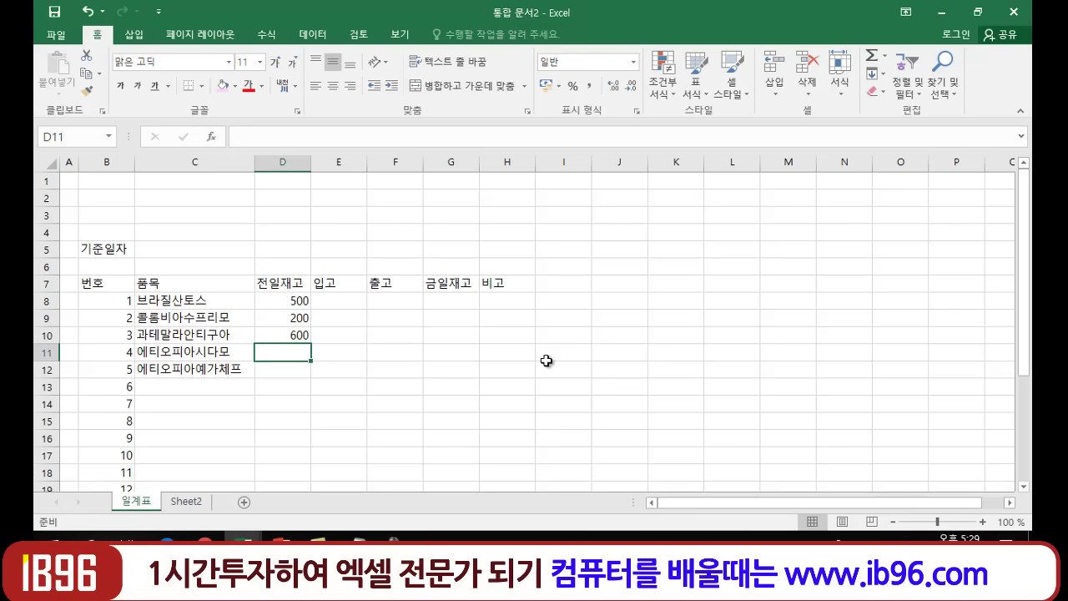
{"action": "type", "text": "1"}
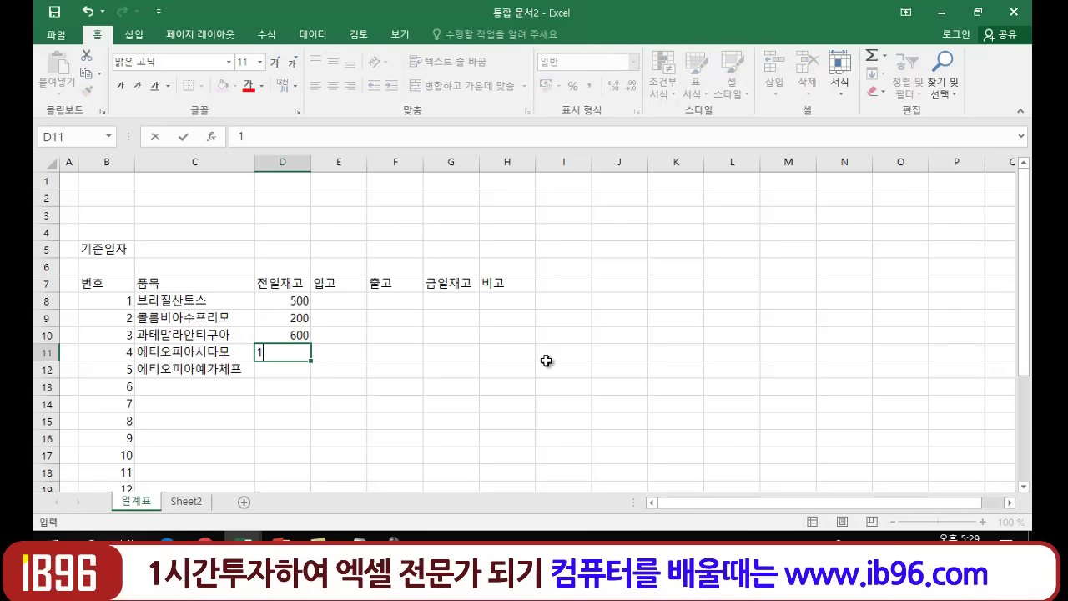
{"action": "type", "text": "20"}
{"action": "key", "text": "Return"}
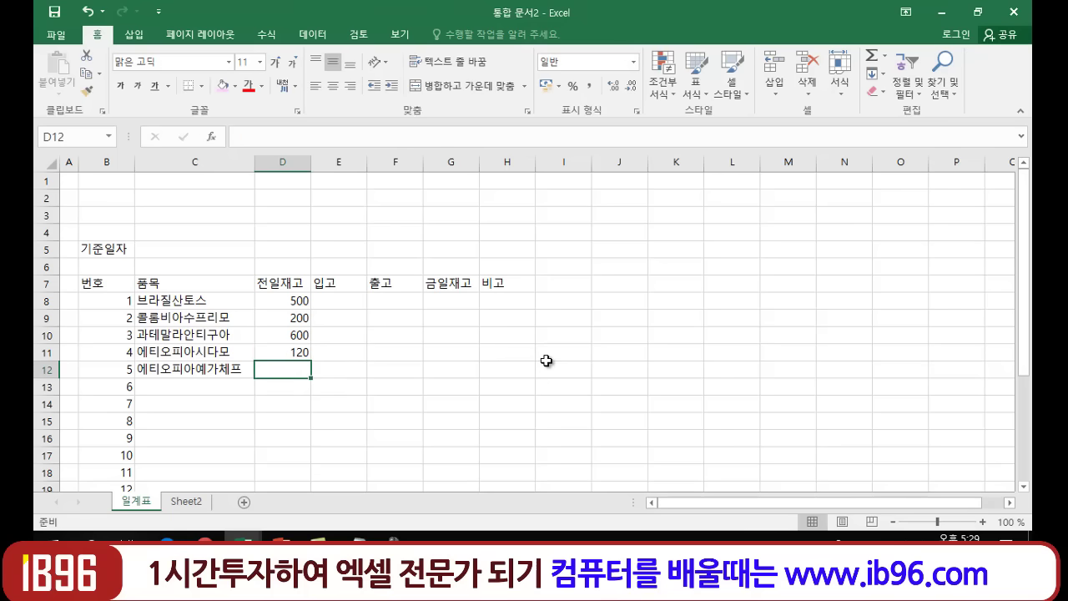
{"action": "type", "text": "700"}
{"action": "key", "text": "Return"}
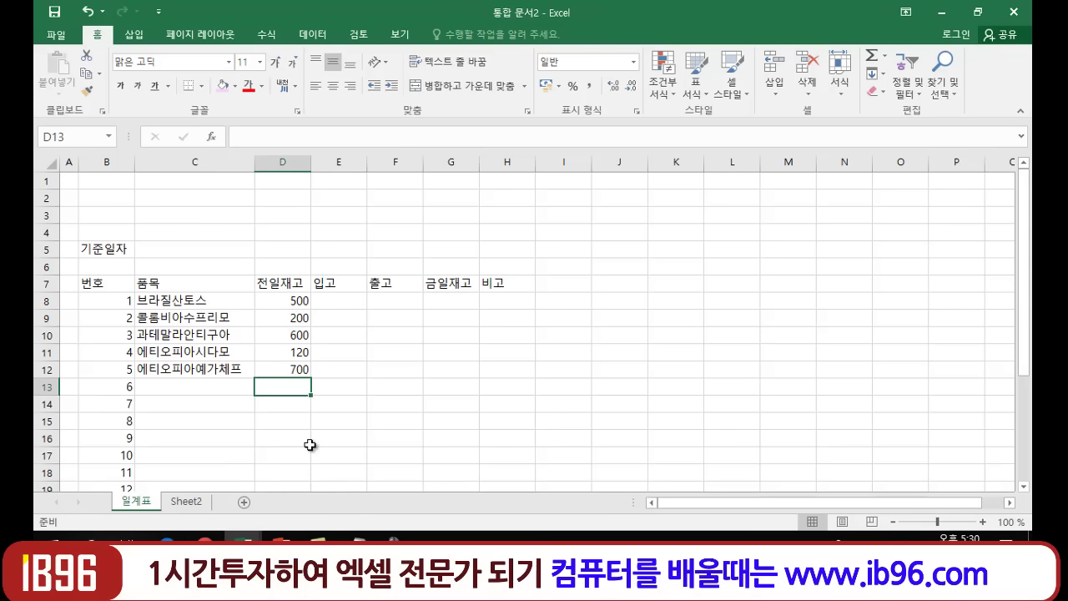
Enter 입고 quantities 300, 50 and 150 in E8:E10.
{"action": "left_click", "coordinate": [346, 300]}
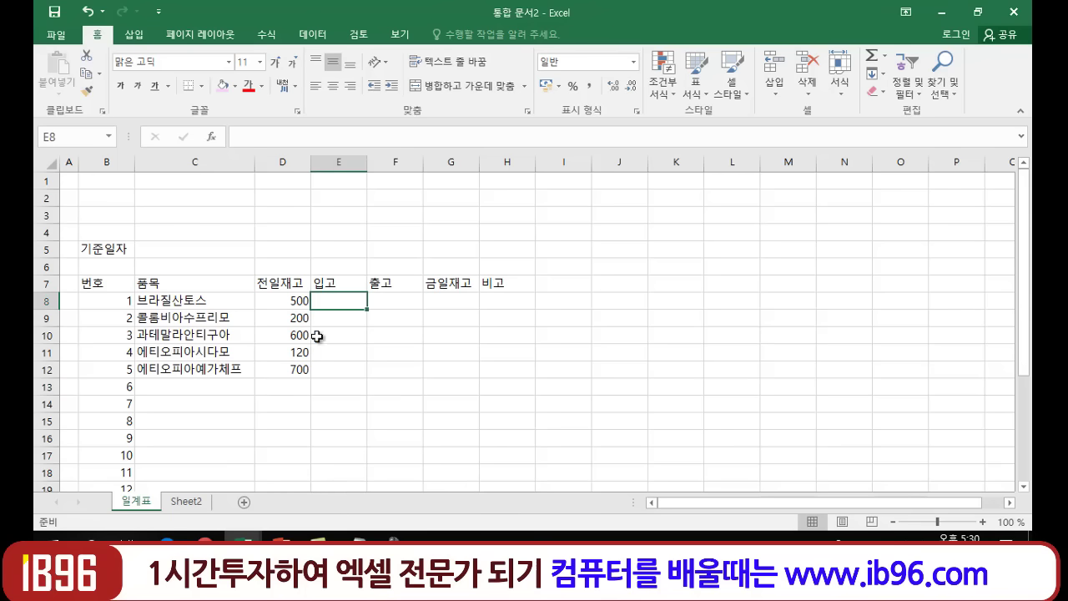
{"action": "left_click", "coordinate": [194, 302]}
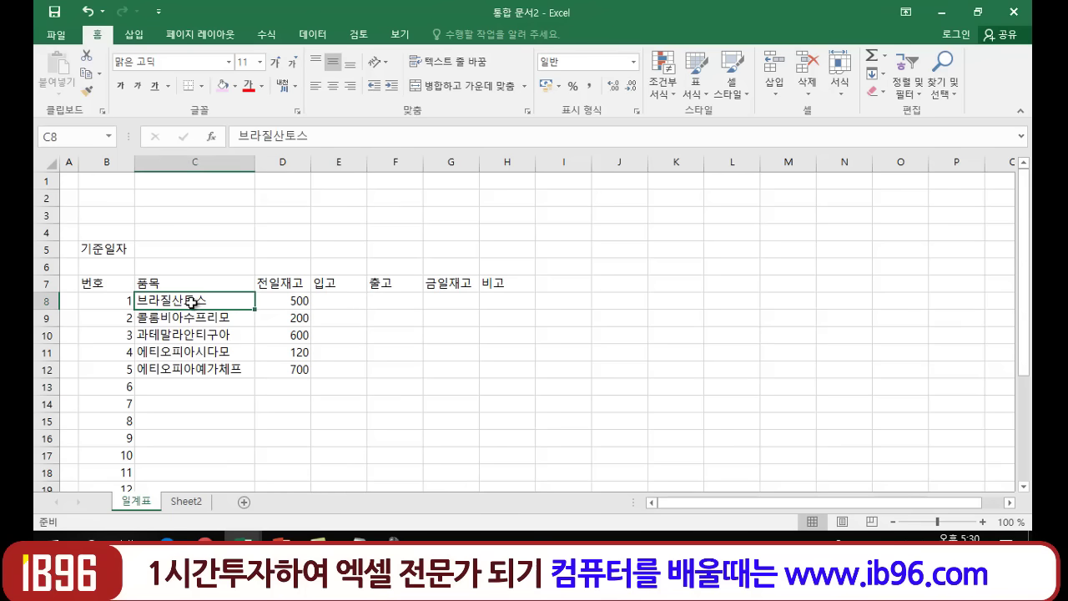
{"action": "left_click", "coordinate": [346, 301]}
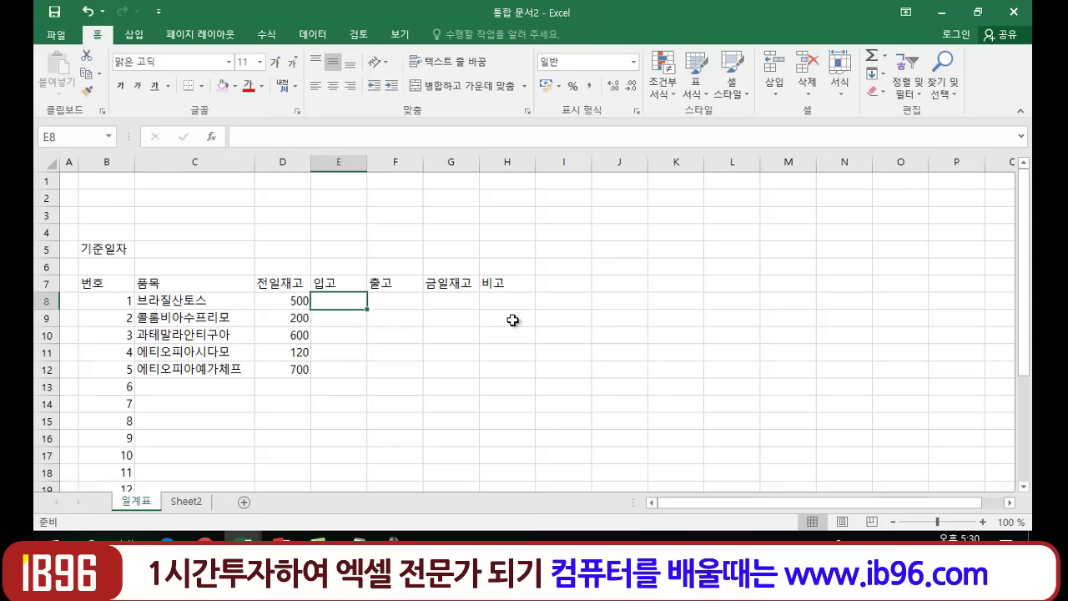
{"action": "type", "text": "300"}
{"action": "key", "text": "Return"}
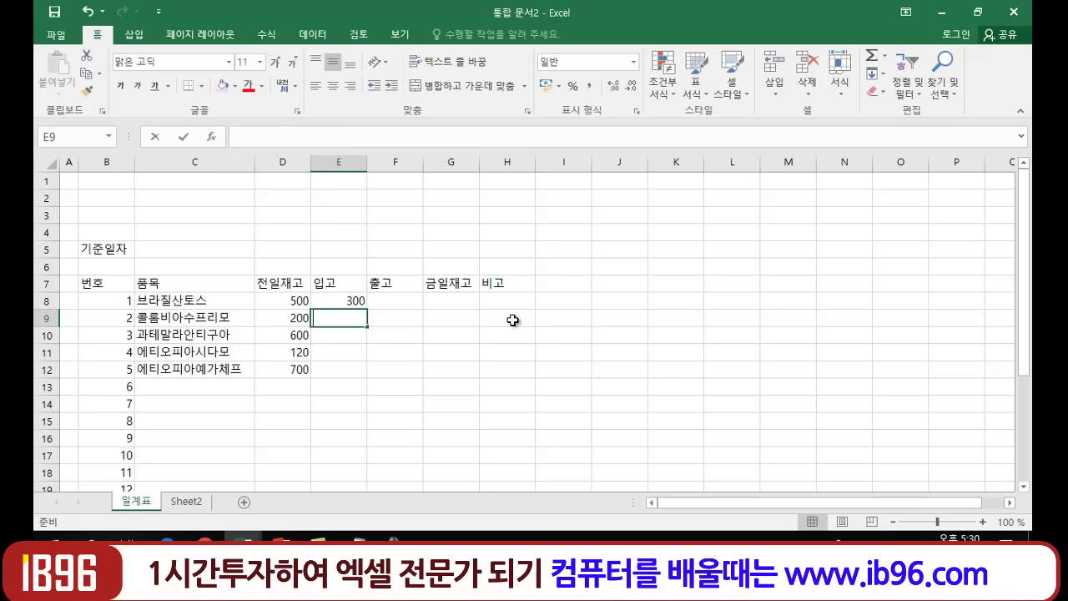
{"action": "type", "text": "50"}
{"action": "key", "text": "Return"}
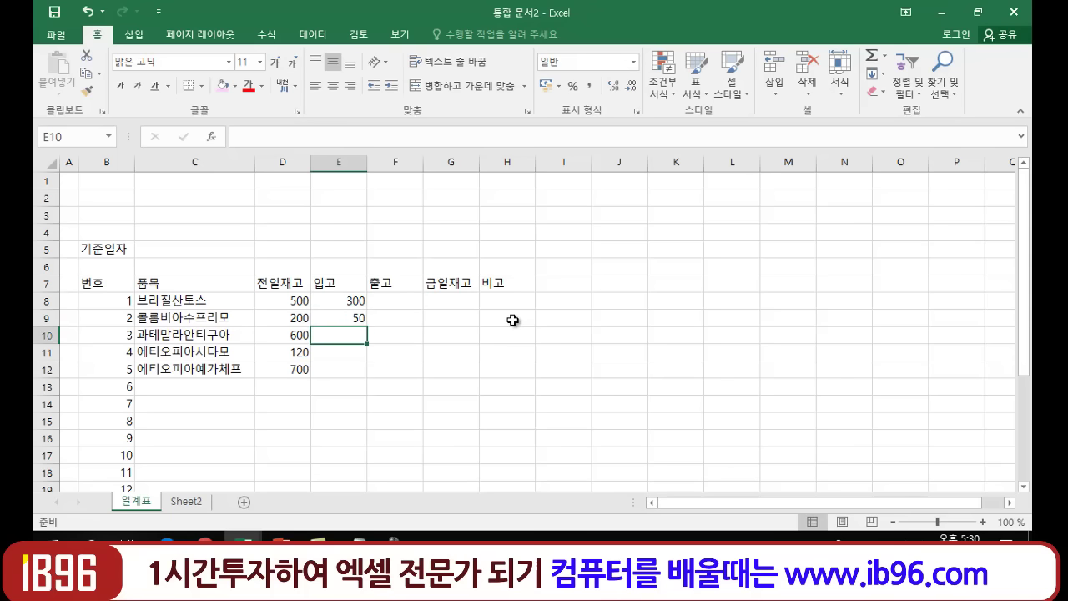
{"action": "type", "text": "150"}
{"action": "key", "text": "Return"}
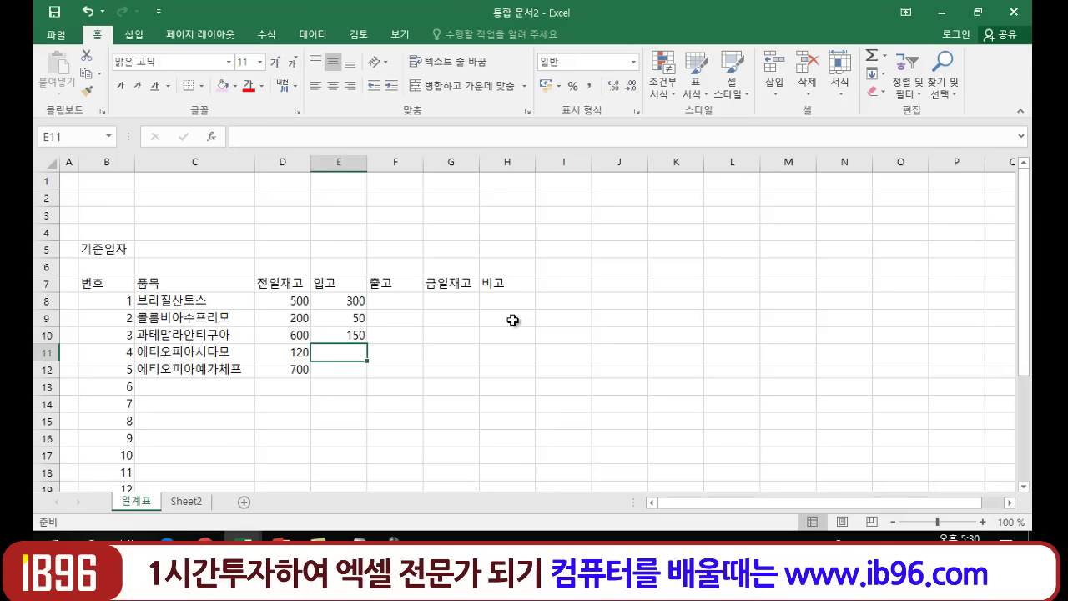
Enter 200 and 30 in E11:E12, completing the 입고 column.
{"action": "type", "text": "200"}
{"action": "key", "text": "Return"}
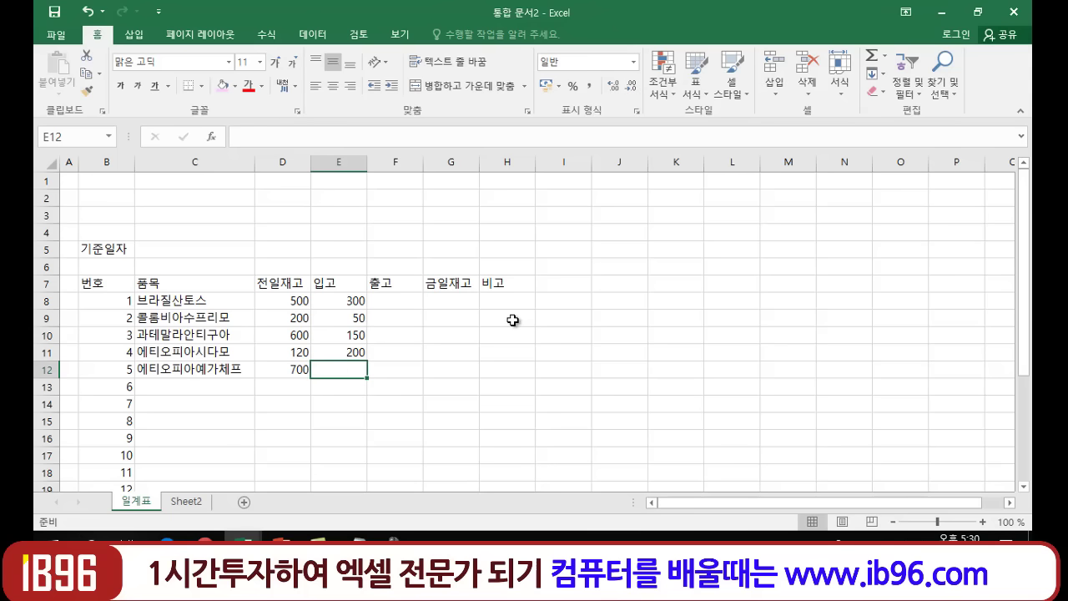
{"action": "type", "text": "3"}
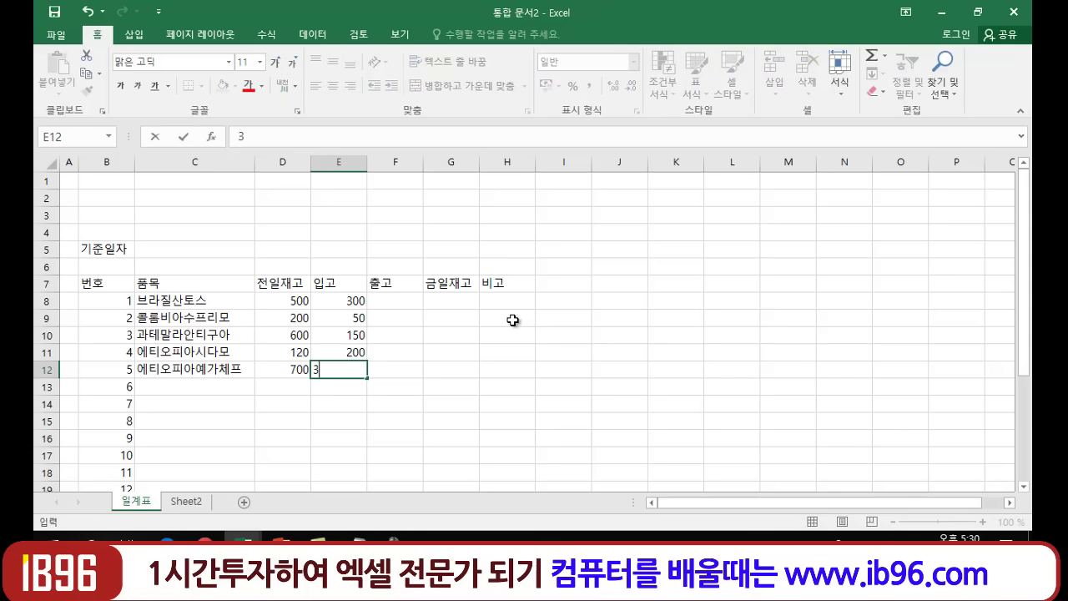
{"action": "type", "text": "-"}
{"action": "key", "text": "BackSpace"}
{"action": "type", "text": "0"}
{"action": "key", "text": "Return"}
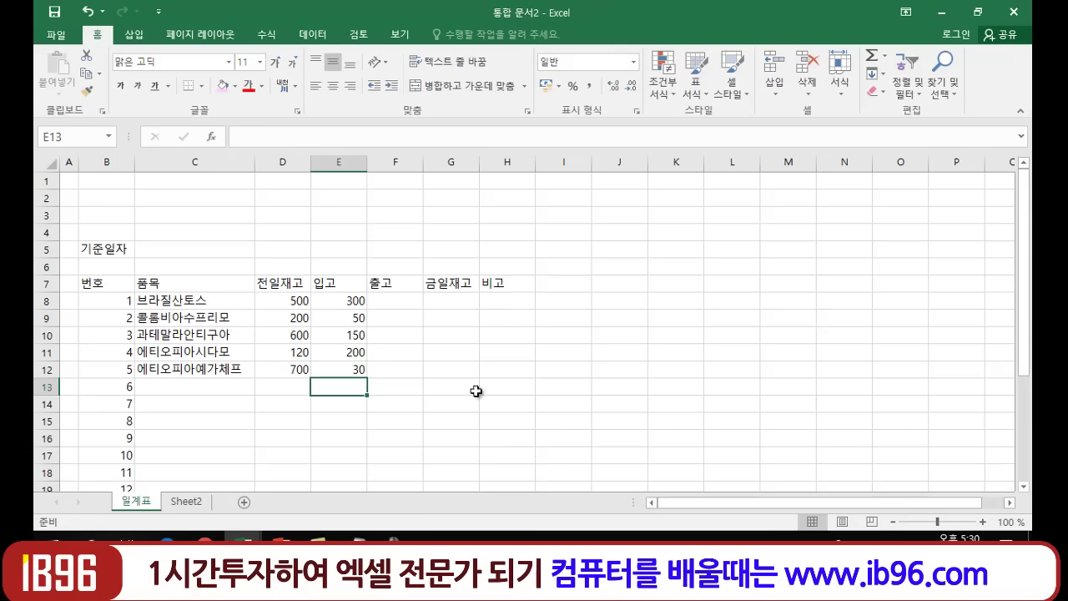
{"action": "left_click", "coordinate": [444, 433]}
{"action": "left_click", "coordinate": [294, 306]}
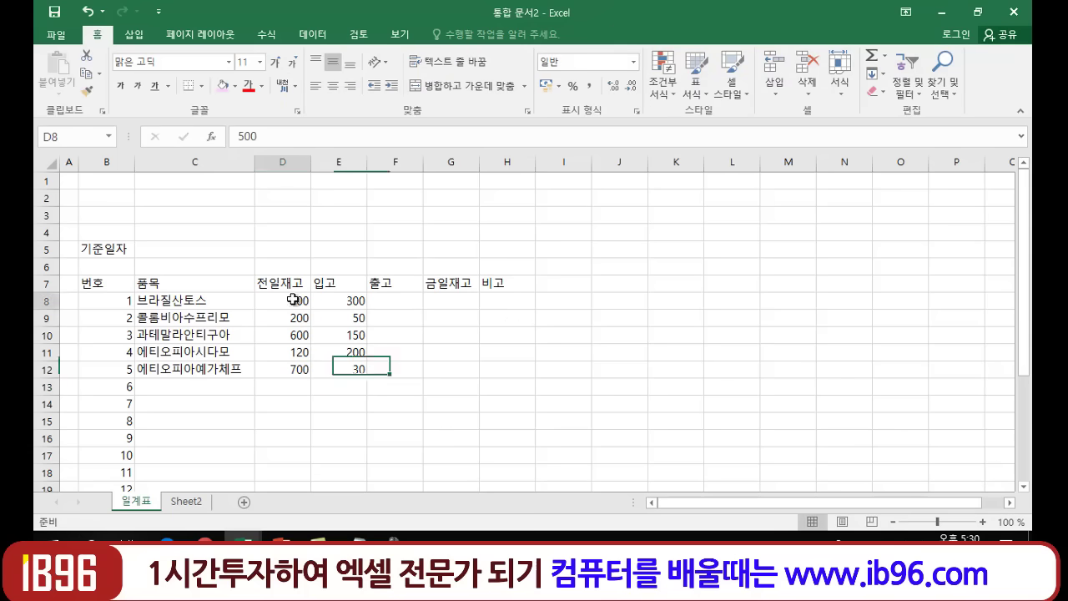
{"action": "left_click", "coordinate": [177, 307]}
{"action": "left_click", "coordinate": [209, 350]}
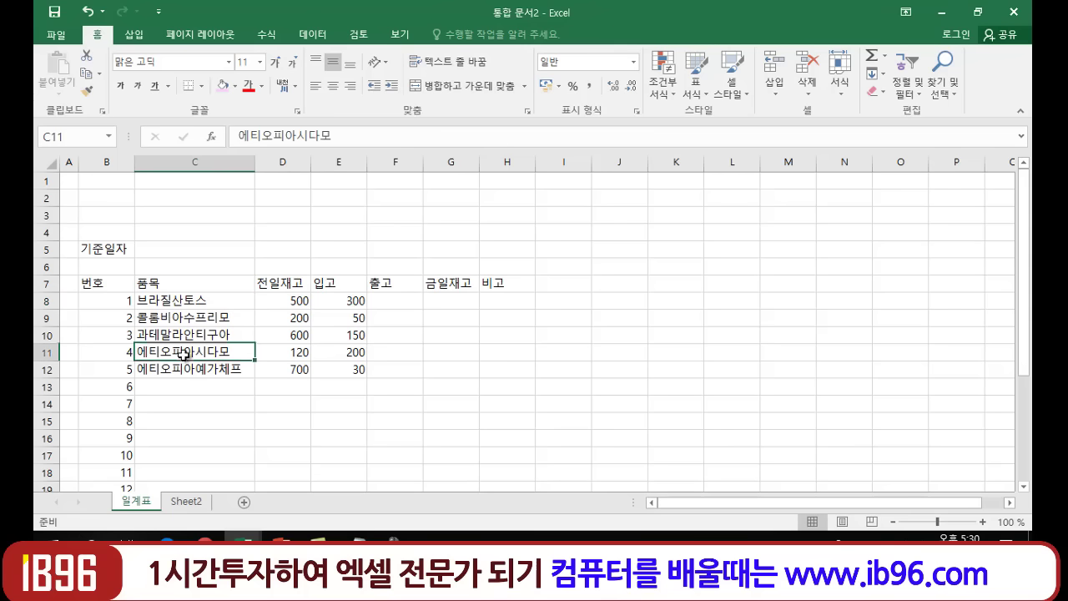
{"action": "left_click", "coordinate": [398, 303]}
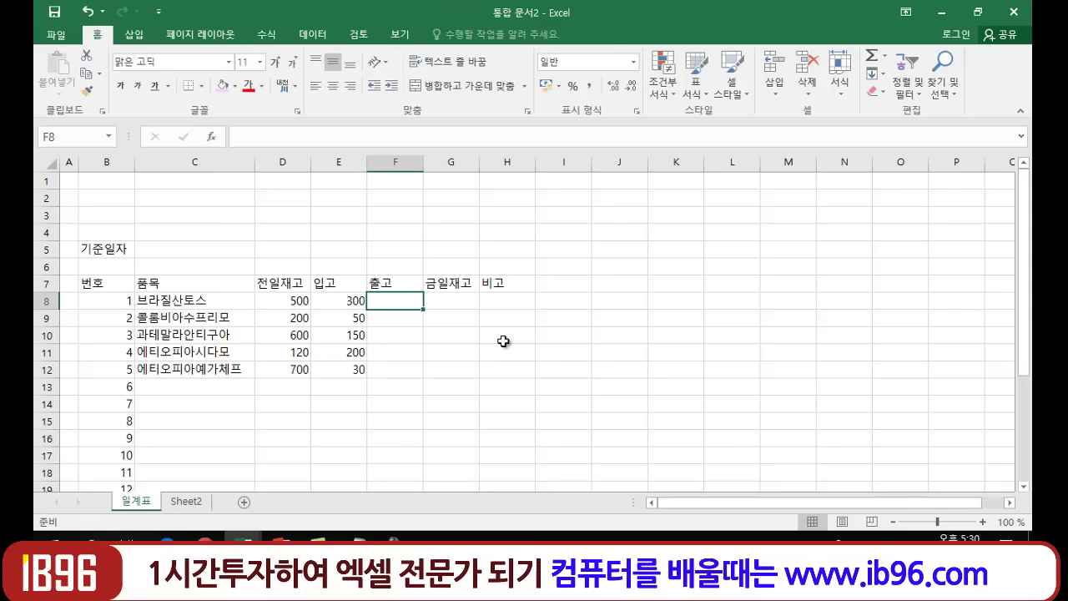
Enter 출고 quantities 400, 160, 700, 100 and 700 in F8:F12.
{"action": "type", "text": "40"}
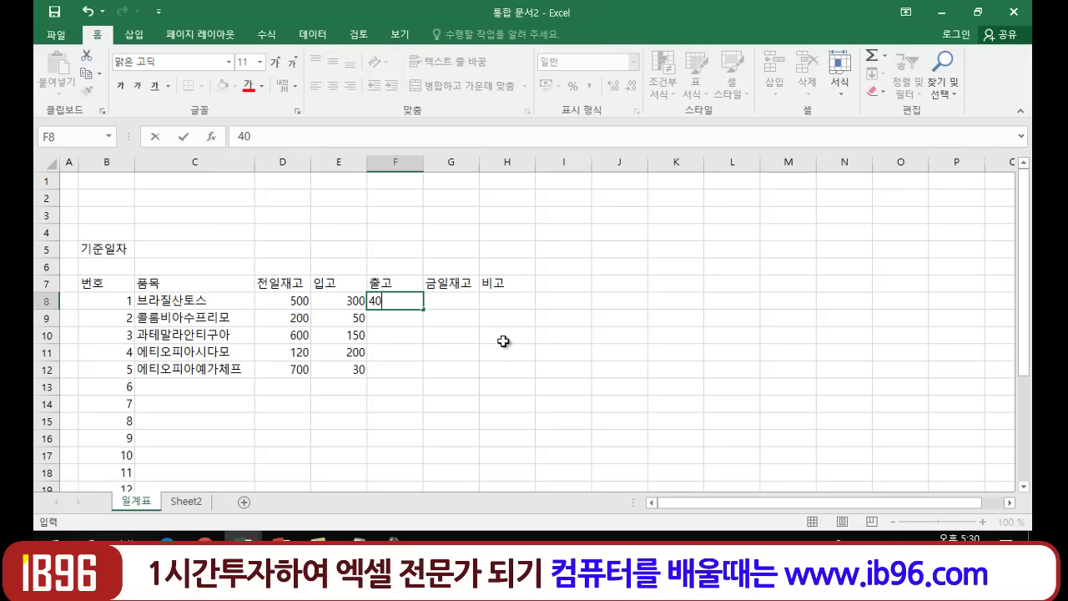
{"action": "type", "text": "0"}
{"action": "key", "text": "Return"}
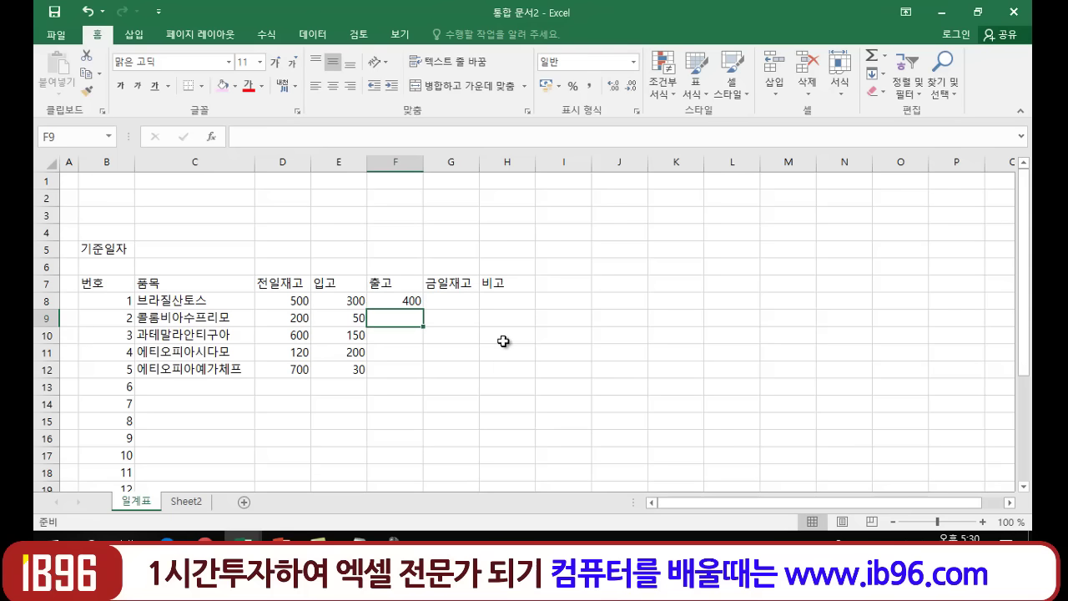
{"action": "type", "text": "160"}
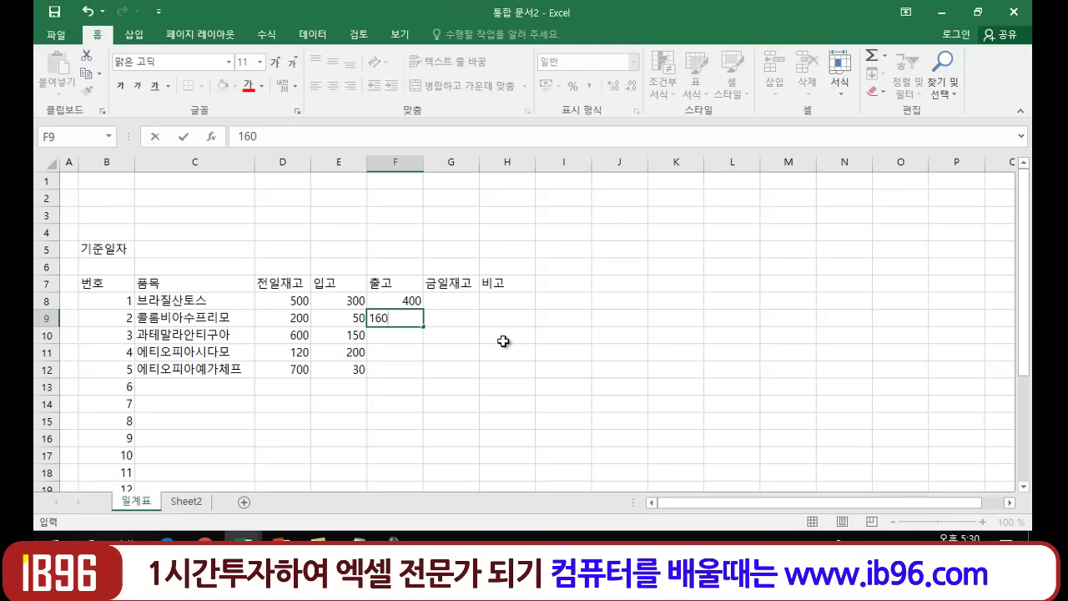
{"action": "key", "text": "Return"}
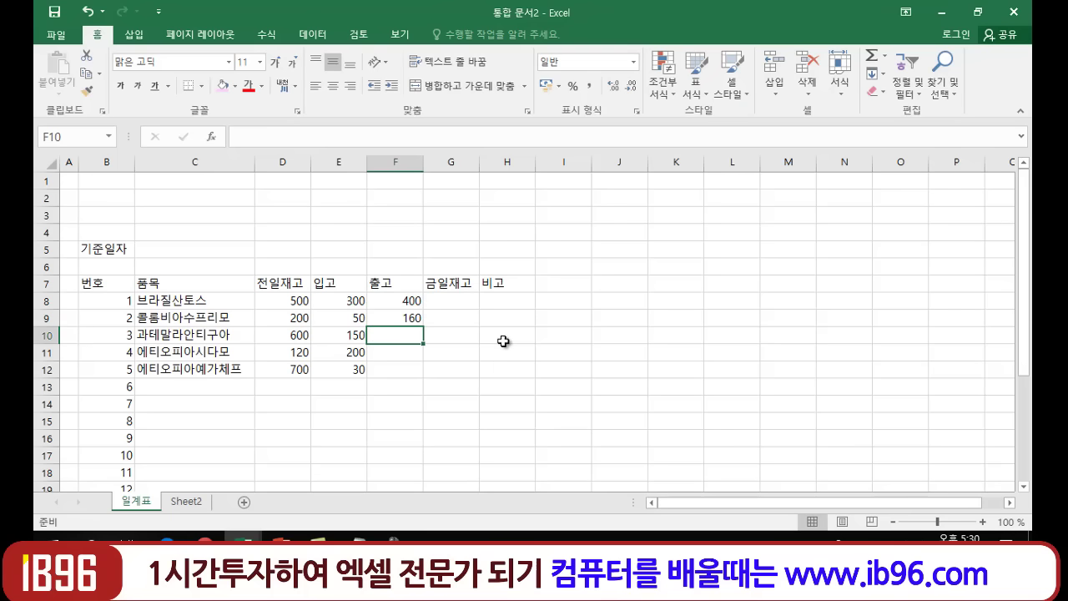
{"action": "type", "text": "7"}
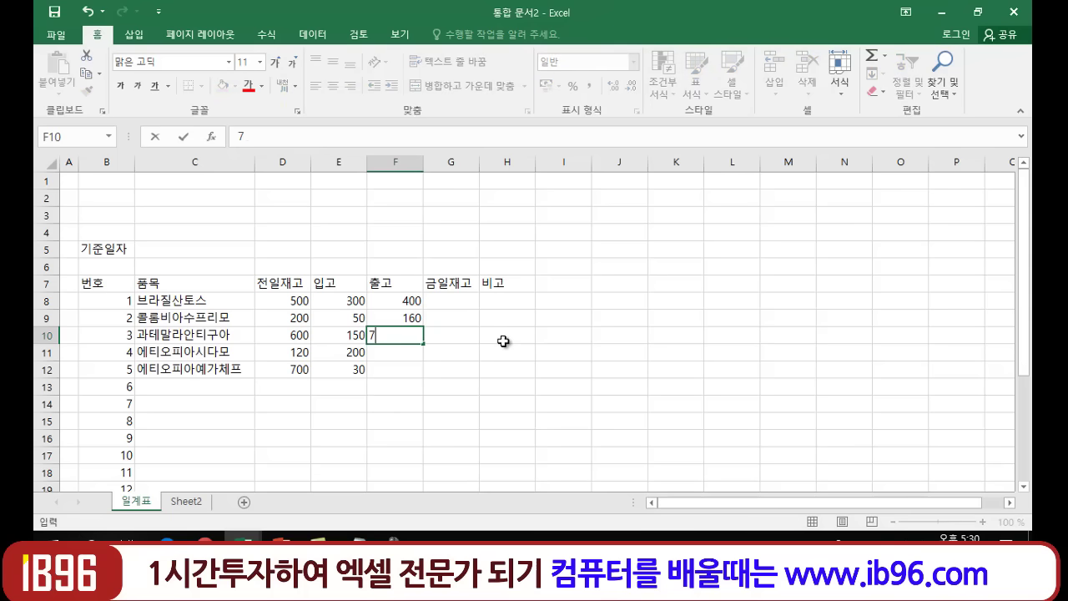
{"action": "type", "text": "00"}
{"action": "key", "text": "Return"}
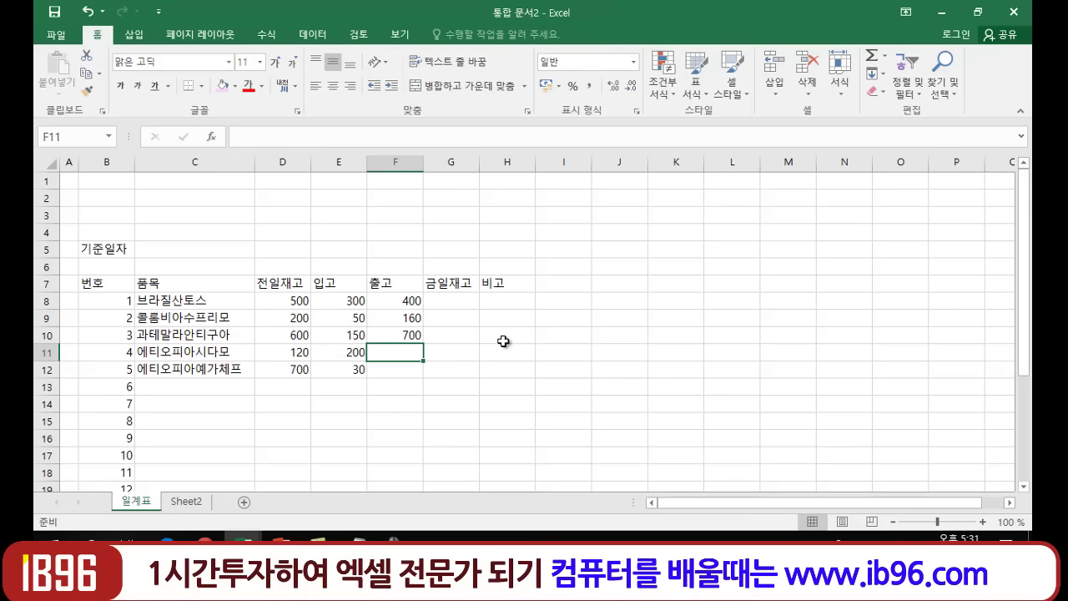
{"action": "type", "text": "100"}
{"action": "key", "text": "Return"}
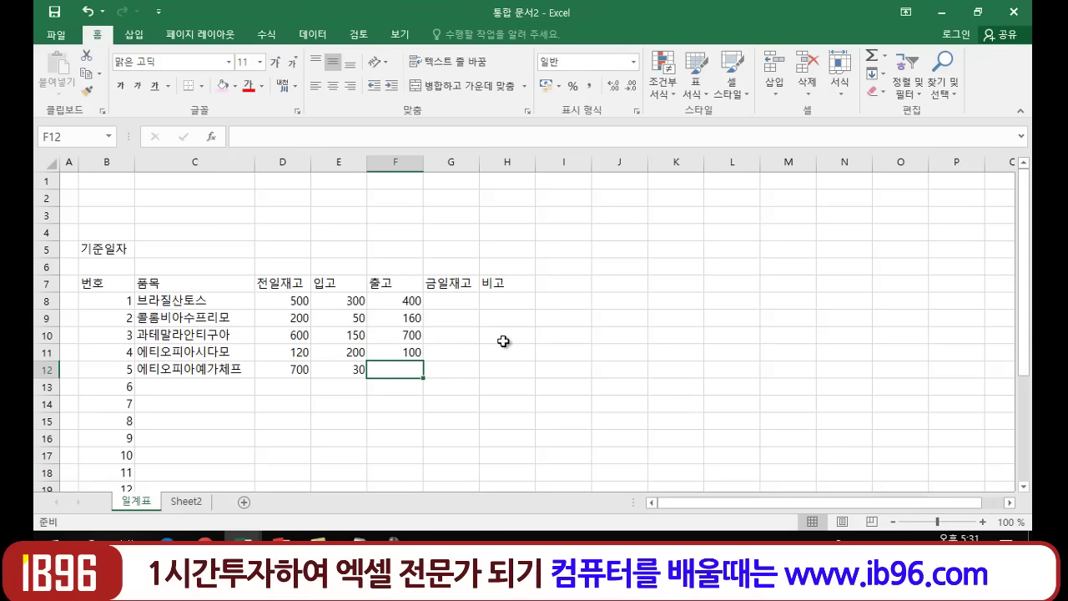
{"action": "type", "text": "70"}
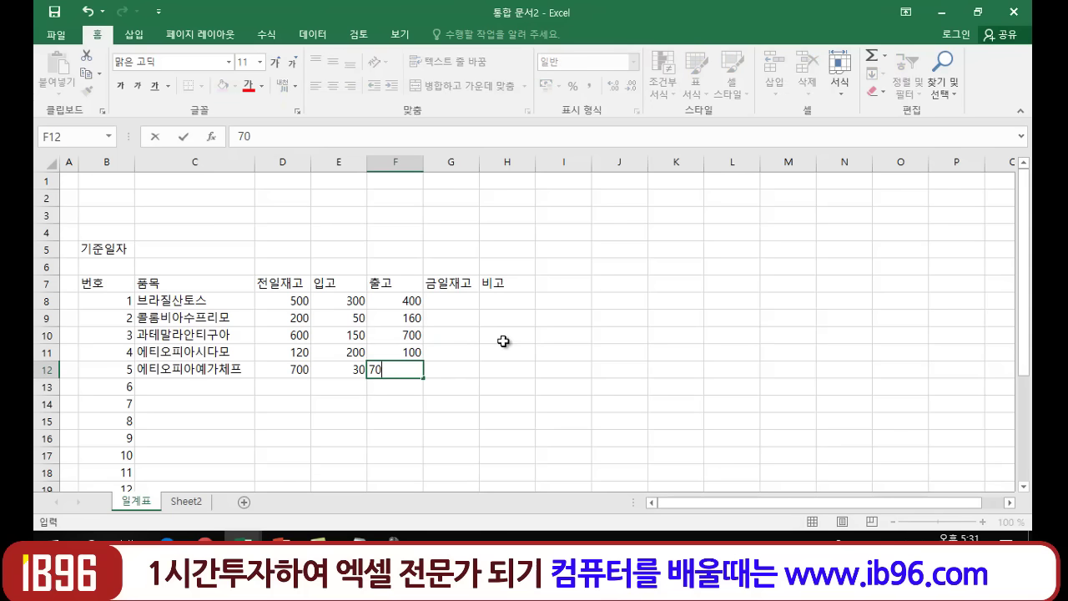
{"action": "type", "text": "0"}
{"action": "key", "text": "Return"}
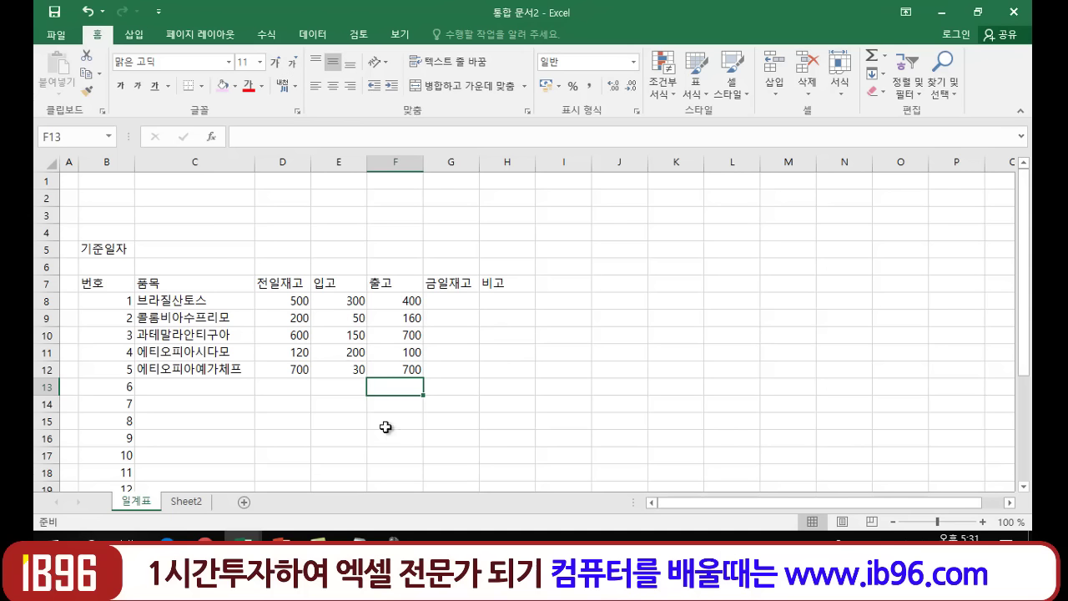
{"action": "left_click", "coordinate": [361, 421]}
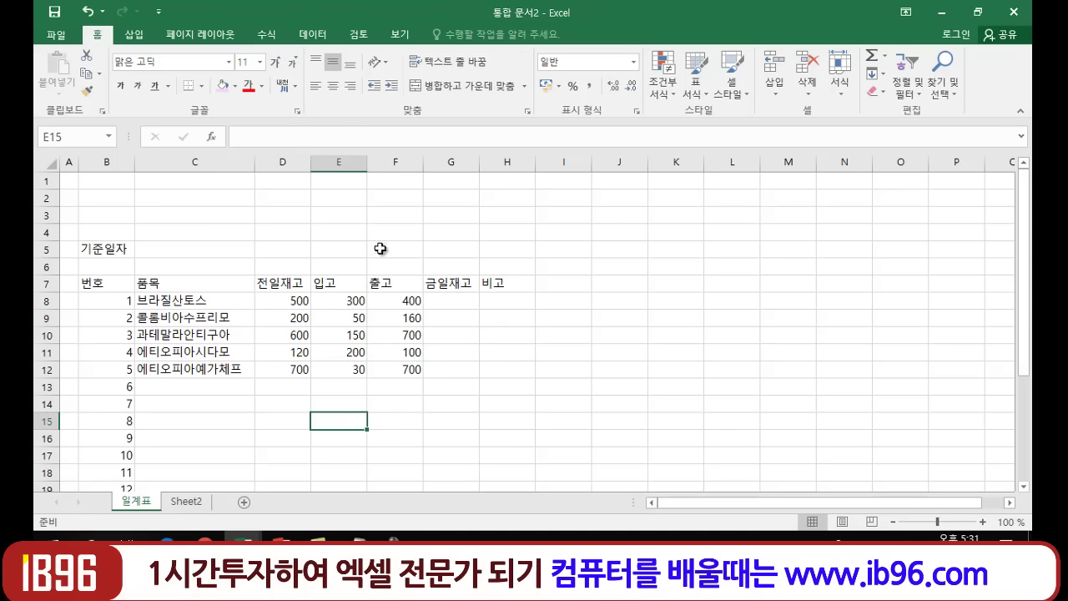
{"action": "left_click", "coordinate": [281, 301]}
{"action": "left_click", "coordinate": [345, 300]}
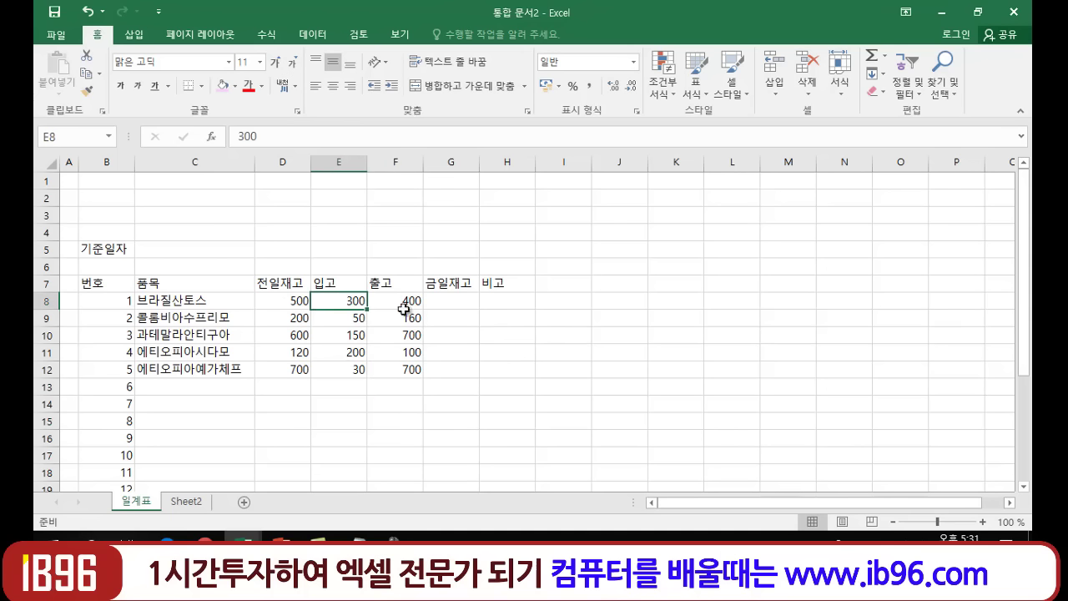
{"action": "left_click", "coordinate": [410, 304]}
{"action": "left_click", "coordinate": [293, 321]}
{"action": "left_click", "coordinate": [352, 318]}
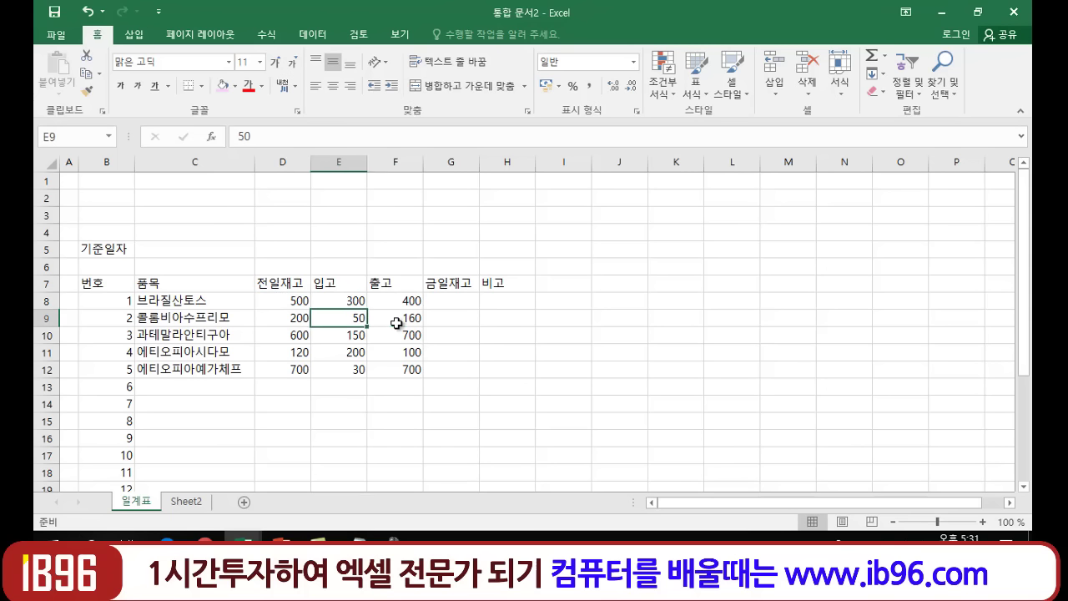
{"action": "left_click", "coordinate": [399, 325]}
{"action": "left_click", "coordinate": [301, 342]}
{"action": "left_click", "coordinate": [355, 338]}
{"action": "left_click", "coordinate": [389, 337]}
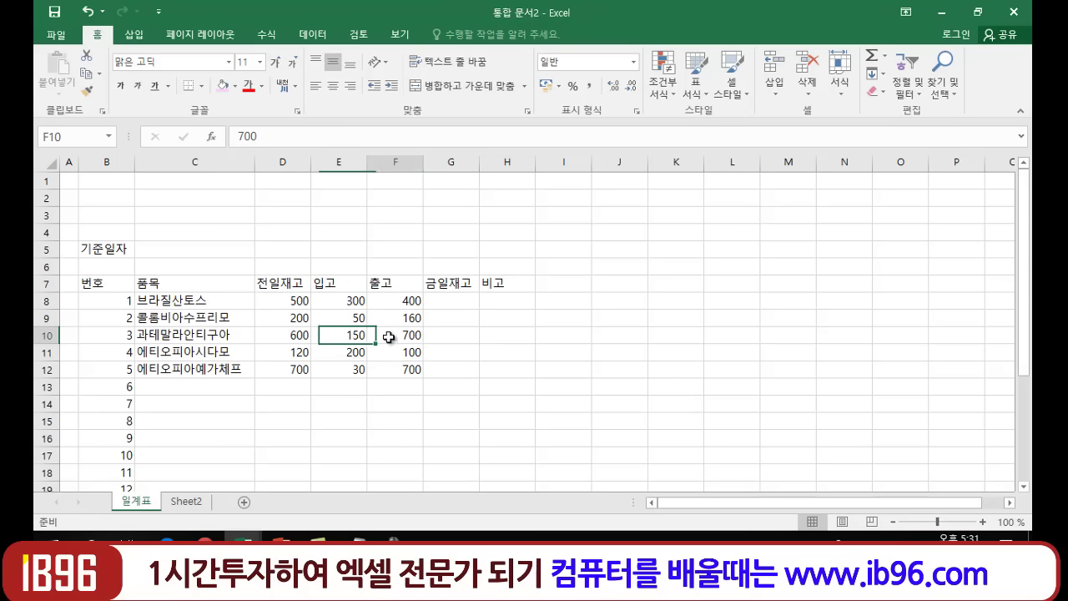
{"action": "left_click", "coordinate": [284, 355]}
{"action": "left_click", "coordinate": [410, 353]}
{"action": "left_click", "coordinate": [112, 301]}
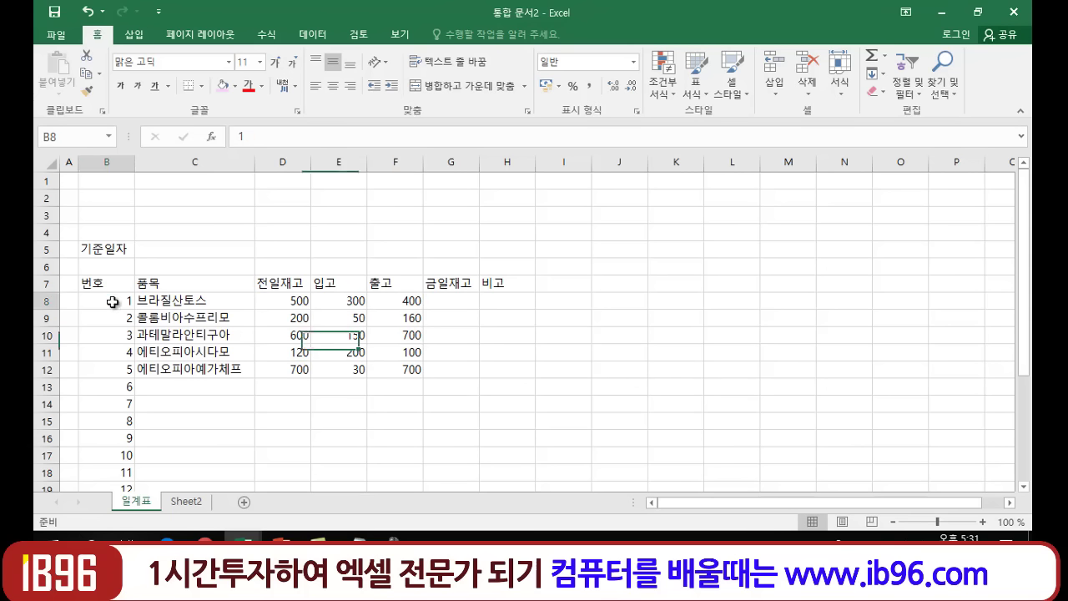
{"action": "left_click", "coordinate": [292, 301]}
{"action": "left_click", "coordinate": [358, 306]}
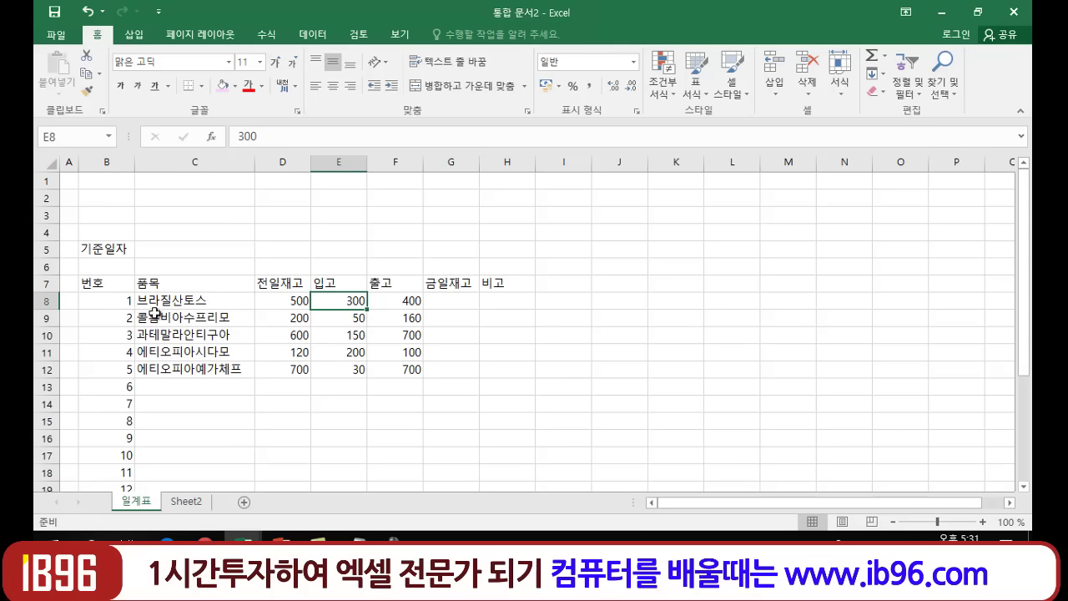
{"action": "left_click", "coordinate": [209, 305]}
{"action": "left_click", "coordinate": [244, 319]}
{"action": "left_click", "coordinate": [243, 341]}
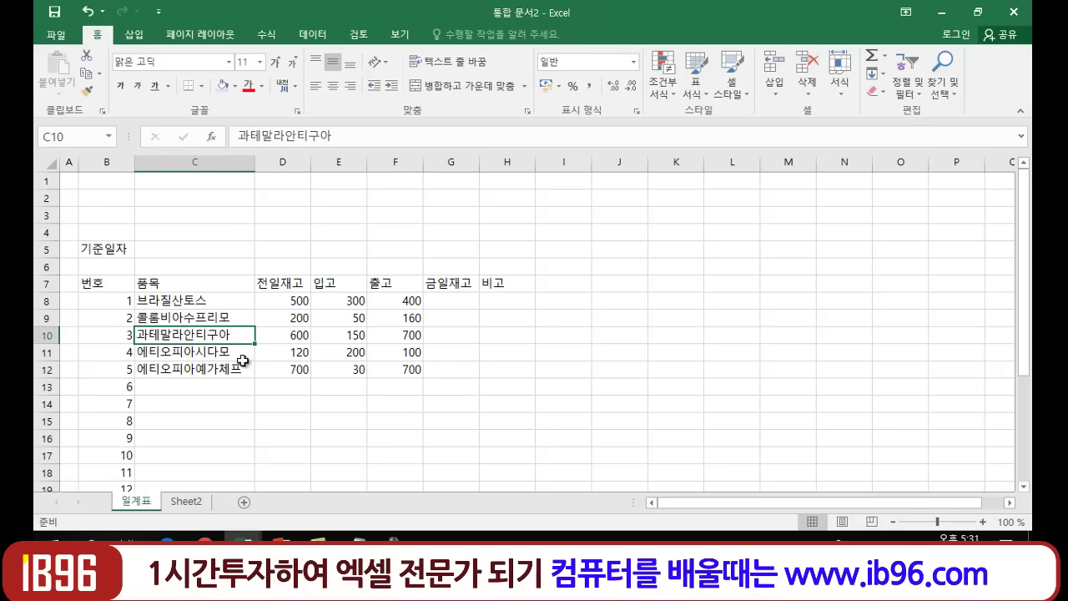
{"action": "left_click", "coordinate": [244, 358]}
{"action": "left_click", "coordinate": [247, 372]}
{"action": "left_click", "coordinate": [349, 427]}
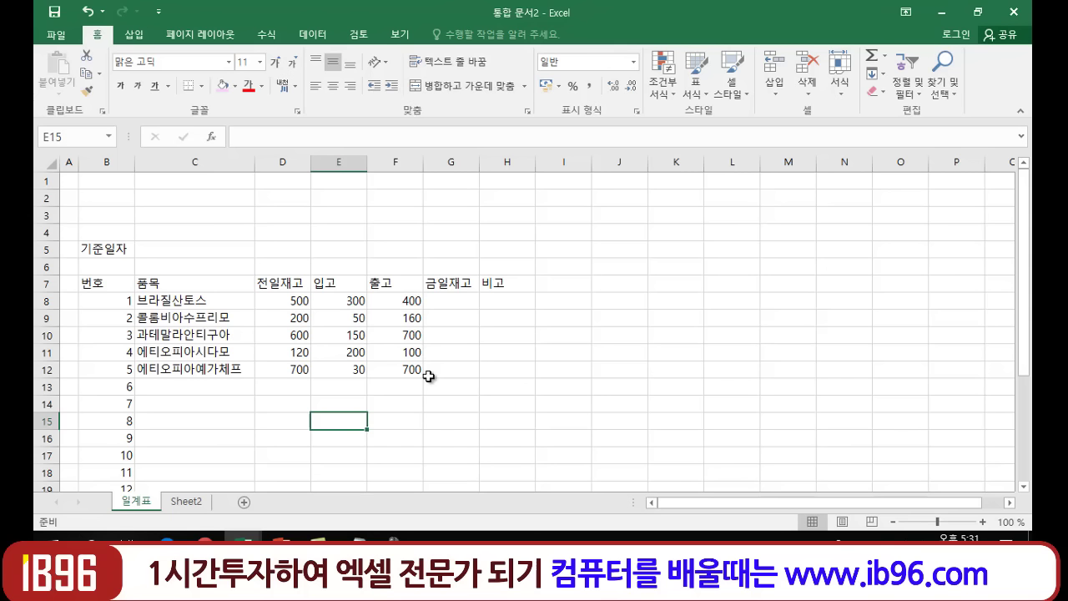
{"action": "left_click", "coordinate": [210, 257]}
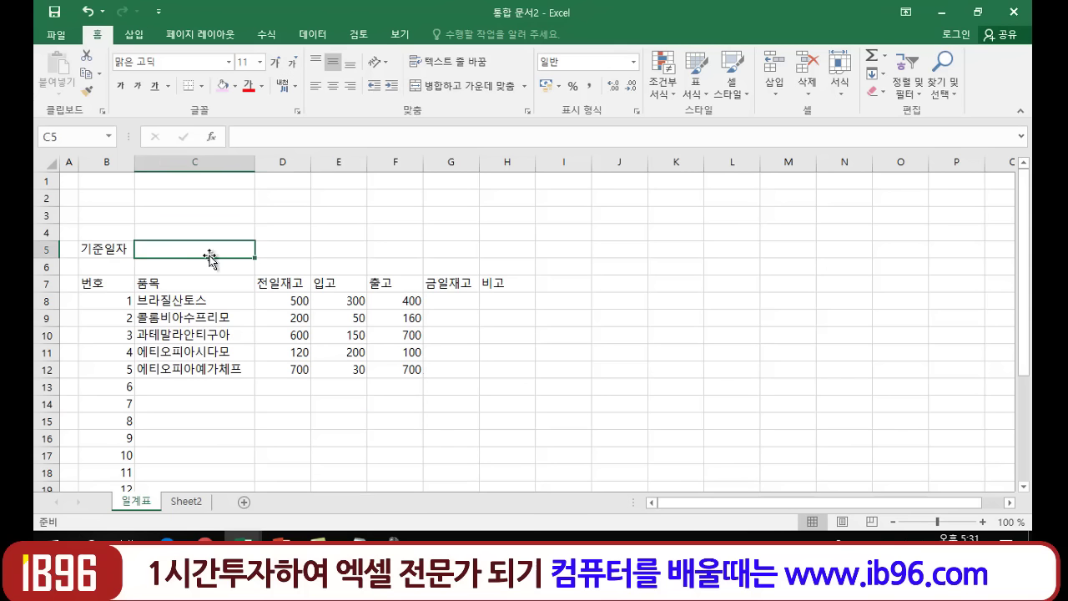
{"action": "left_click", "coordinate": [354, 437]}
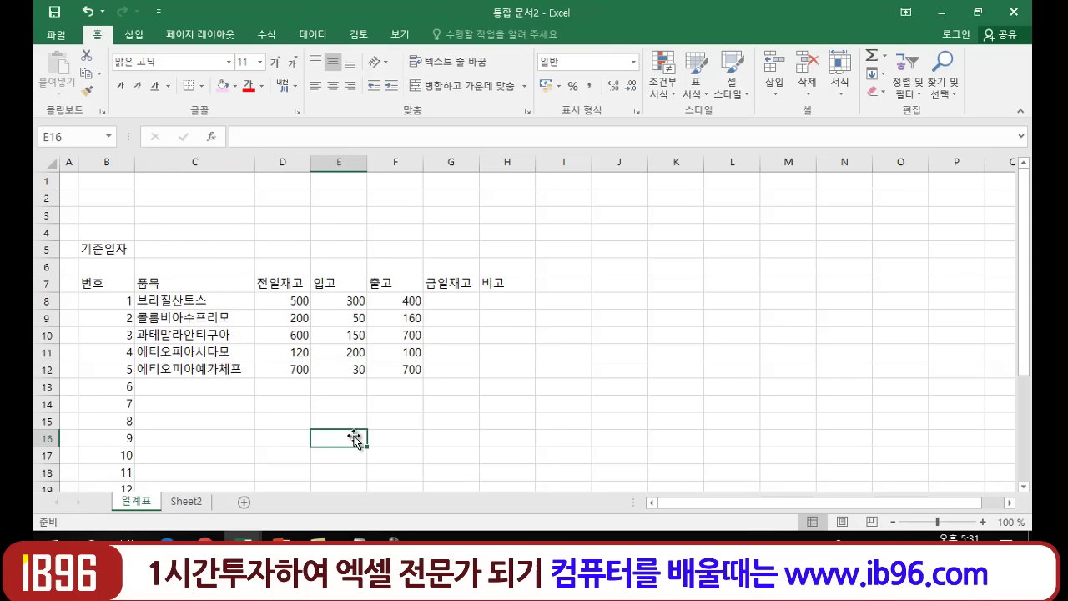
{"action": "left_click", "coordinate": [115, 248]}
{"action": "left_click", "coordinate": [188, 250]}
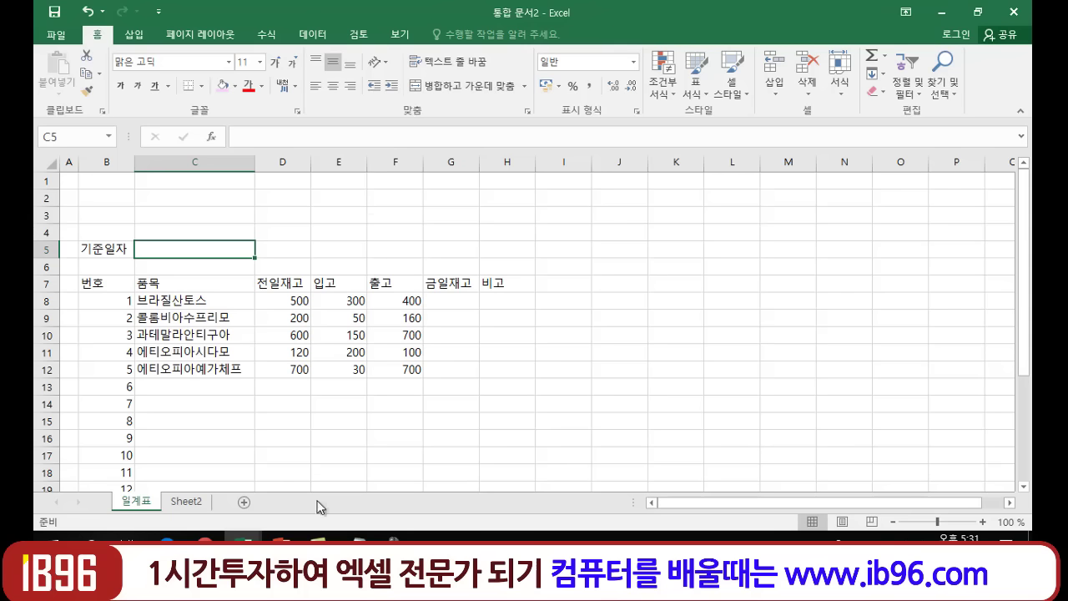
In Notepad, replace the old range notes with the line '2019년 2월 1일'.
{"action": "left_click", "coordinate": [359, 537]}
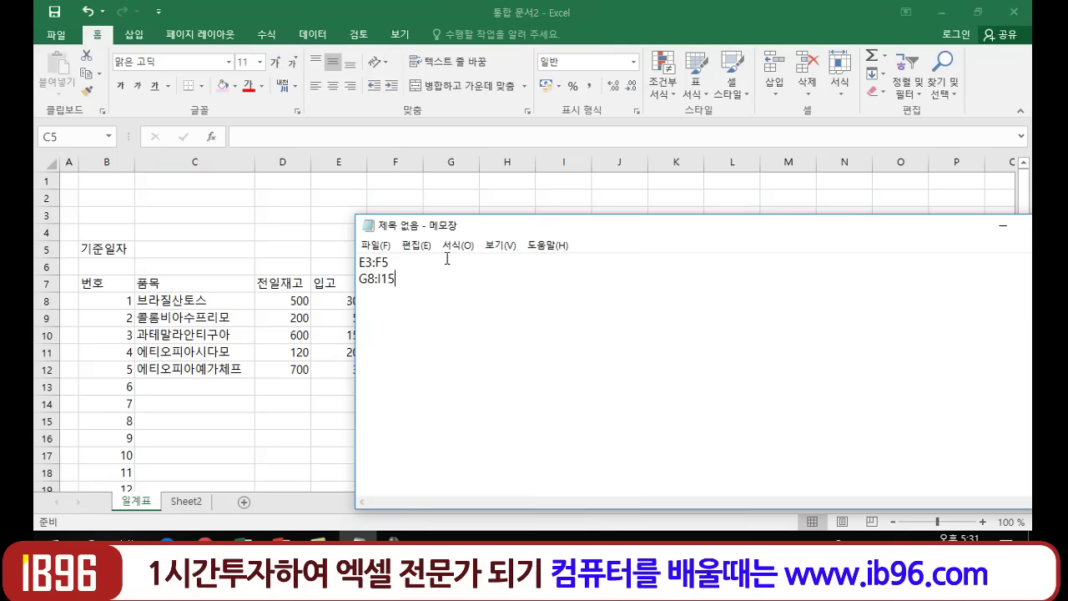
{"action": "left_click_drag", "start_coordinate": [364, 260], "coordinate": [420, 308]}
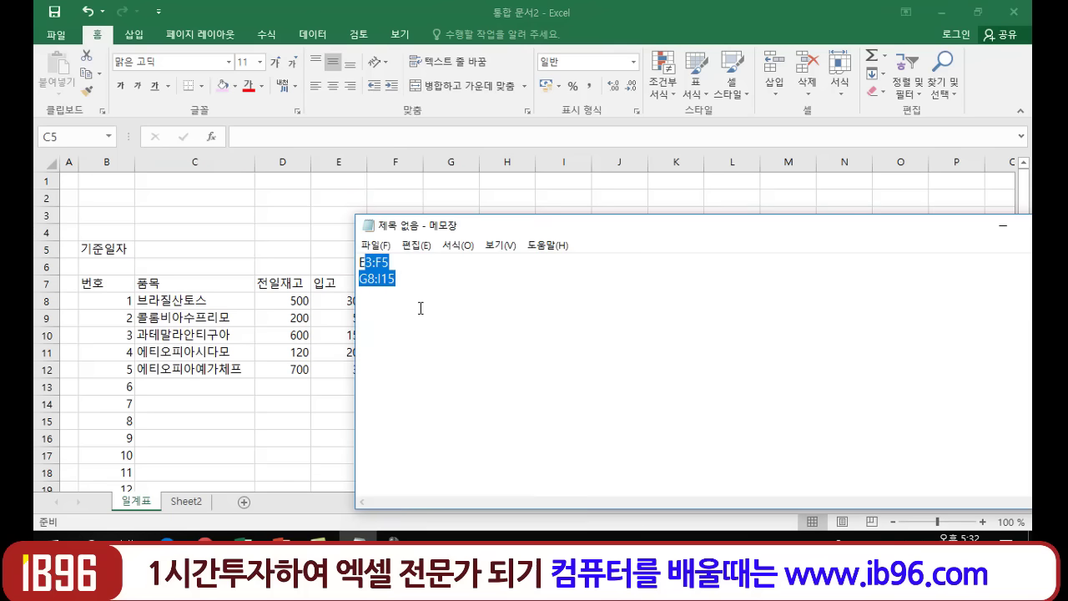
{"action": "key", "text": "BackSpace"}
{"action": "key", "text": "BackSpace"}
{"action": "type", "text": "20"}
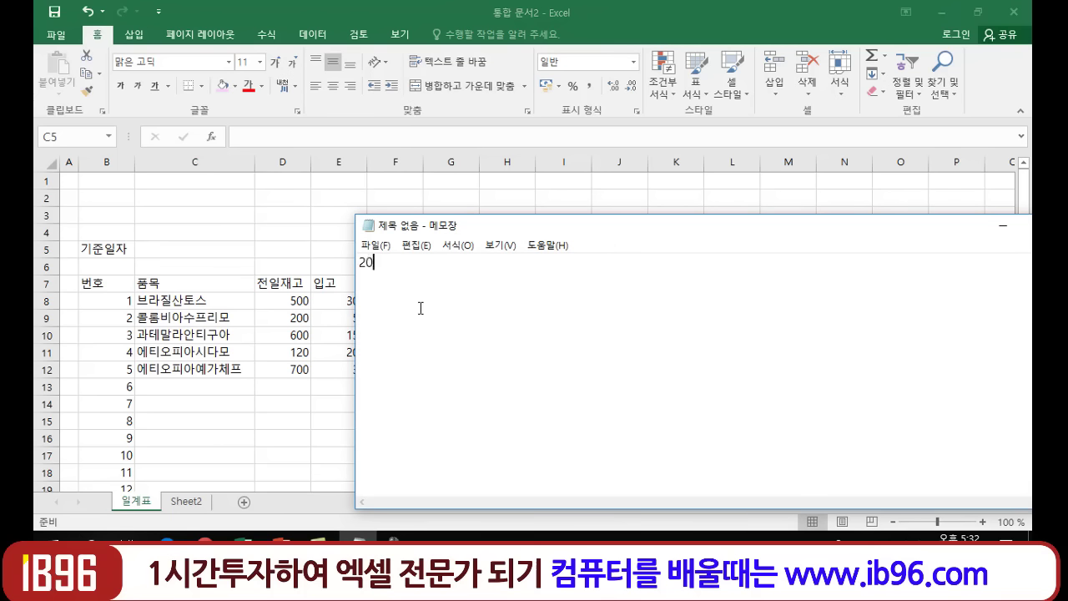
{"action": "type", "text": "19"}
{"action": "type", "text": "SUS"}
{"action": "key", "text": "BackSpace"}
{"action": "key", "text": "BackSpace"}
{"action": "key", "text": "BackSpace"}
{"action": "key", "text": "Hangul"}
{"action": "type", "text": "녀년 "}
{"action": "type", "text": "2월 "}
{"action": "type", "text": "1일"}
{"action": "key", "text": "Return"}
Add the sample dates '2019-2-1' and '2-1' on the following lines.
{"action": "left_click", "coordinate": [499, 245]}
{"action": "left_click", "coordinate": [358, 262]}
{"action": "type", "text": "2019"}
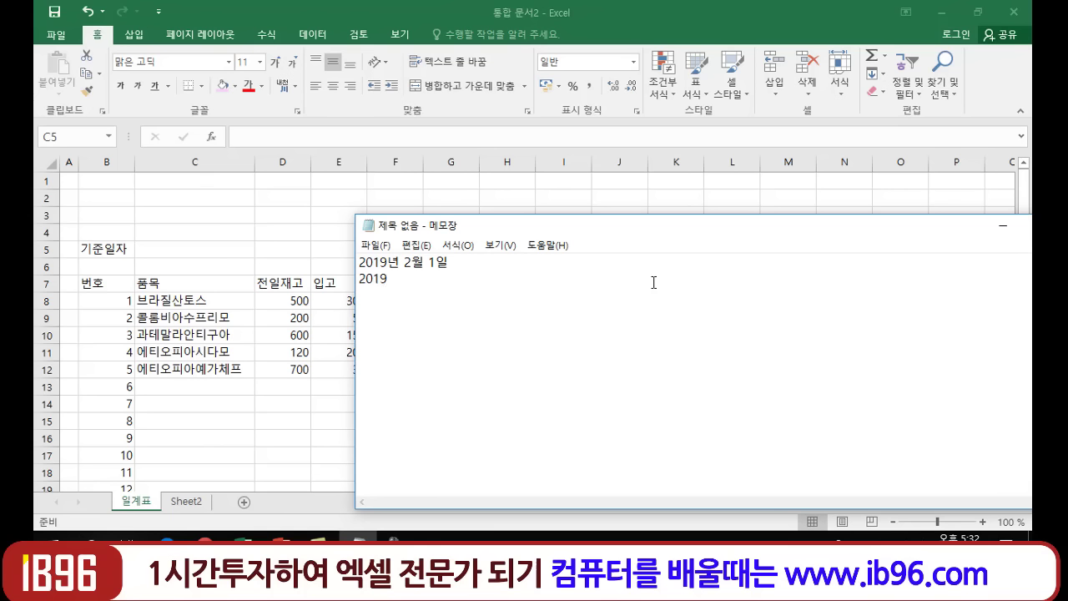
{"action": "type", "text": "-"}
{"action": "type", "text": "2-1"}
{"action": "key", "text": "Return"}
{"action": "key", "text": "Return"}
{"action": "type", "text": "2-1"}
Enter 2-1 in C5 so 기준일자 shows 02월 01일, stored as 2019-02-01.
{"action": "left_click", "coordinate": [1003, 225]}
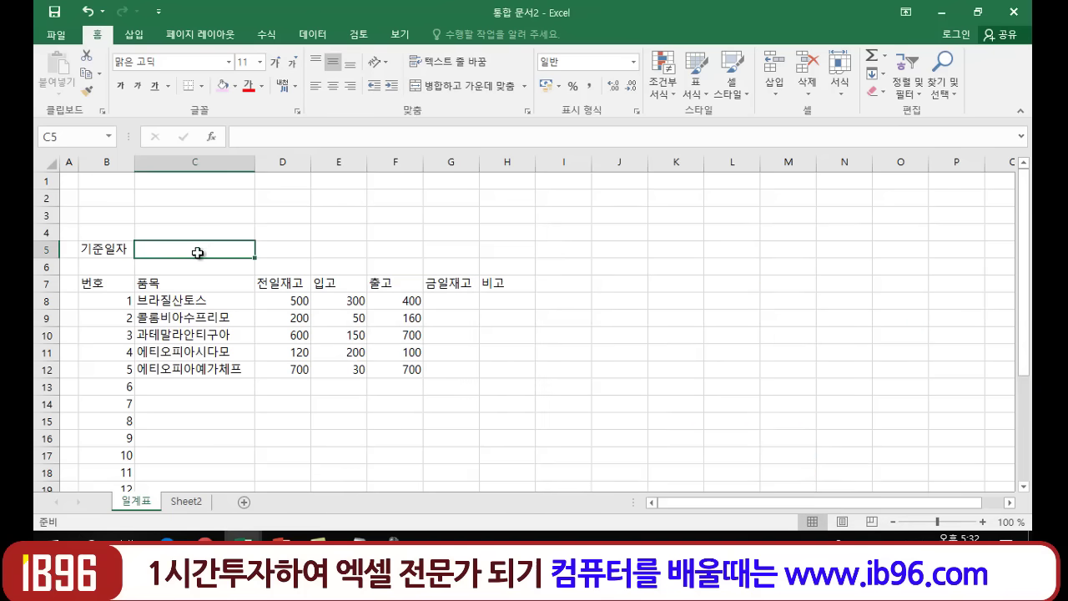
{"action": "type", "text": "2-1"}
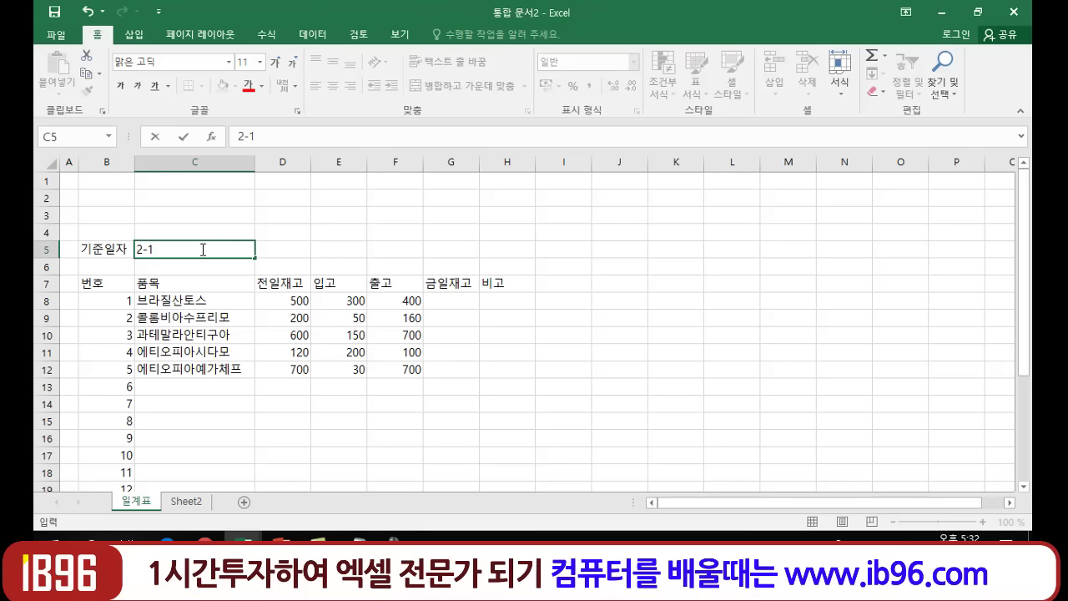
{"action": "key", "text": "Return"}
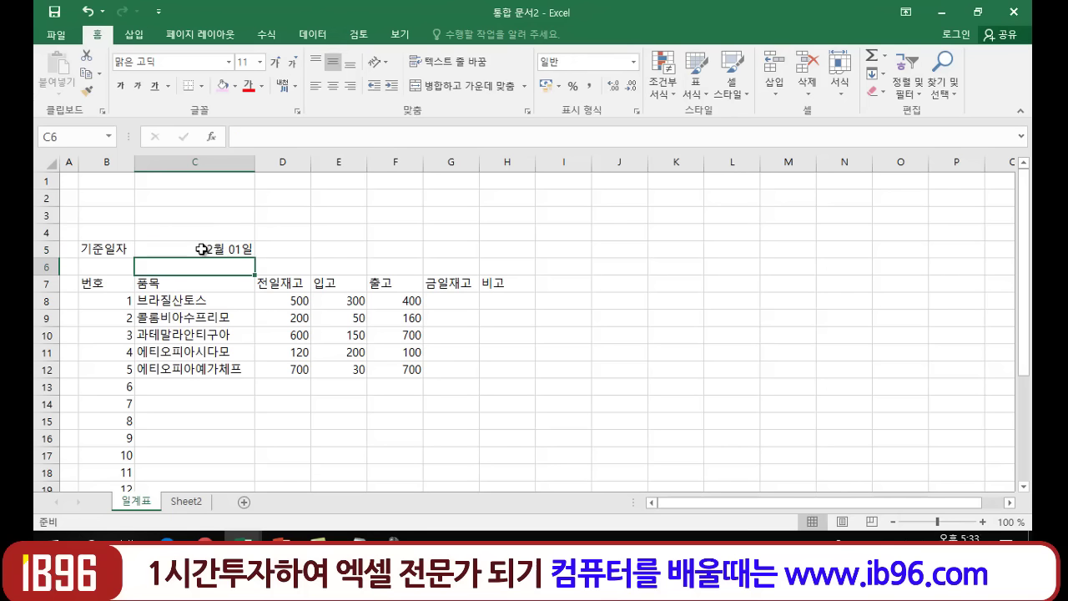
{"action": "left_click", "coordinate": [225, 251]}
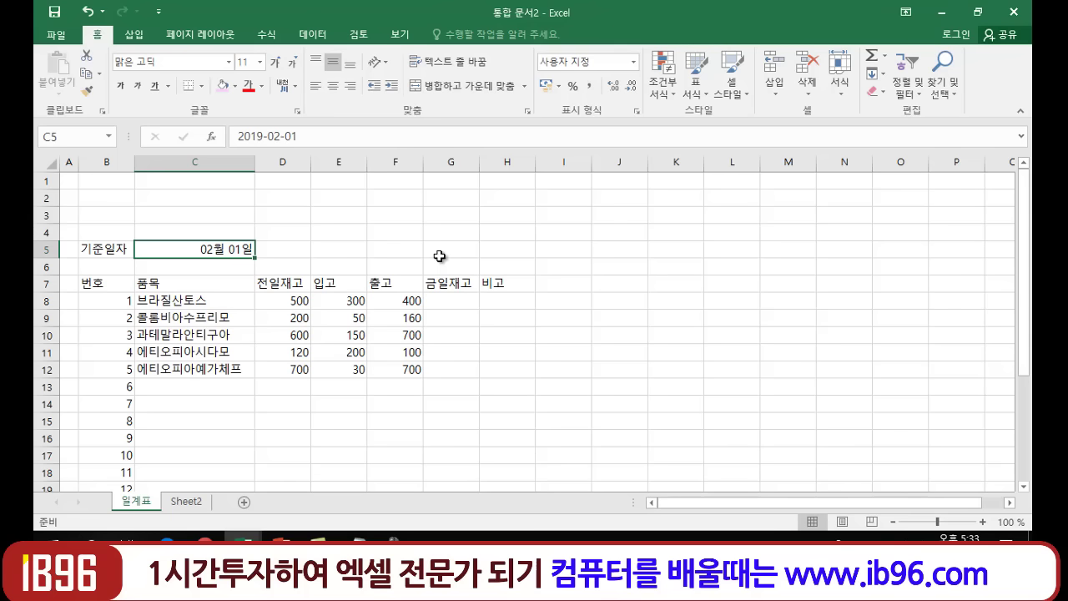
Look over the inventory table, checking the 에티오피아시다모 item and its 150 and 700 amounts.
{"action": "left_click", "coordinate": [334, 441]}
{"action": "left_click", "coordinate": [636, 381]}
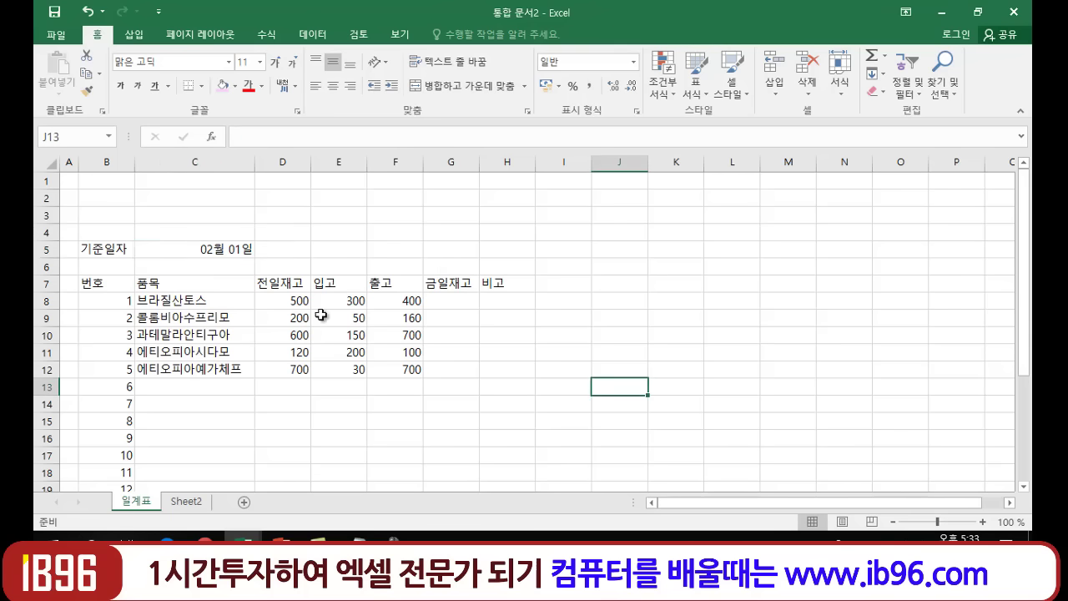
{"action": "scroll", "coordinate": [488, 372], "scroll_direction": "down", "scroll_amount": 3}
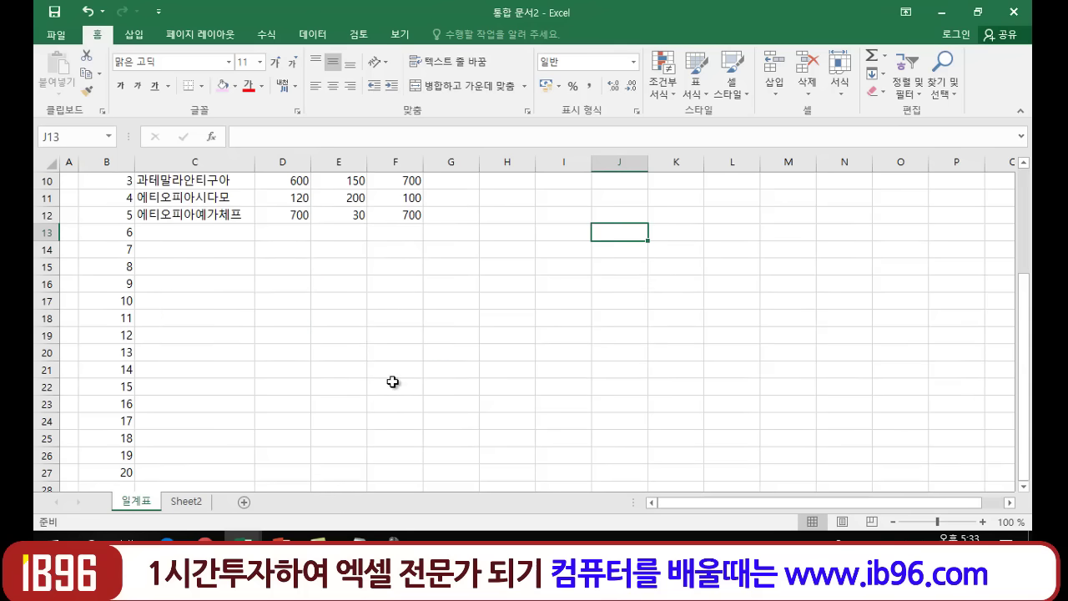
{"action": "scroll", "coordinate": [392, 382], "scroll_direction": "down", "scroll_amount": 1}
{"action": "scroll", "coordinate": [393, 382], "scroll_direction": "up", "scroll_amount": 4}
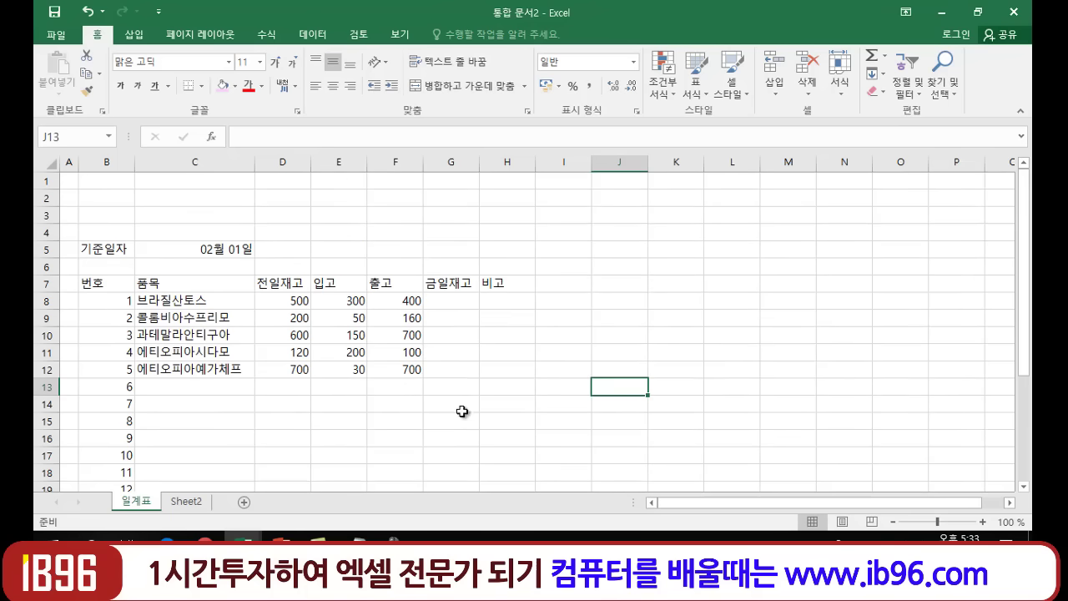
{"action": "left_click", "coordinate": [343, 403]}
{"action": "left_click", "coordinate": [671, 403]}
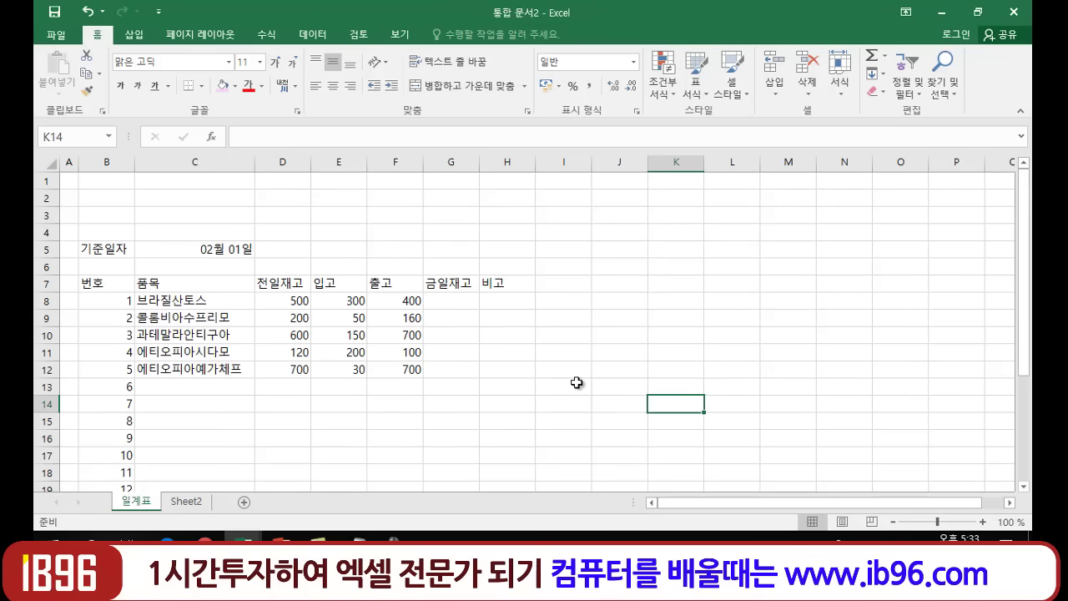
{"action": "left_click", "coordinate": [233, 347]}
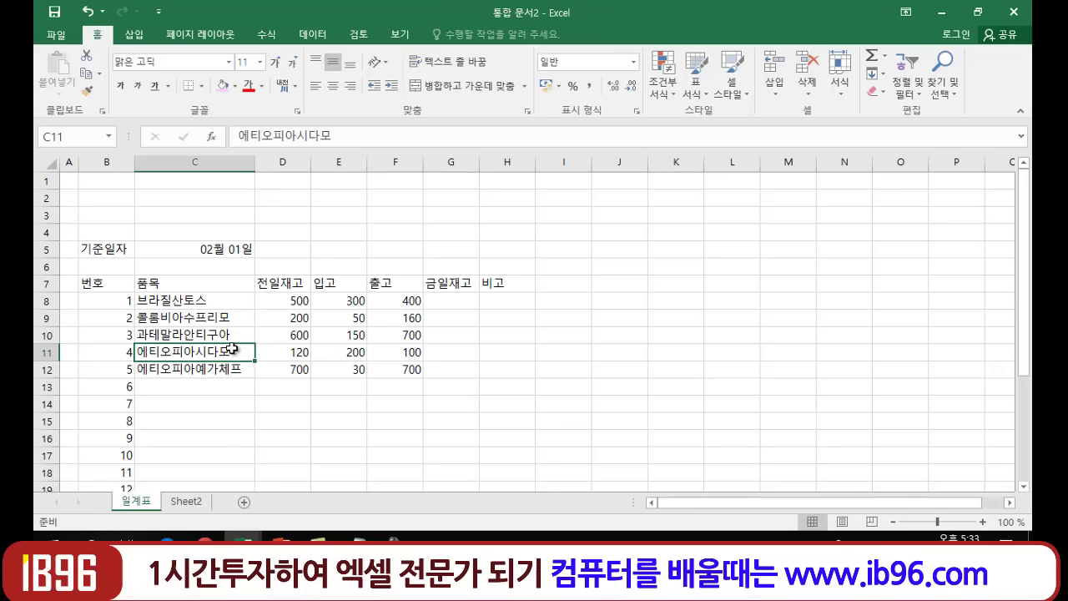
{"action": "left_click", "coordinate": [344, 337]}
{"action": "left_click", "coordinate": [407, 341]}
{"action": "left_click", "coordinate": [464, 419]}
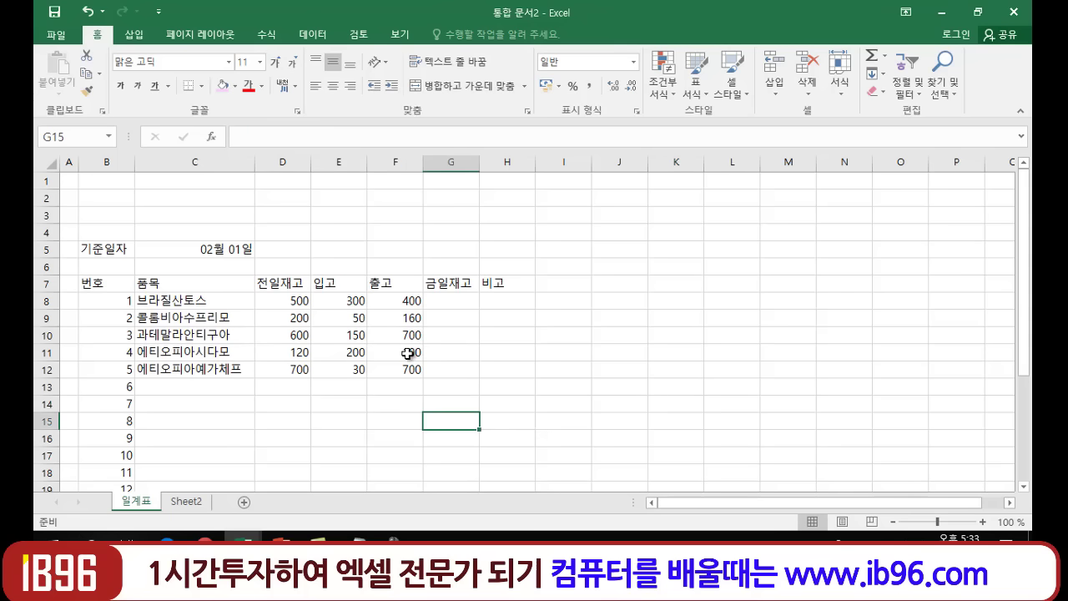
Walk down the 금일재고 column from its header through G8–G12, then back to G8.
{"action": "left_click", "coordinate": [457, 282]}
{"action": "left_click", "coordinate": [449, 302]}
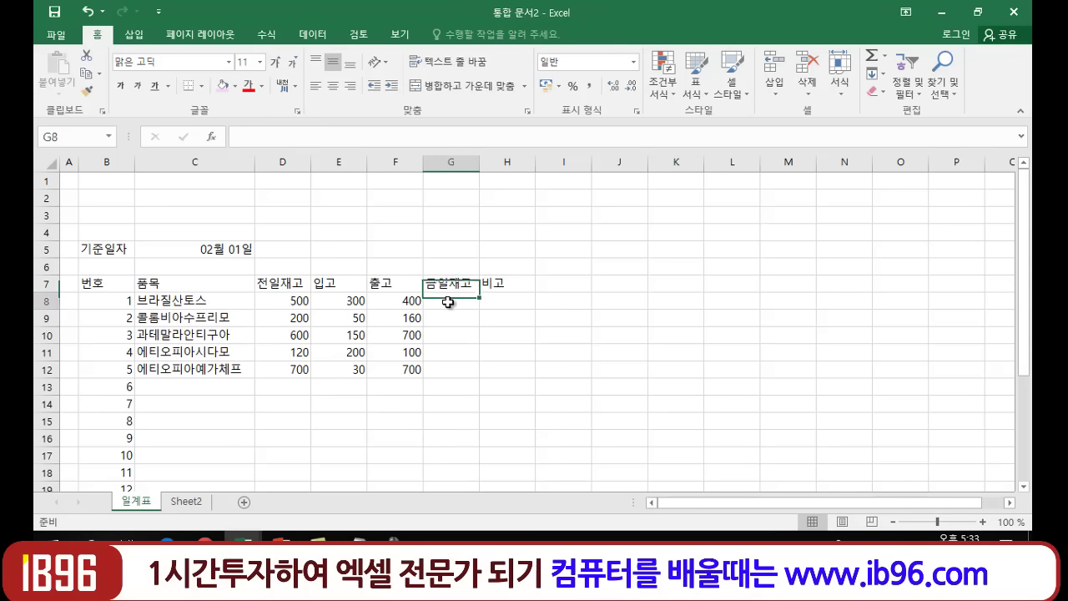
{"action": "left_click", "coordinate": [446, 318]}
{"action": "left_click", "coordinate": [445, 335]}
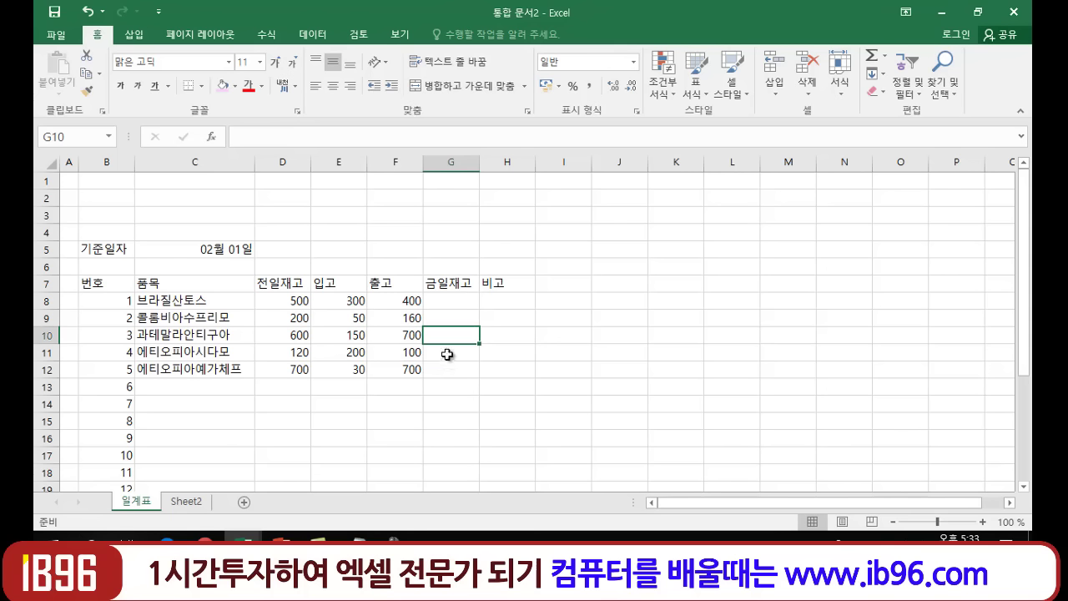
{"action": "left_click", "coordinate": [445, 352]}
{"action": "left_click", "coordinate": [448, 367]}
{"action": "left_click", "coordinate": [464, 304]}
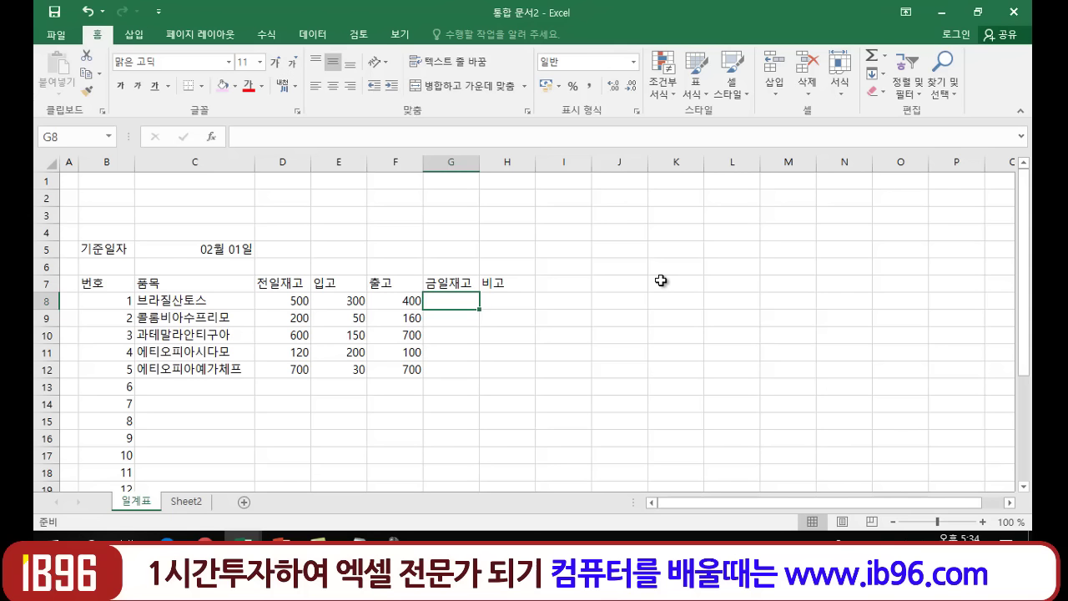
Step through G8–G12 again and settle on G8, where the first stock formula goes.
{"action": "left_click", "coordinate": [585, 357]}
{"action": "left_click", "coordinate": [463, 304]}
{"action": "left_click", "coordinate": [474, 354]}
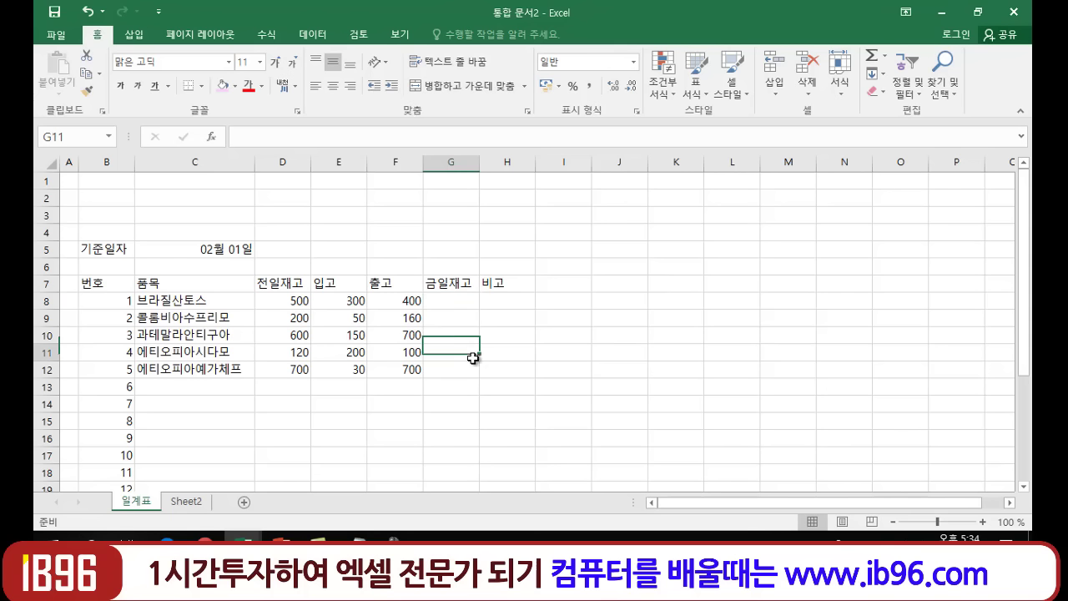
{"action": "left_click", "coordinate": [456, 302]}
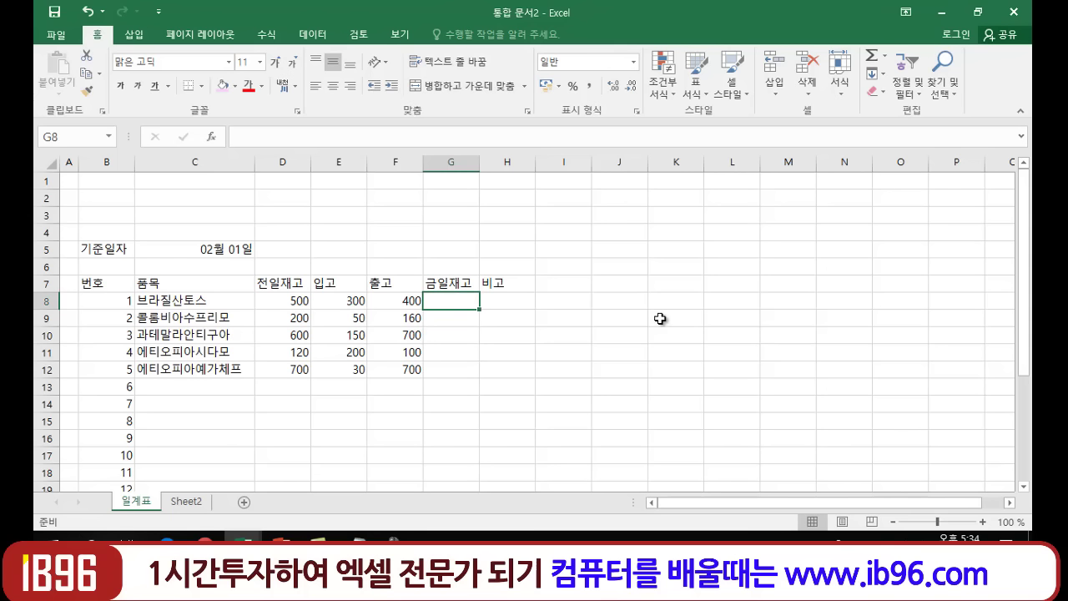
{"action": "left_click", "coordinate": [556, 424]}
{"action": "left_click", "coordinate": [427, 299]}
{"action": "left_click", "coordinate": [439, 319]}
{"action": "left_click", "coordinate": [442, 335]}
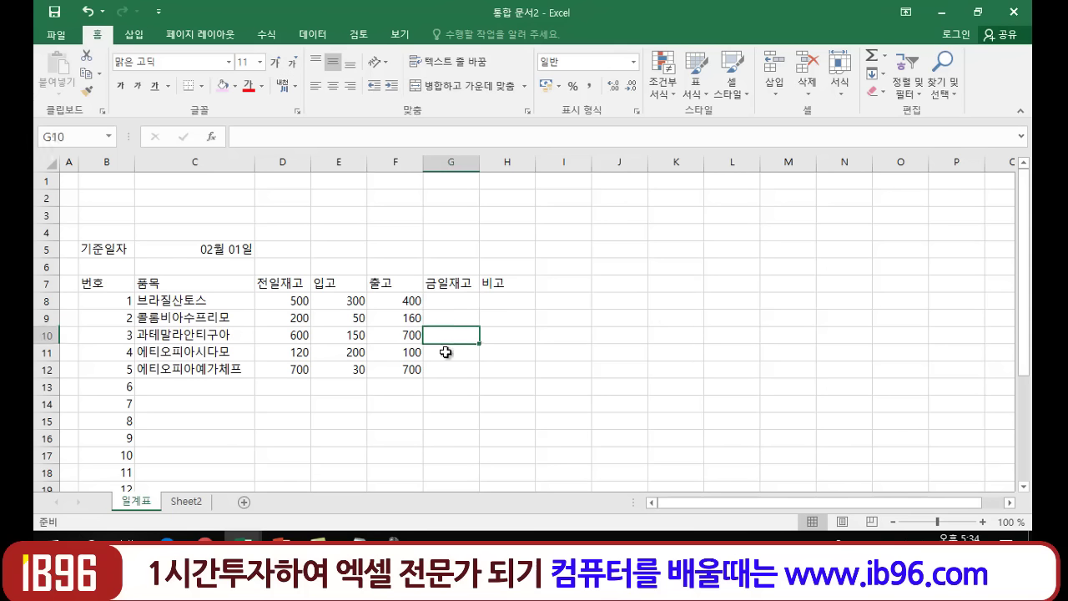
{"action": "left_click", "coordinate": [451, 369]}
{"action": "left_click", "coordinate": [451, 303]}
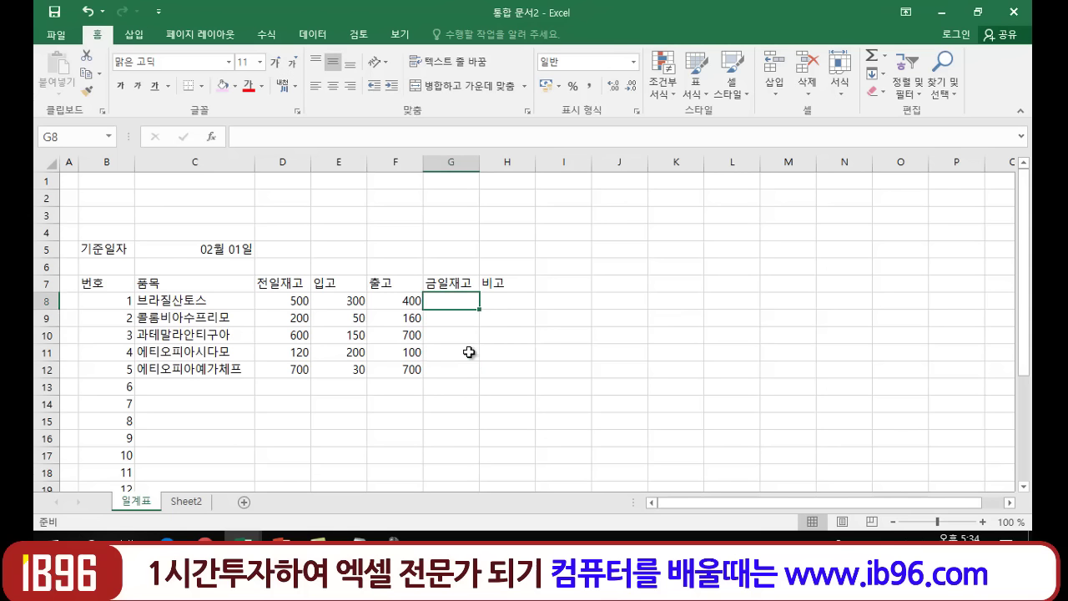
{"action": "left_click", "coordinate": [435, 319]}
{"action": "left_click", "coordinate": [439, 335]}
{"action": "left_click", "coordinate": [440, 355]}
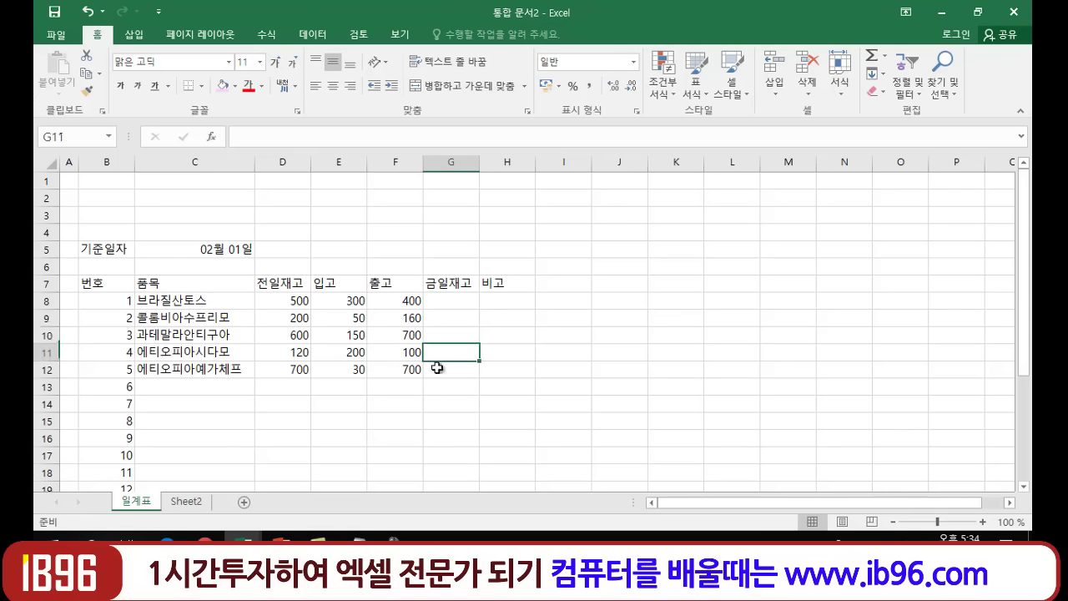
{"action": "left_click", "coordinate": [436, 370]}
{"action": "left_click", "coordinate": [756, 367]}
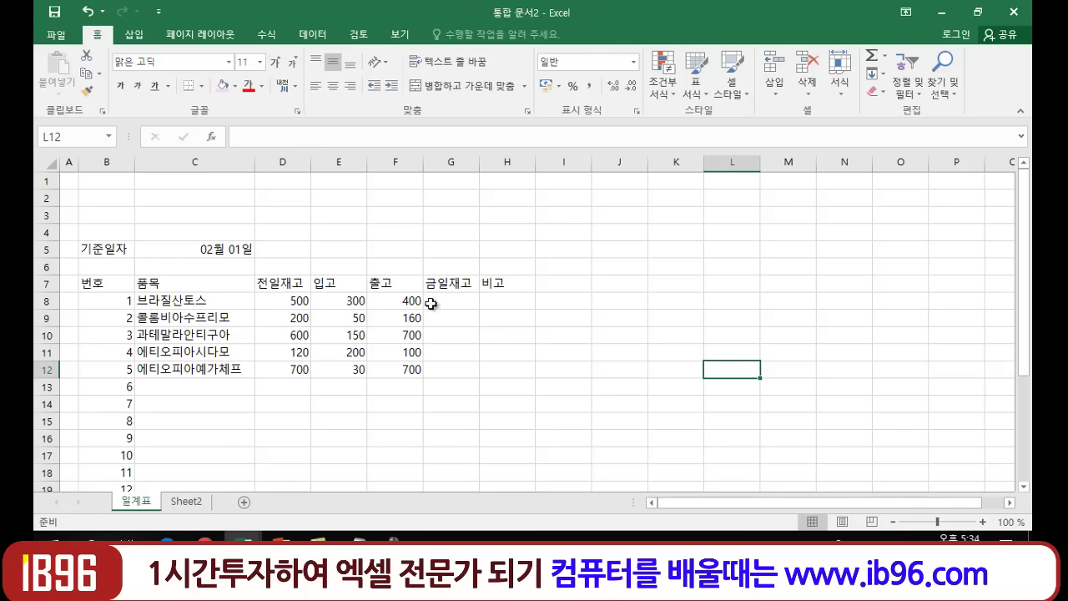
{"action": "left_click", "coordinate": [452, 288]}
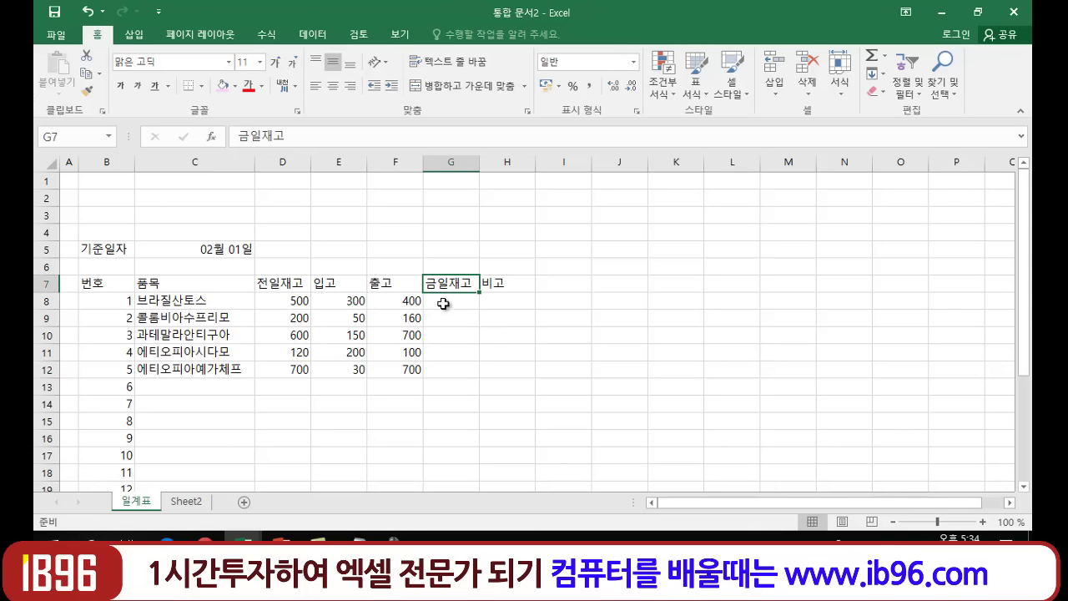
{"action": "left_click", "coordinate": [475, 303]}
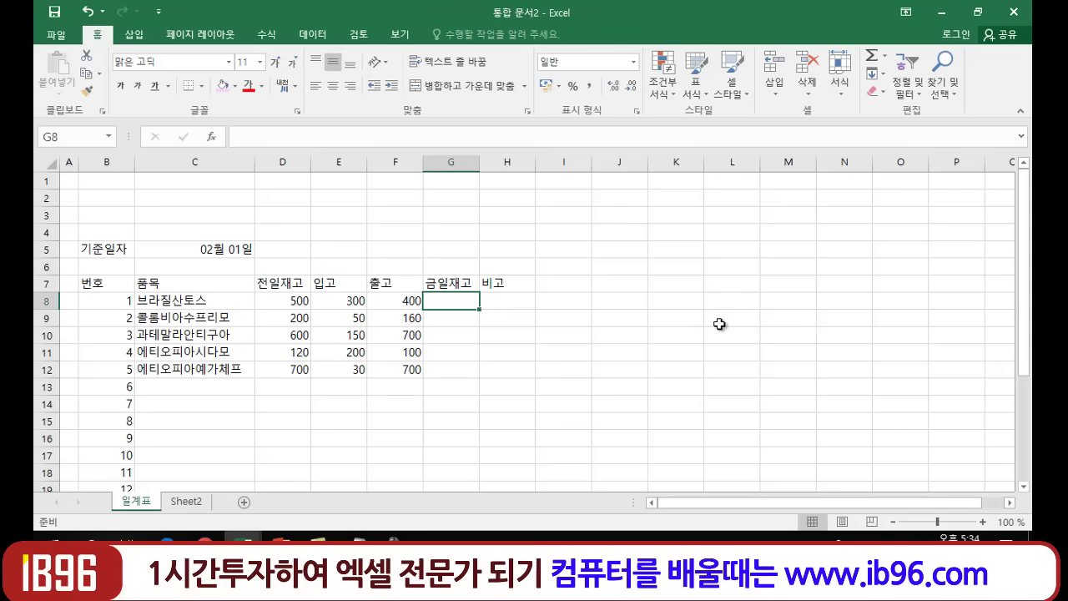
In the Notepad notes, replace the '2-1' line with '='.
{"action": "left_click", "coordinate": [359, 539]}
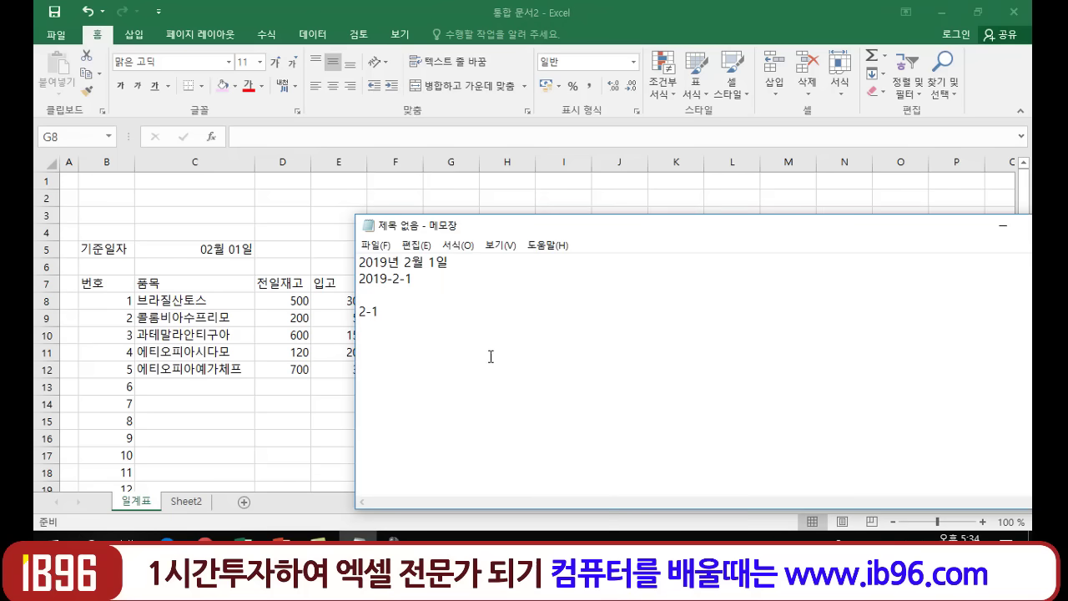
{"action": "key", "text": "BackSpace"}
{"action": "key", "text": "BackSpace"}
{"action": "key", "text": "BackSpace"}
{"action": "type", "text": "="}
Back in Excel, enter =300+200 in M6 and plain 300+200 in M7.
{"action": "left_click", "coordinate": [1003, 225]}
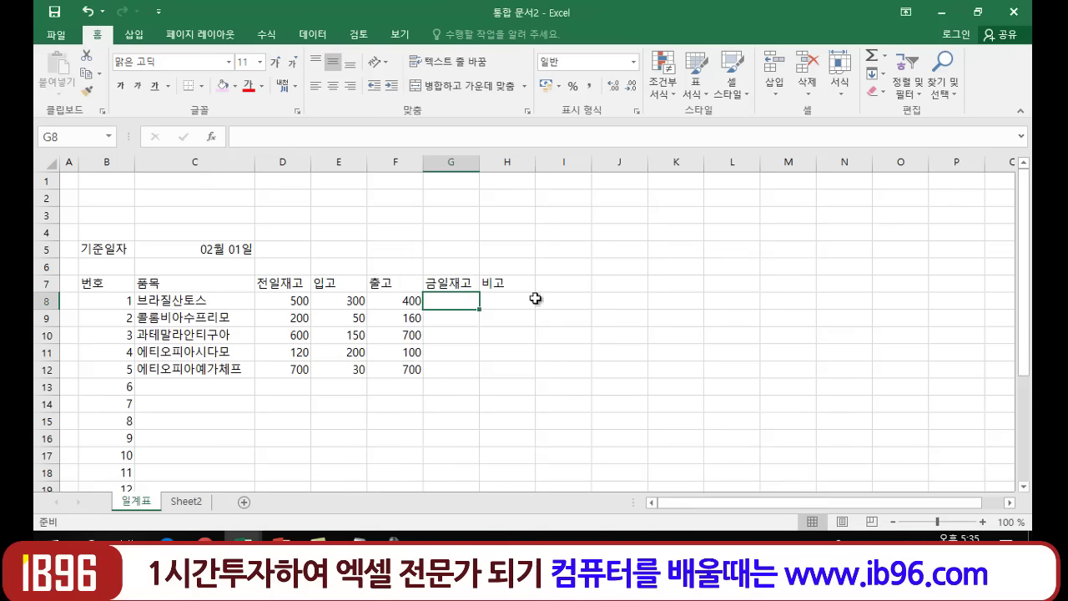
{"action": "left_click", "coordinate": [783, 265]}
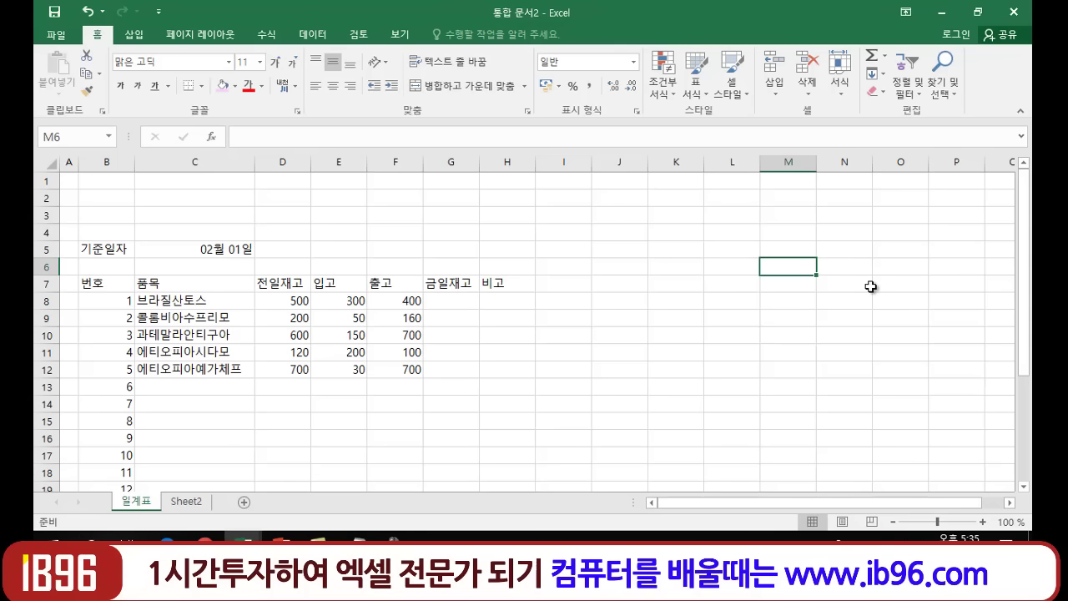
{"action": "type", "text": "="}
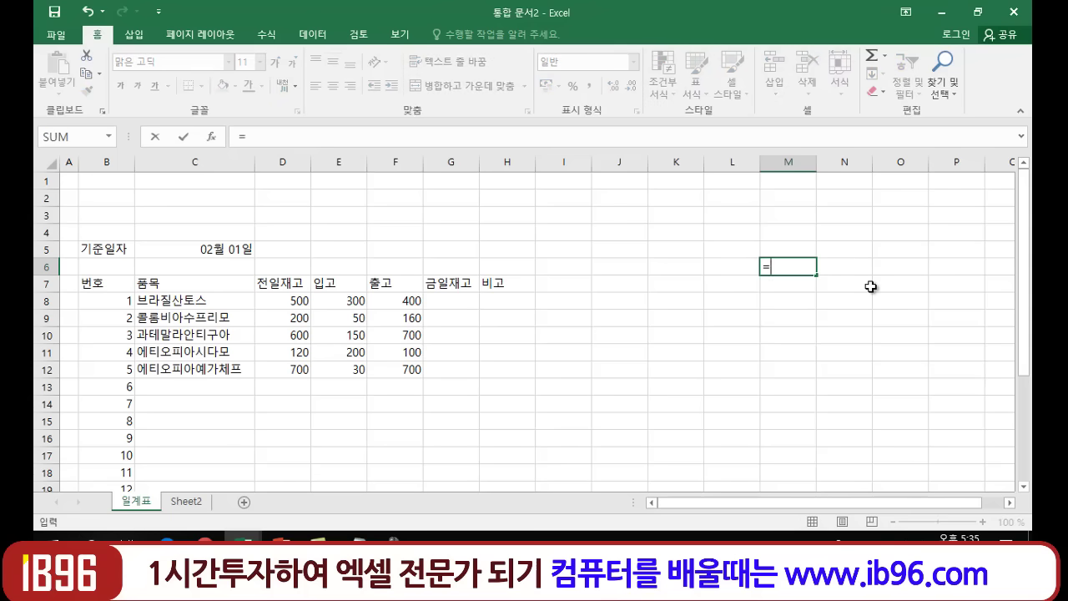
{"action": "type", "text": "3"}
{"action": "type", "text": "00+200"}
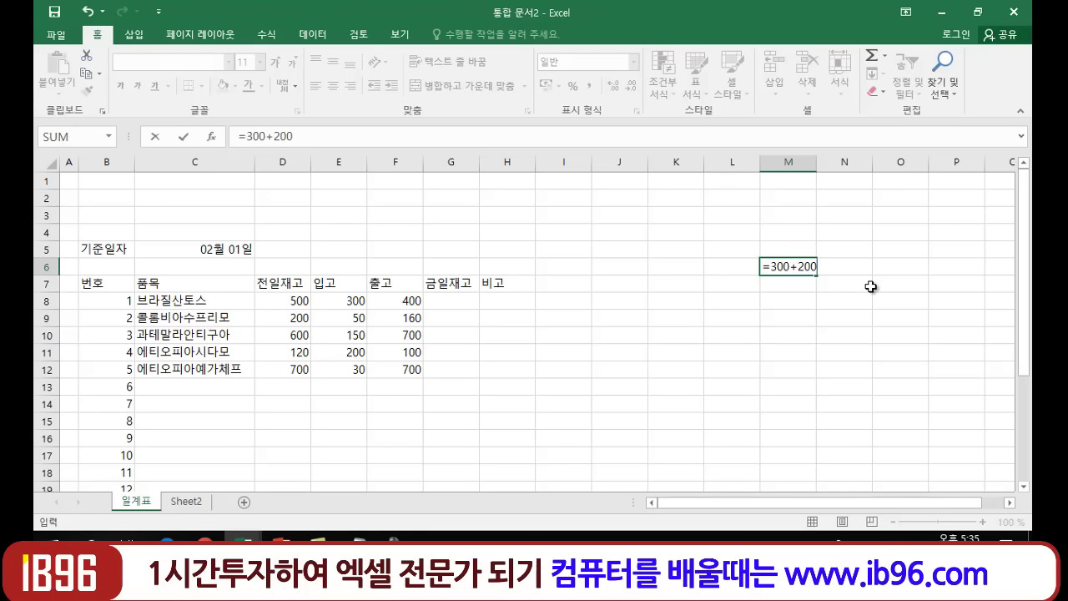
{"action": "key", "text": "Return"}
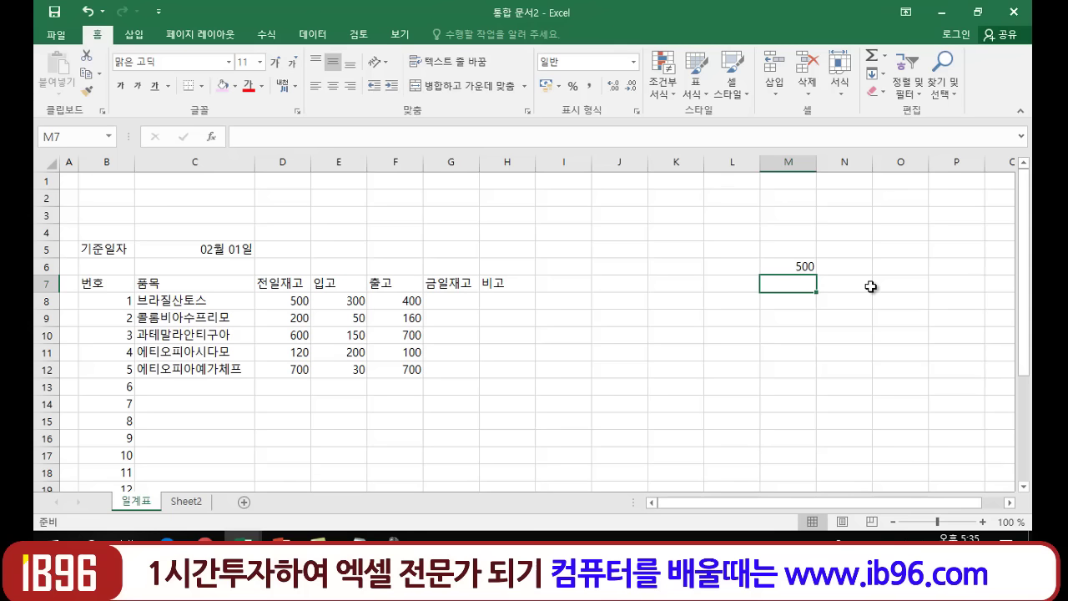
{"action": "type", "text": "300"}
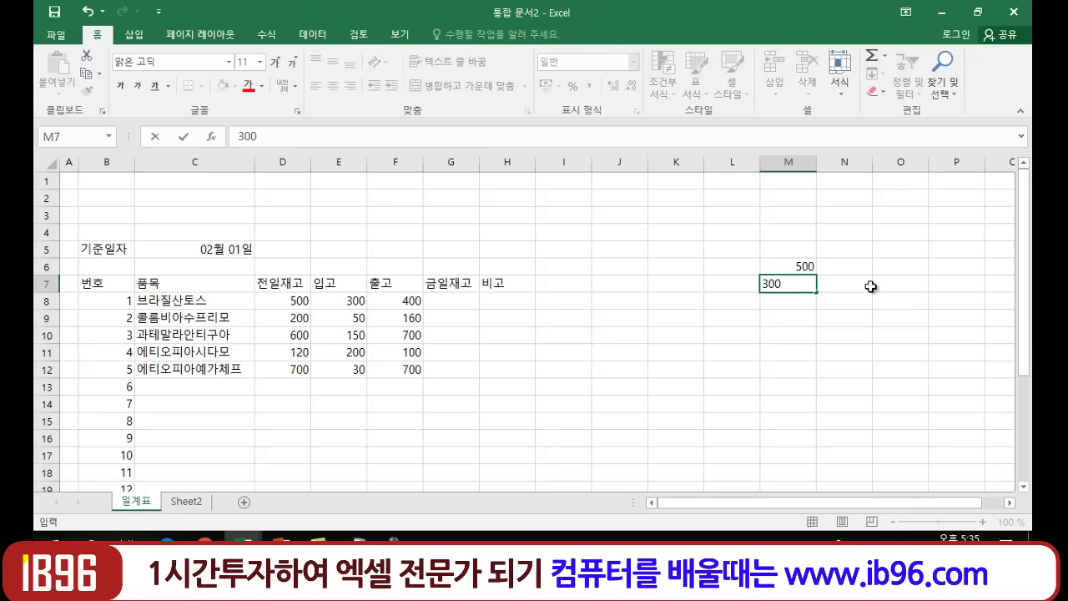
{"action": "type", "text": "+200"}
{"action": "key", "text": "Return"}
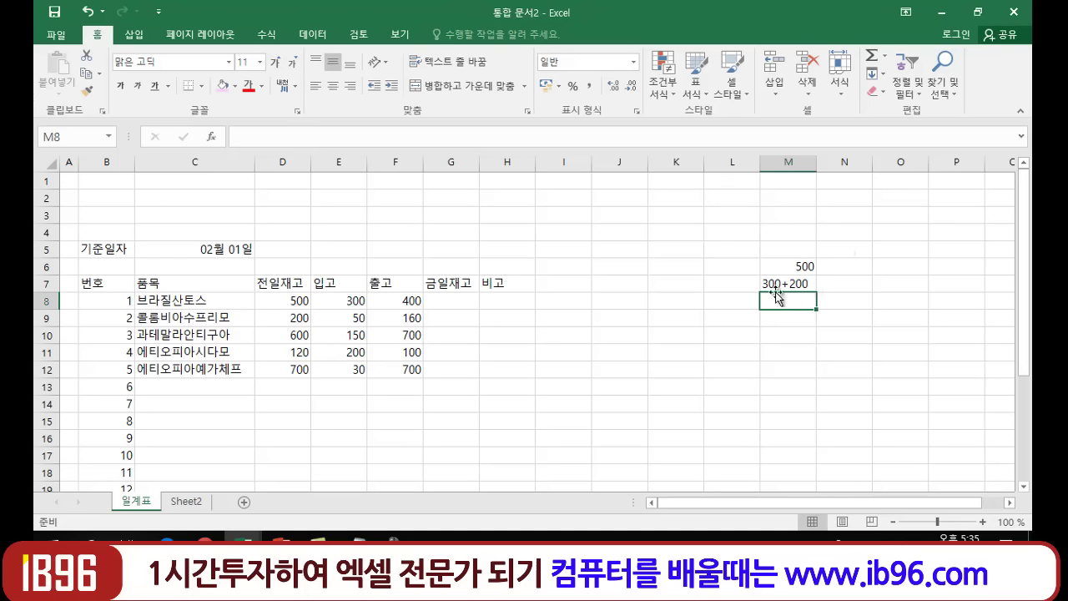
Add a leading = to M7's entry so it also calculates 500.
{"action": "left_click", "coordinate": [780, 284]}
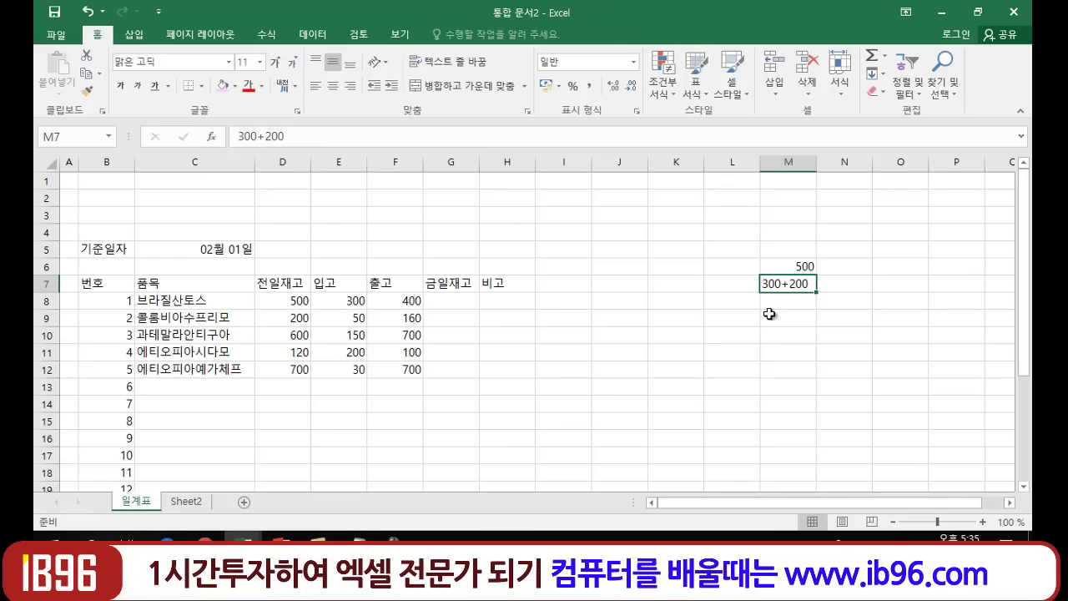
{"action": "left_click", "coordinate": [237, 136]}
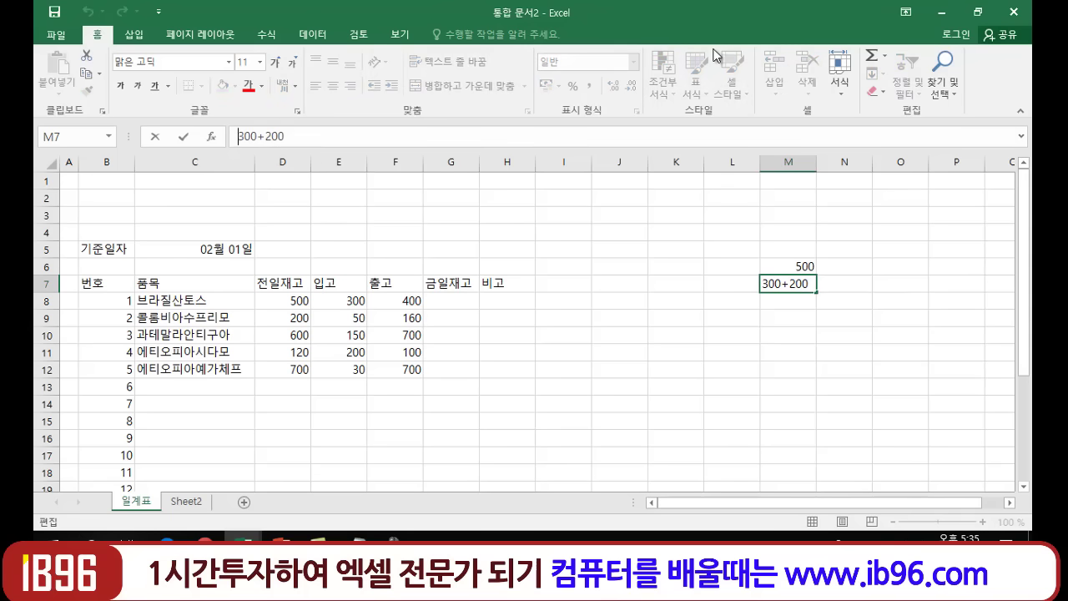
{"action": "type", "text": "="}
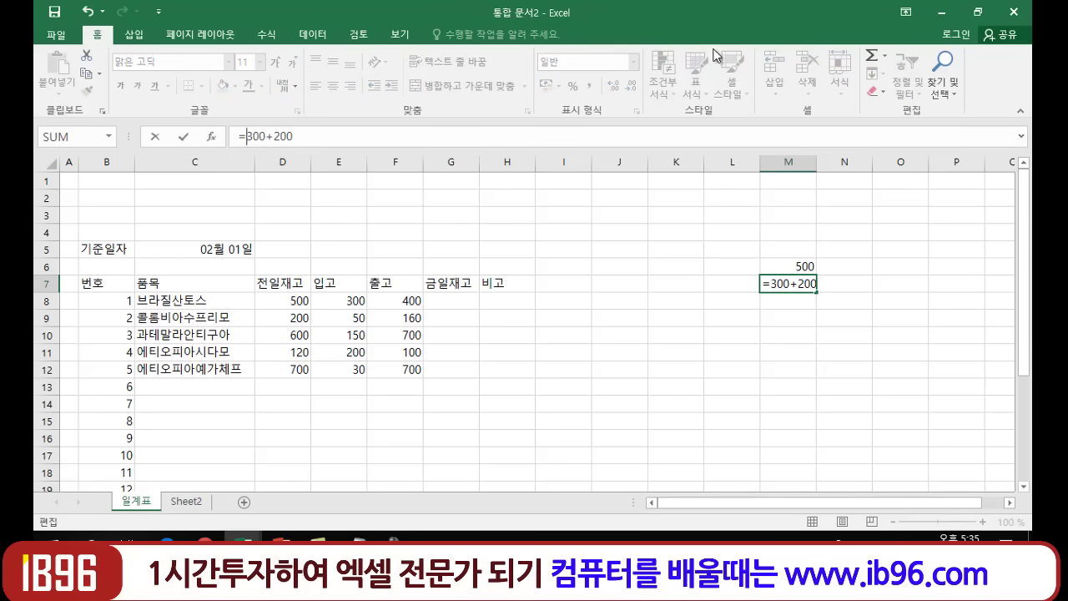
{"action": "key", "text": "Return"}
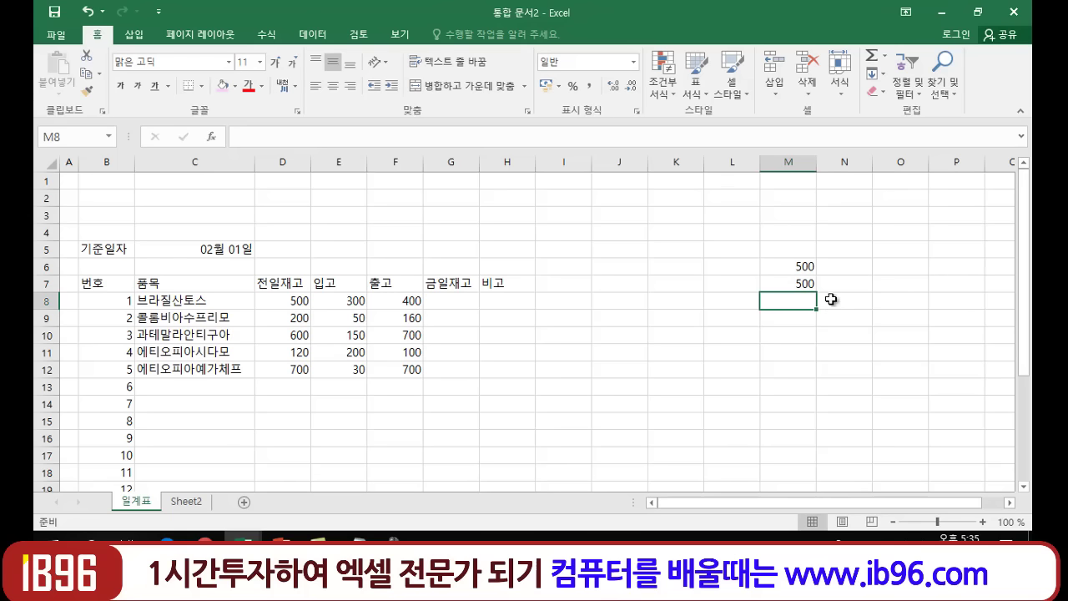
{"action": "left_click", "coordinate": [803, 284]}
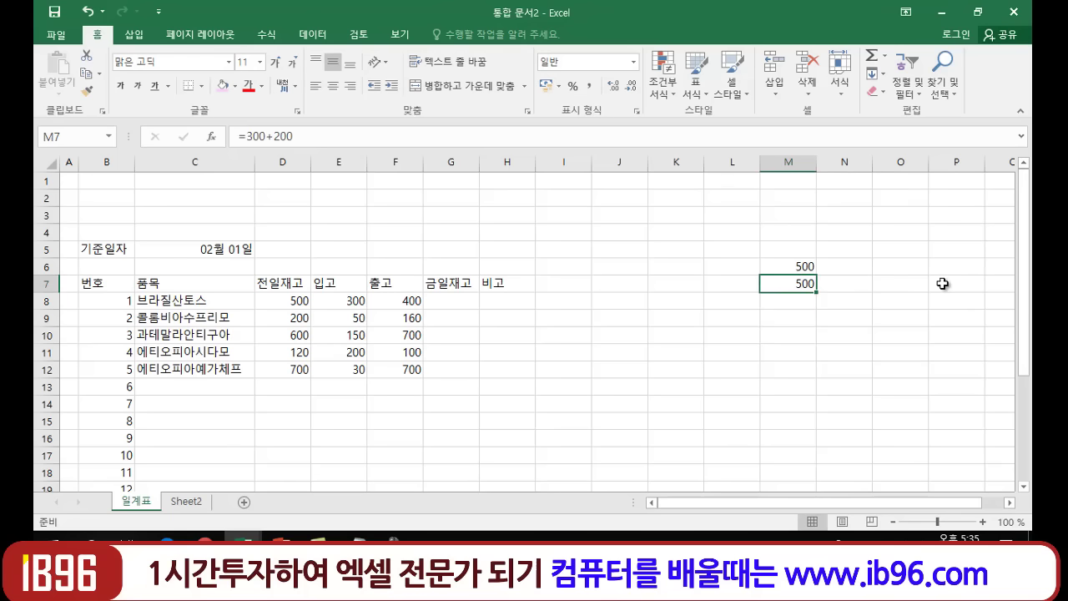
Clear the two practice values from M6:M7.
{"action": "left_click_drag", "start_coordinate": [799, 266], "coordinate": [800, 286]}
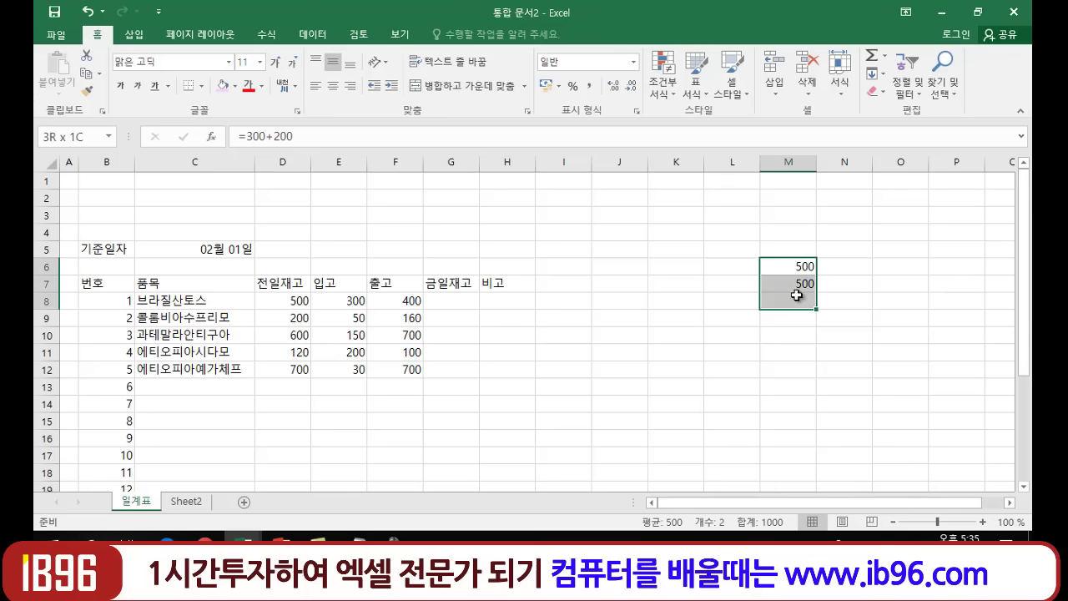
{"action": "key", "text": "Delete"}
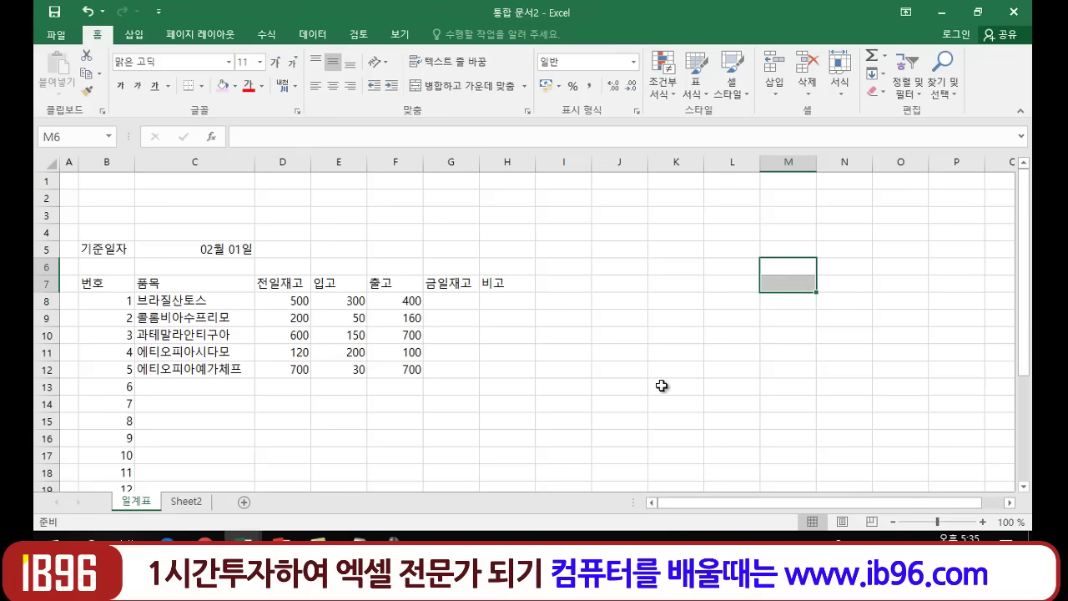
{"action": "left_click", "coordinate": [664, 387]}
Enter =D8+E8-F8 in G8 so the first item's 금일재고 shows 400.
{"action": "left_click", "coordinate": [452, 303]}
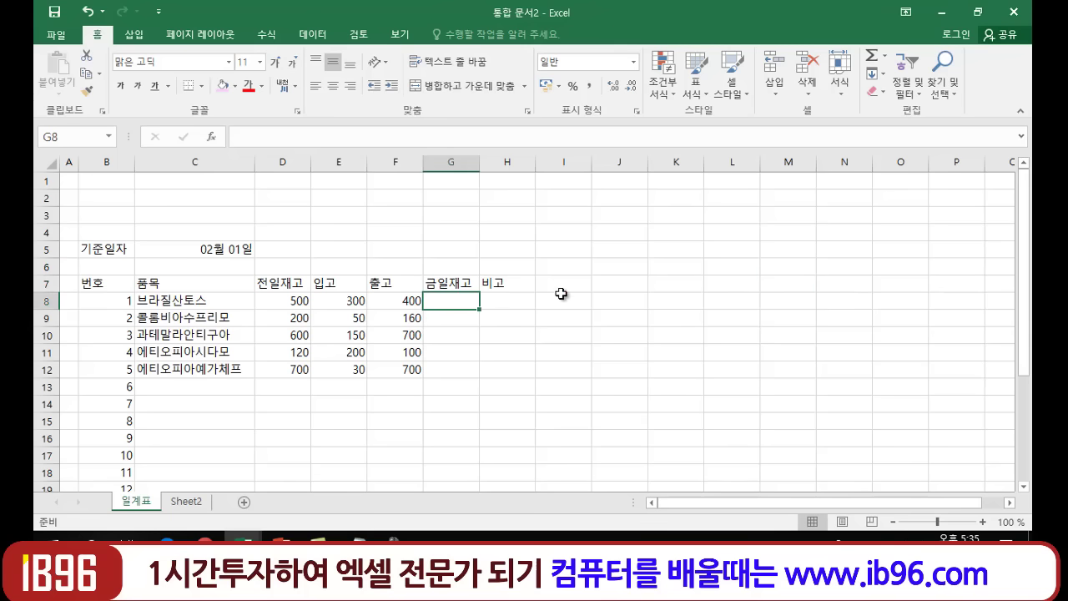
{"action": "type", "text": "="}
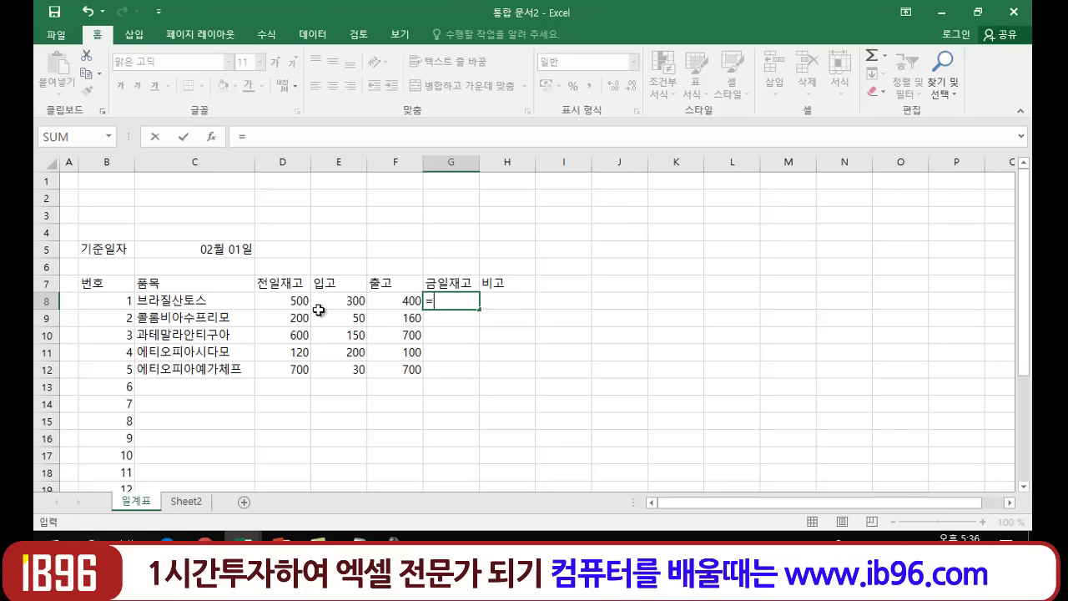
{"action": "left_click", "coordinate": [291, 301]}
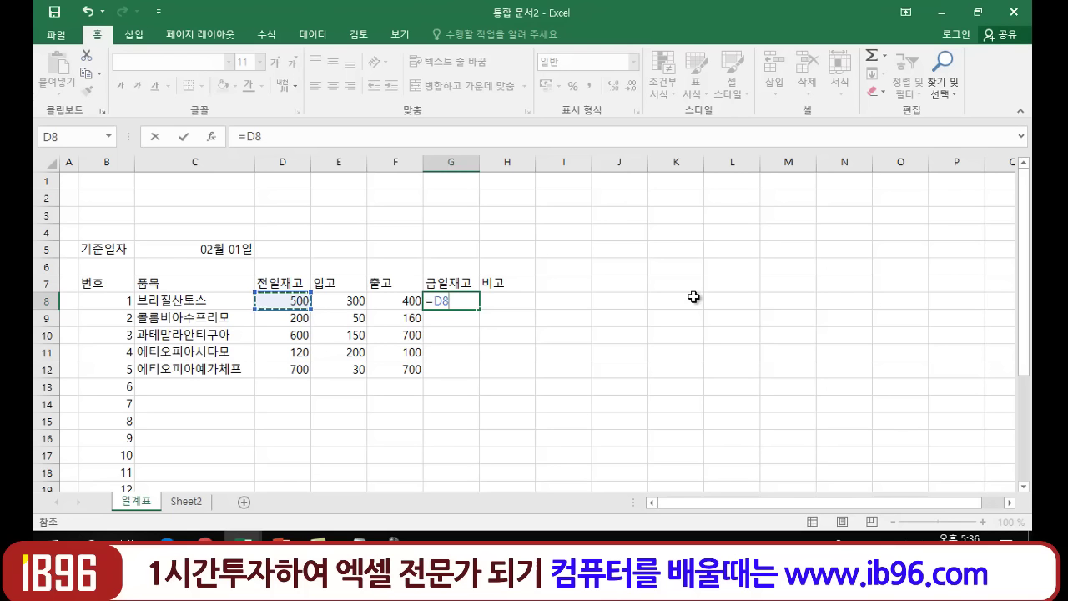
{"action": "type", "text": "+"}
{"action": "left_click", "coordinate": [346, 302]}
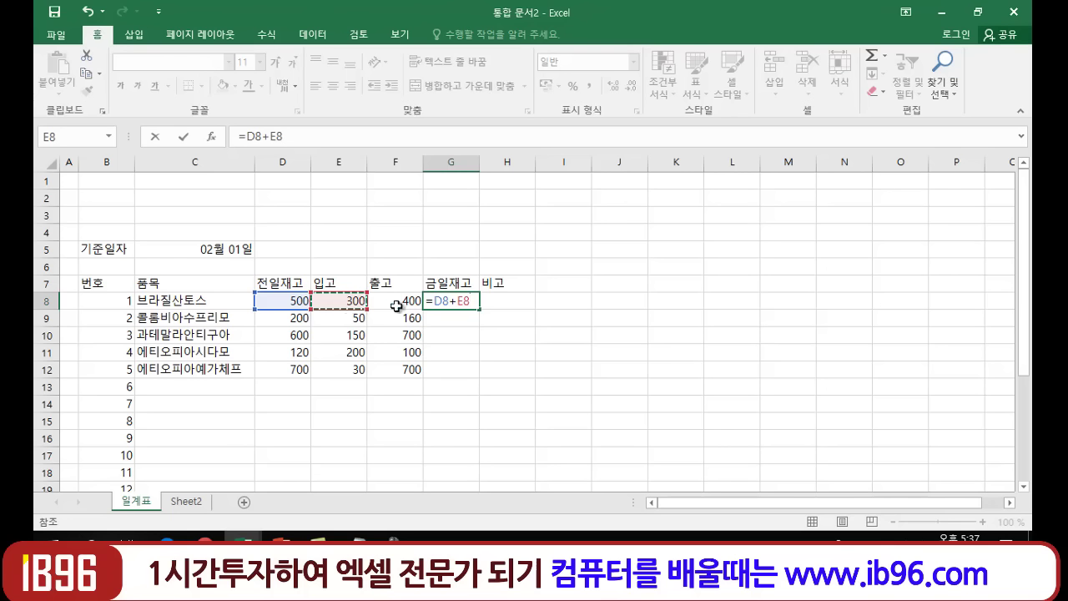
{"action": "type", "text": "-"}
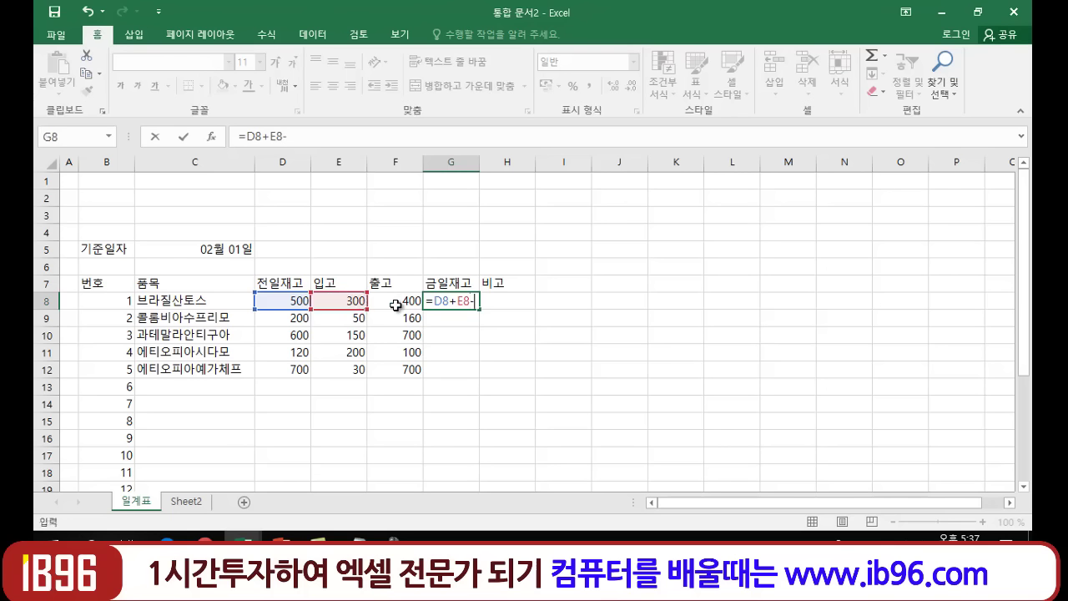
{"action": "left_click", "coordinate": [395, 306]}
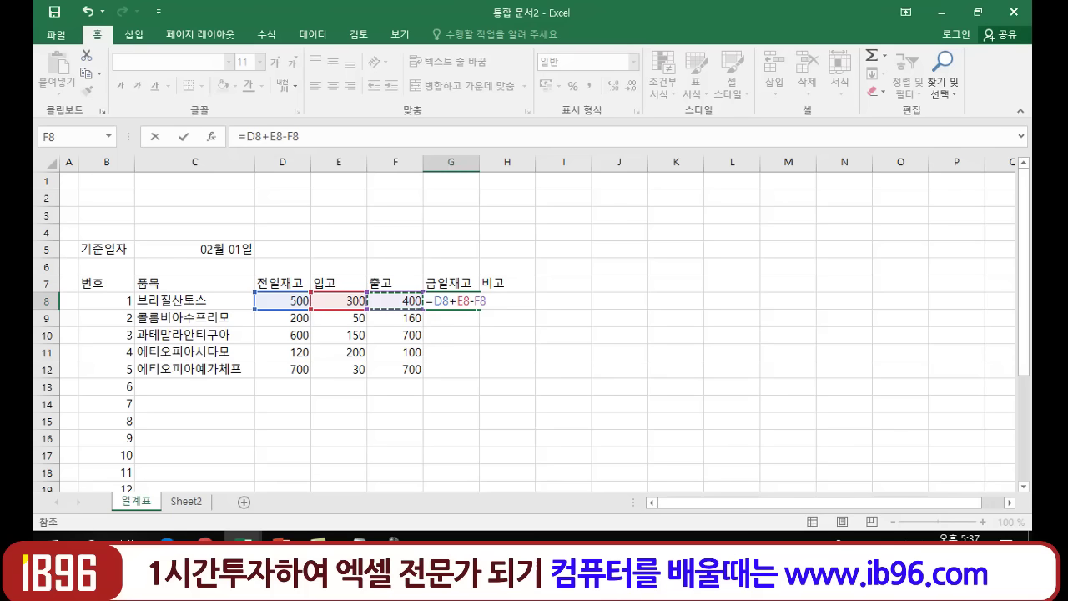
{"action": "key", "text": "Return"}
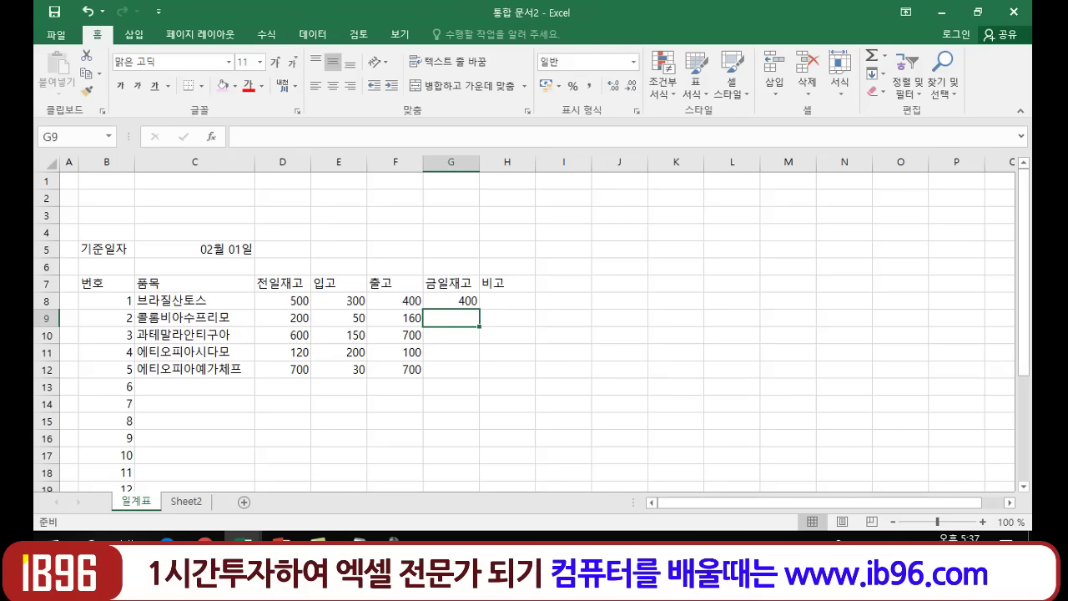
{"action": "left_click", "coordinate": [451, 299]}
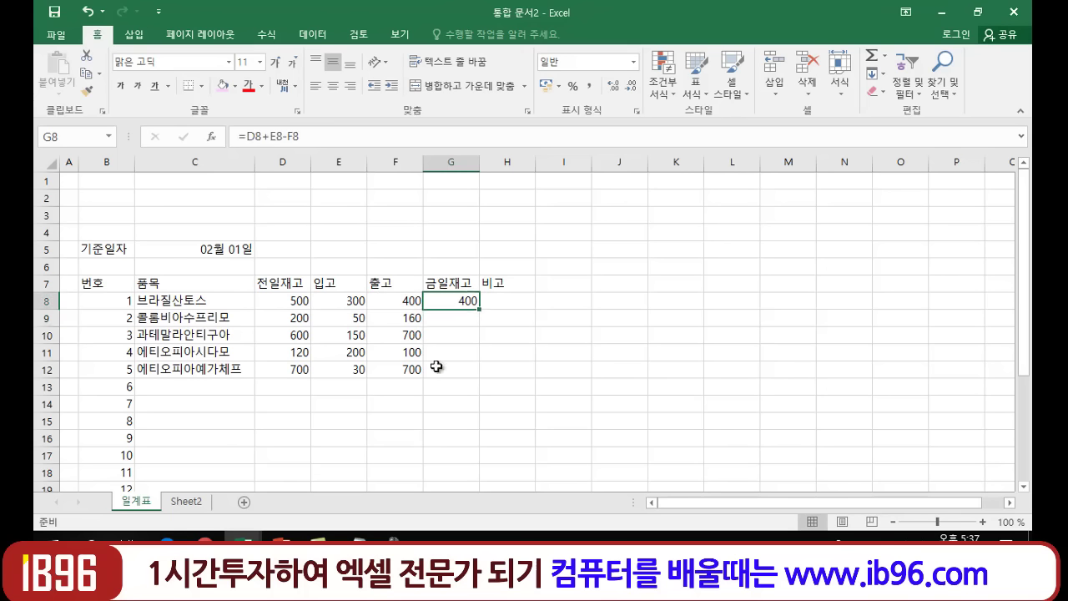
Recheck G8's stock formula while moving around the 금일재고 column.
{"action": "left_click", "coordinate": [458, 351]}
{"action": "left_click", "coordinate": [563, 335]}
{"action": "left_click", "coordinate": [451, 302]}
{"action": "left_click", "coordinate": [465, 321]}
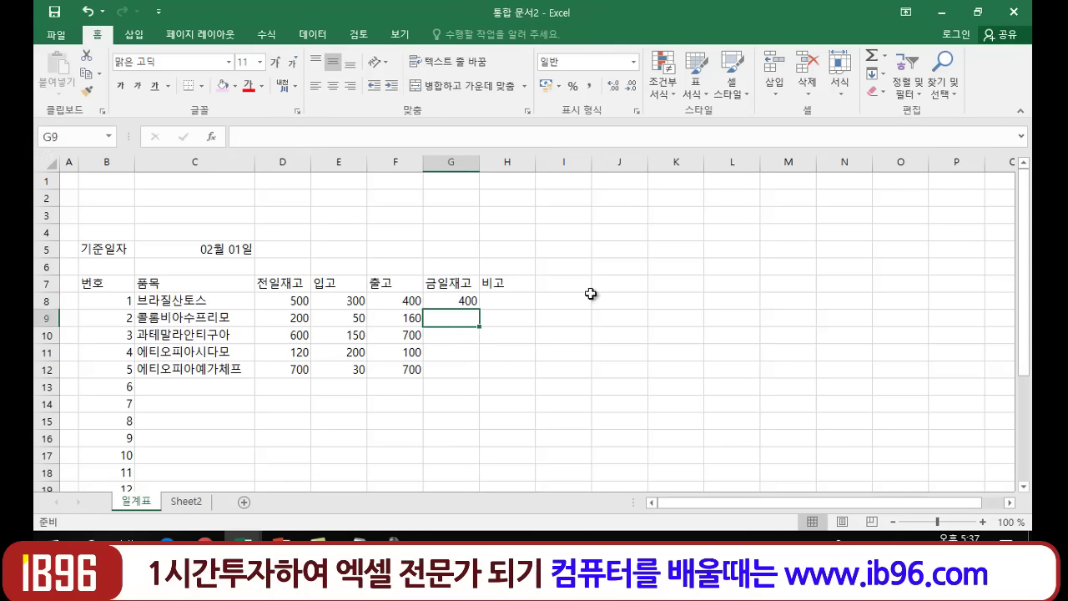
{"action": "left_click", "coordinate": [508, 335]}
{"action": "left_click", "coordinate": [459, 302]}
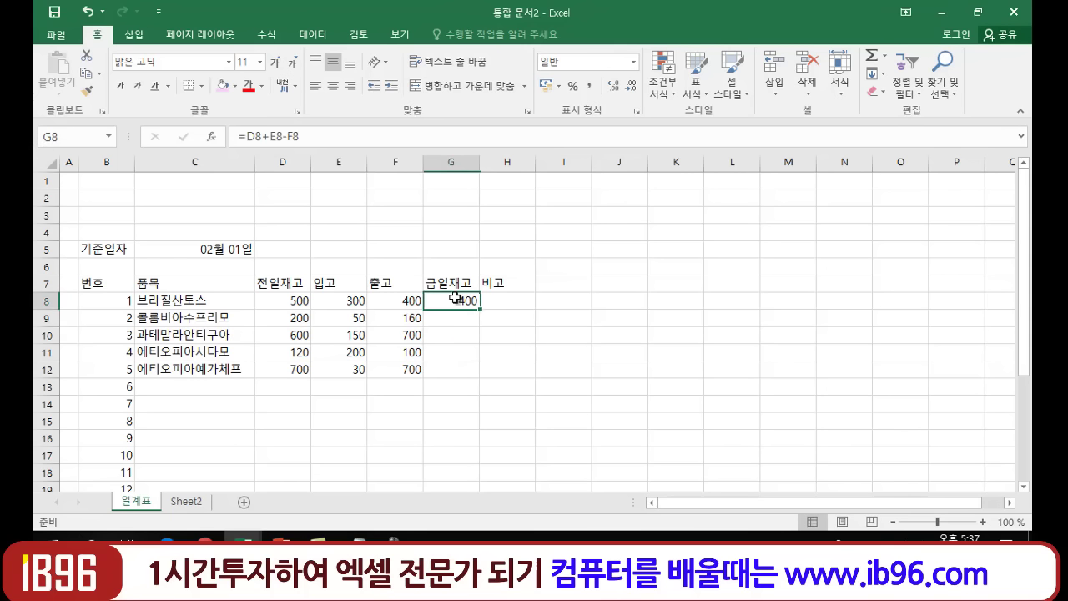
{"action": "left_click", "coordinate": [523, 370]}
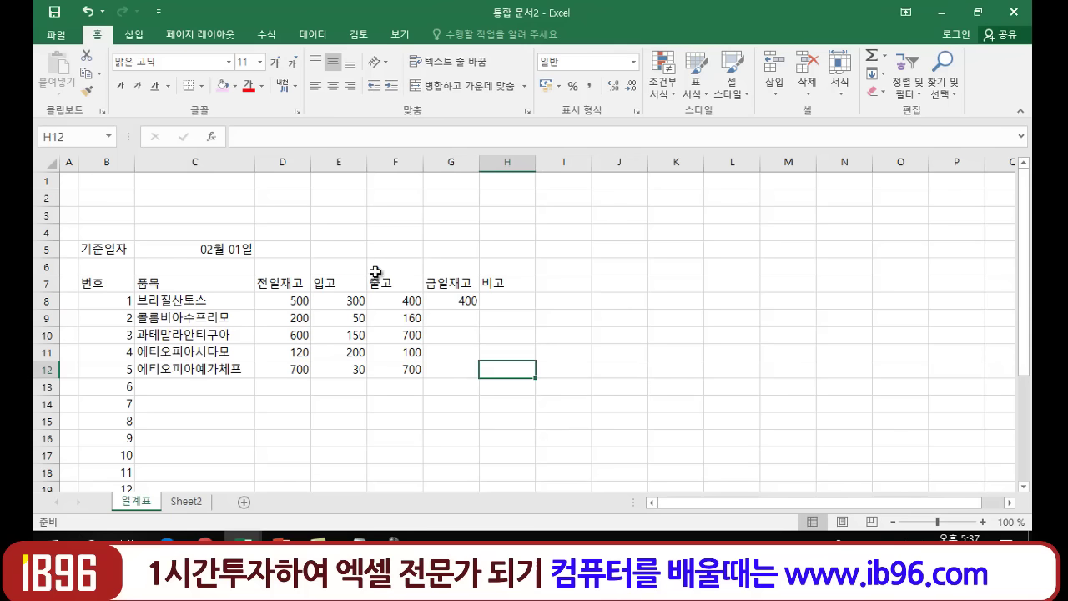
{"action": "left_click", "coordinate": [462, 298]}
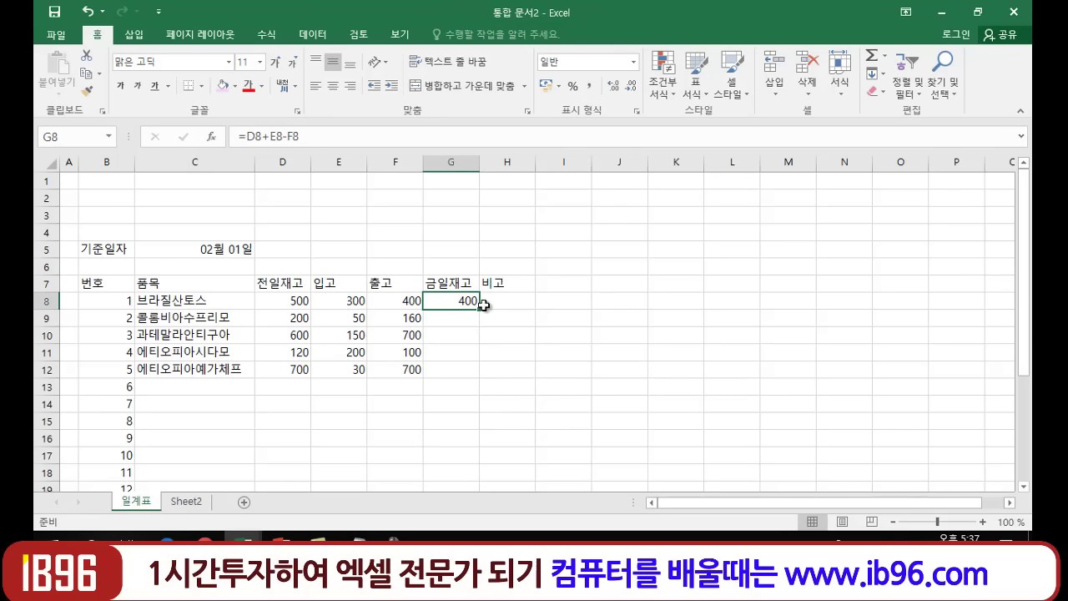
Enter =D9+E9-F9 in G9, giving 90 for the second item.
{"action": "left_click", "coordinate": [448, 317]}
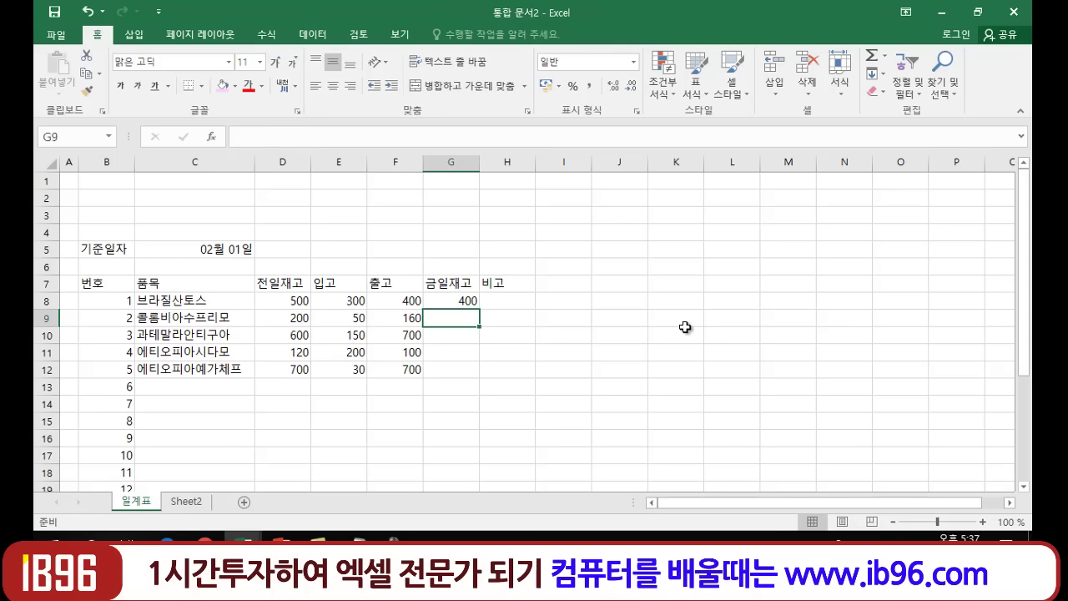
{"action": "type", "text": "="}
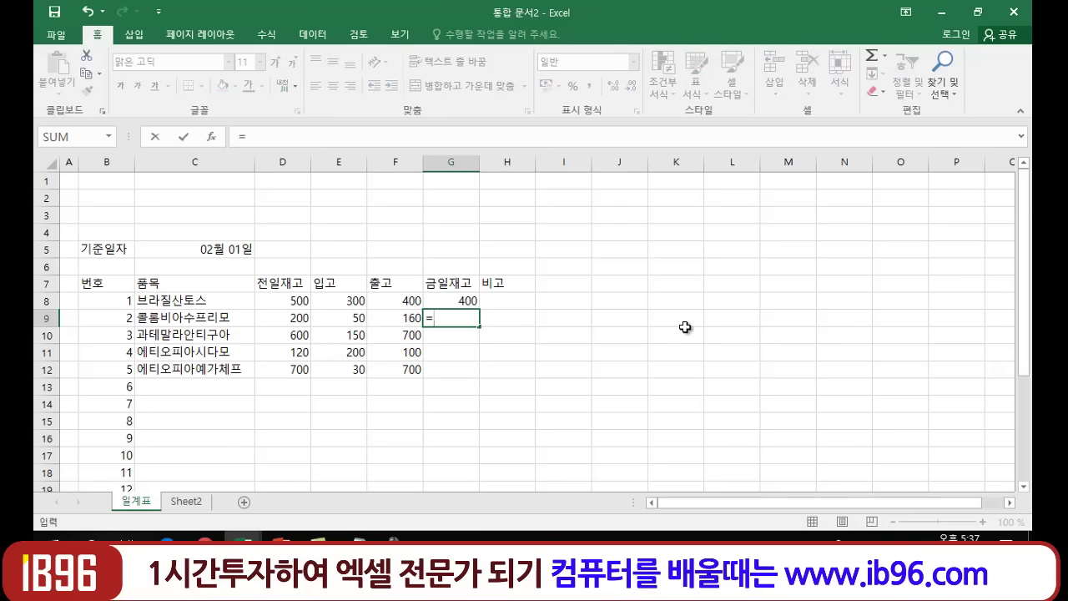
{"action": "left_click", "coordinate": [291, 318]}
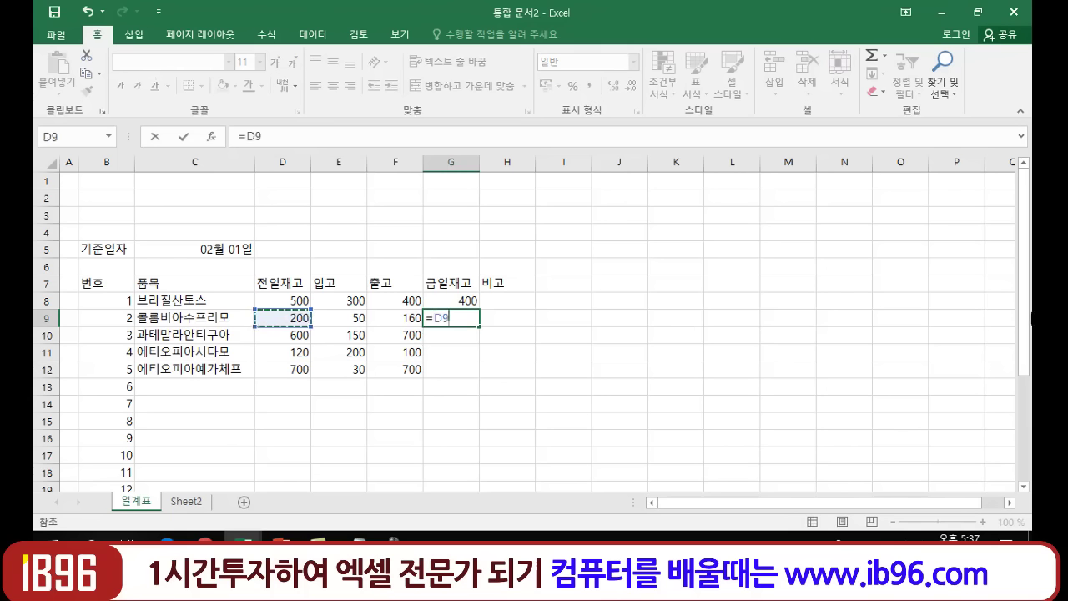
{"action": "type", "text": "+"}
{"action": "left_click", "coordinate": [346, 317]}
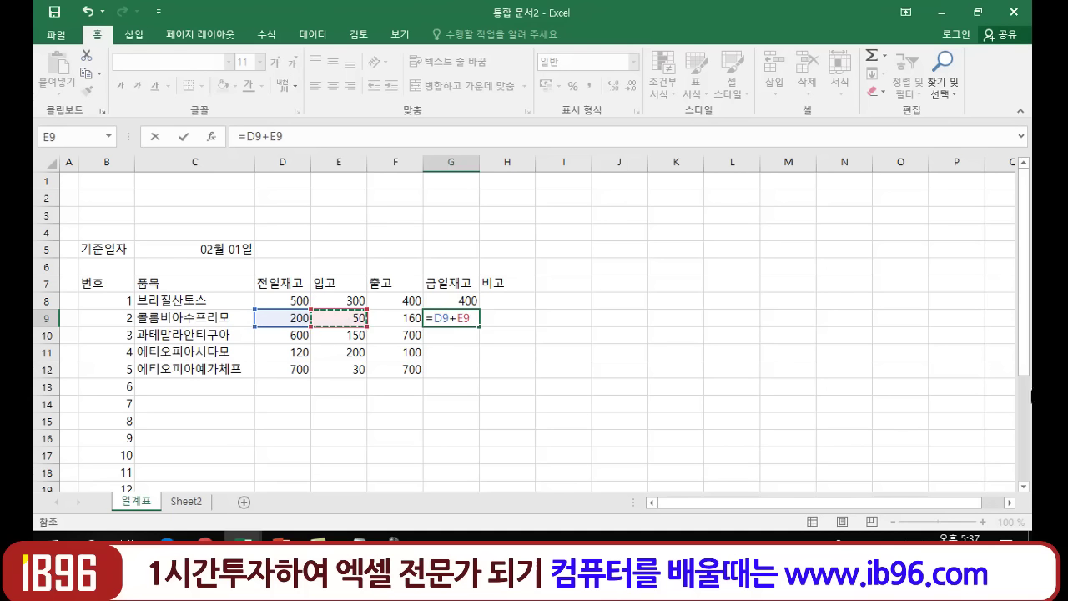
{"action": "type", "text": "-"}
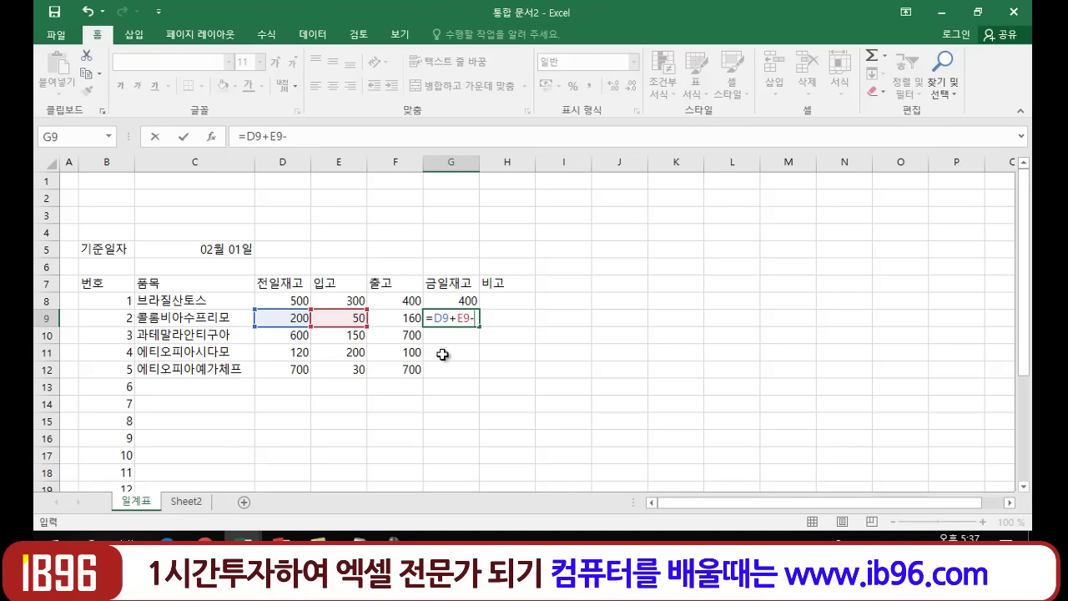
{"action": "left_click", "coordinate": [397, 318]}
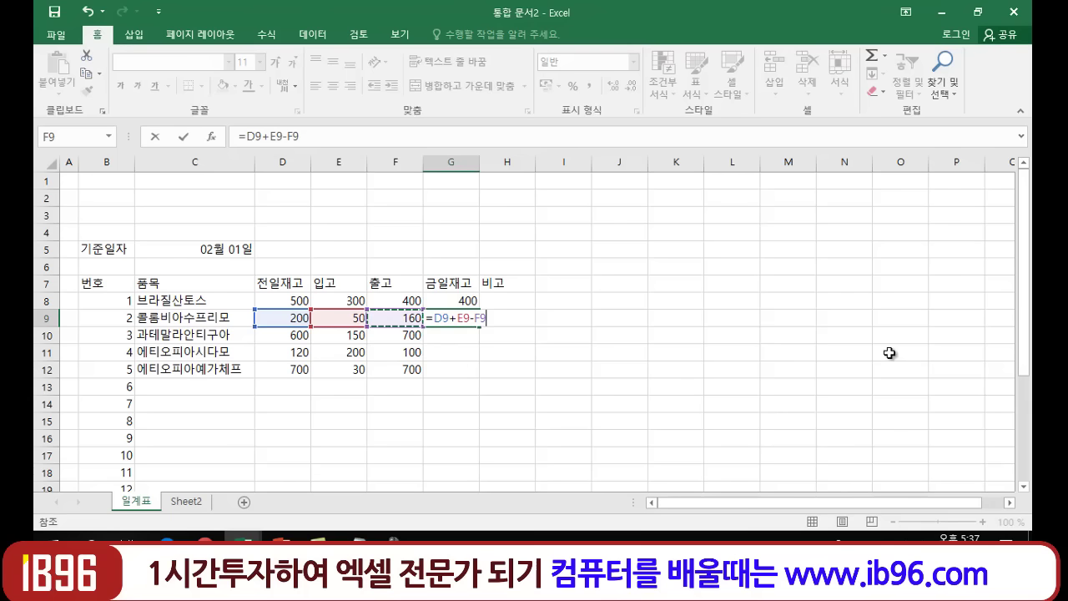
{"action": "key", "text": "Return"}
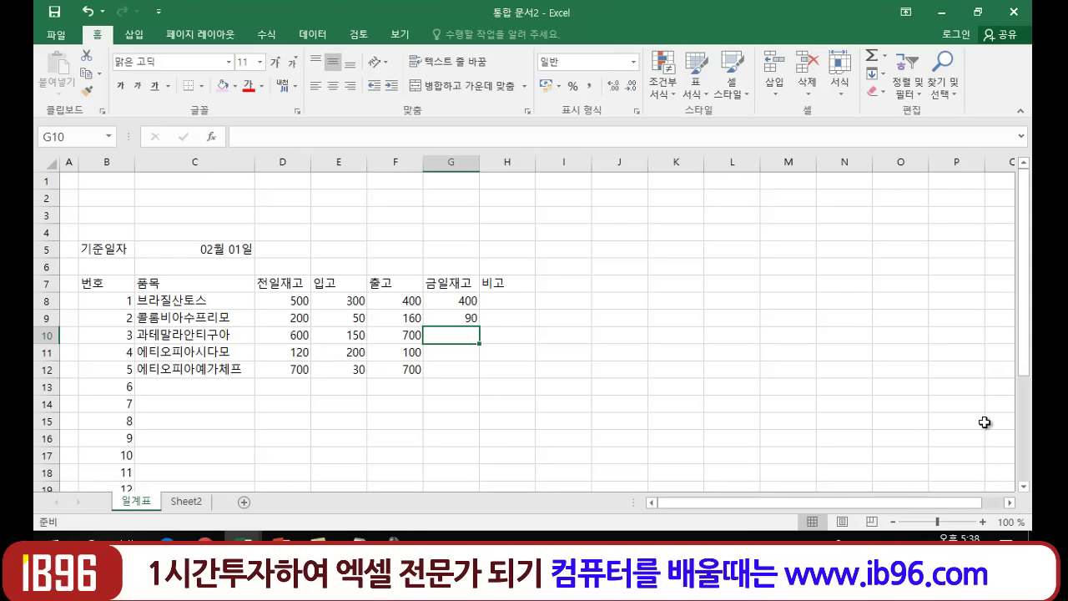
Compare G8 and G9 and look over the empty result cells below them.
{"action": "left_click", "coordinate": [466, 301]}
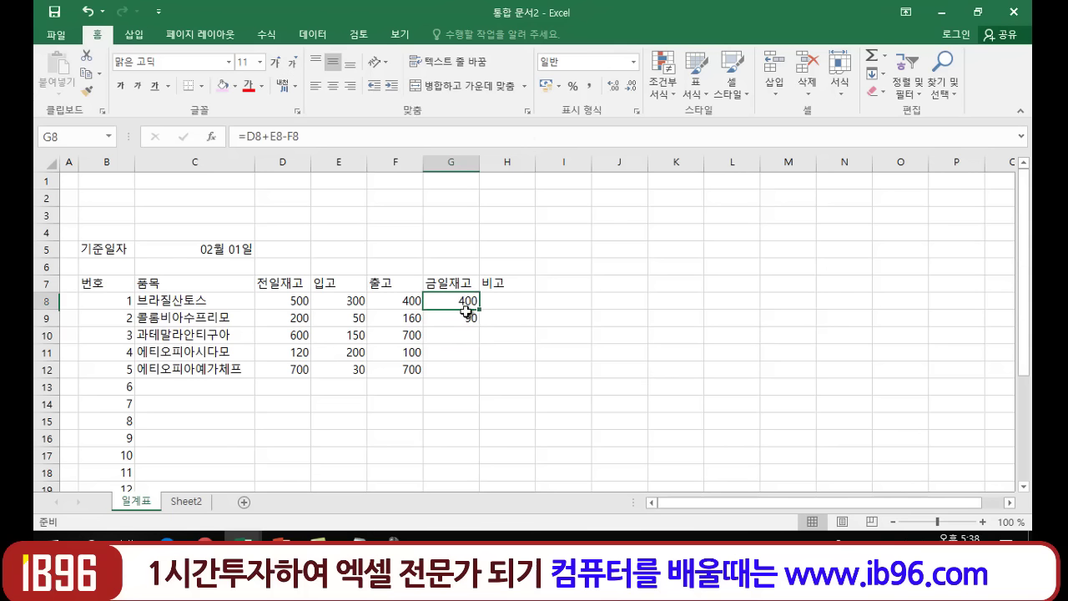
{"action": "left_click", "coordinate": [464, 318]}
{"action": "left_click", "coordinate": [463, 335]}
{"action": "left_click", "coordinate": [455, 354]}
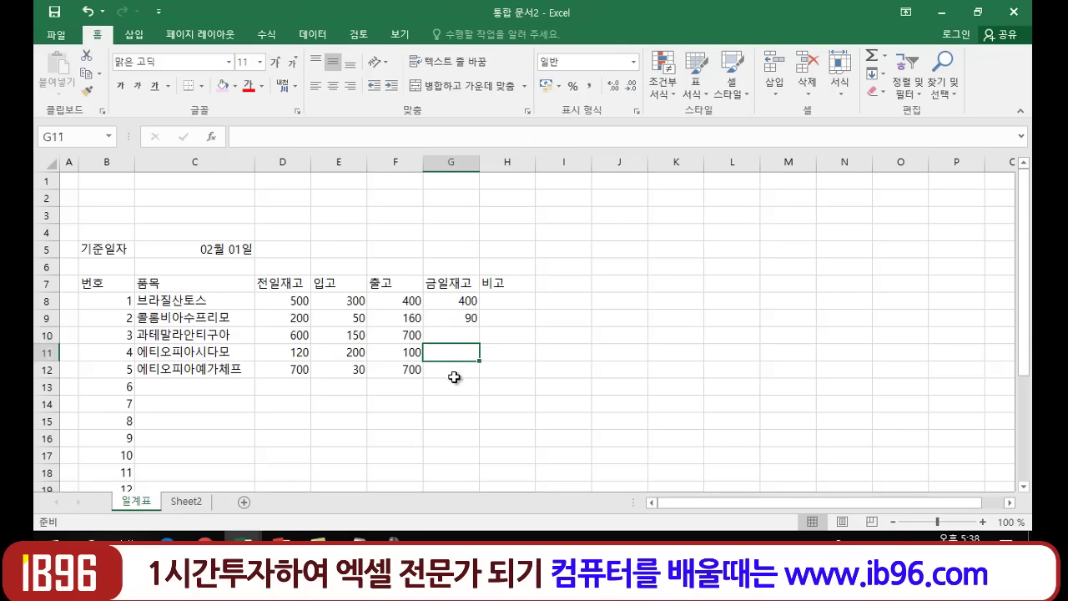
{"action": "left_click", "coordinate": [454, 372]}
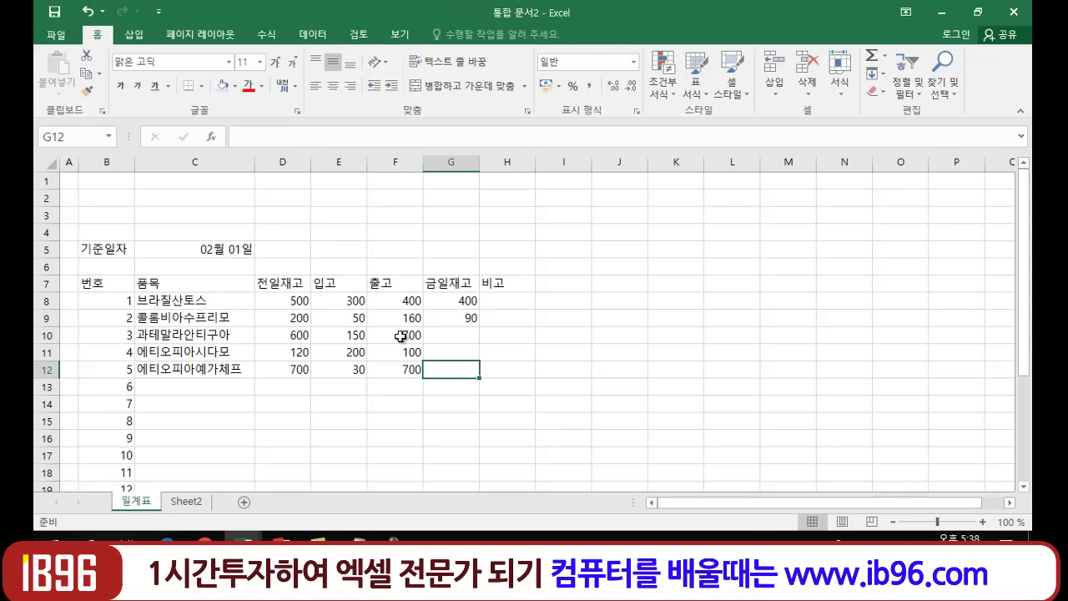
{"action": "left_click", "coordinate": [454, 336]}
{"action": "left_click", "coordinate": [444, 367]}
{"action": "scroll", "coordinate": [112, 334], "scroll_direction": "down", "scroll_amount": 3}
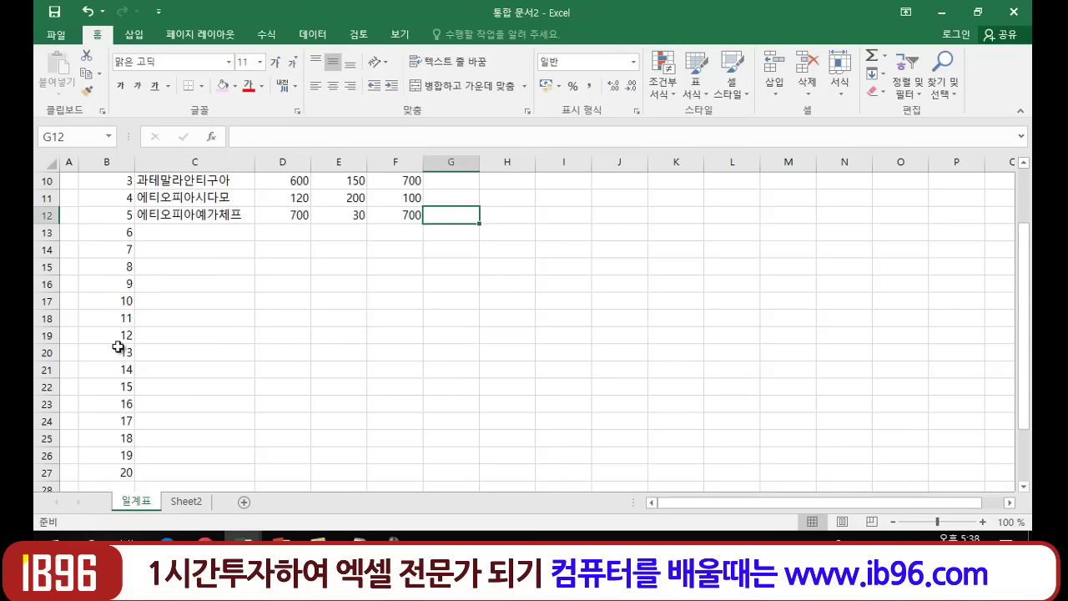
{"action": "scroll", "coordinate": [234, 309], "scroll_direction": "down", "scroll_amount": 1}
{"action": "scroll", "coordinate": [215, 382], "scroll_direction": "up", "scroll_amount": 4}
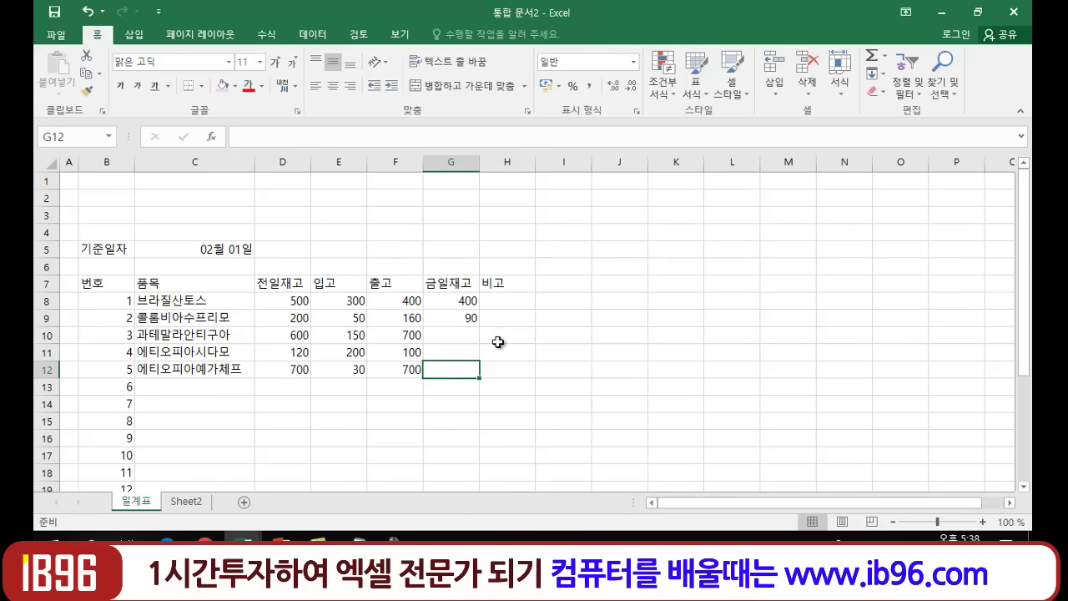
Delete G9's formula and reselect G8.
{"action": "left_click", "coordinate": [442, 317]}
{"action": "key", "text": "Delete"}
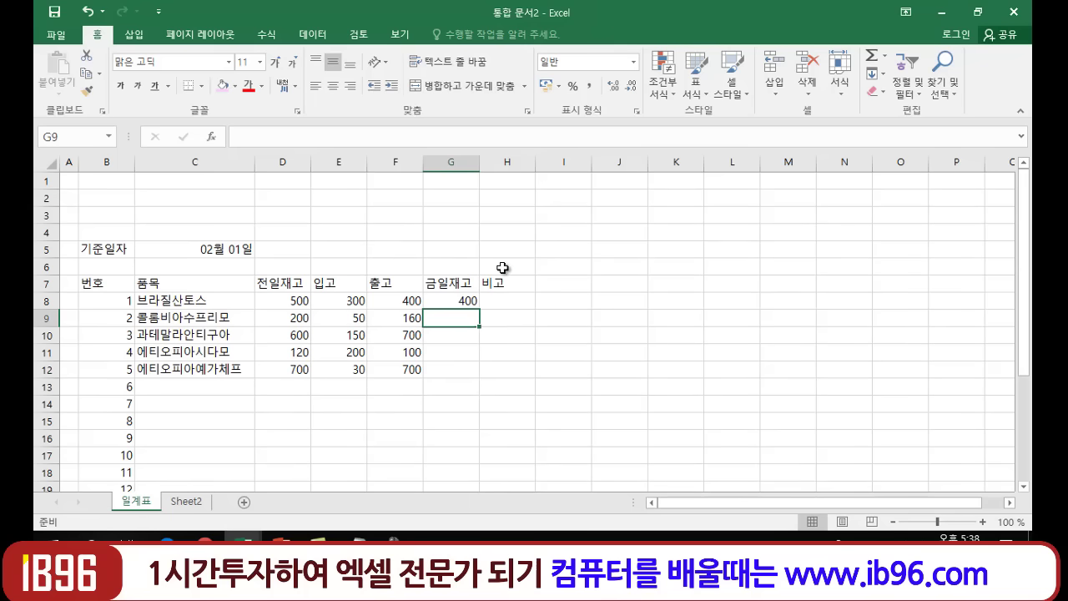
{"action": "left_click", "coordinate": [555, 365]}
{"action": "left_click", "coordinate": [448, 302]}
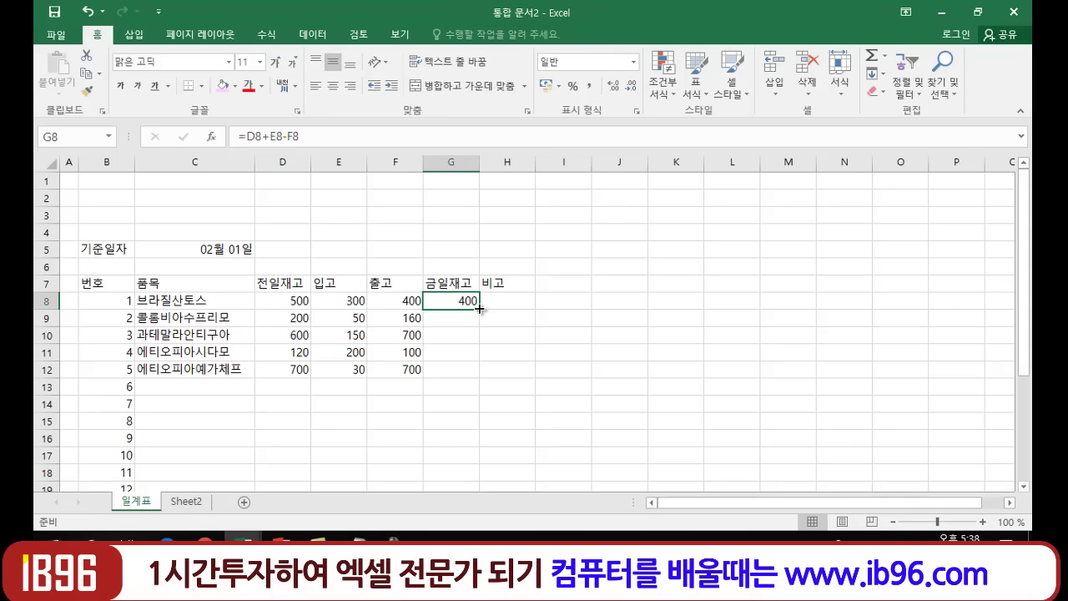
Fill G8's formula down to G12, giving 400, 90, 50, 220 and 30.
{"action": "left_click_drag", "start_coordinate": [480, 308], "coordinate": [476, 380]}
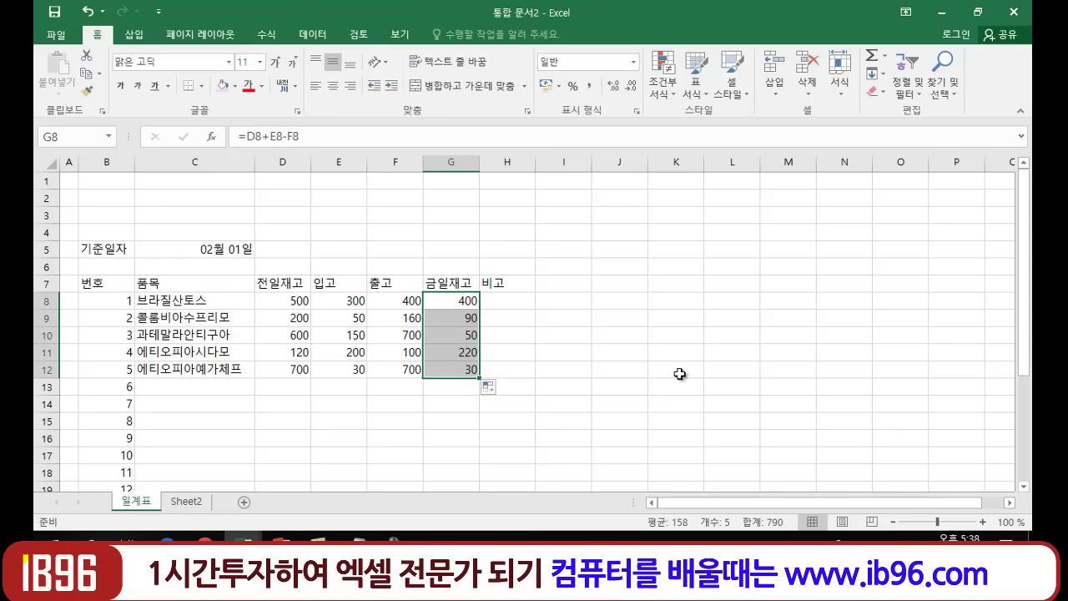
{"action": "left_click", "coordinate": [636, 450]}
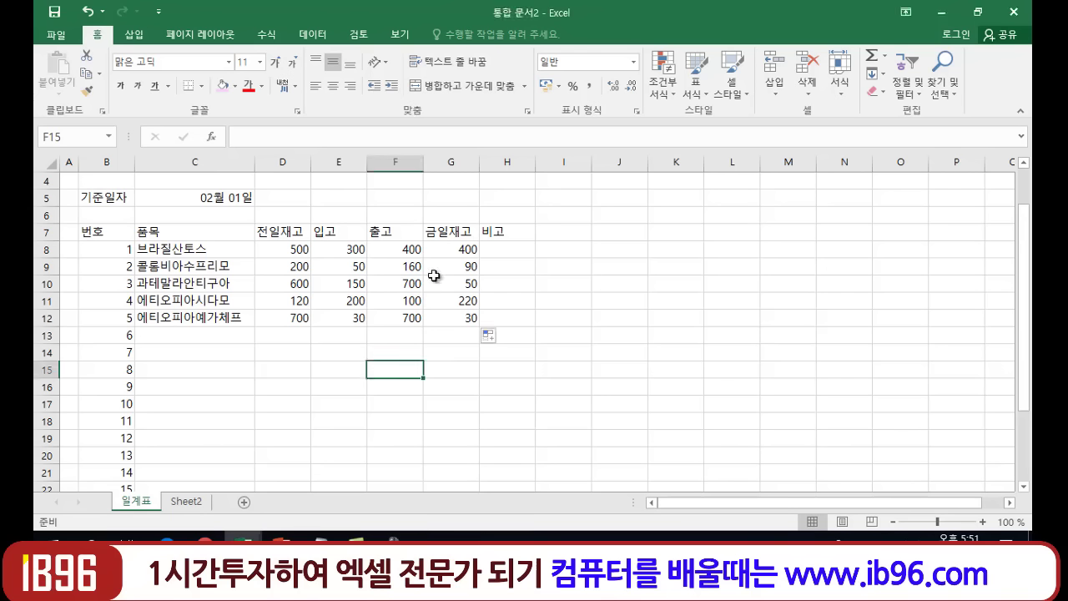
{"action": "left_click", "coordinate": [553, 307]}
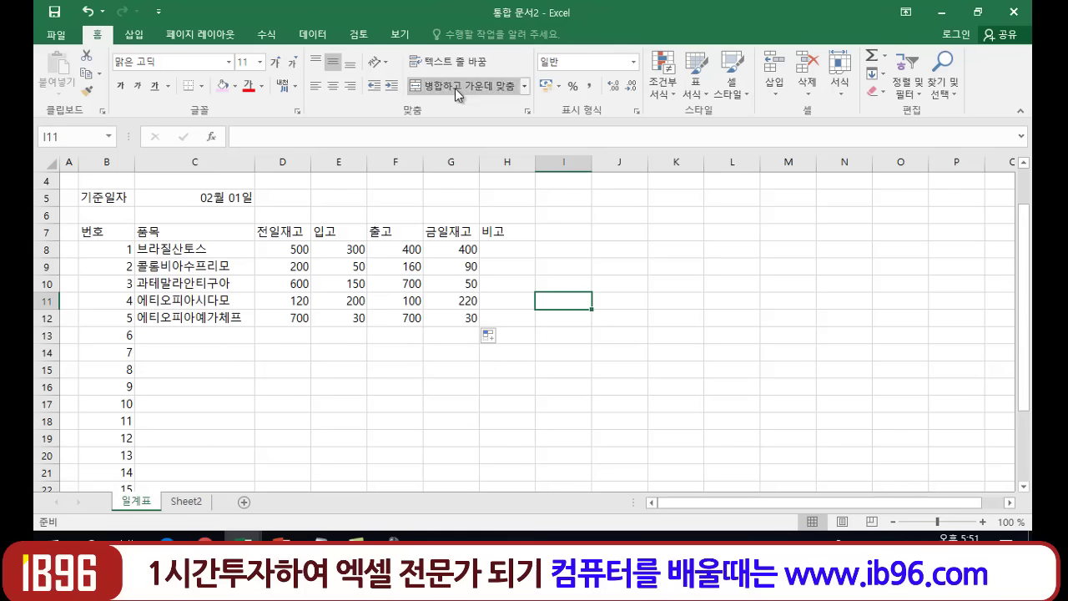
Turn off the sheet gridlines in the View settings.
{"action": "left_click", "coordinate": [402, 39]}
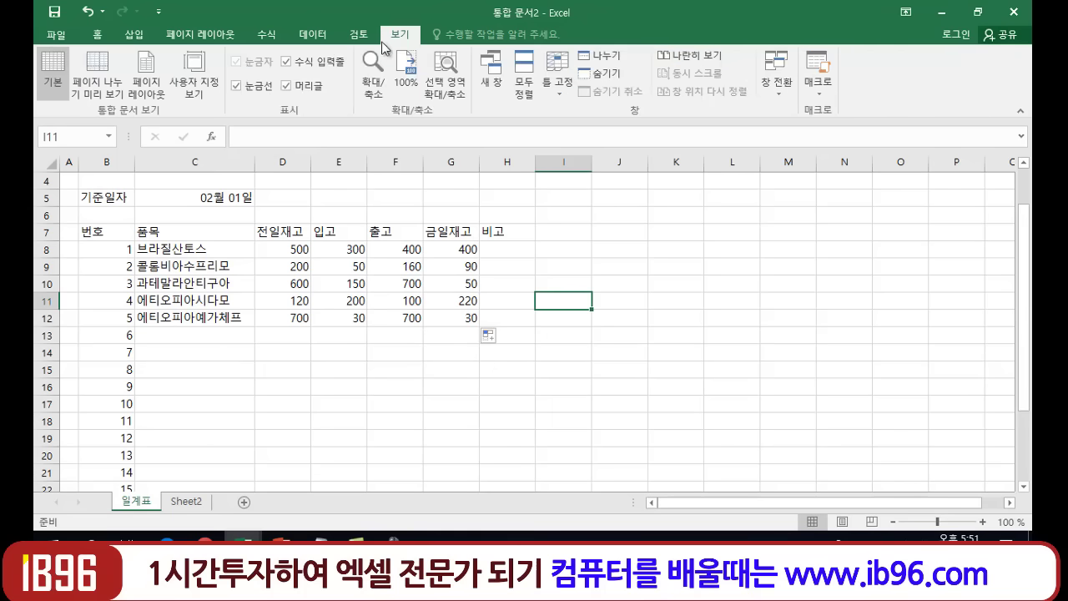
{"action": "left_click", "coordinate": [235, 89]}
{"action": "left_click", "coordinate": [236, 89]}
{"action": "left_click", "coordinate": [236, 87]}
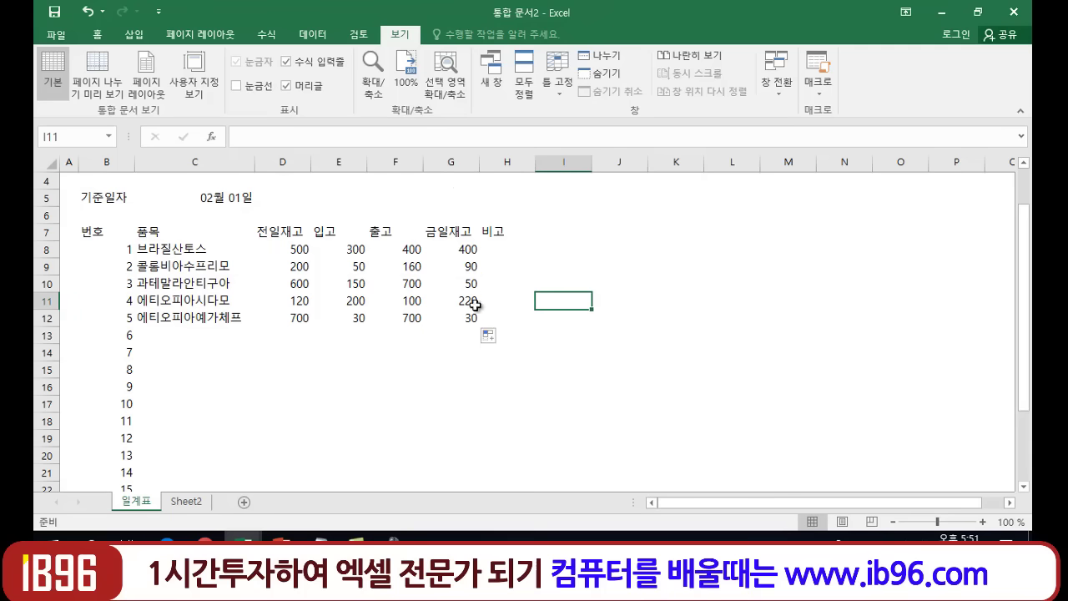
Check empty cells around column I on the gridless sheet.
{"action": "left_click", "coordinate": [604, 252]}
{"action": "left_click", "coordinate": [548, 282]}
{"action": "left_click", "coordinate": [612, 334]}
{"action": "left_click", "coordinate": [547, 235]}
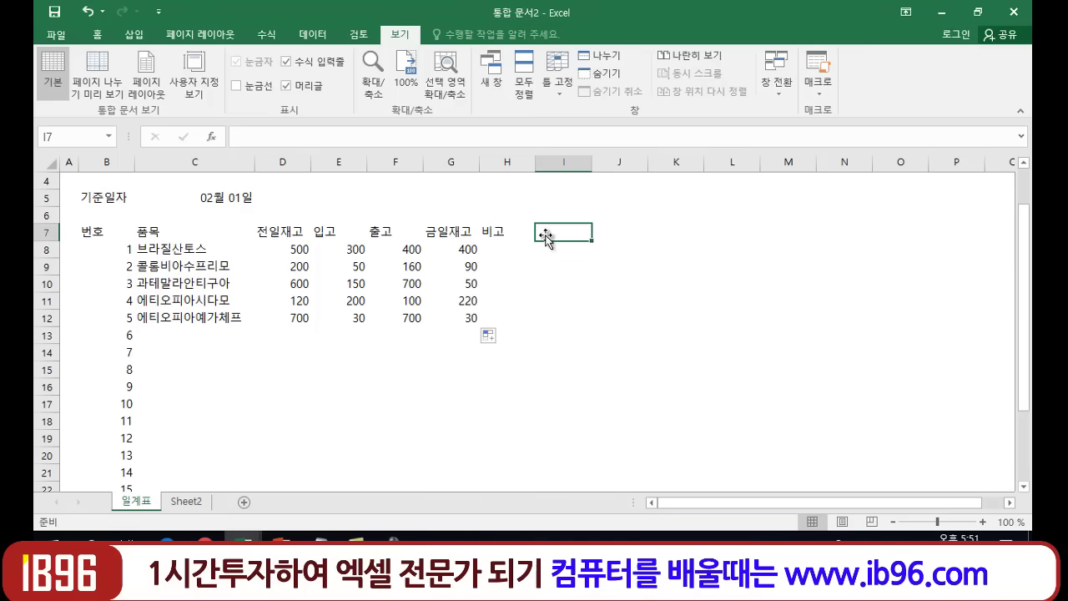
{"action": "left_click", "coordinate": [561, 248]}
{"action": "left_click", "coordinate": [566, 270]}
{"action": "left_click", "coordinate": [563, 314]}
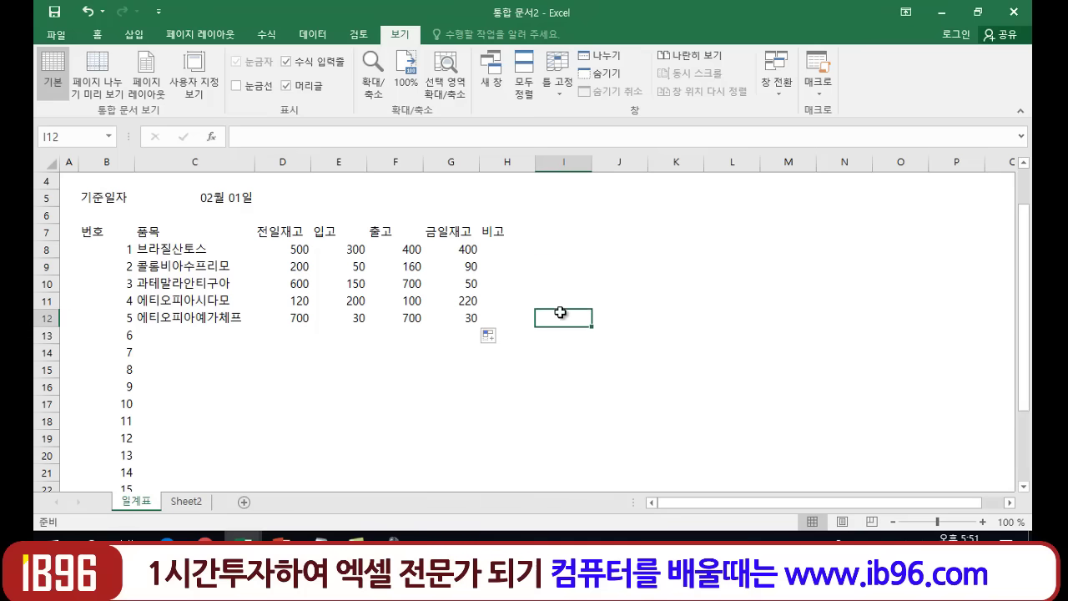
{"action": "left_click", "coordinate": [578, 368]}
{"action": "left_click", "coordinate": [584, 264]}
{"action": "left_click", "coordinate": [568, 220]}
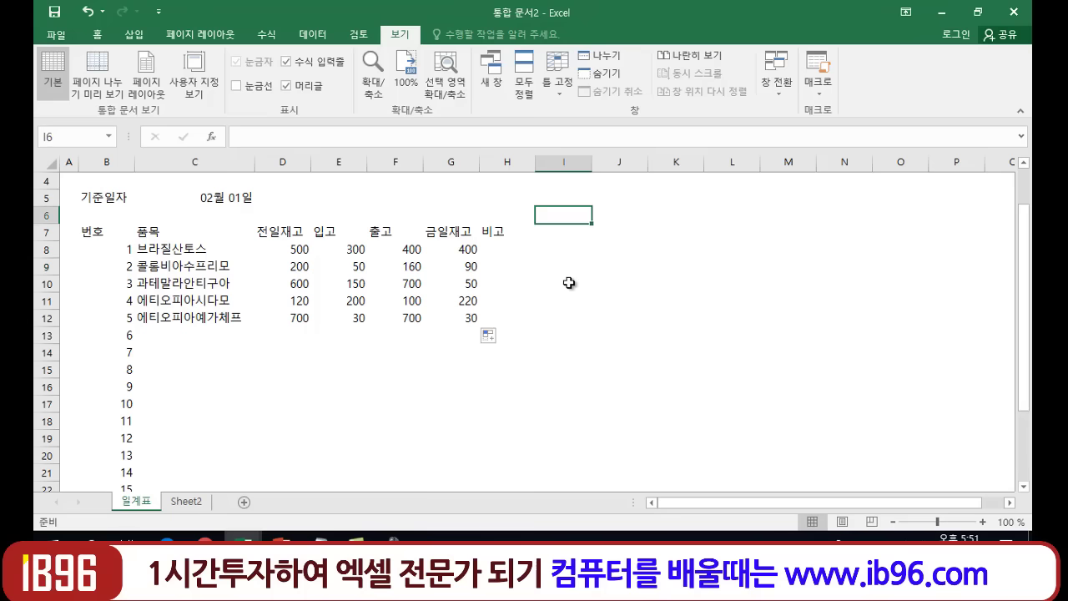
{"action": "left_click", "coordinate": [566, 269]}
{"action": "left_click", "coordinate": [559, 302]}
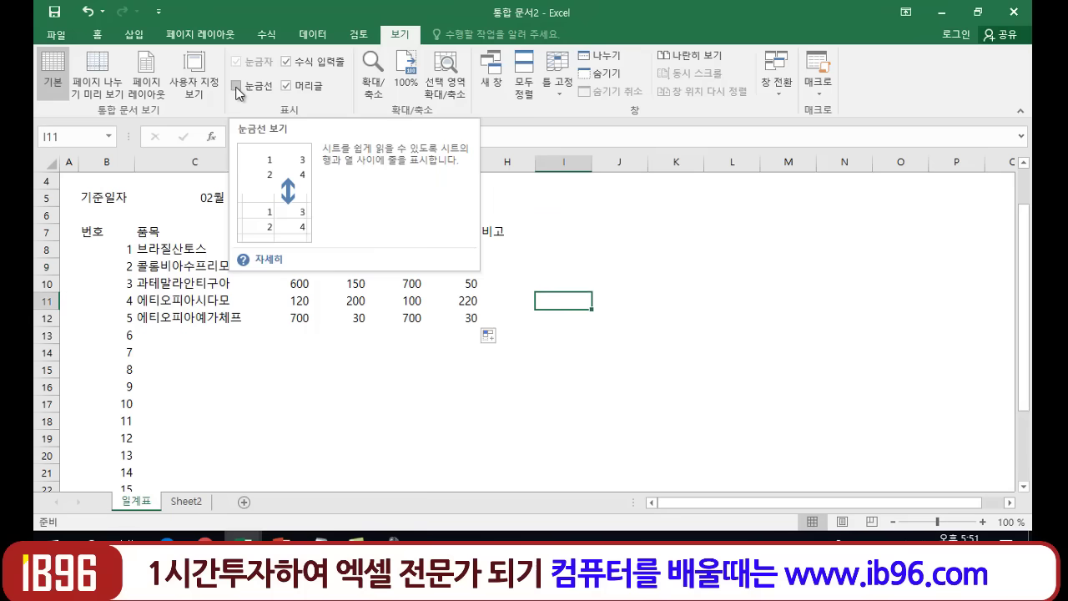
Turn the gridlines back on and return to the Home tab.
{"action": "left_click", "coordinate": [167, 353]}
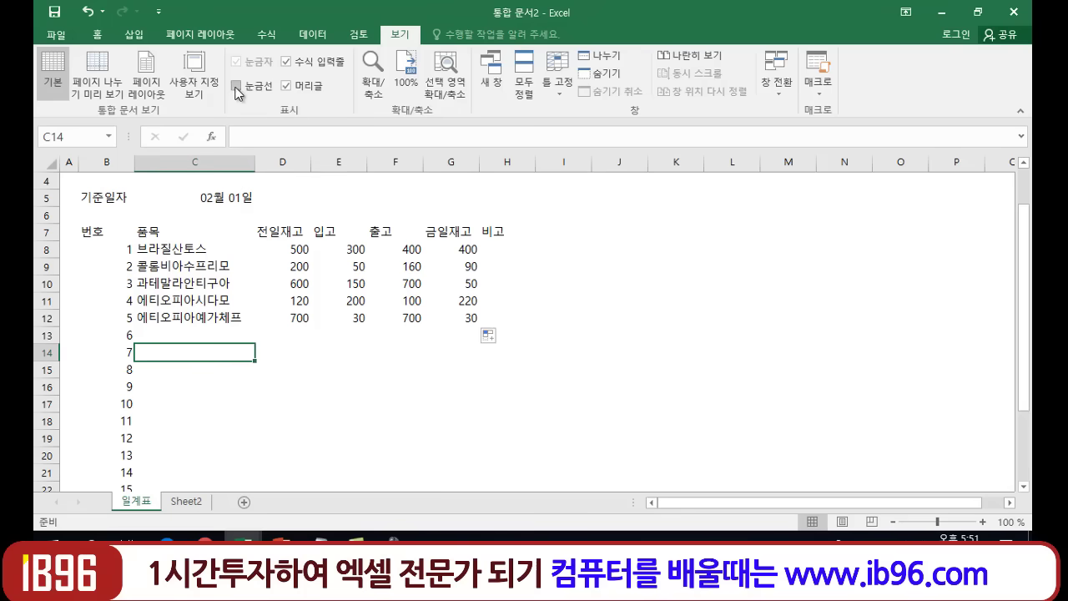
{"action": "left_click", "coordinate": [236, 85]}
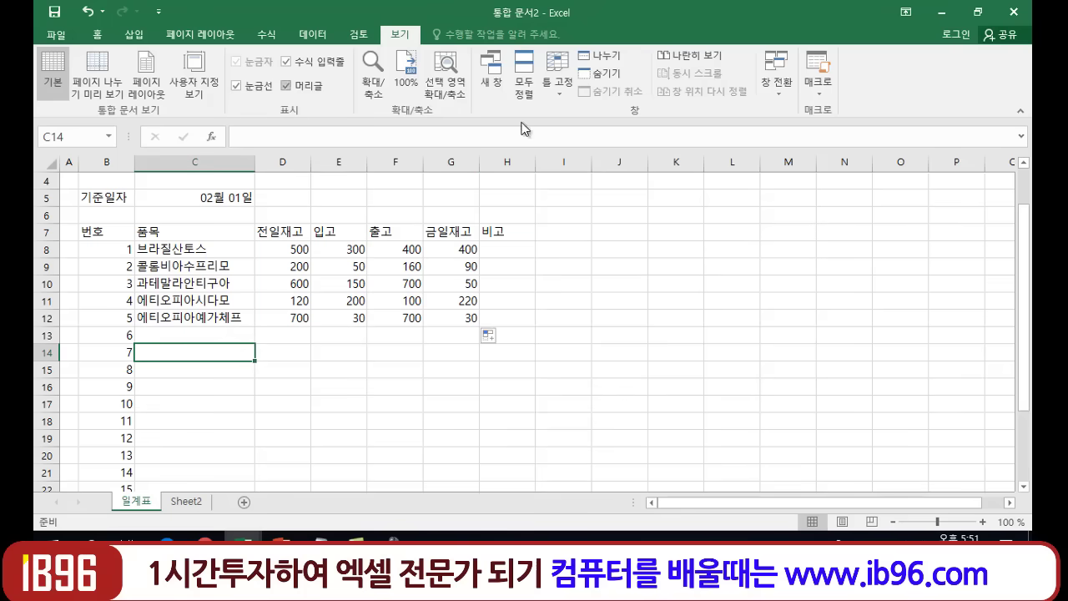
{"action": "left_click", "coordinate": [93, 33]}
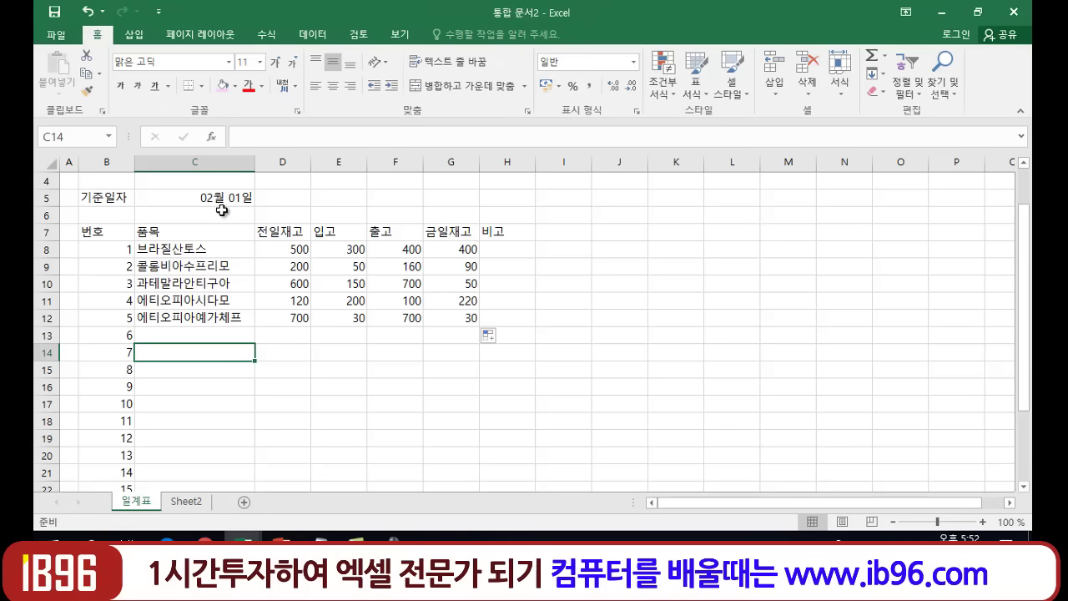
Type the title '일 계 표' into cell B2.
{"action": "left_click", "coordinate": [349, 387]}
{"action": "scroll", "coordinate": [290, 258], "scroll_direction": "up", "scroll_amount": 1}
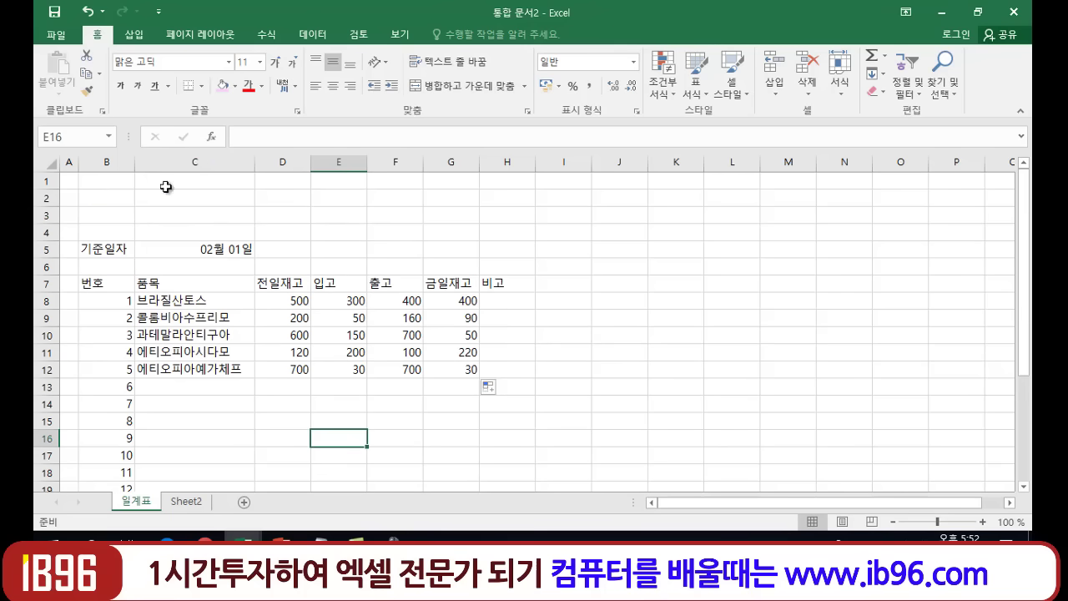
{"action": "left_click", "coordinate": [110, 201]}
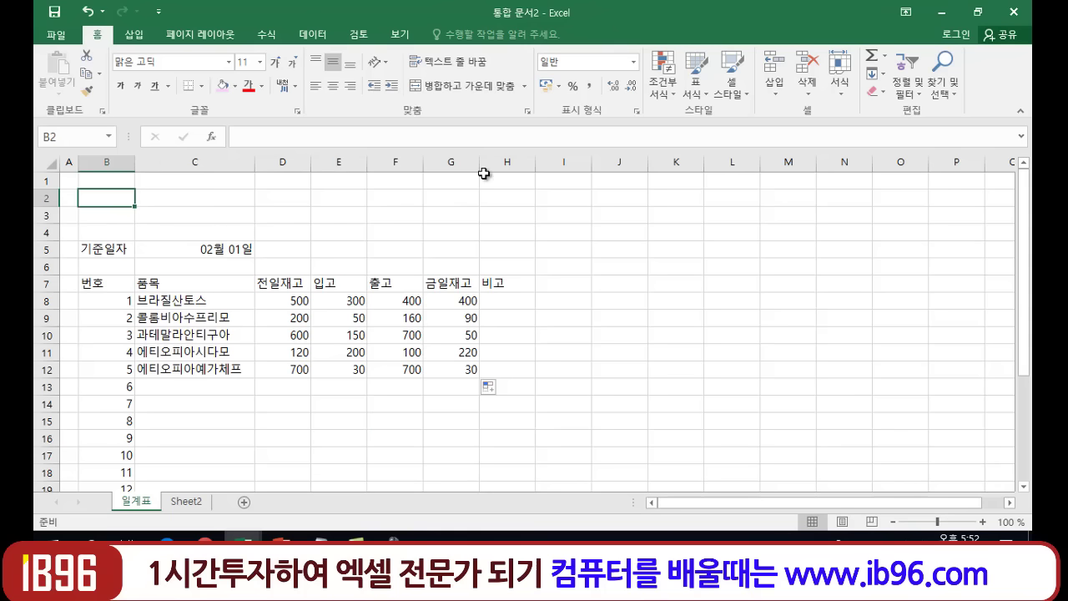
{"action": "type", "text": "일 "}
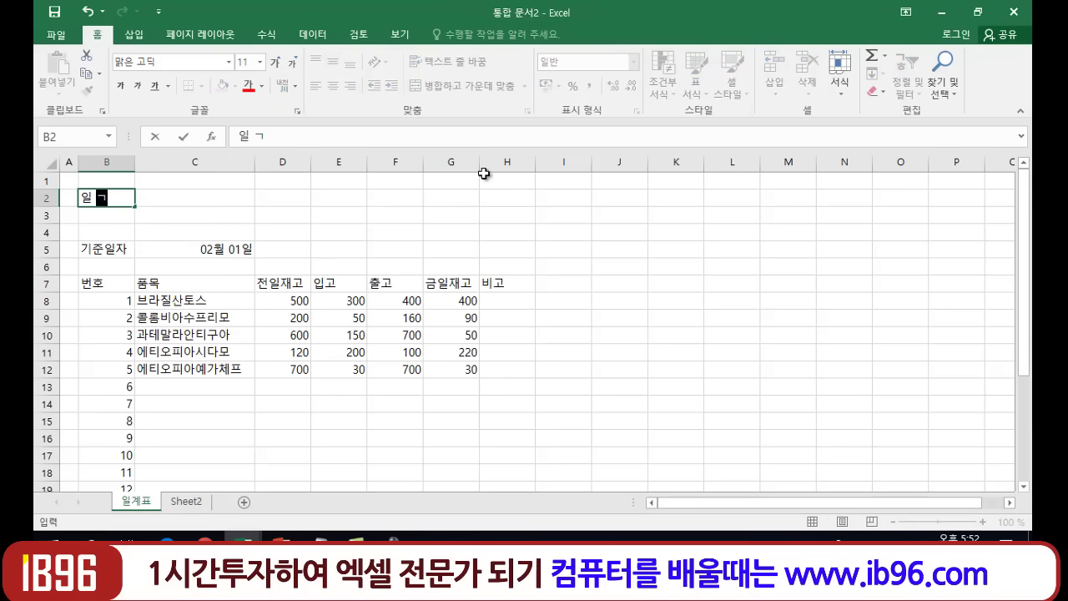
{"action": "type", "text": "계 표"}
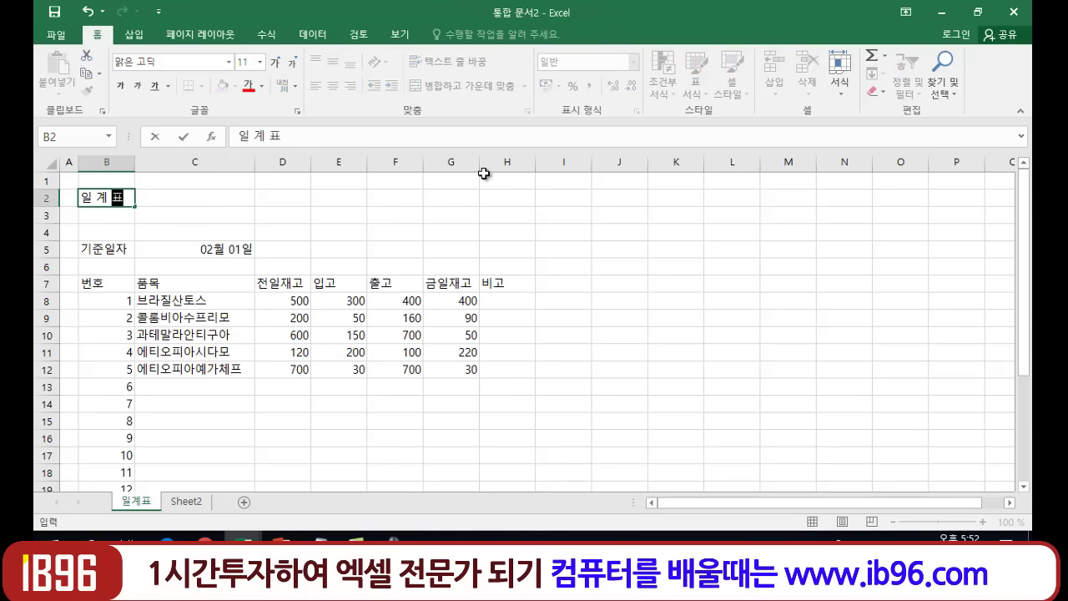
{"action": "key", "text": "Return"}
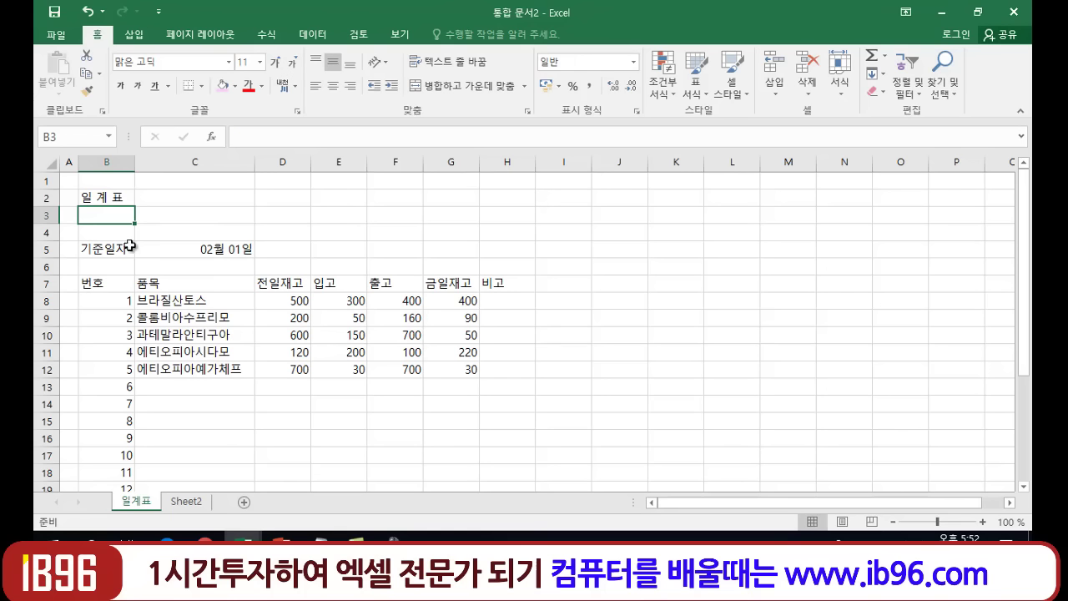
{"action": "left_click", "coordinate": [95, 197]}
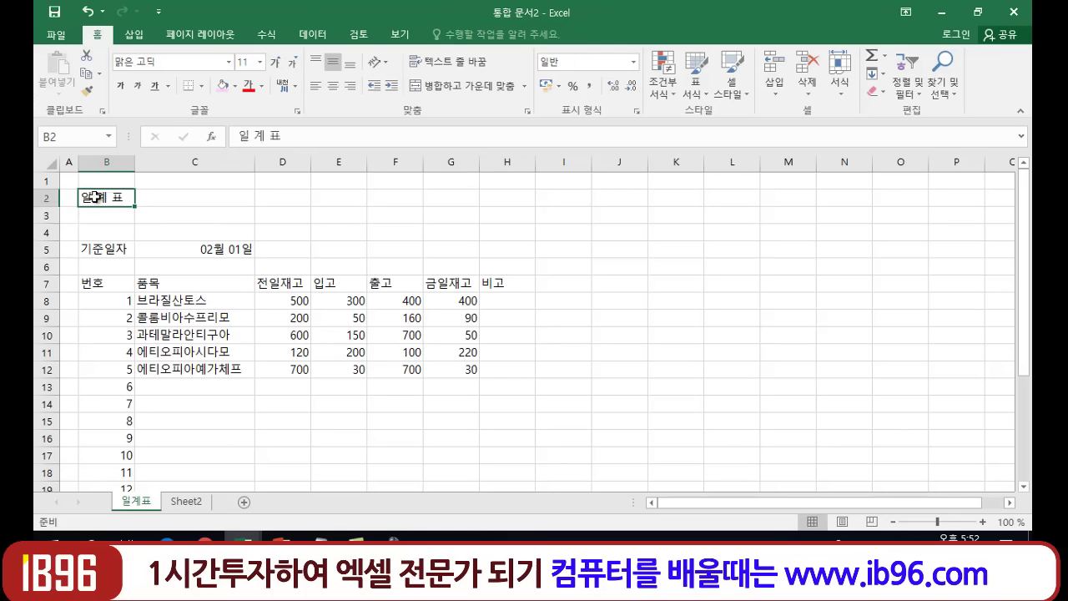
{"action": "left_click", "coordinate": [505, 199]}
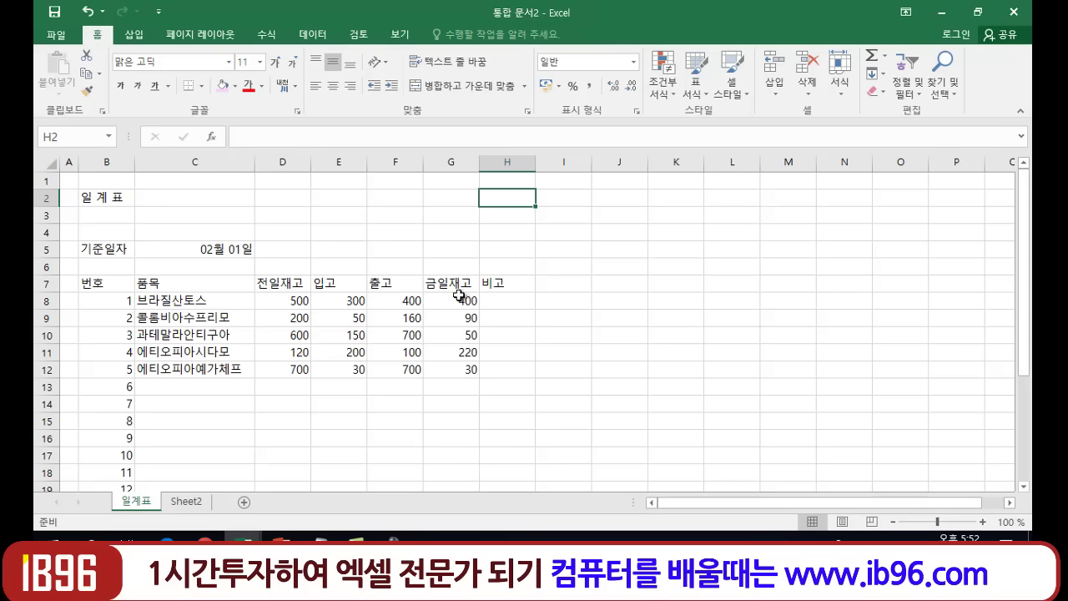
Merge & Center B2:H3 so the '일 계 표' title spans the table's width.
{"action": "left_click_drag", "start_coordinate": [119, 198], "coordinate": [502, 194]}
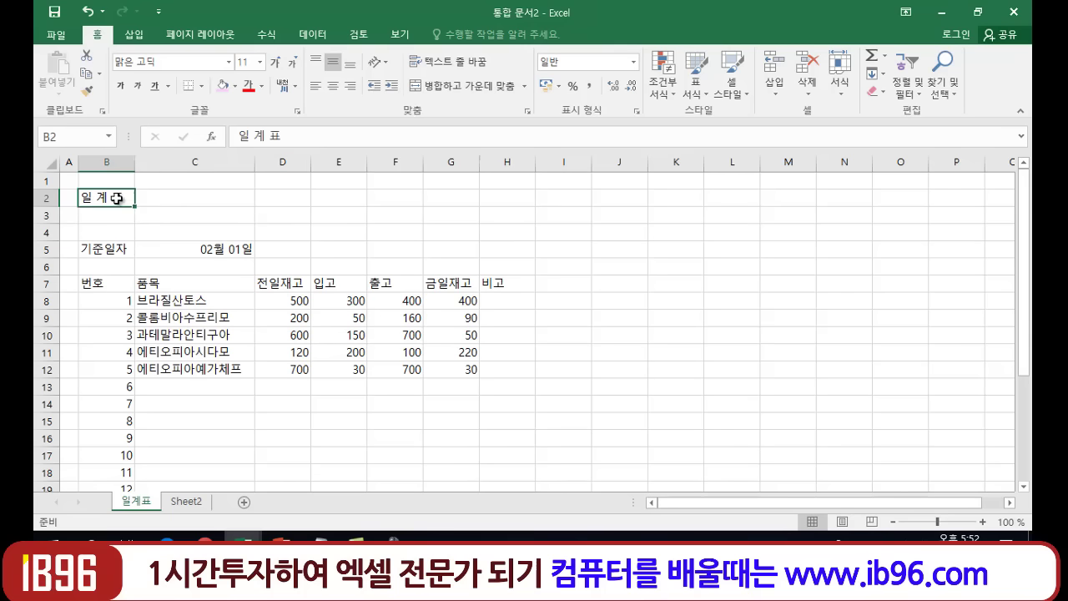
{"action": "left_click", "coordinate": [330, 217]}
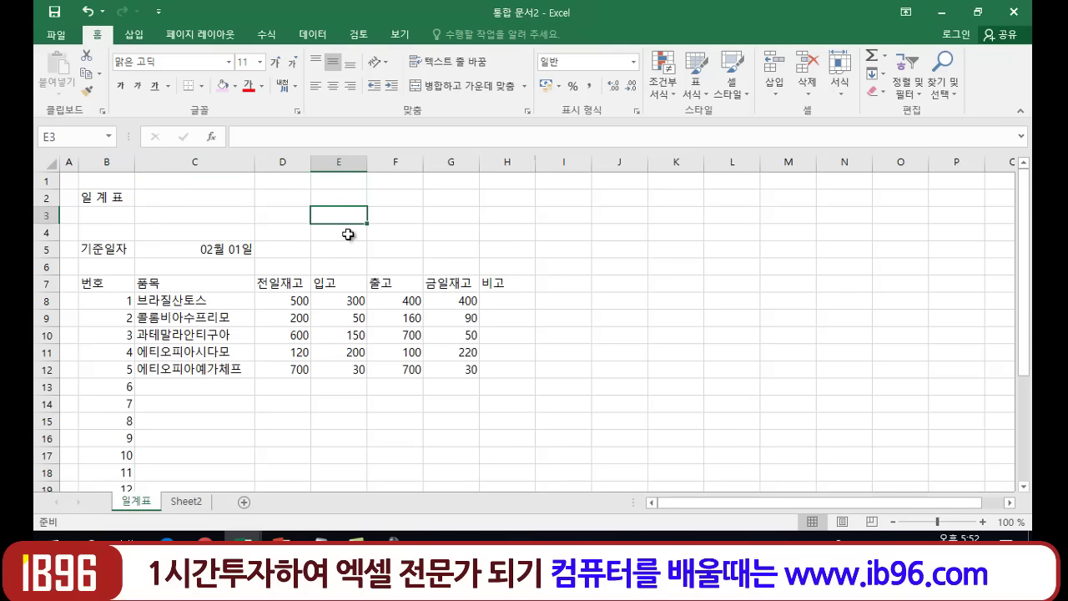
{"action": "left_click", "coordinate": [103, 199]}
{"action": "left_click", "coordinate": [216, 199]}
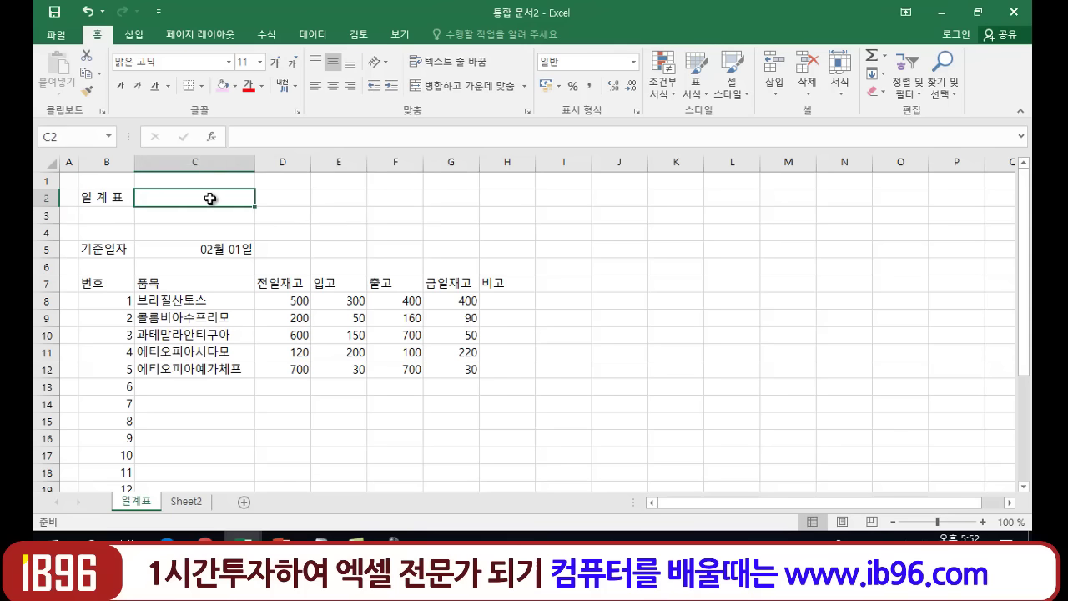
{"action": "left_click", "coordinate": [283, 194]}
{"action": "left_click", "coordinate": [353, 196]}
{"action": "left_click", "coordinate": [407, 201]}
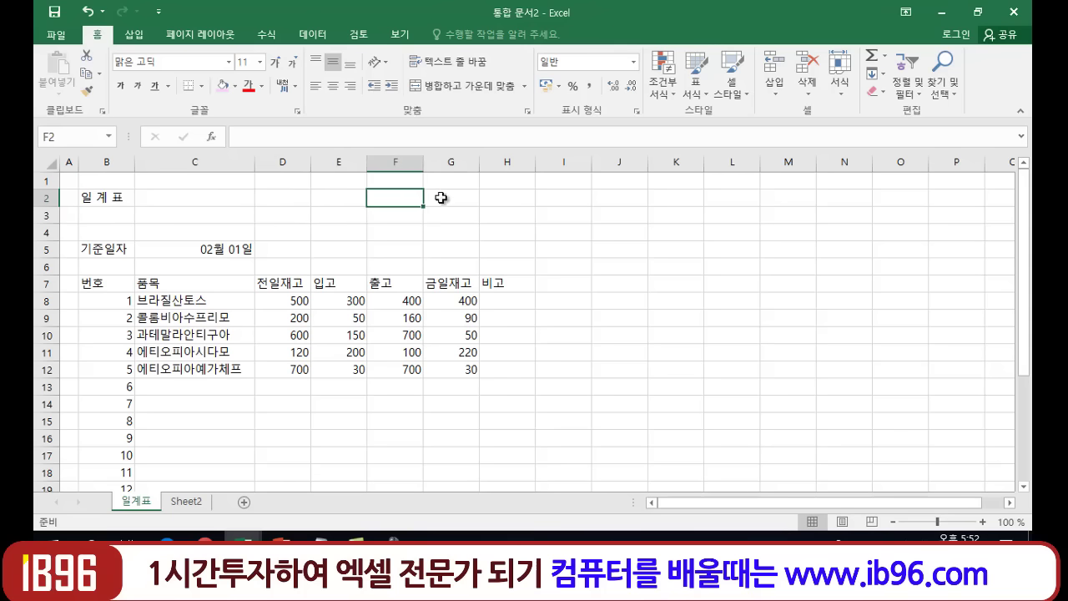
{"action": "left_click", "coordinate": [441, 196]}
{"action": "left_click", "coordinate": [502, 195]}
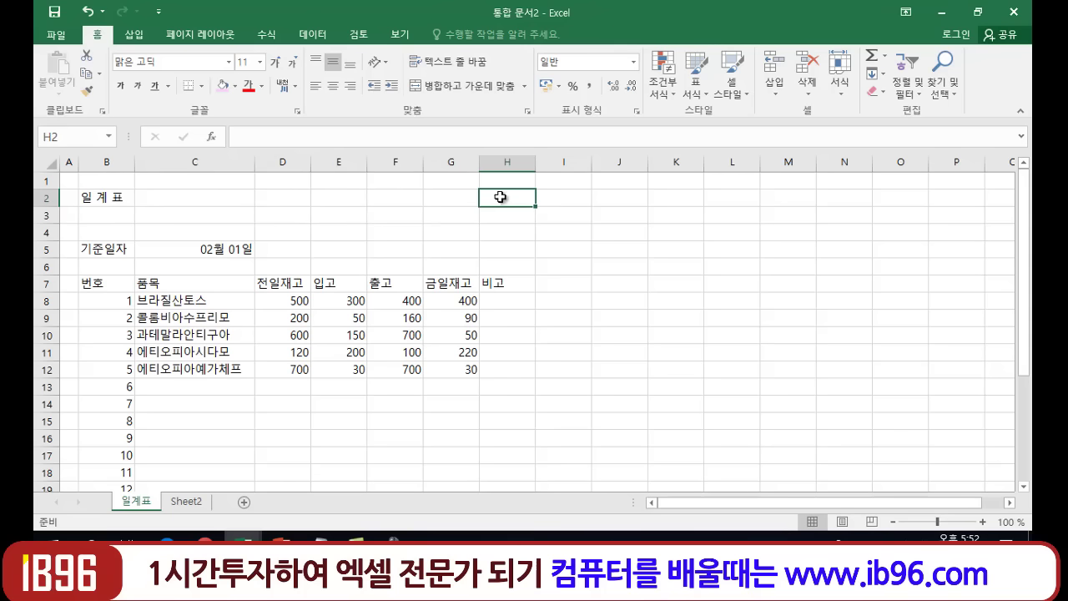
{"action": "left_click", "coordinate": [98, 196]}
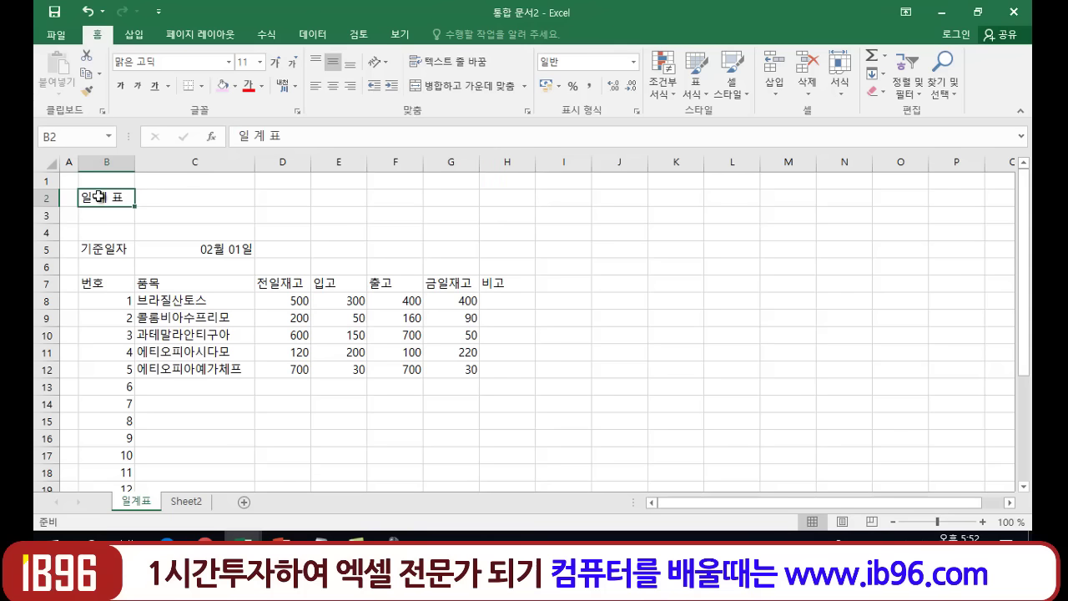
{"action": "left_click_drag", "start_coordinate": [98, 196], "coordinate": [496, 209]}
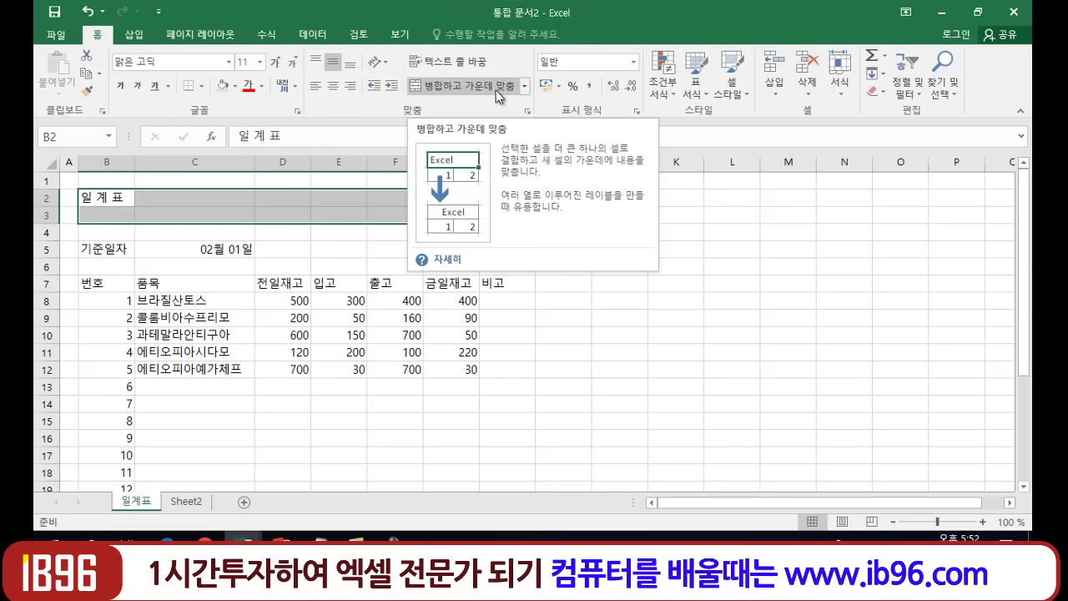
{"action": "left_click", "coordinate": [436, 86]}
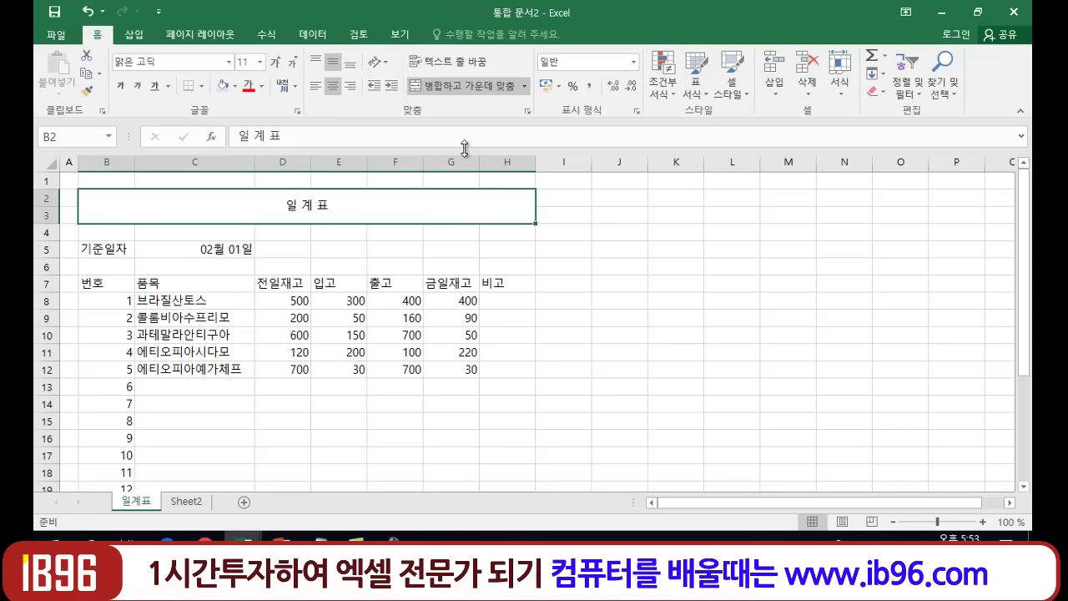
Set the merged 일 계 표 title to font size 18.
{"action": "left_click", "coordinate": [465, 88]}
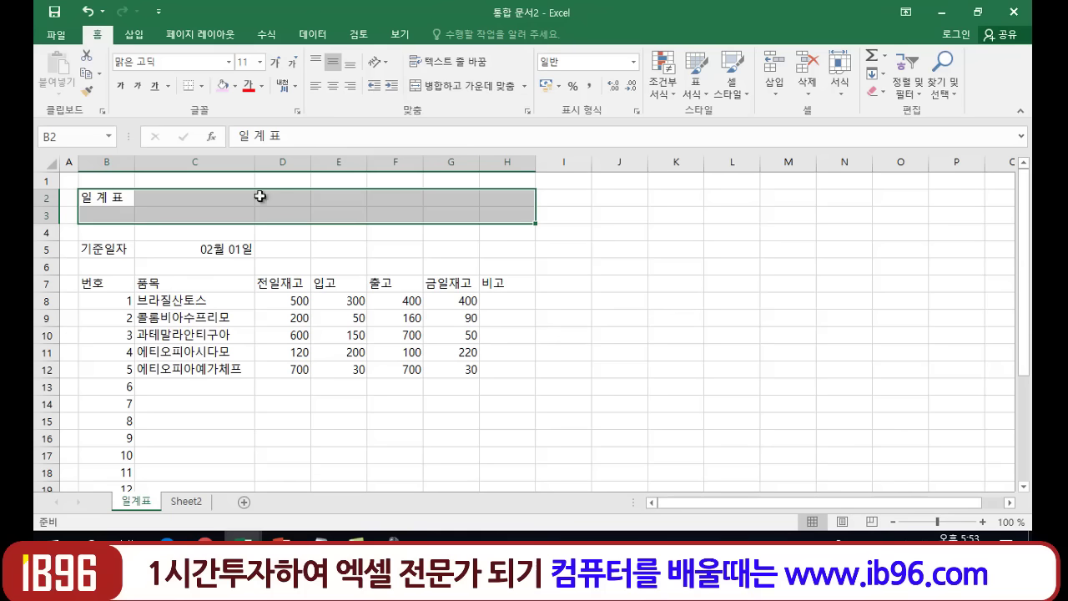
{"action": "left_click", "coordinate": [466, 87]}
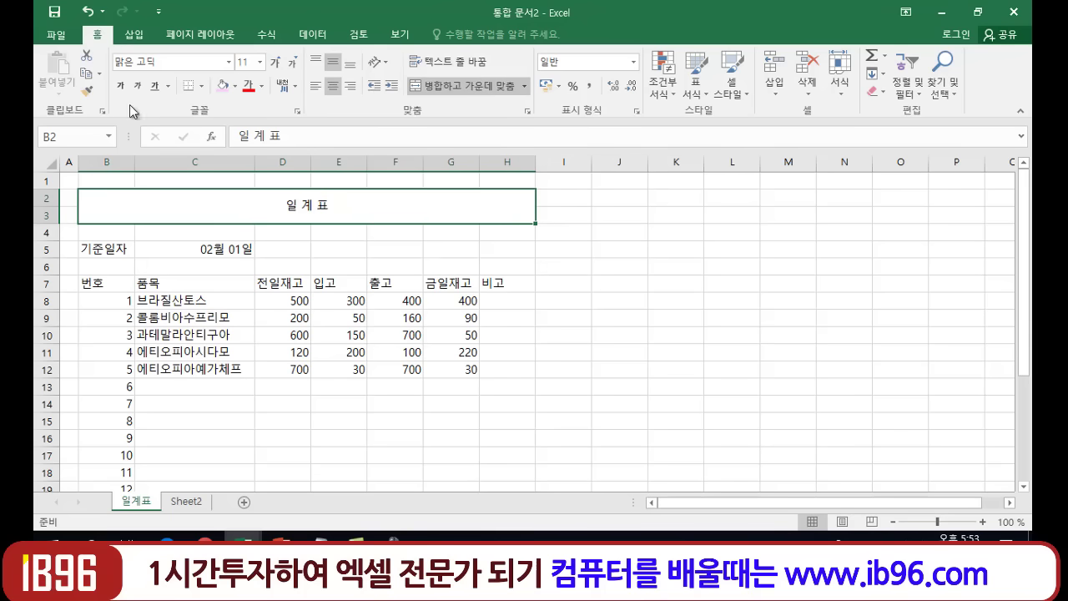
{"action": "left_click", "coordinate": [259, 62]}
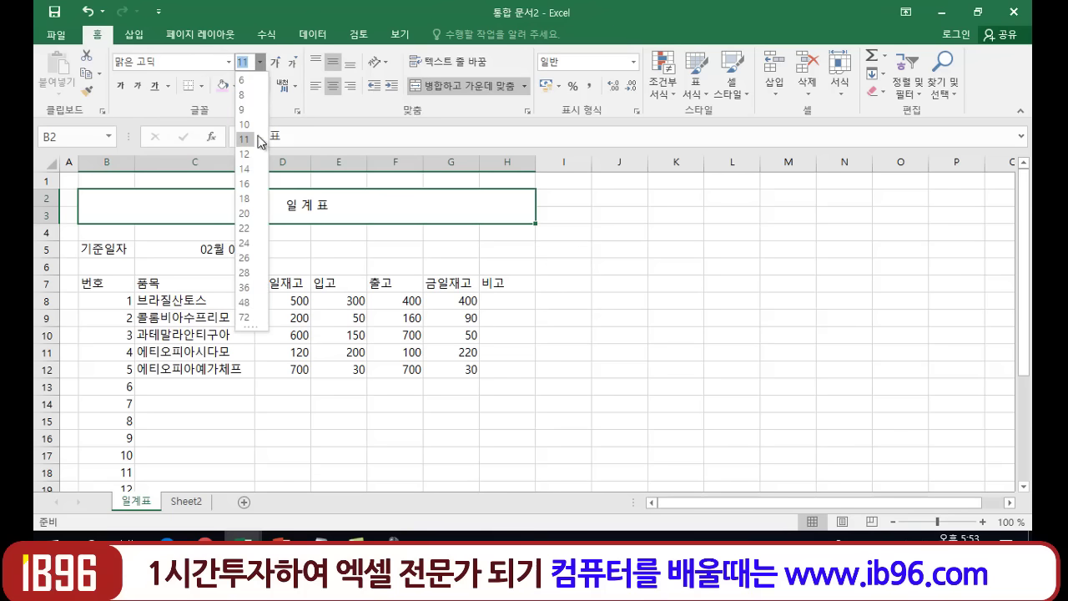
{"action": "left_click", "coordinate": [248, 199]}
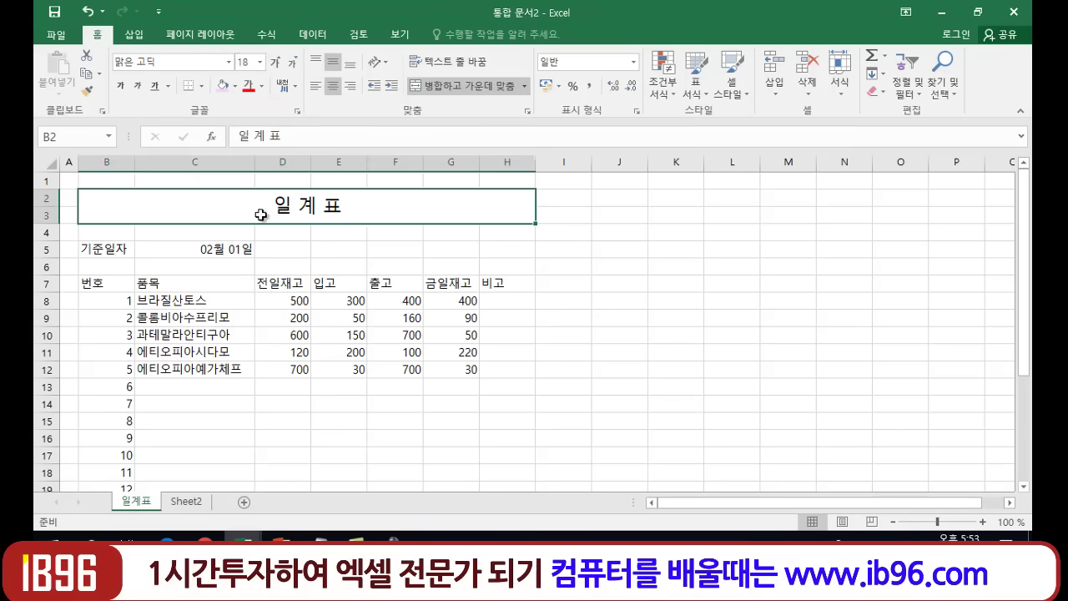
{"action": "left_click", "coordinate": [643, 369]}
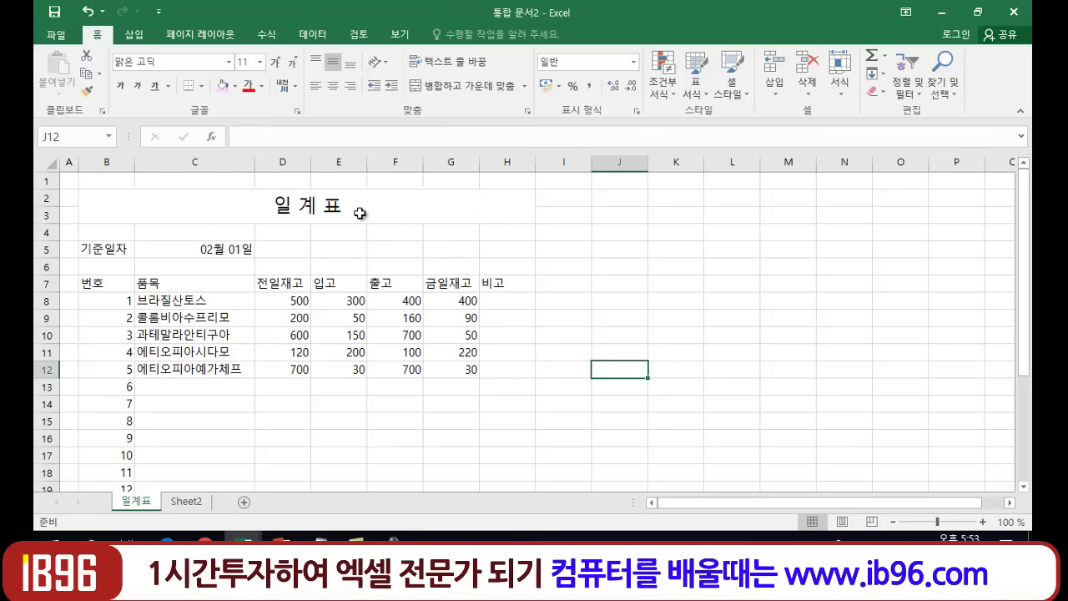
Make the 일 계 표 title bold.
{"action": "left_click", "coordinate": [322, 207]}
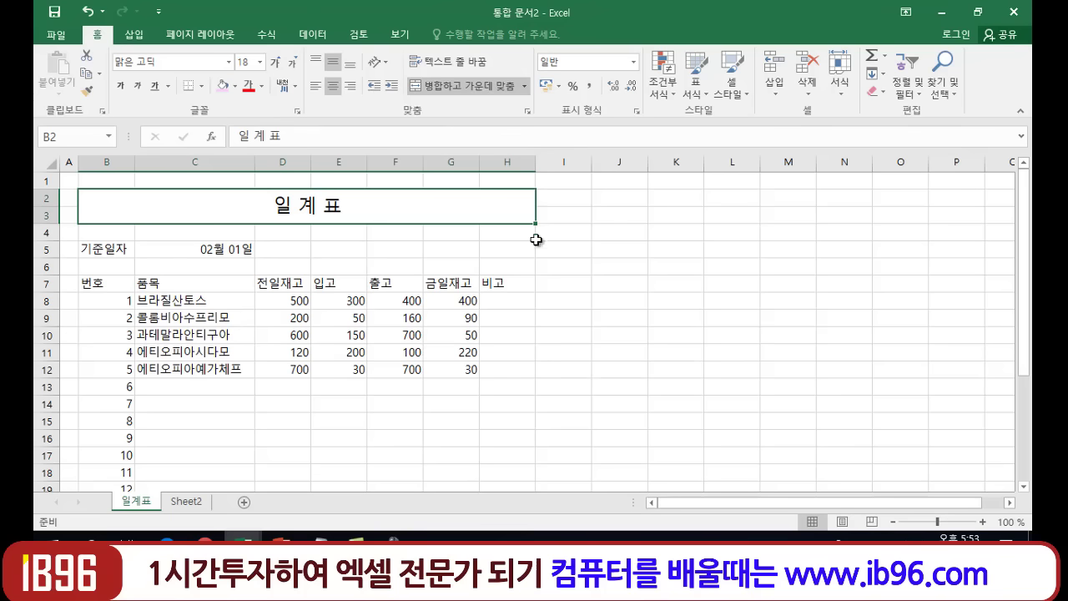
{"action": "left_click", "coordinate": [121, 87]}
{"action": "left_click", "coordinate": [659, 352]}
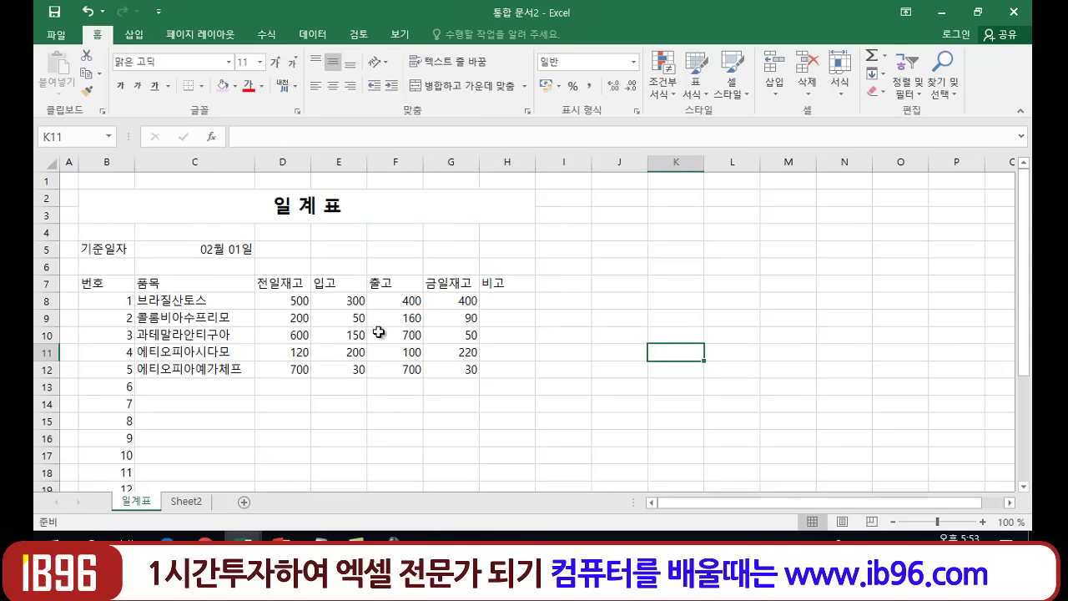
{"action": "left_click", "coordinate": [248, 400]}
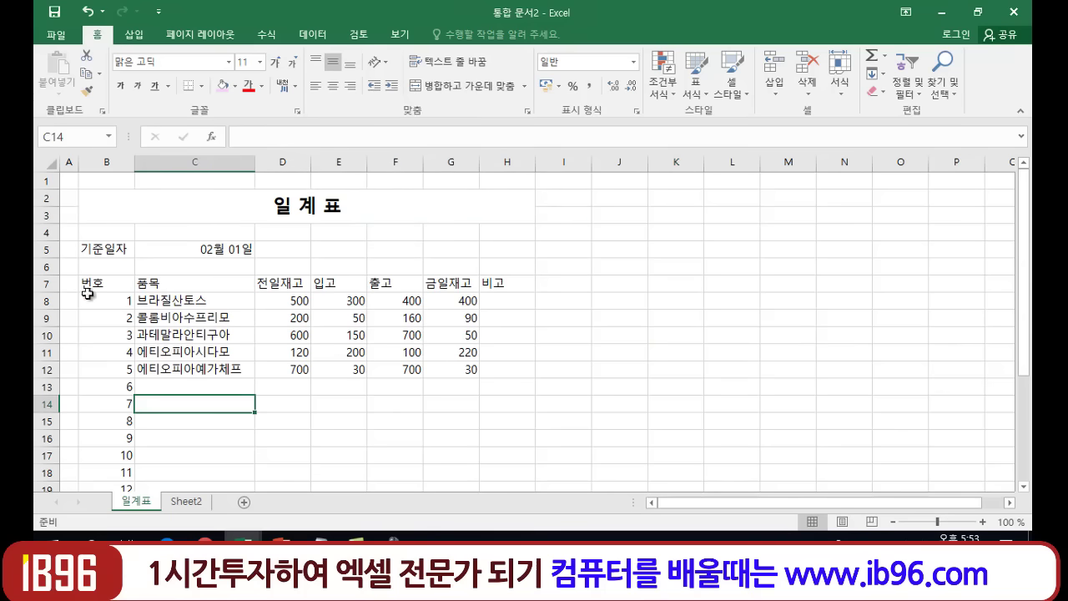
{"action": "left_click", "coordinate": [100, 247]}
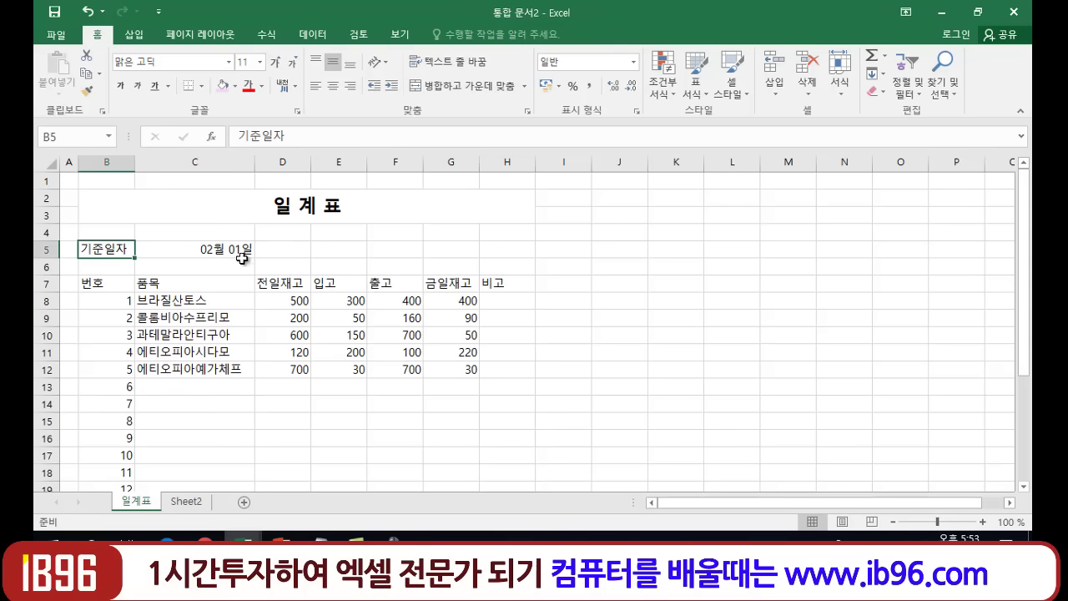
Left-align the 02월 01일 date in C5 beside the 기준일자 label.
{"action": "left_click", "coordinate": [242, 250]}
{"action": "left_click", "coordinate": [248, 313]}
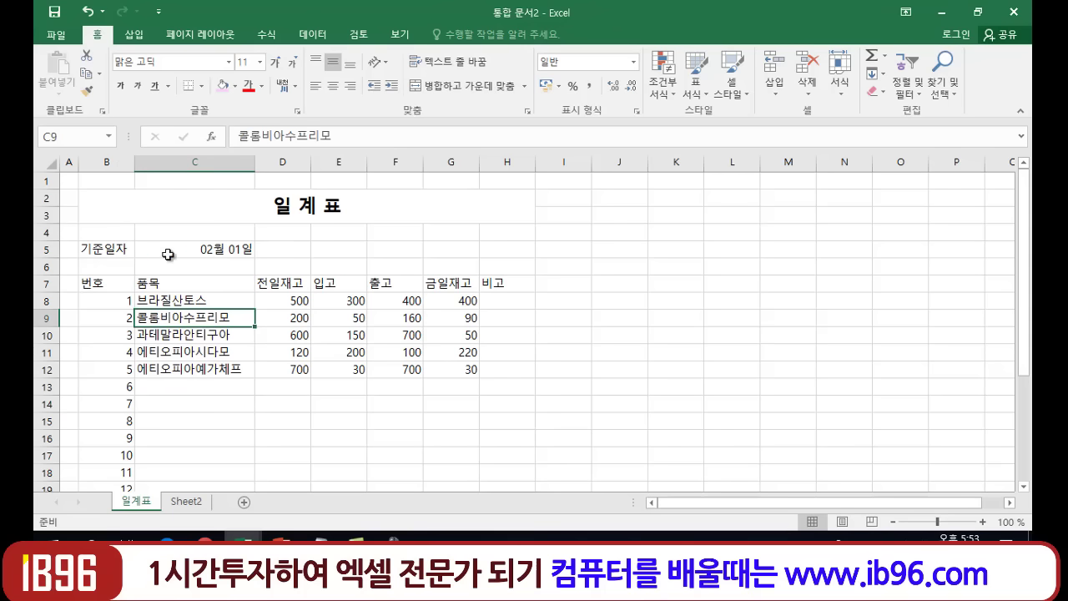
{"action": "left_click", "coordinate": [208, 249]}
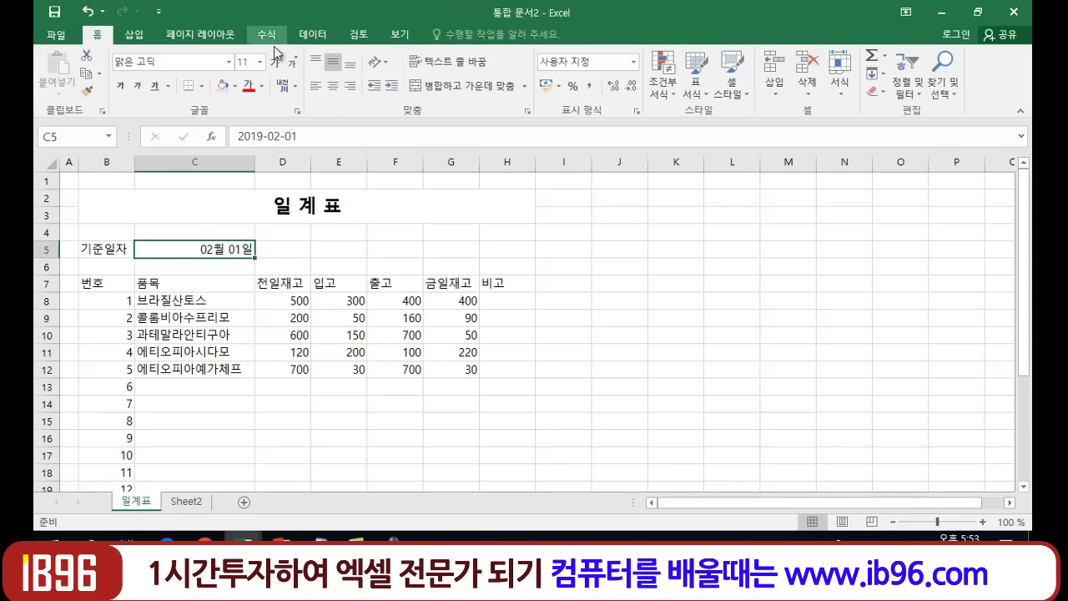
{"action": "left_click", "coordinate": [317, 86]}
{"action": "left_click", "coordinate": [259, 333]}
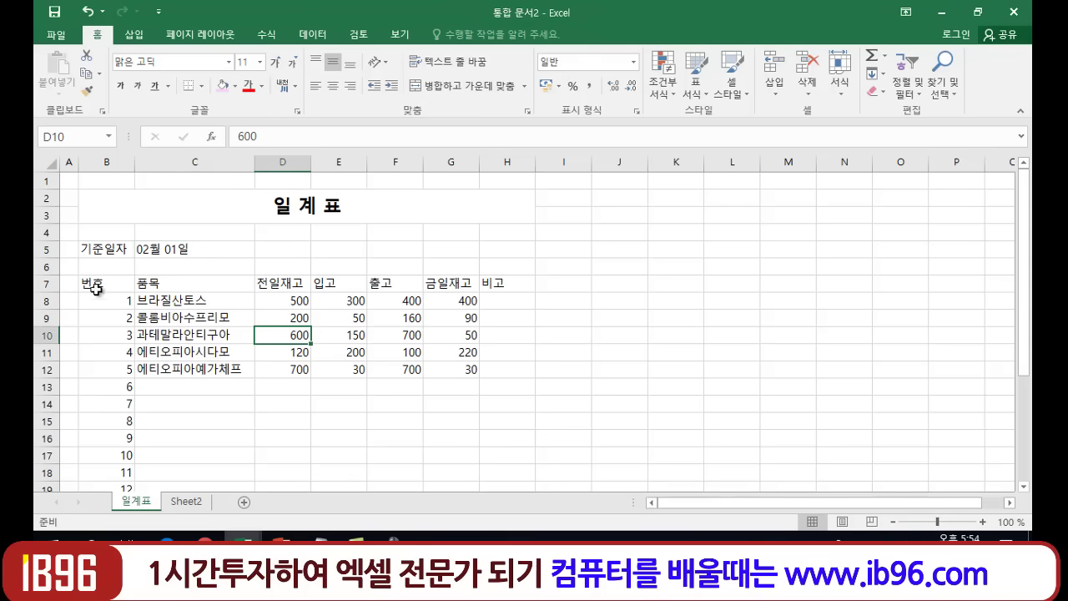
{"action": "left_click_drag", "start_coordinate": [94, 285], "coordinate": [507, 280]}
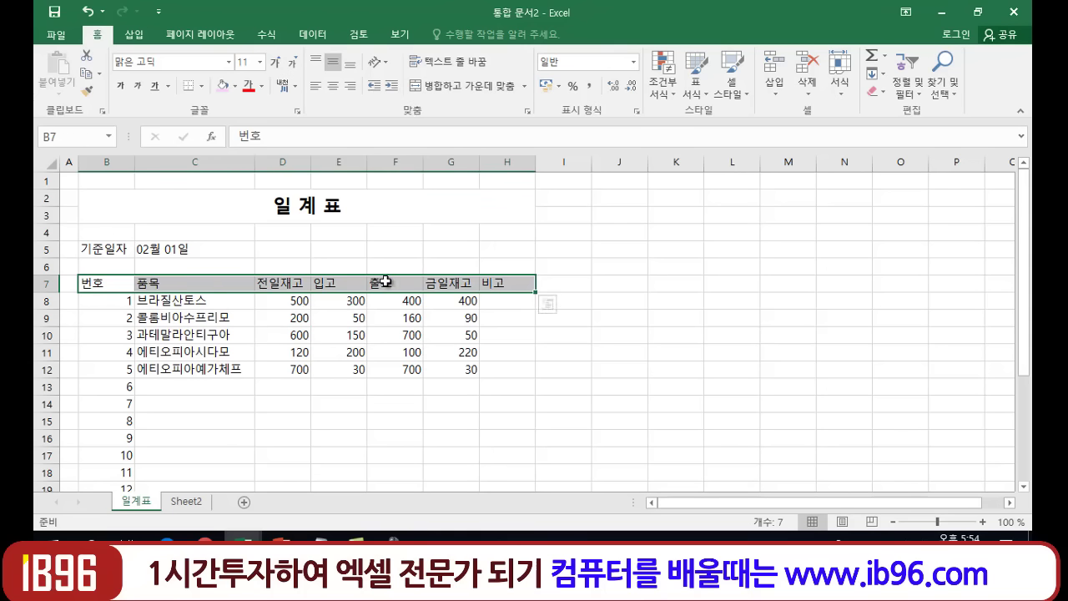
Center and bold the row 7 headings 번호 through 비고.
{"action": "left_click", "coordinate": [334, 87]}
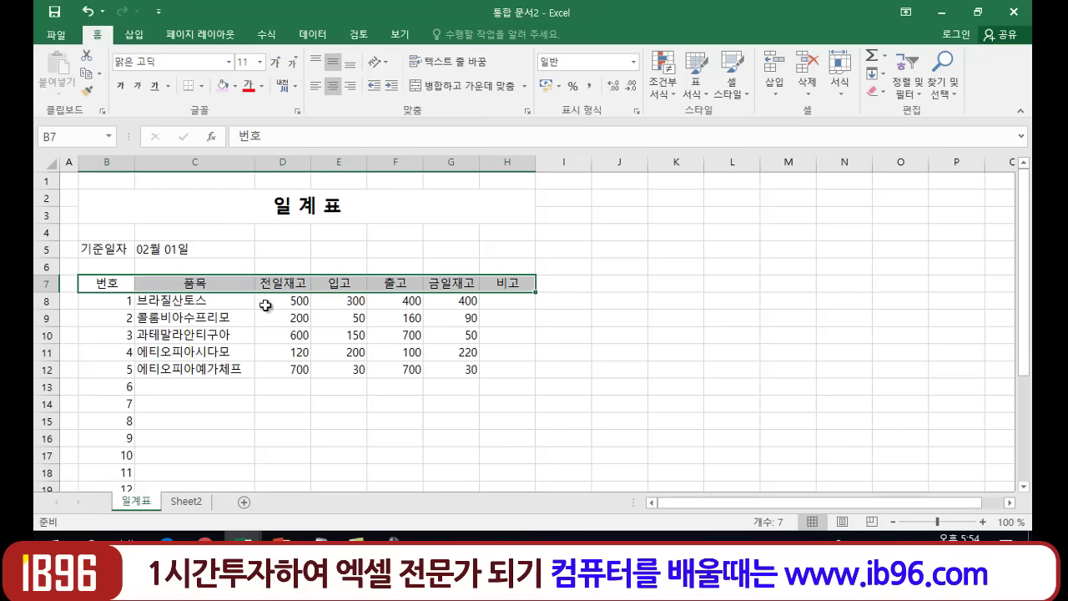
{"action": "left_click", "coordinate": [120, 87]}
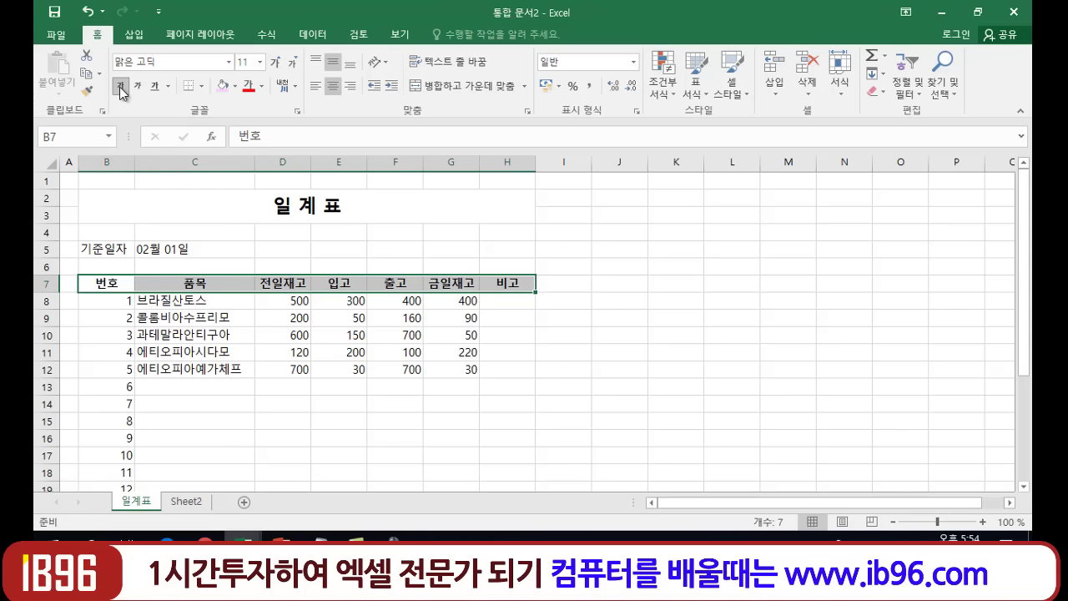
{"action": "left_click", "coordinate": [362, 435]}
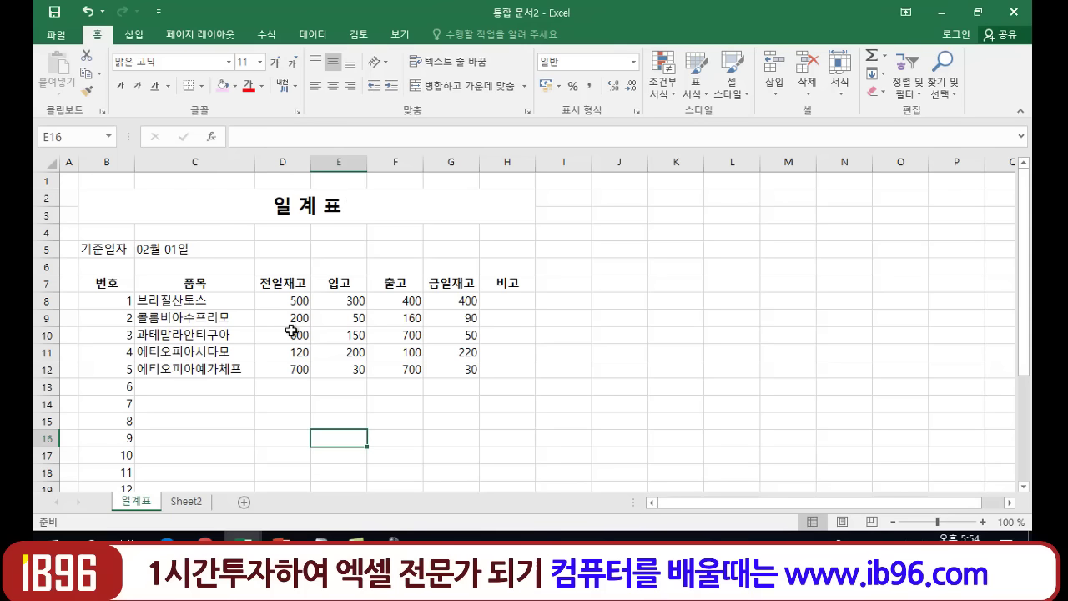
Select the table body rows 8–27 and check the font size list, leaving it unchanged.
{"action": "left_click", "coordinate": [106, 300]}
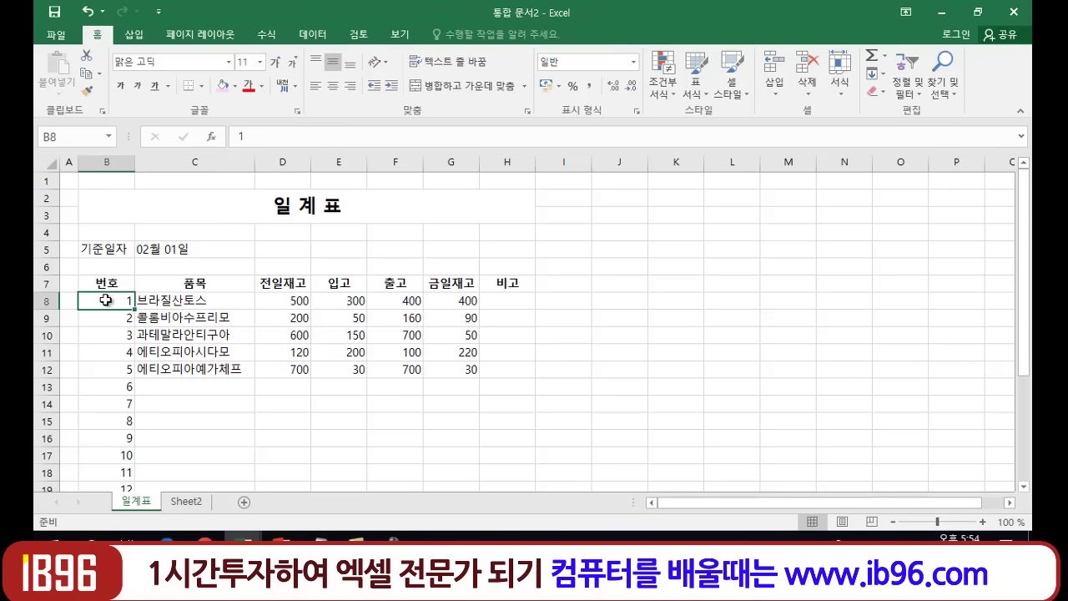
{"action": "left_click", "coordinate": [260, 369]}
{"action": "mouse_move", "coordinate": [106, 300]}
{"action": "left_mouse_down"}
{"action": "mouse_move", "coordinate": [310, 301]}
{"action": "mouse_move", "coordinate": [480, 507]}
{"action": "mouse_move", "coordinate": [519, 439]}
{"action": "mouse_move", "coordinate": [519, 455]}
{"action": "left_mouse_up"}
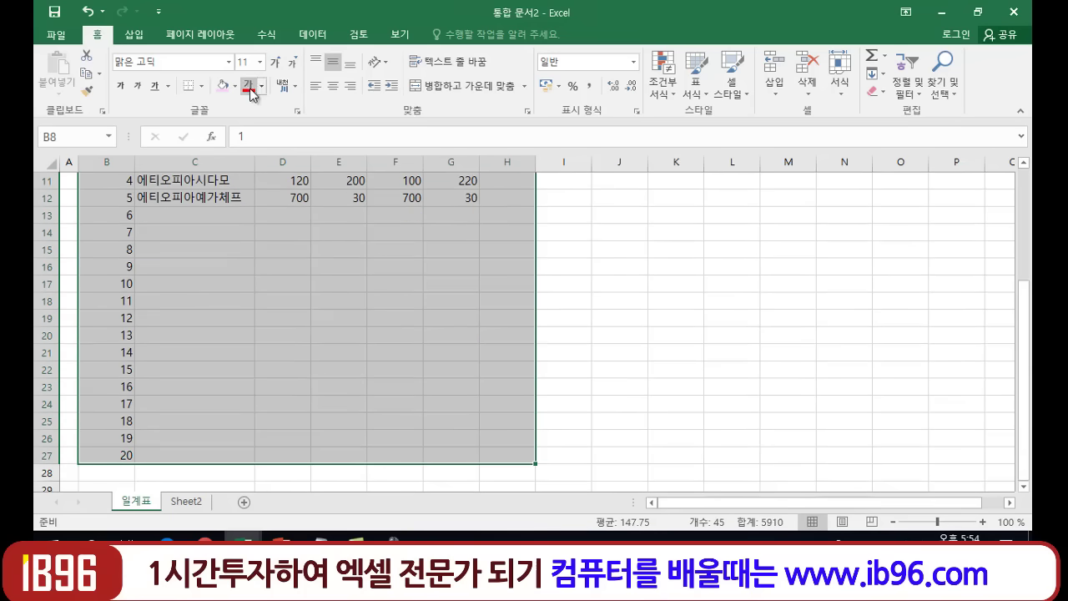
{"action": "left_click", "coordinate": [260, 62]}
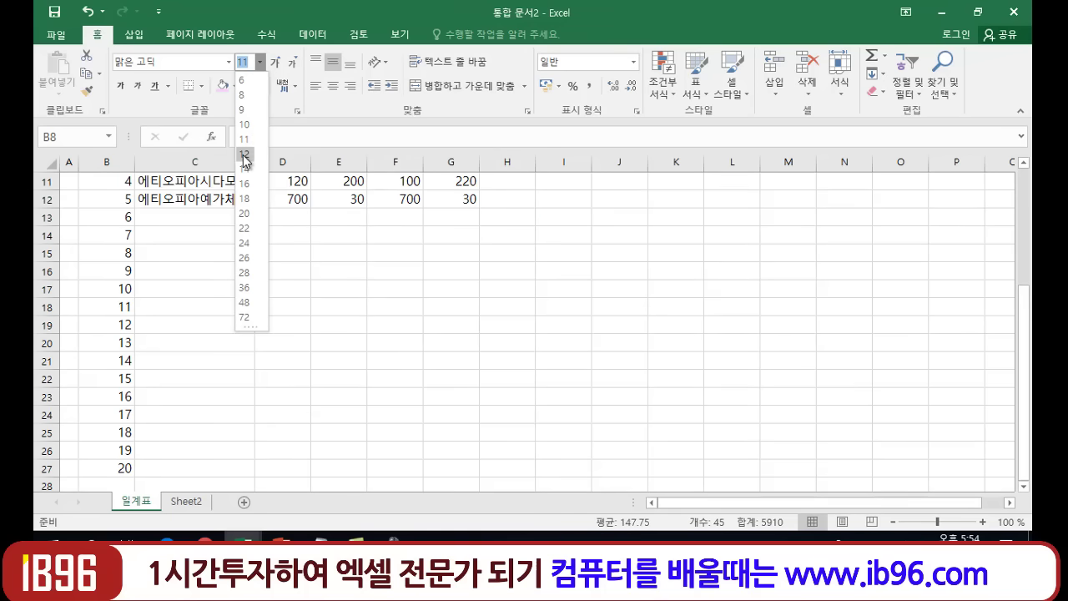
{"action": "key", "text": "Escape"}
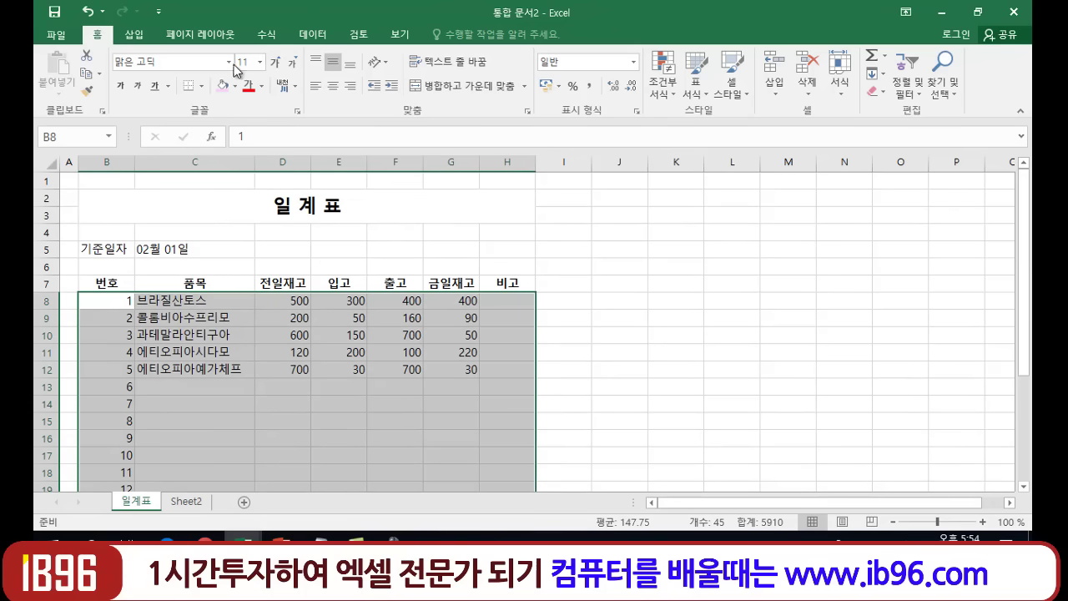
{"action": "left_click", "coordinate": [623, 356]}
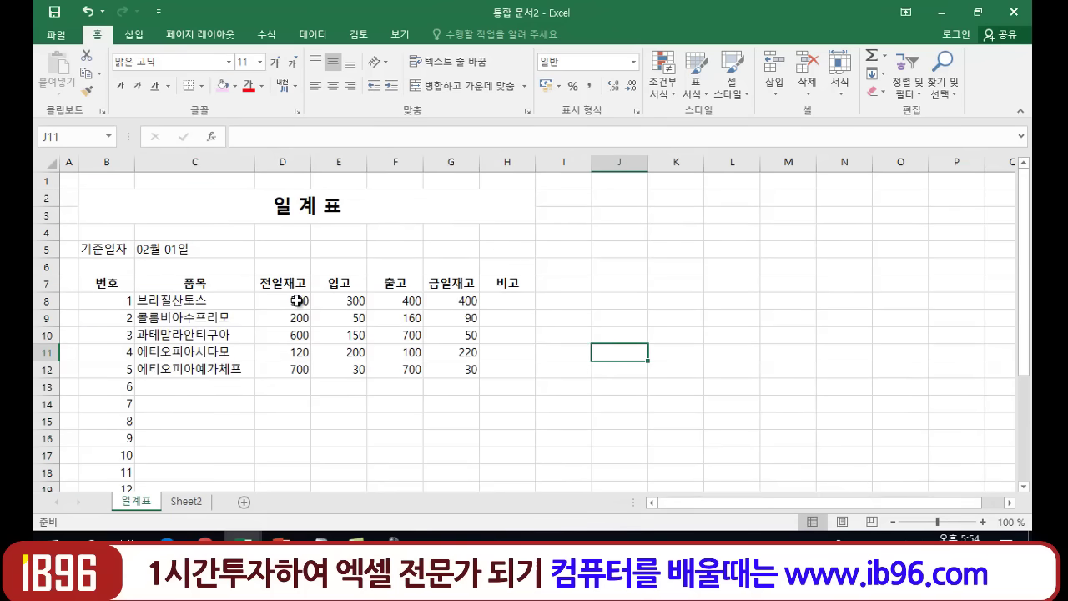
Bold the stock quantities in D8:G12.
{"action": "mouse_move", "coordinate": [288, 298]}
{"action": "left_mouse_down"}
{"action": "mouse_move", "coordinate": [470, 300]}
{"action": "mouse_move", "coordinate": [464, 368]}
{"action": "left_mouse_up"}
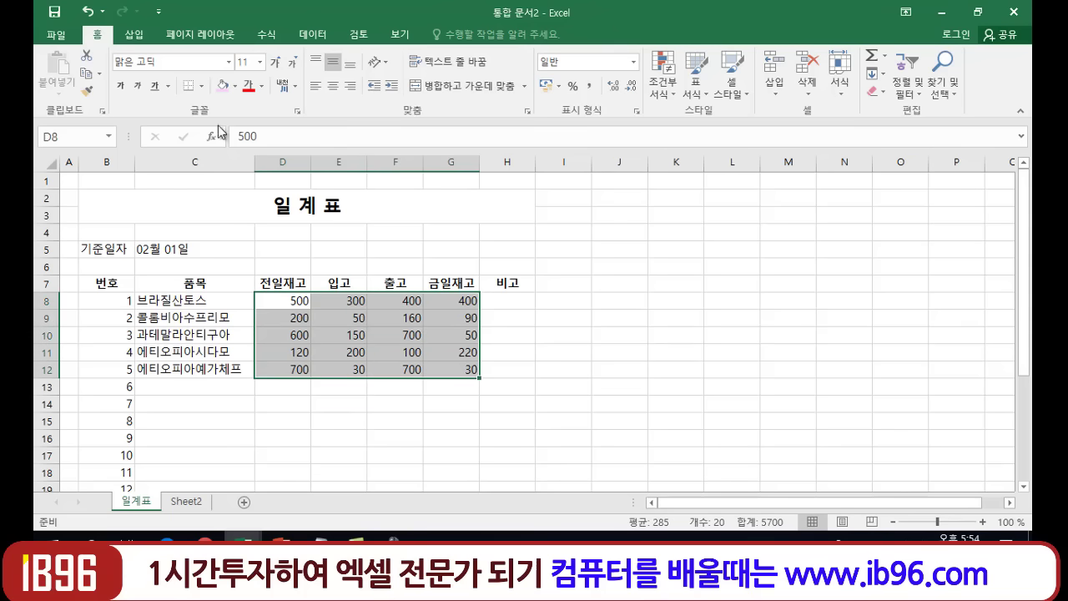
{"action": "left_click", "coordinate": [119, 85]}
{"action": "left_click", "coordinate": [683, 419]}
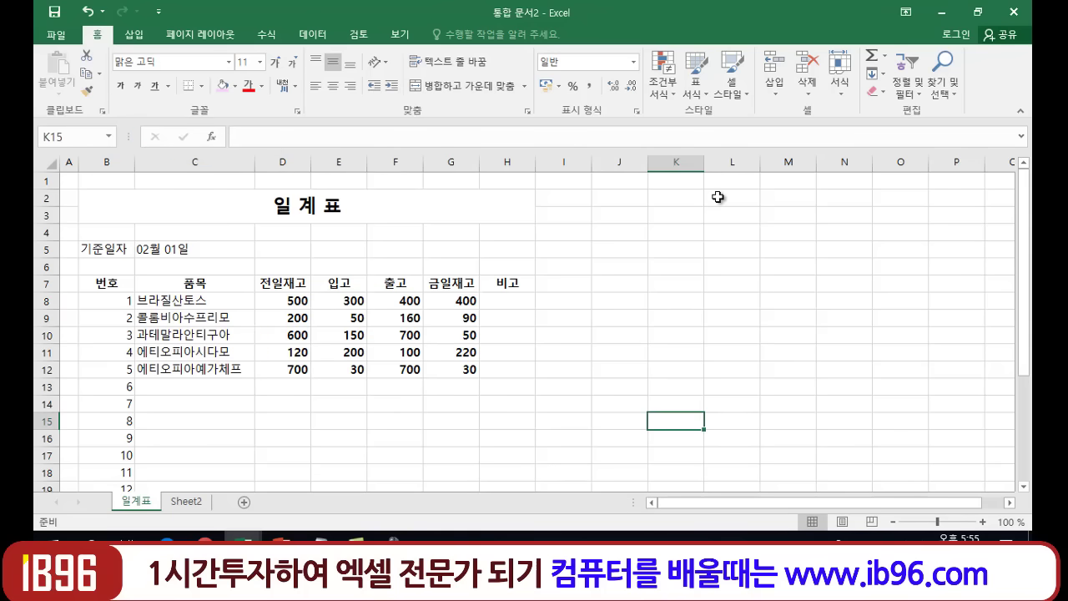
{"action": "left_click", "coordinate": [262, 401]}
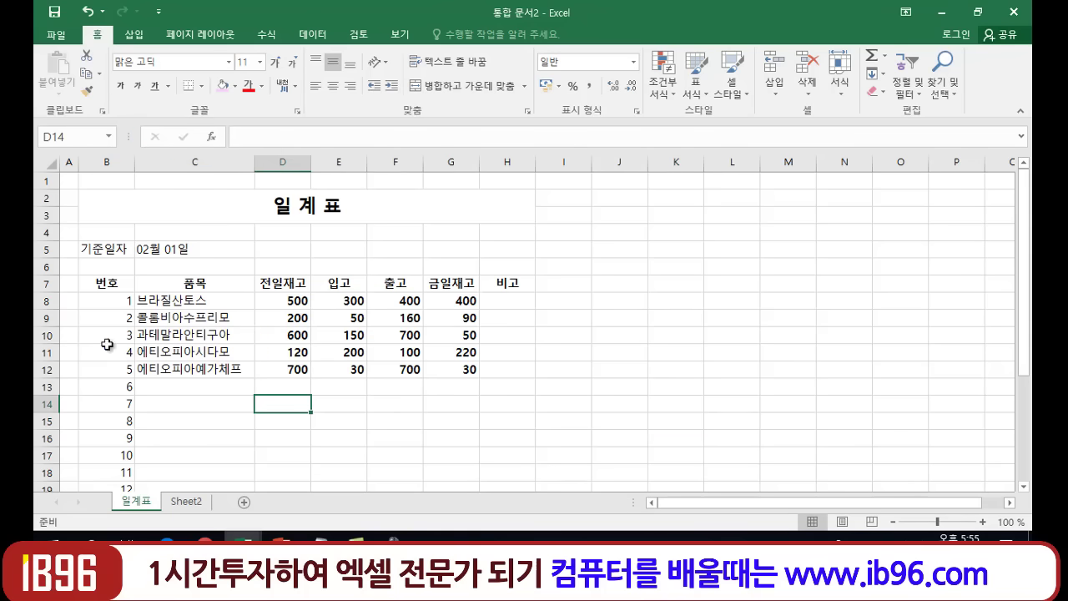
{"action": "scroll", "coordinate": [273, 322], "scroll_direction": "down", "scroll_amount": 2}
{"action": "scroll", "coordinate": [273, 322], "scroll_direction": "up", "scroll_amount": 1}
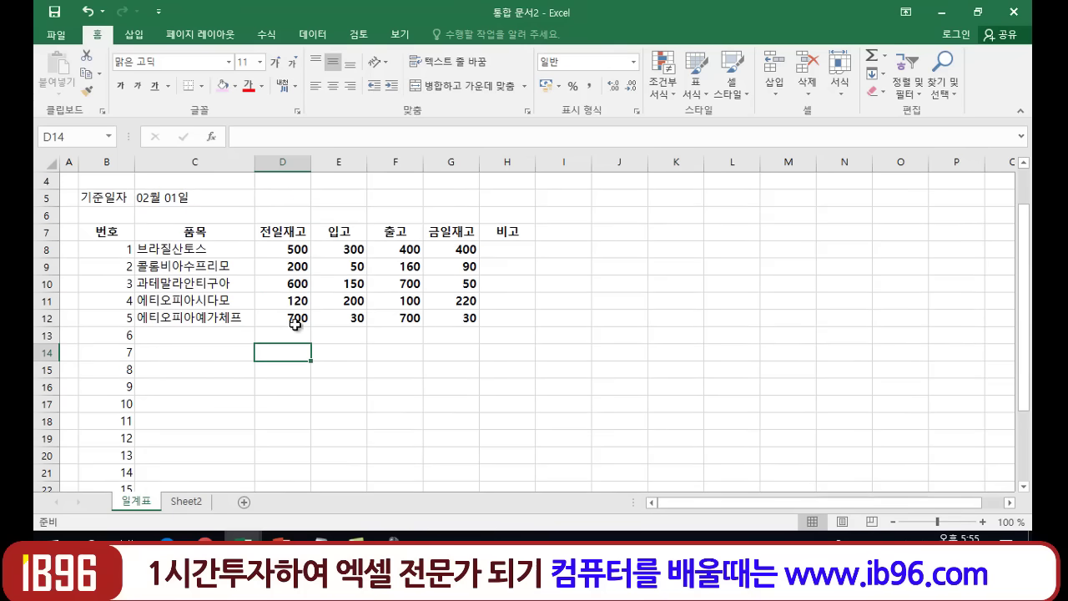
{"action": "left_click_drag", "start_coordinate": [115, 251], "coordinate": [126, 454]}
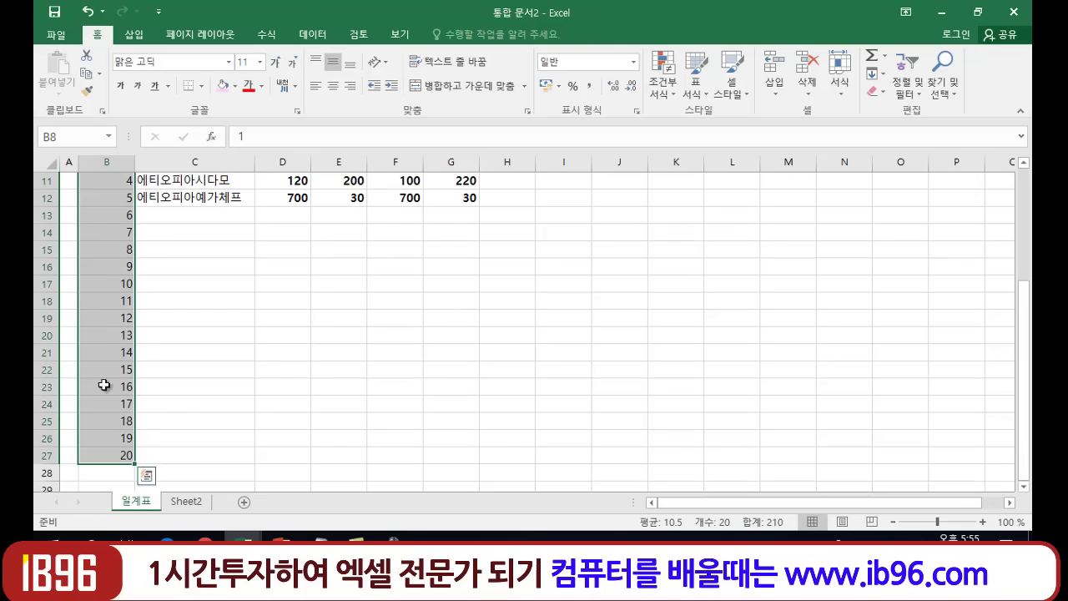
Center the 번호 numbers 1–20 in column B.
{"action": "left_click", "coordinate": [333, 86]}
{"action": "scroll", "coordinate": [292, 334], "scroll_direction": "up", "scroll_amount": 4}
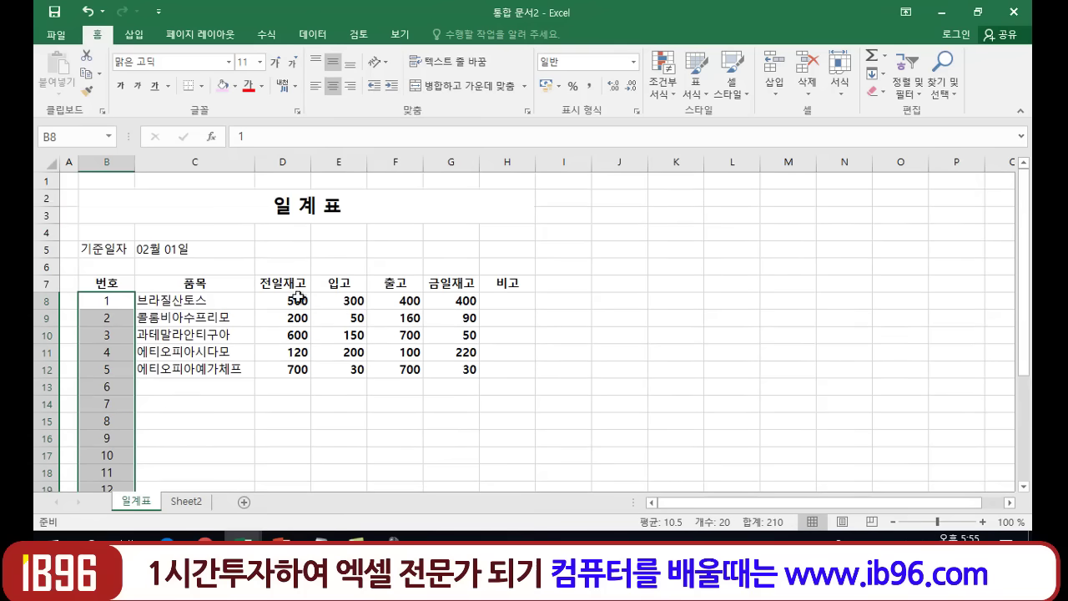
{"action": "left_click", "coordinate": [288, 422]}
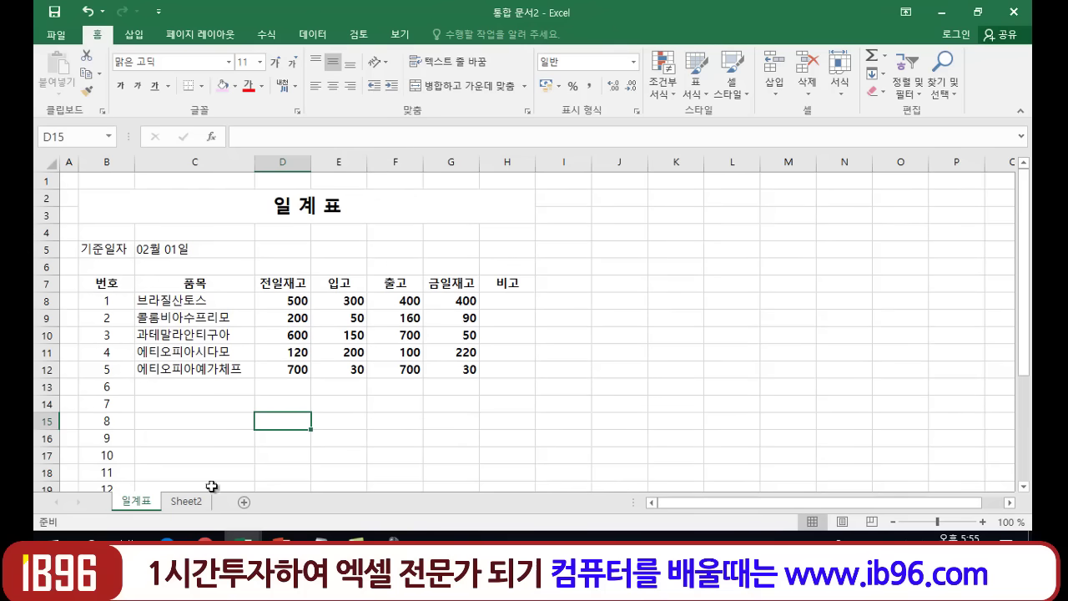
{"action": "left_click", "coordinate": [238, 428]}
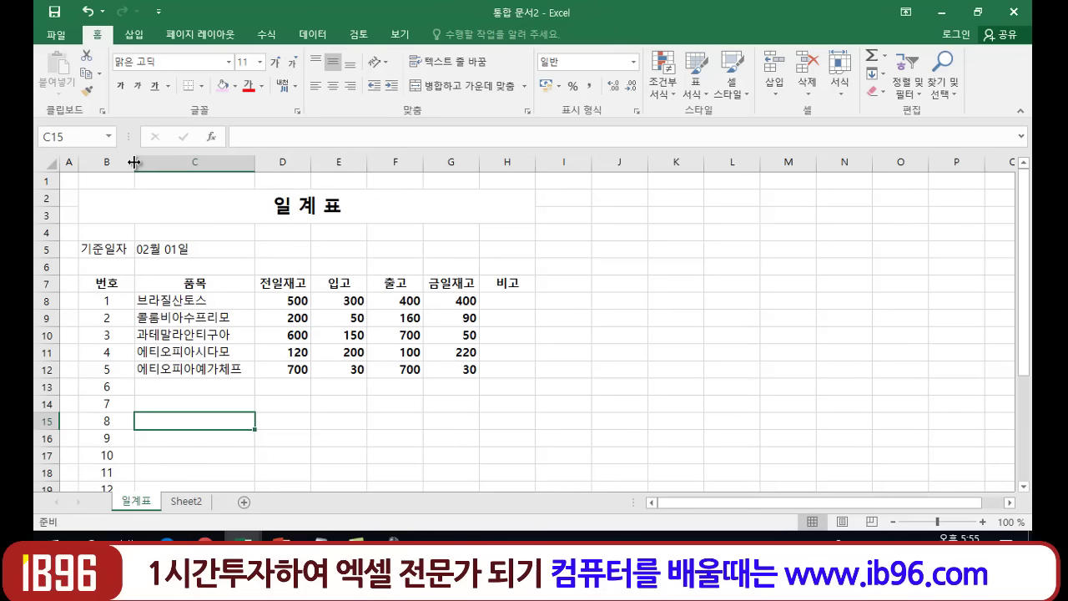
Narrow column B to about 7.50 width.
{"action": "left_click_drag", "start_coordinate": [134, 163], "coordinate": [129, 163]}
{"action": "left_click", "coordinate": [318, 460]}
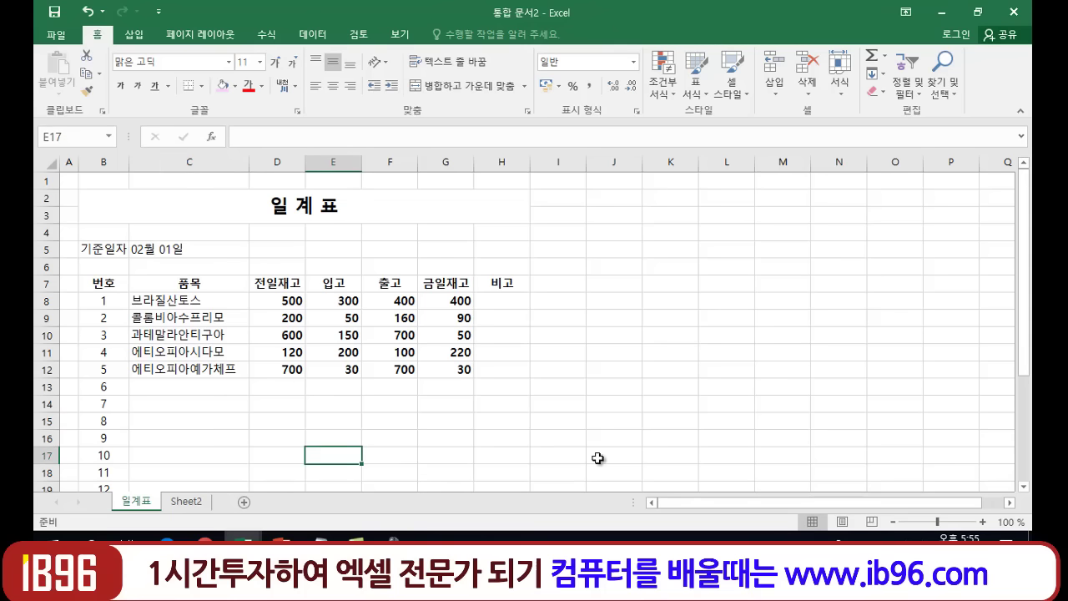
{"action": "left_click", "coordinate": [458, 452]}
{"action": "left_click", "coordinate": [542, 333]}
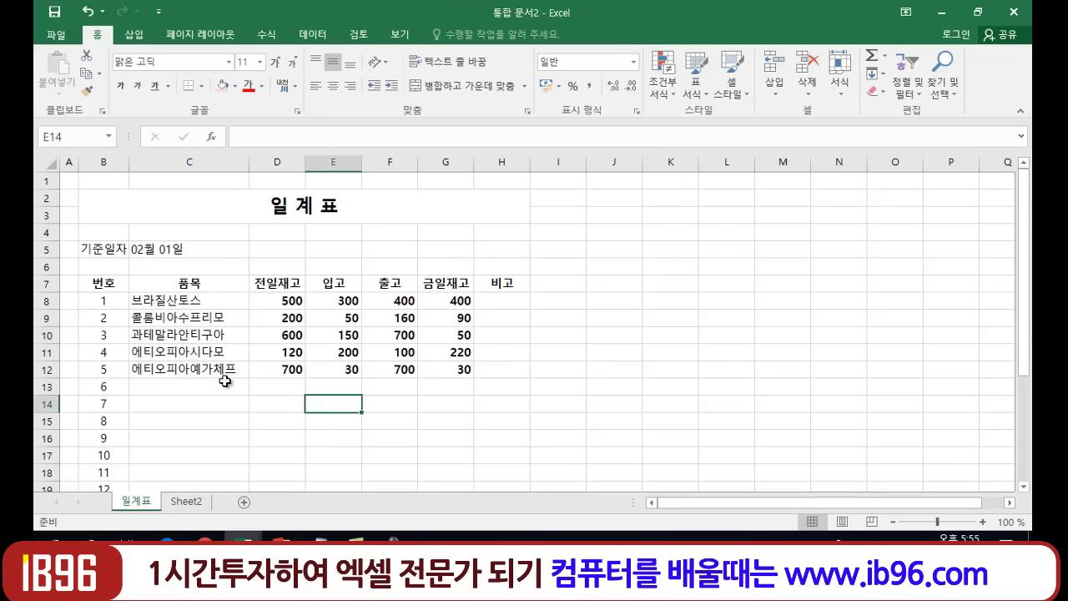
{"action": "left_click", "coordinate": [507, 349]}
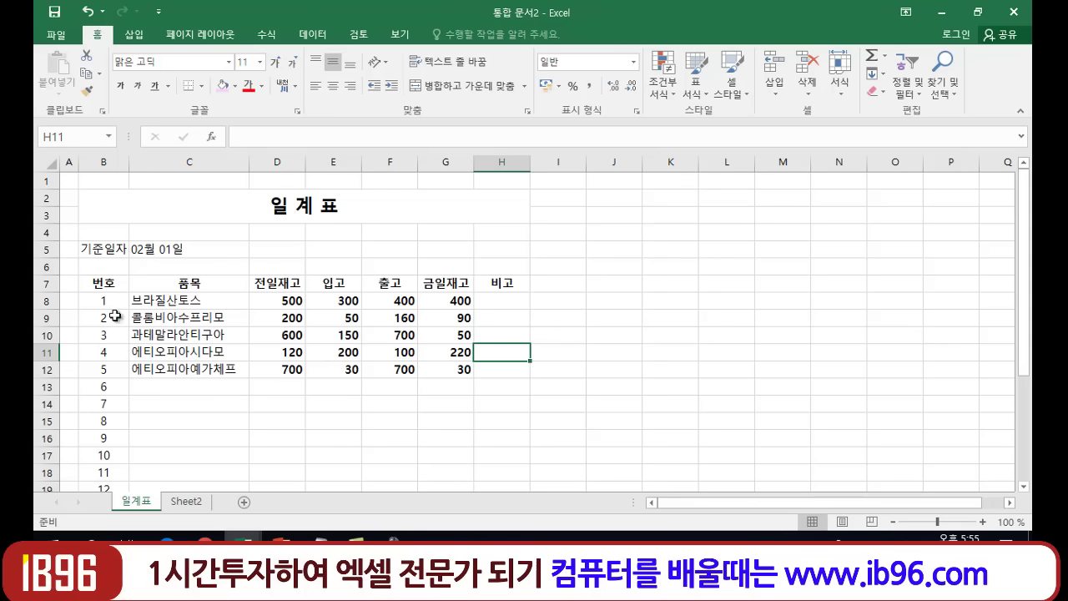
Select and inspect the heading cells 번호 through 비고 in row 7.
{"action": "left_click", "coordinate": [98, 281]}
{"action": "left_click_drag", "start_coordinate": [98, 282], "coordinate": [191, 281]}
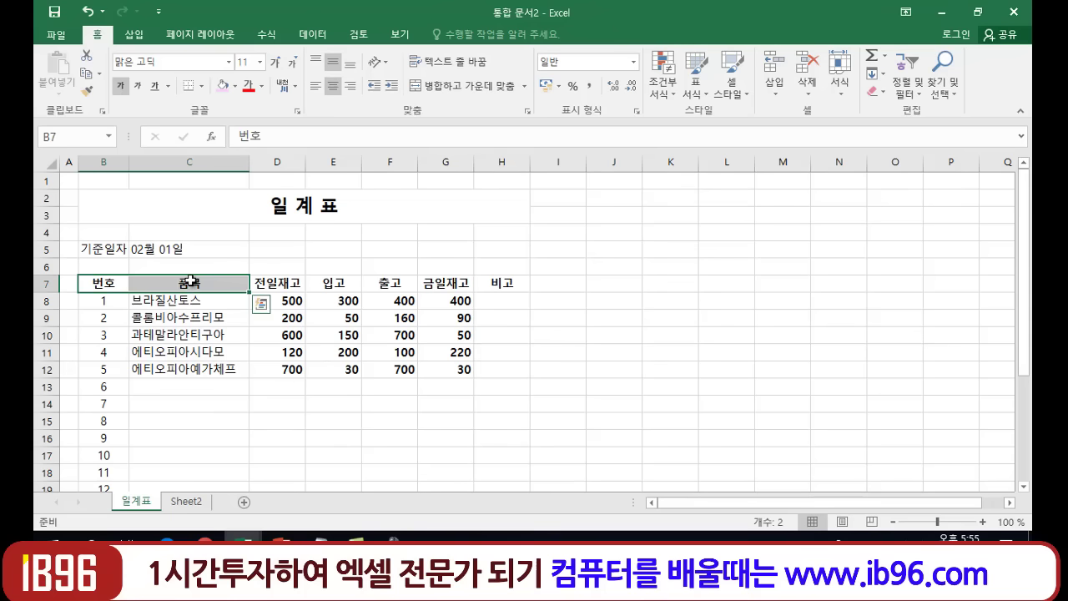
{"action": "left_click", "coordinate": [271, 367]}
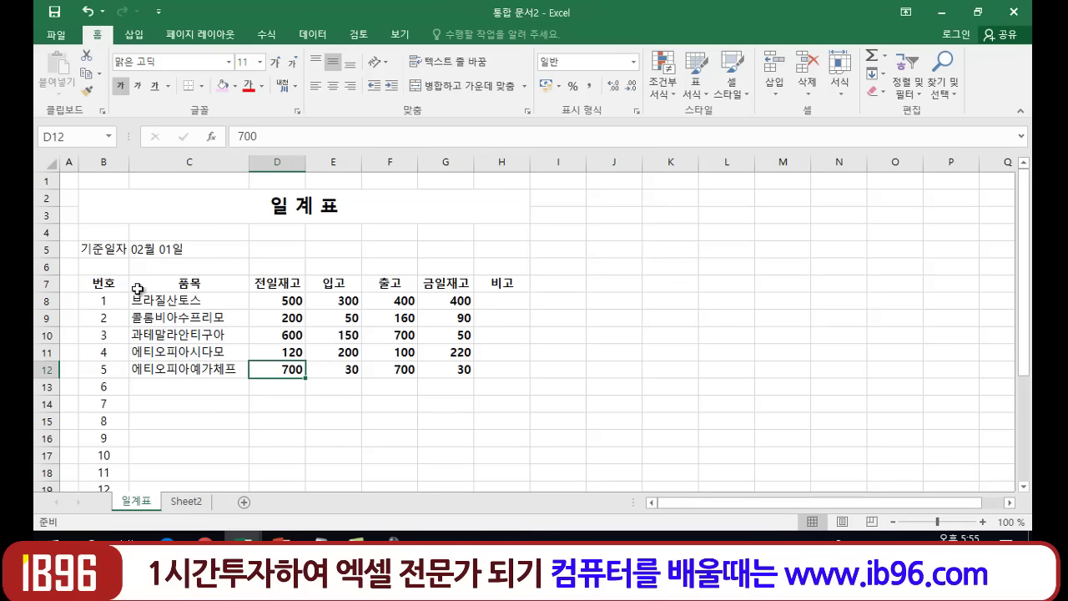
{"action": "left_click", "coordinate": [94, 283]}
{"action": "left_click_drag", "start_coordinate": [94, 283], "coordinate": [500, 283]}
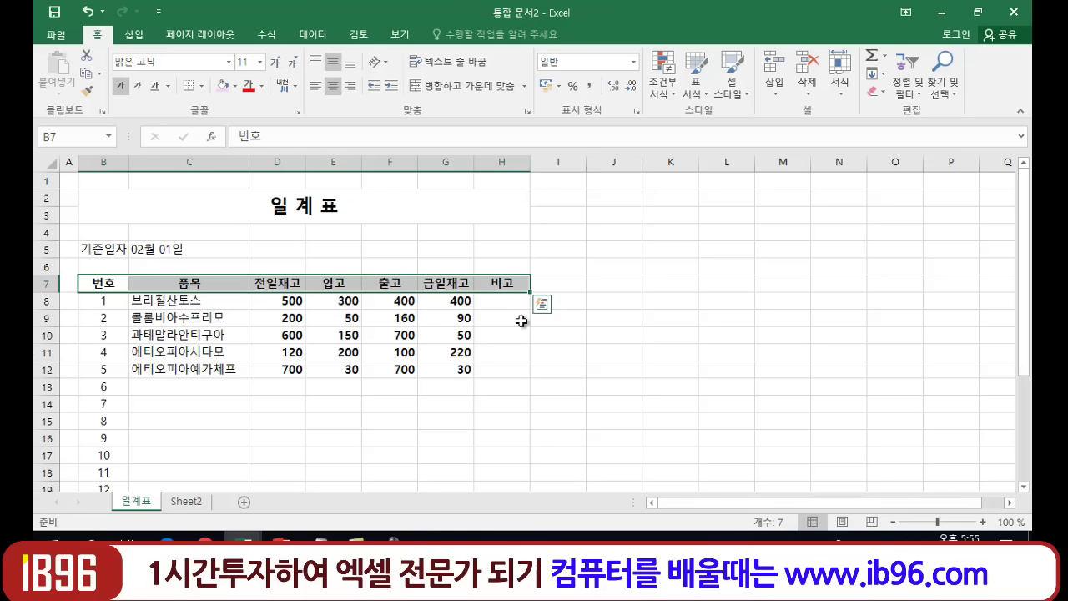
{"action": "left_click", "coordinate": [381, 435]}
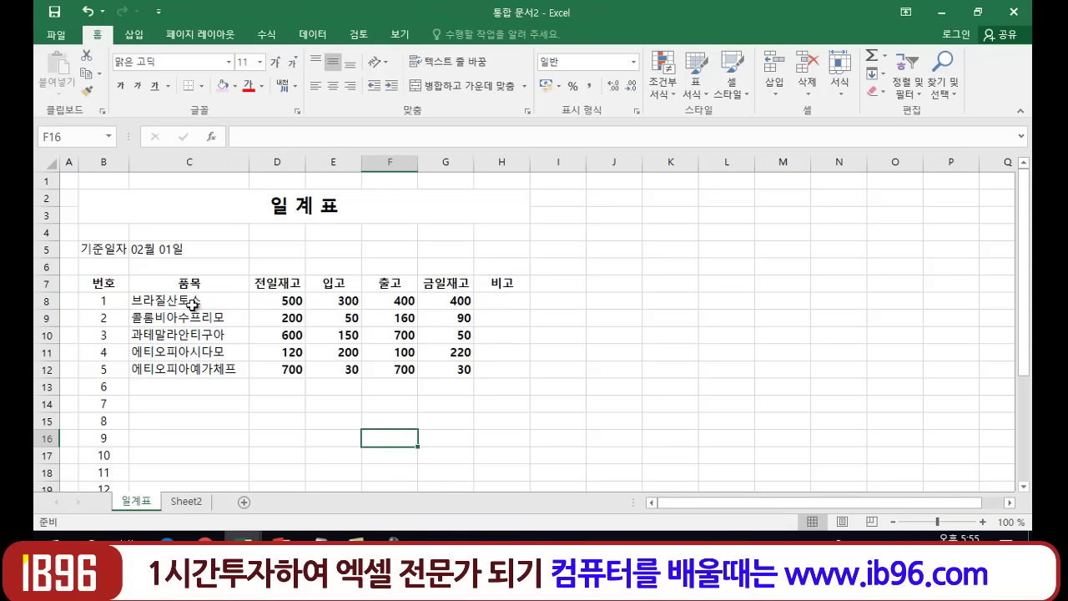
{"action": "left_click", "coordinate": [103, 282]}
{"action": "left_click", "coordinate": [193, 283]}
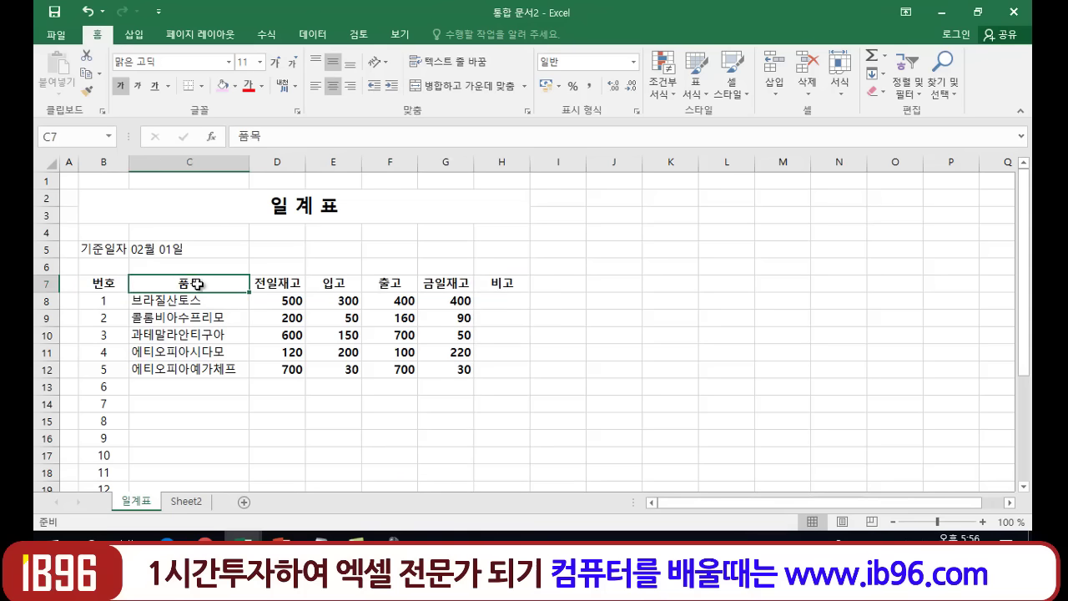
{"action": "left_click", "coordinate": [310, 286]}
{"action": "left_click", "coordinate": [355, 385]}
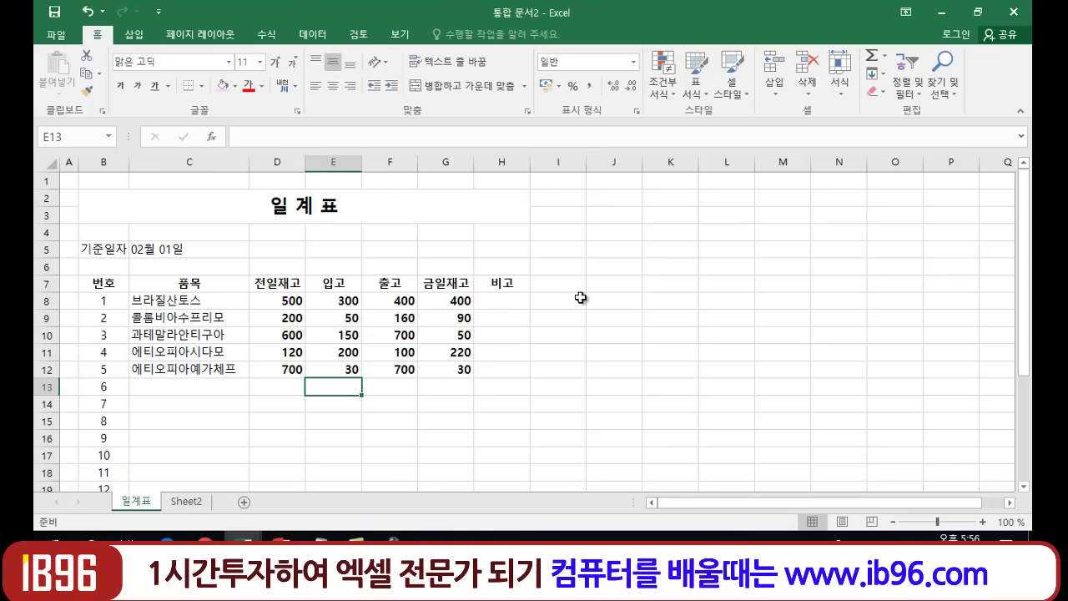
Apply All Borders to the header row B7:H7.
{"action": "left_click_drag", "start_coordinate": [101, 282], "coordinate": [500, 284]}
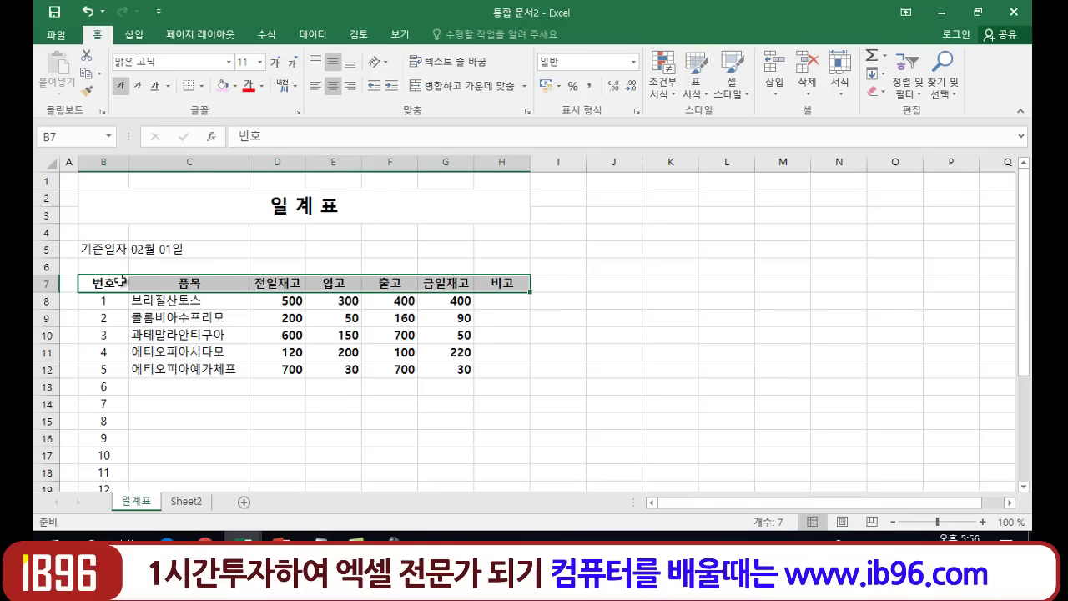
{"action": "left_click", "coordinate": [202, 86]}
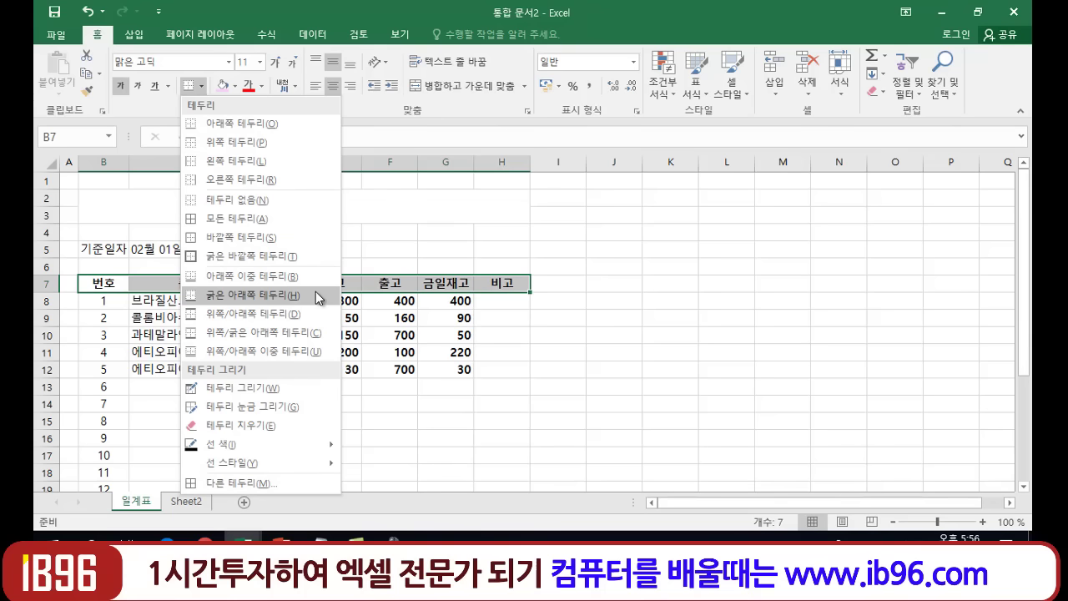
{"action": "left_click", "coordinate": [231, 218]}
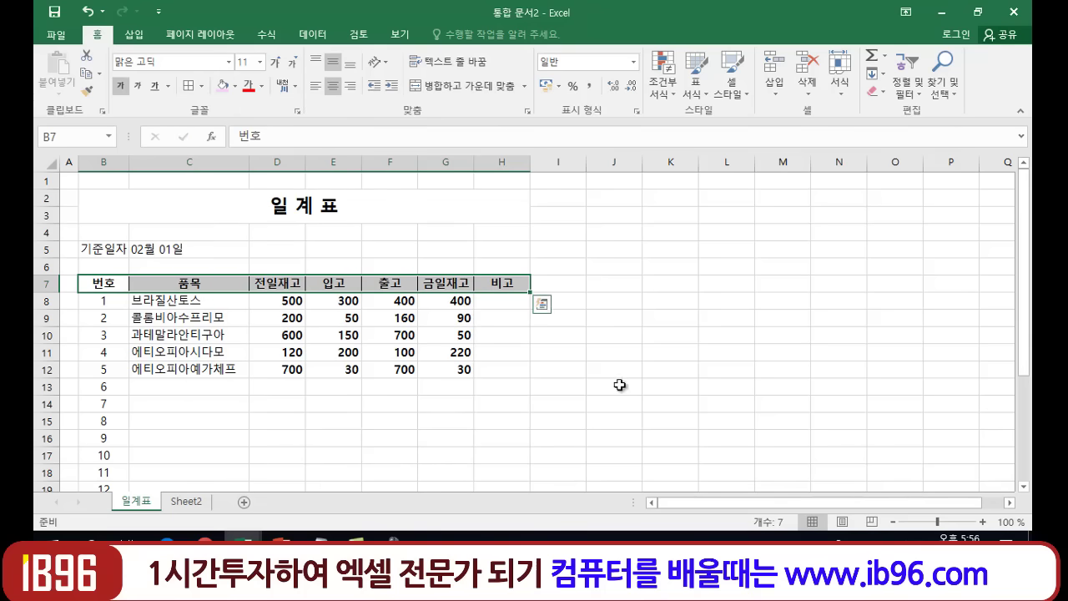
{"action": "left_click", "coordinate": [579, 419]}
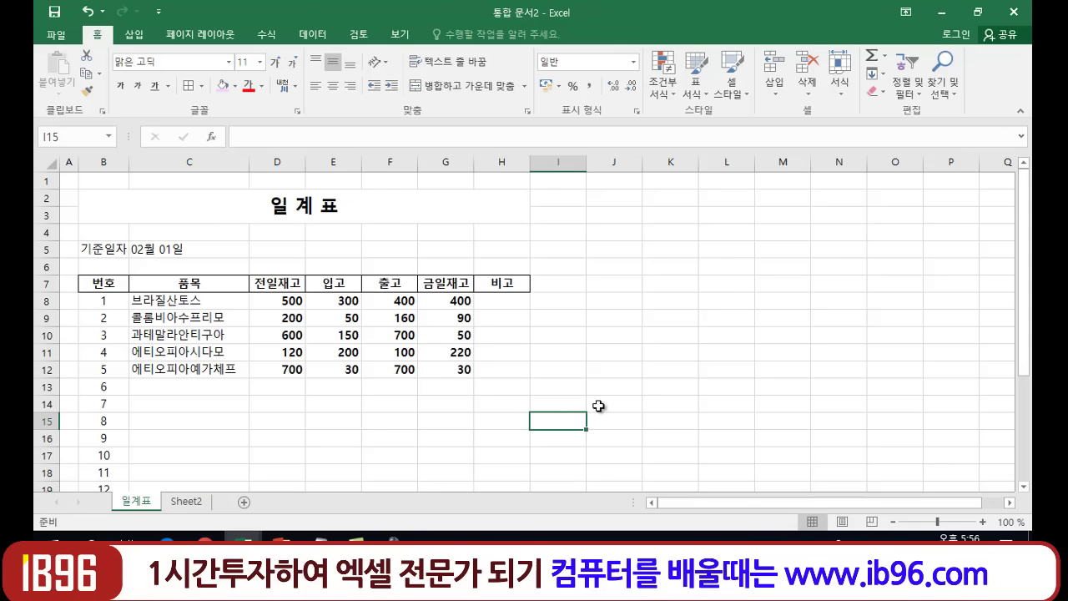
Uncheck Gridlines in the View settings so the sheet grid disappears.
{"action": "left_click", "coordinate": [558, 236]}
{"action": "left_click", "coordinate": [397, 39]}
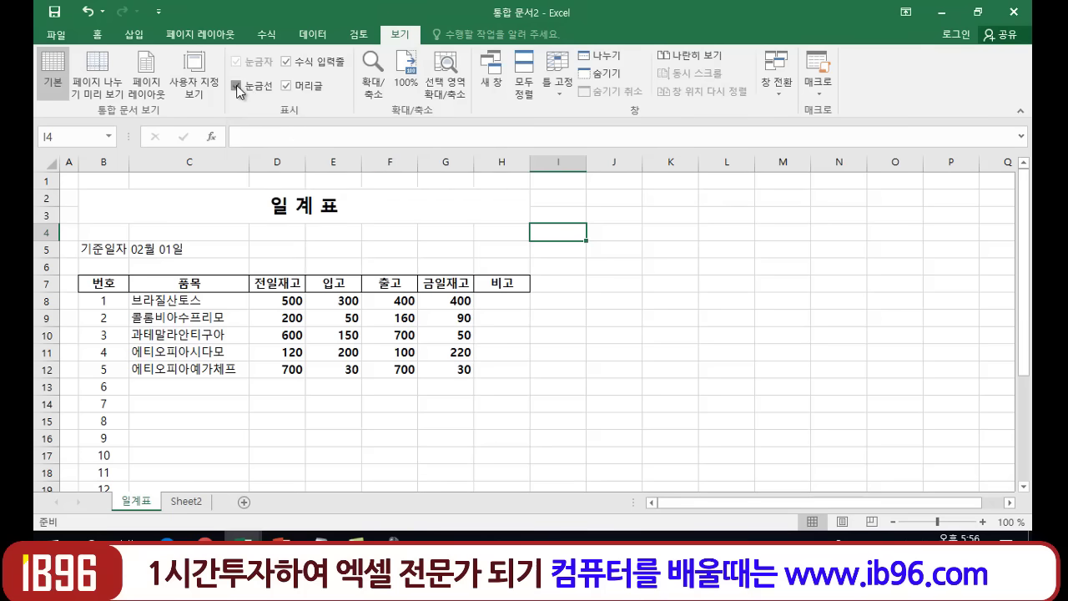
{"action": "left_click", "coordinate": [237, 86]}
{"action": "left_click", "coordinate": [534, 405]}
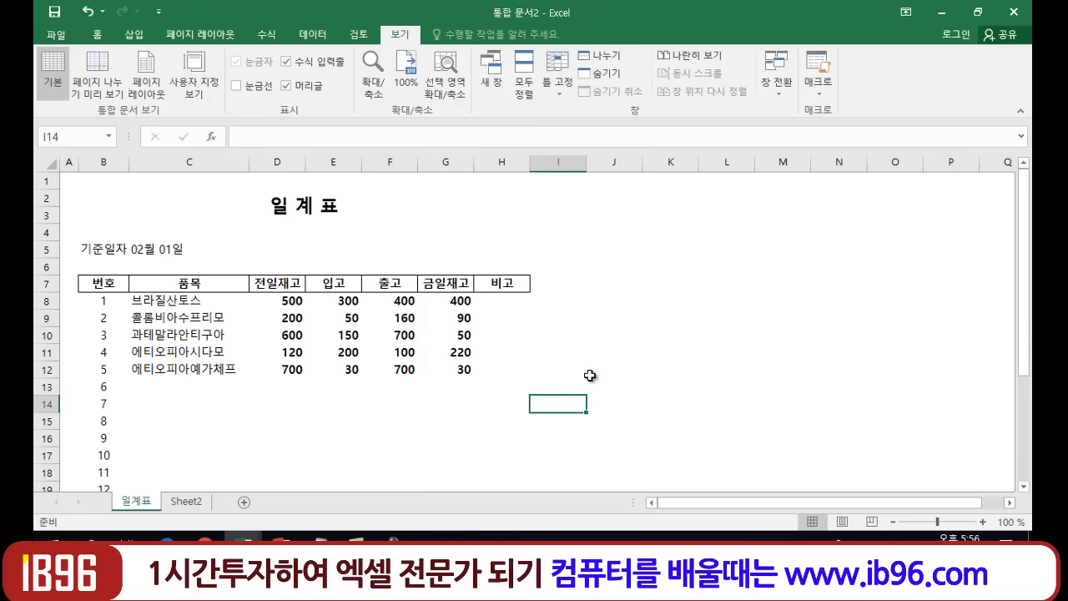
{"action": "left_click", "coordinate": [458, 420]}
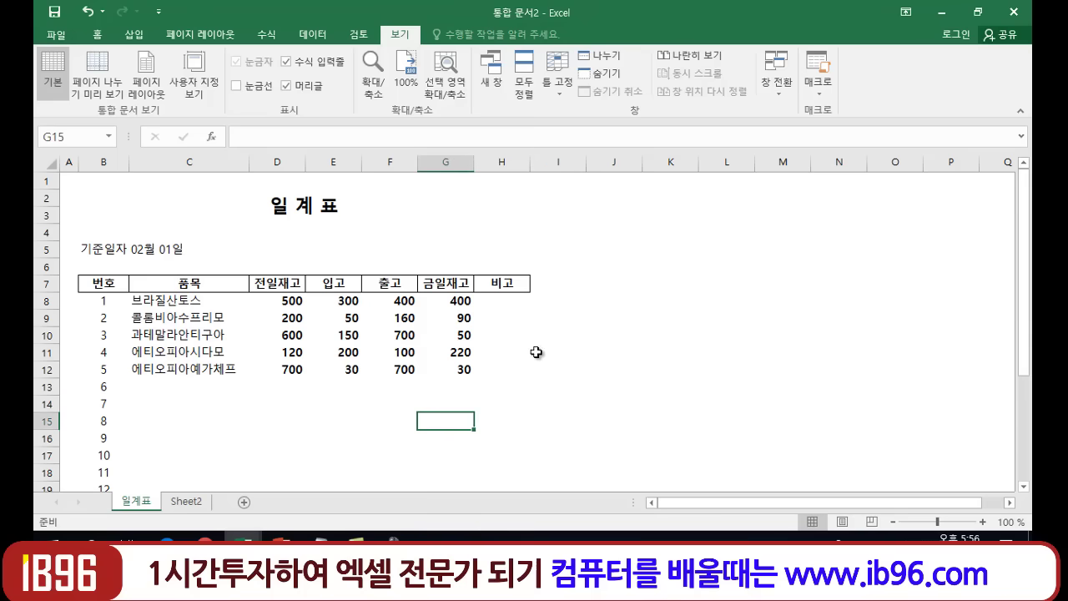
{"action": "scroll", "coordinate": [536, 361], "scroll_direction": "down", "scroll_amount": 1}
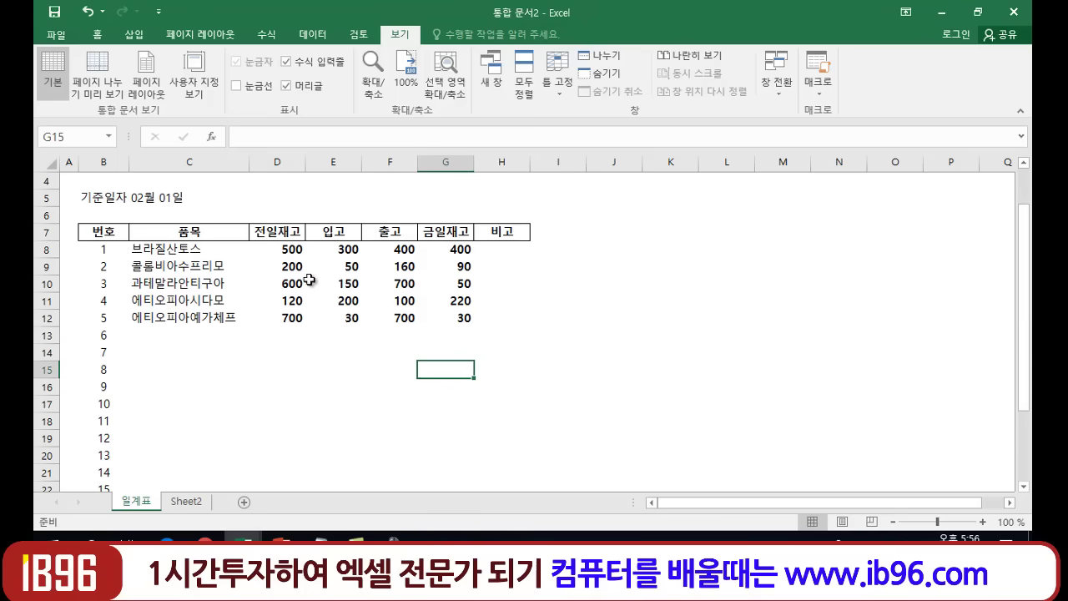
{"action": "scroll", "coordinate": [269, 327], "scroll_direction": "down", "scroll_amount": 1}
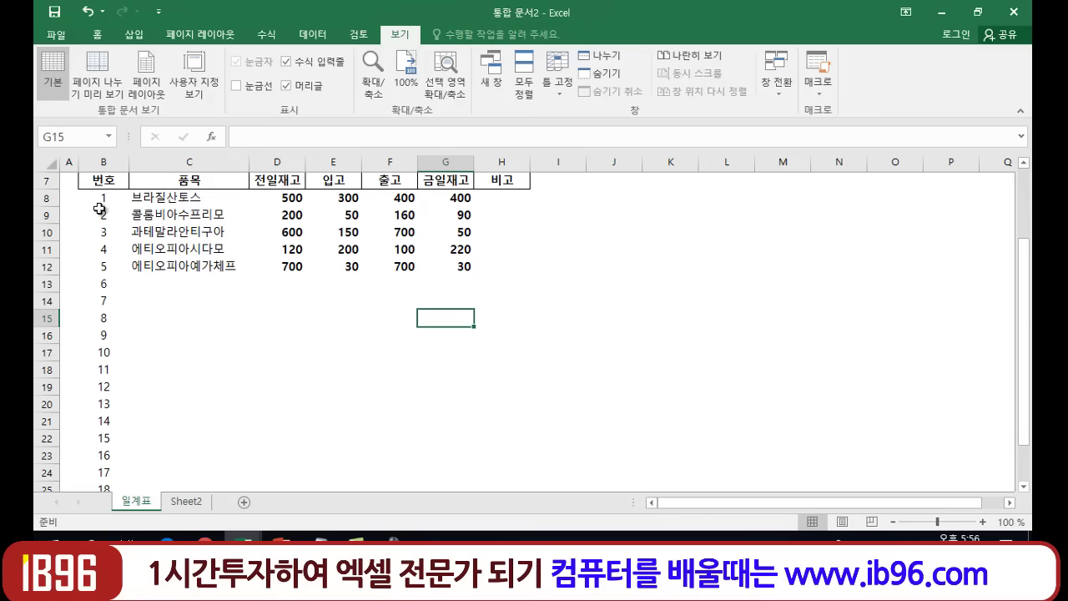
{"action": "mouse_move", "coordinate": [89, 198]}
{"action": "left_mouse_down"}
{"action": "mouse_move", "coordinate": [490, 259]}
{"action": "mouse_move", "coordinate": [473, 499]}
{"action": "mouse_move", "coordinate": [485, 451]}
{"action": "left_mouse_up"}
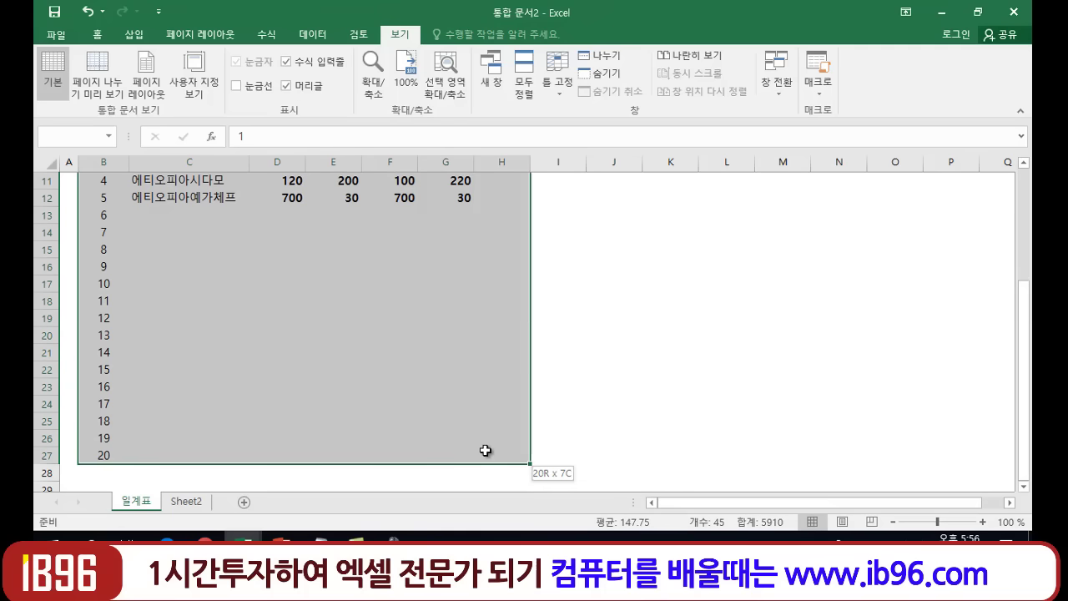
Select the table body B8:H27 and return to the Home formatting commands.
{"action": "left_click_drag", "start_coordinate": [485, 450], "coordinate": [479, 452]}
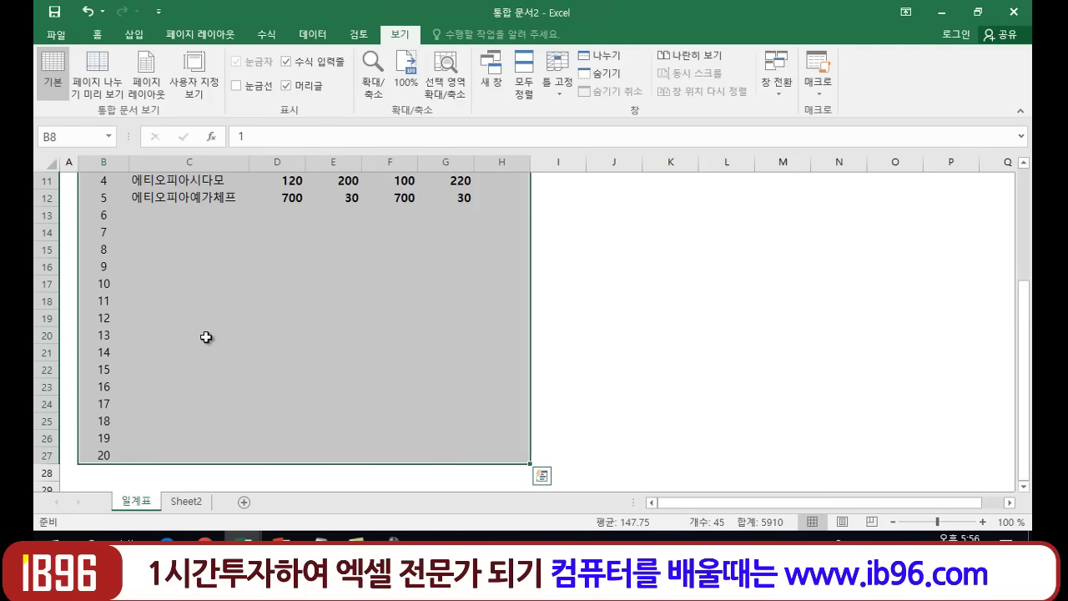
{"action": "scroll", "coordinate": [206, 336], "scroll_direction": "up", "scroll_amount": 2}
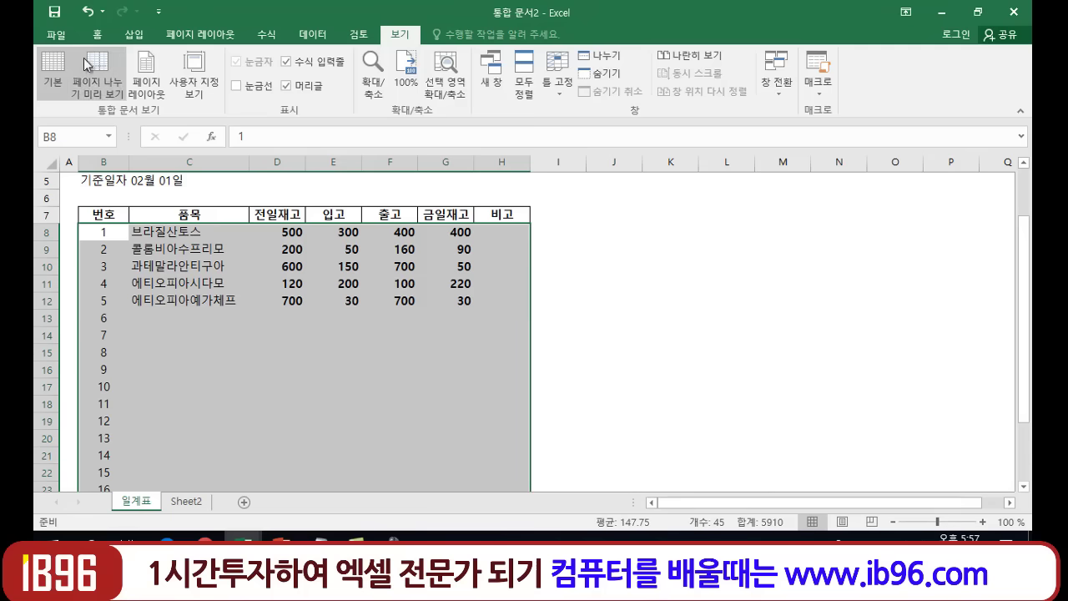
{"action": "left_click", "coordinate": [97, 36]}
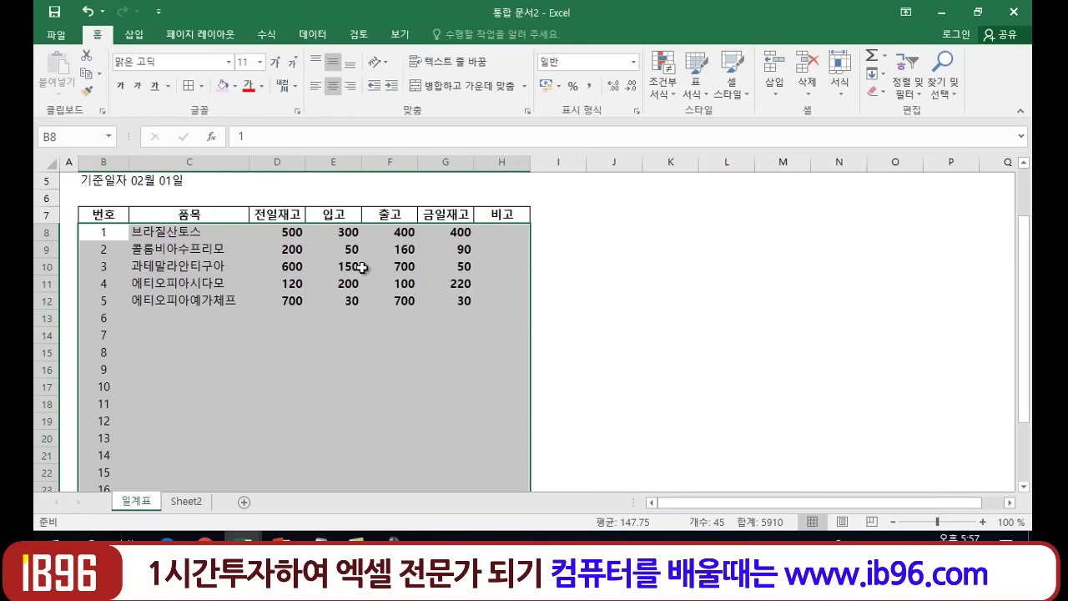
Apply dotted inside borders to the table body through More Borders.
{"action": "left_click", "coordinate": [200, 86]}
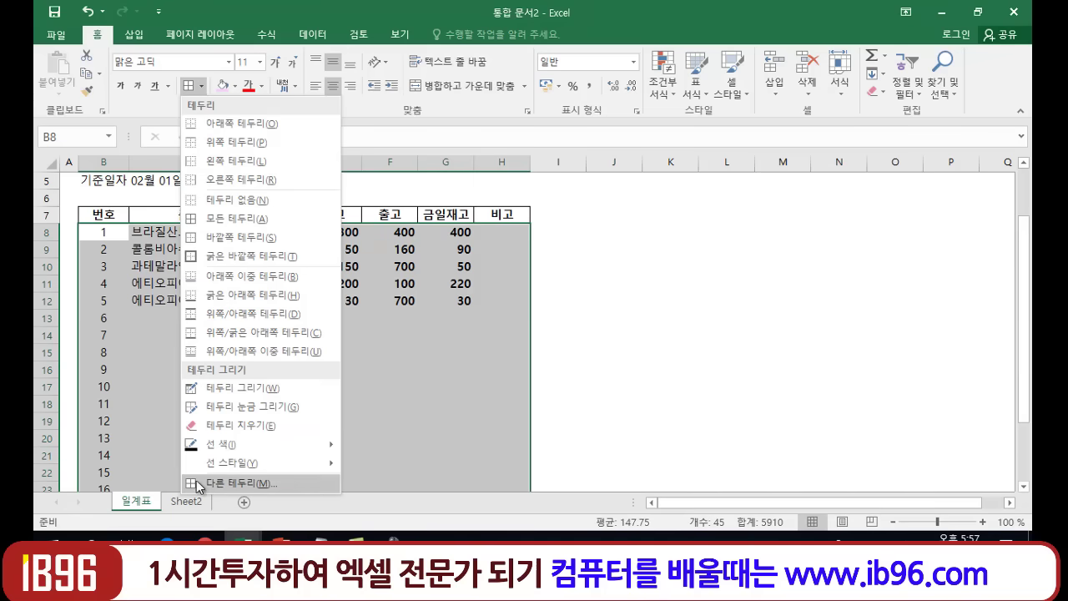
{"action": "left_click", "coordinate": [261, 485]}
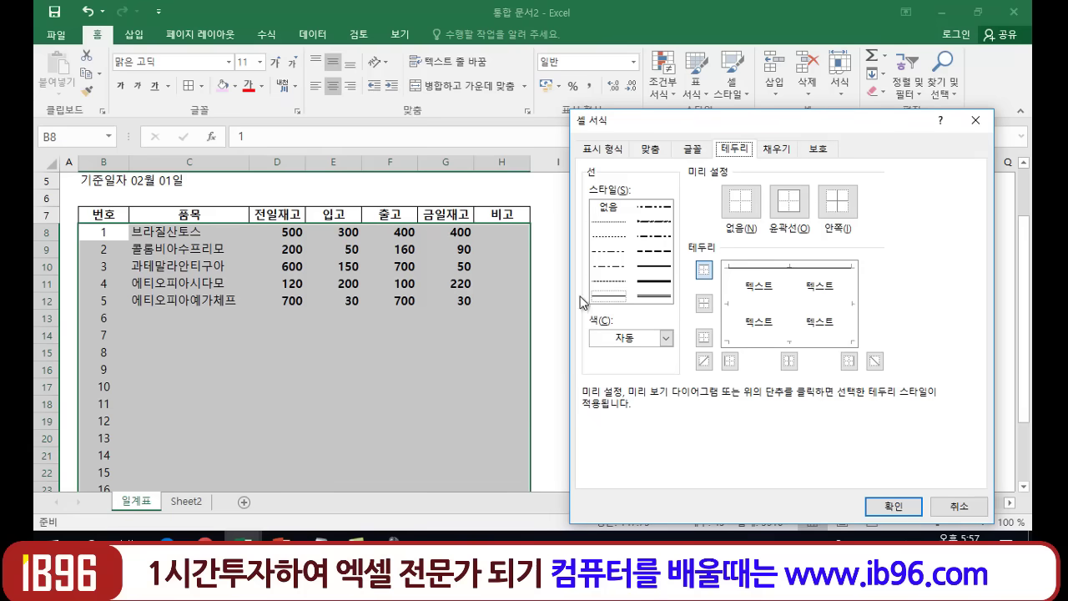
{"action": "left_click", "coordinate": [610, 239]}
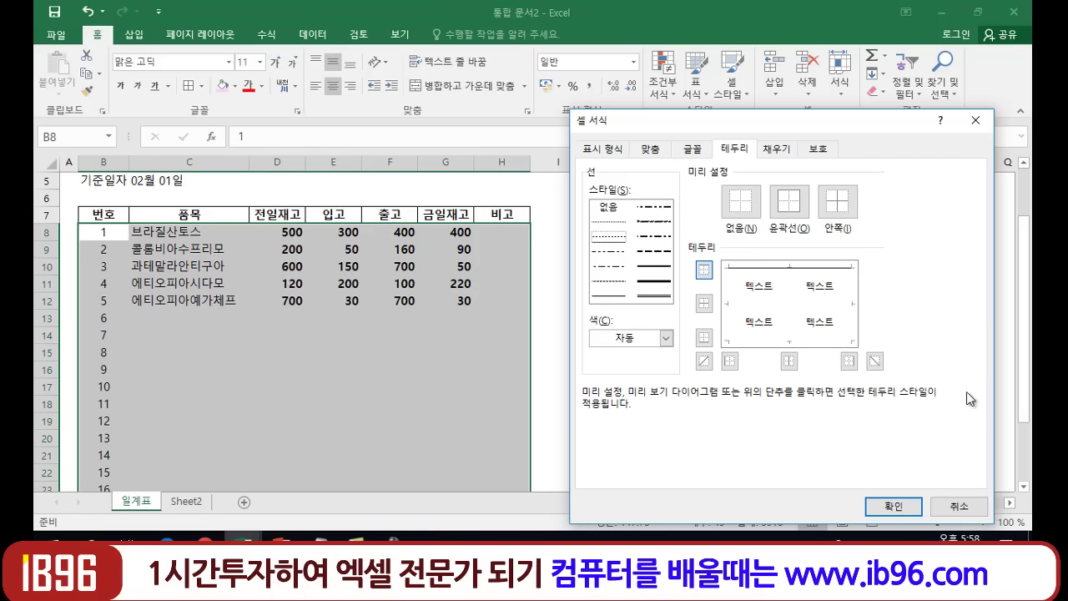
{"action": "left_click", "coordinate": [842, 207]}
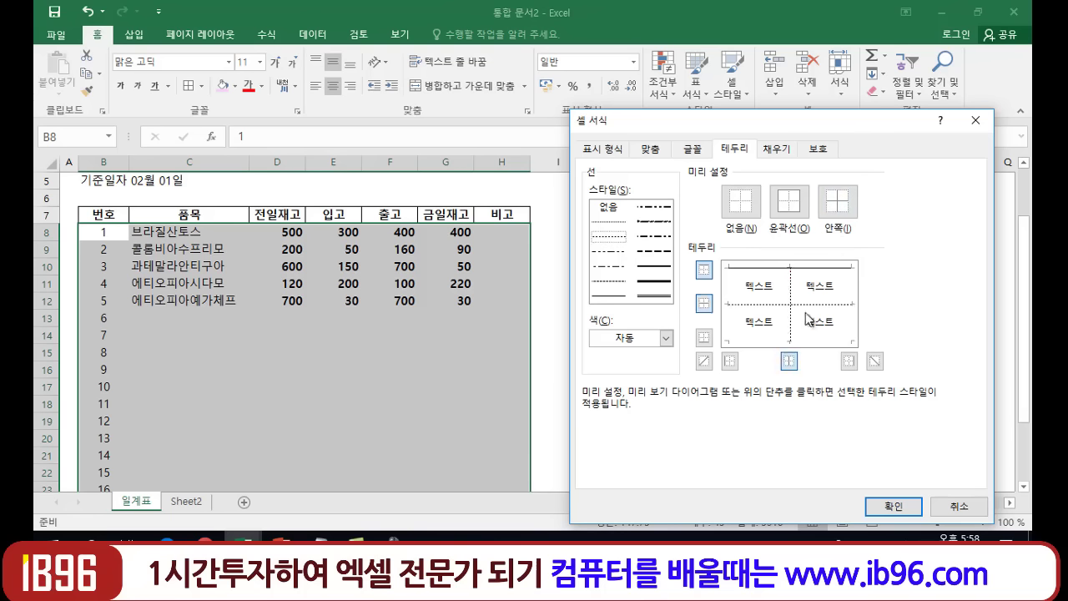
{"action": "left_click", "coordinate": [906, 508]}
Review the dotted-bordered table body B8:H27, selecting the first 비고 cell H8.
{"action": "left_click", "coordinate": [583, 305]}
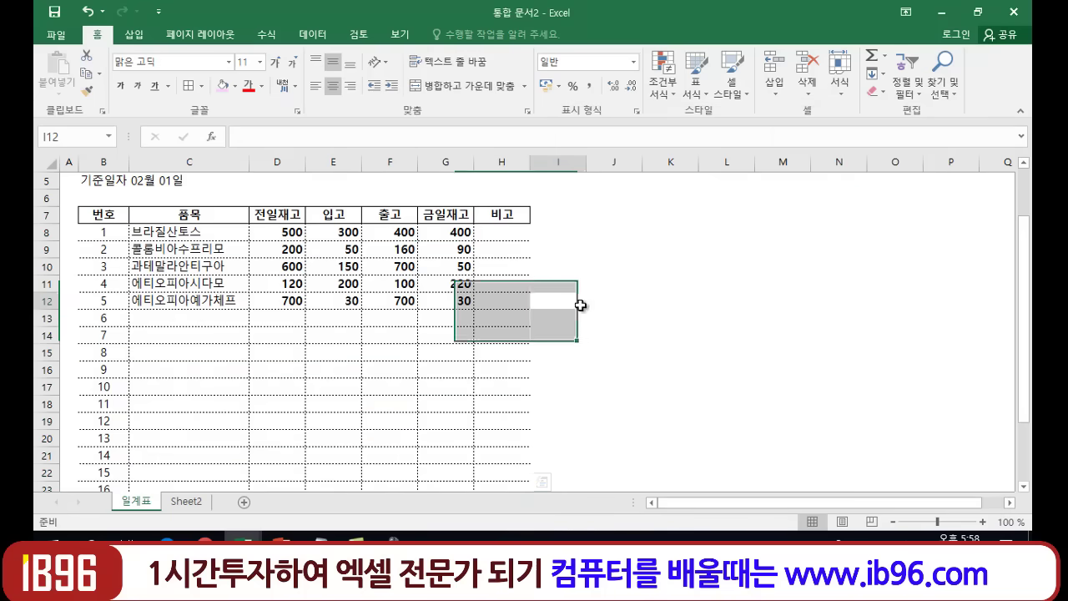
{"action": "left_click", "coordinate": [706, 318]}
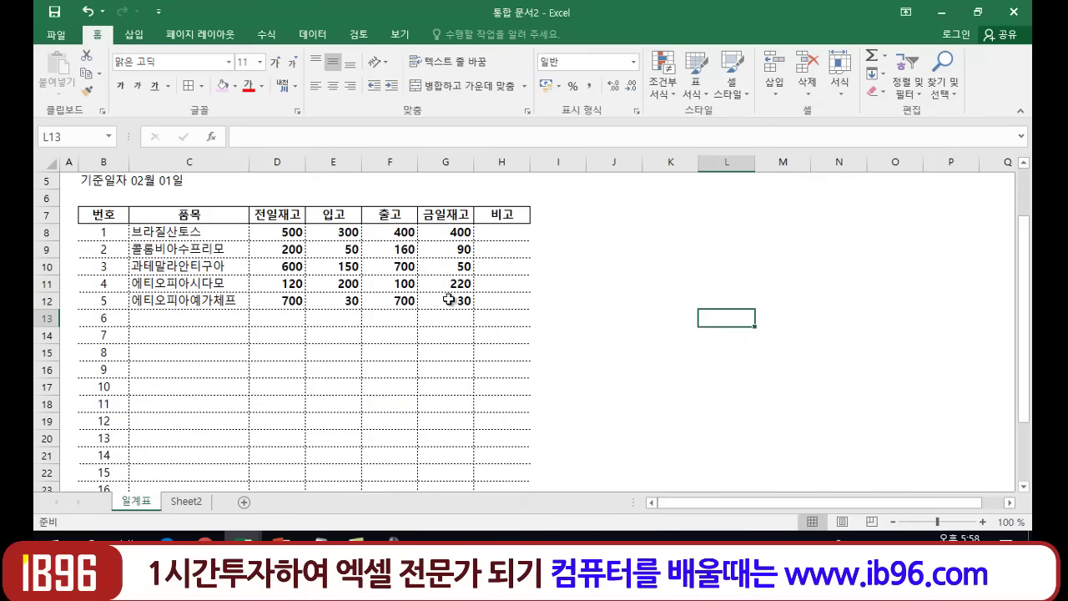
{"action": "scroll", "coordinate": [453, 408], "scroll_direction": "down", "scroll_amount": 2}
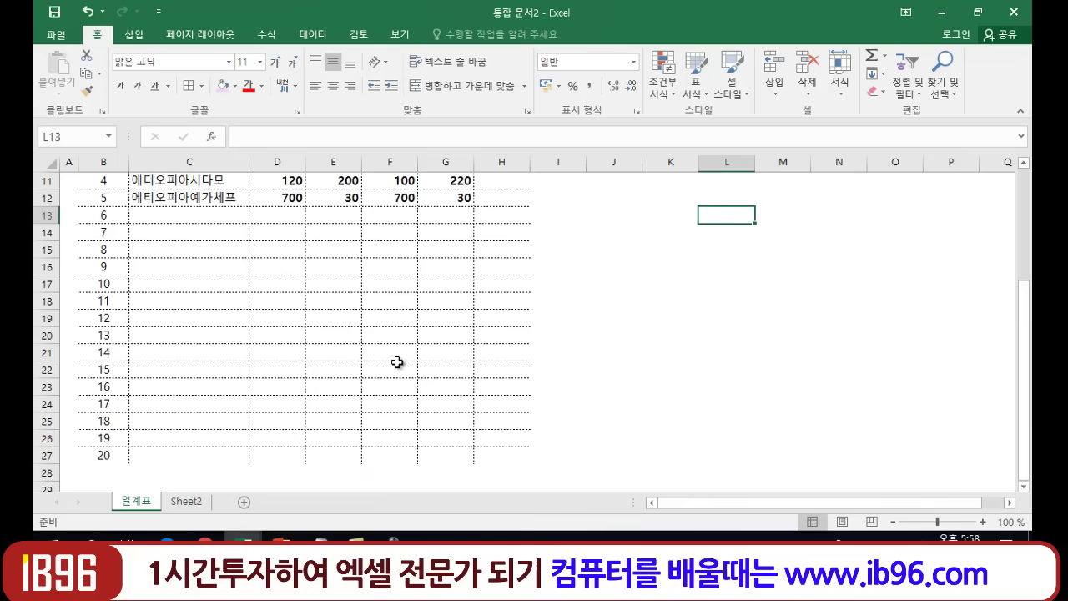
{"action": "scroll", "coordinate": [405, 361], "scroll_direction": "up", "scroll_amount": 2}
{"action": "scroll", "coordinate": [405, 361], "scroll_direction": "down", "scroll_amount": 1}
{"action": "scroll", "coordinate": [405, 361], "scroll_direction": "up", "scroll_amount": 2}
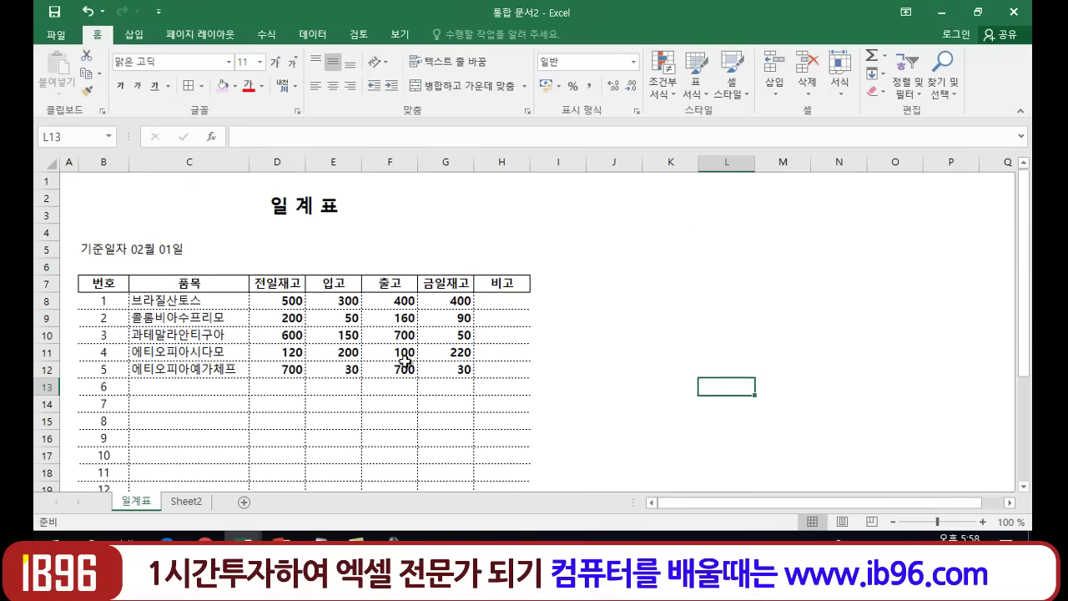
{"action": "scroll", "coordinate": [544, 369], "scroll_direction": "down", "scroll_amount": 2}
{"action": "scroll", "coordinate": [559, 357], "scroll_direction": "up", "scroll_amount": 1}
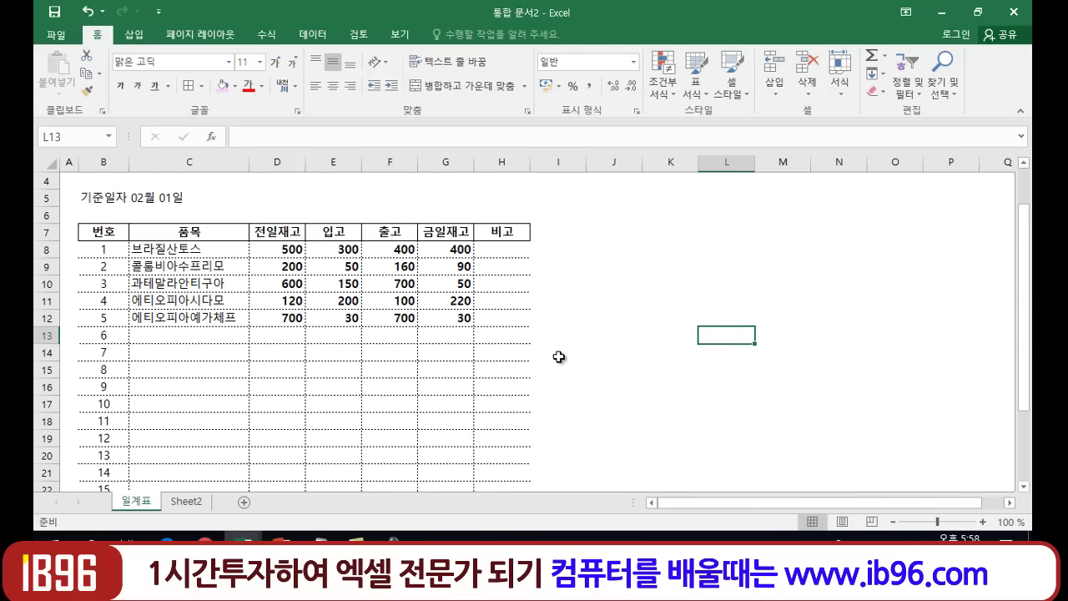
{"action": "left_click", "coordinate": [508, 253]}
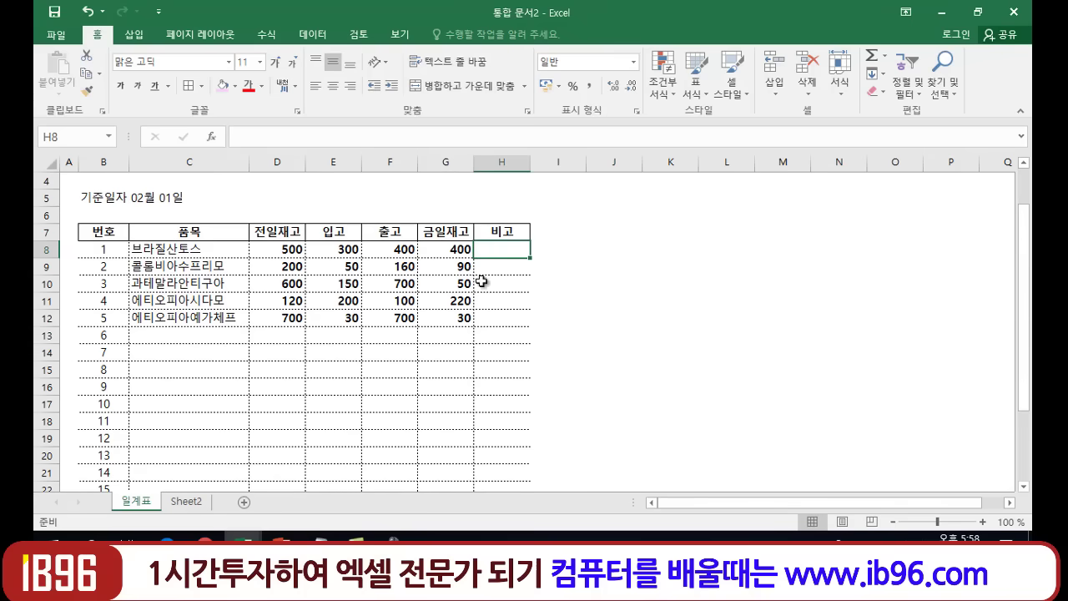
{"action": "scroll", "coordinate": [527, 433], "scroll_direction": "down", "scroll_amount": 4}
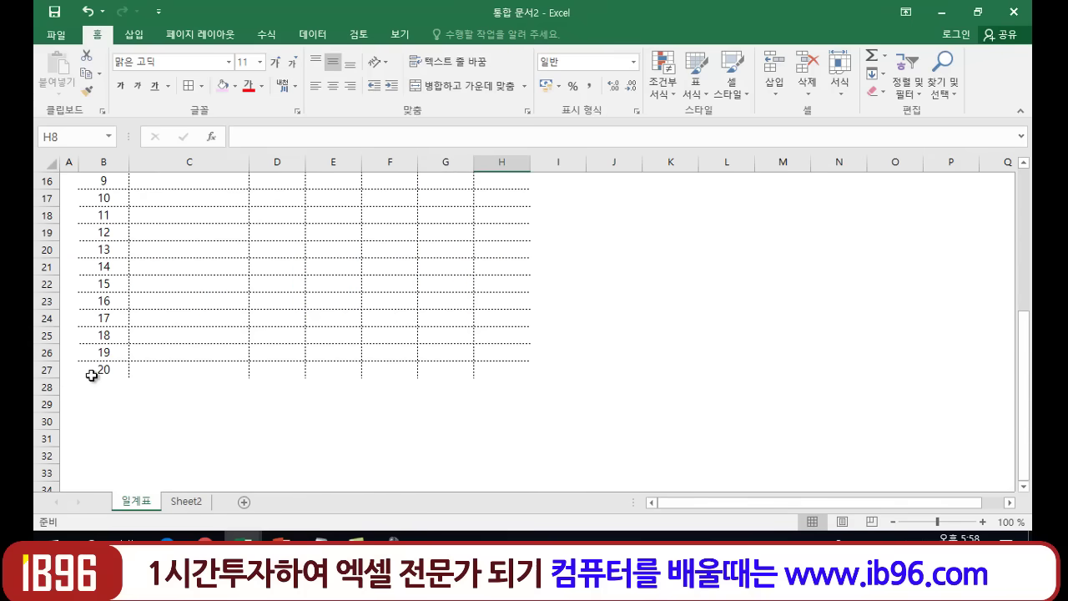
{"action": "scroll", "coordinate": [119, 235], "scroll_direction": "up", "scroll_amount": 2}
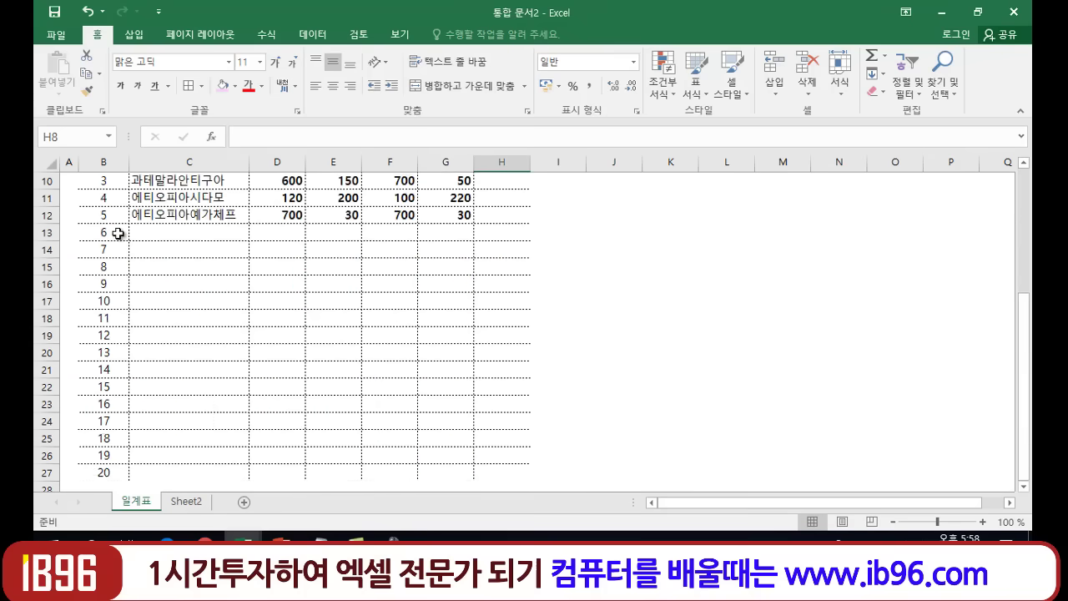
{"action": "scroll", "coordinate": [119, 234], "scroll_direction": "up", "scroll_amount": 3}
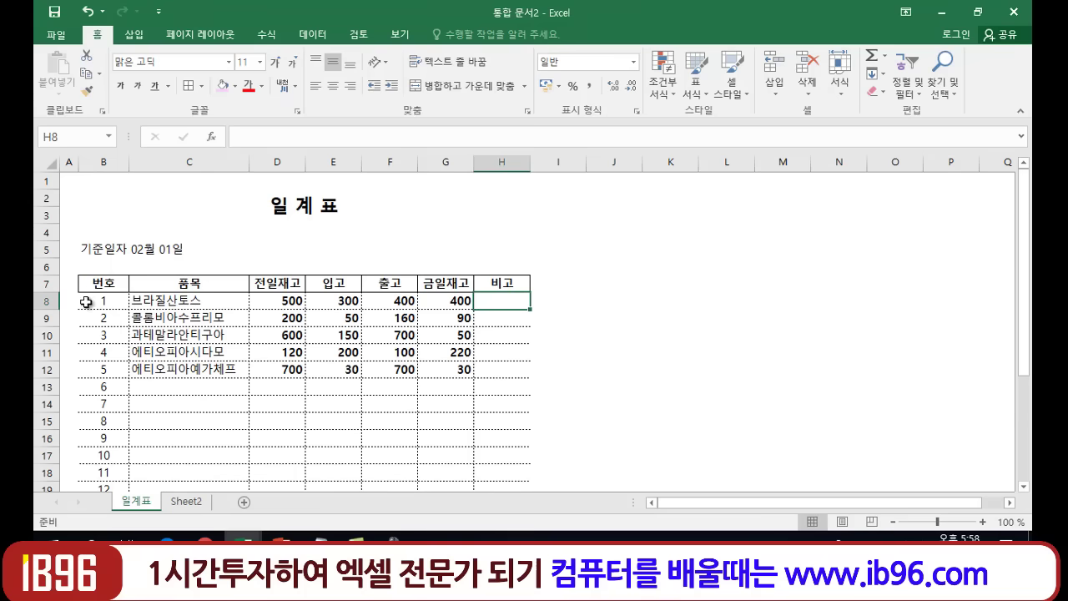
Add a solid Outline border around the table body B8:H27, keeping the dotted inner lines.
{"action": "left_click_drag", "start_coordinate": [89, 300], "coordinate": [492, 449]}
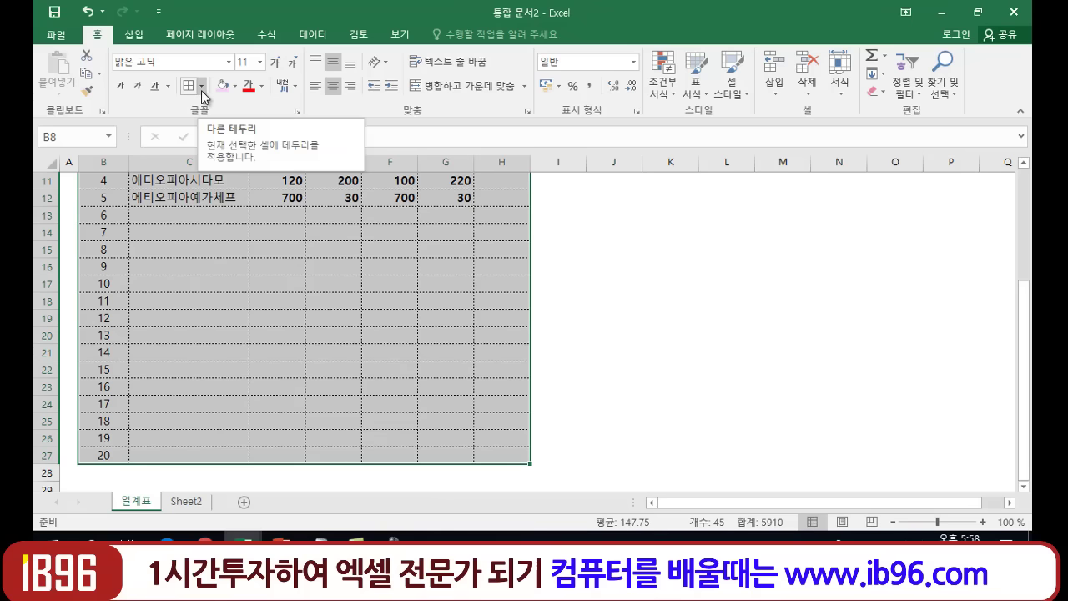
{"action": "left_click", "coordinate": [201, 86]}
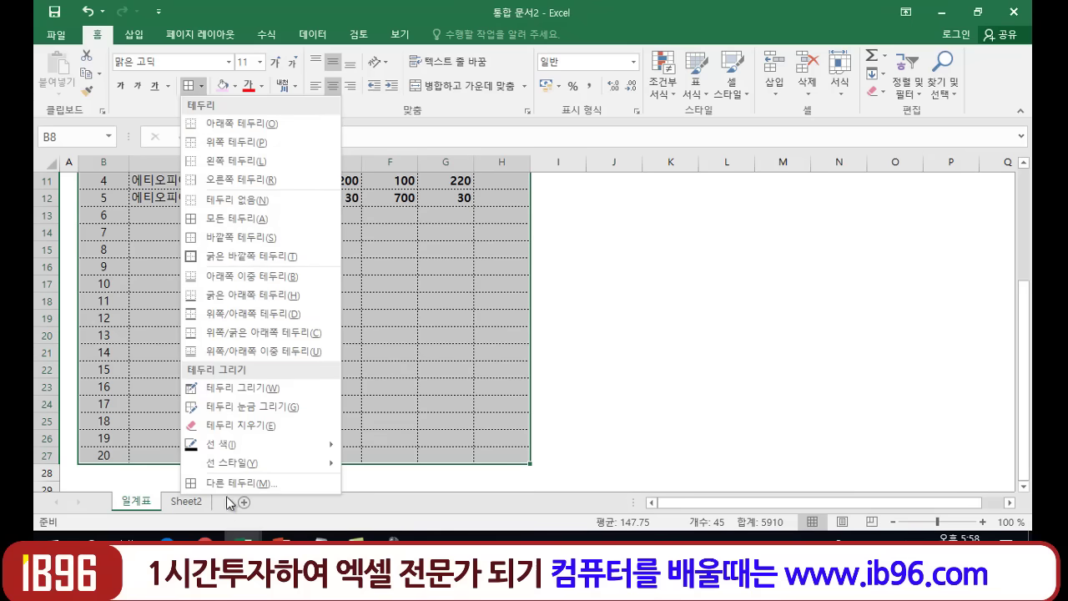
{"action": "left_click", "coordinate": [243, 480]}
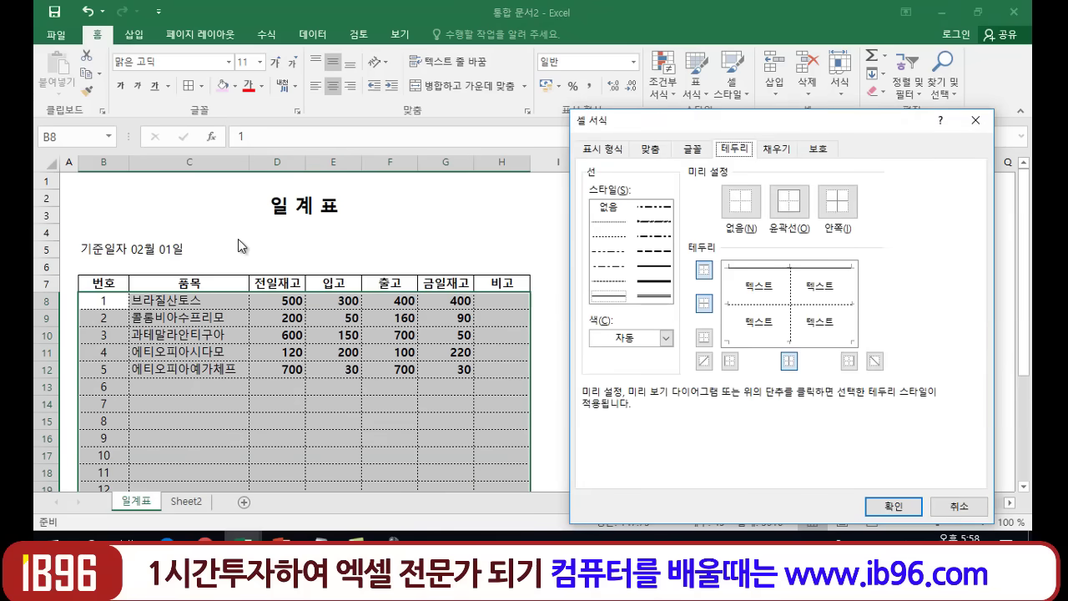
{"action": "left_click_drag", "start_coordinate": [767, 119], "coordinate": [670, 82]}
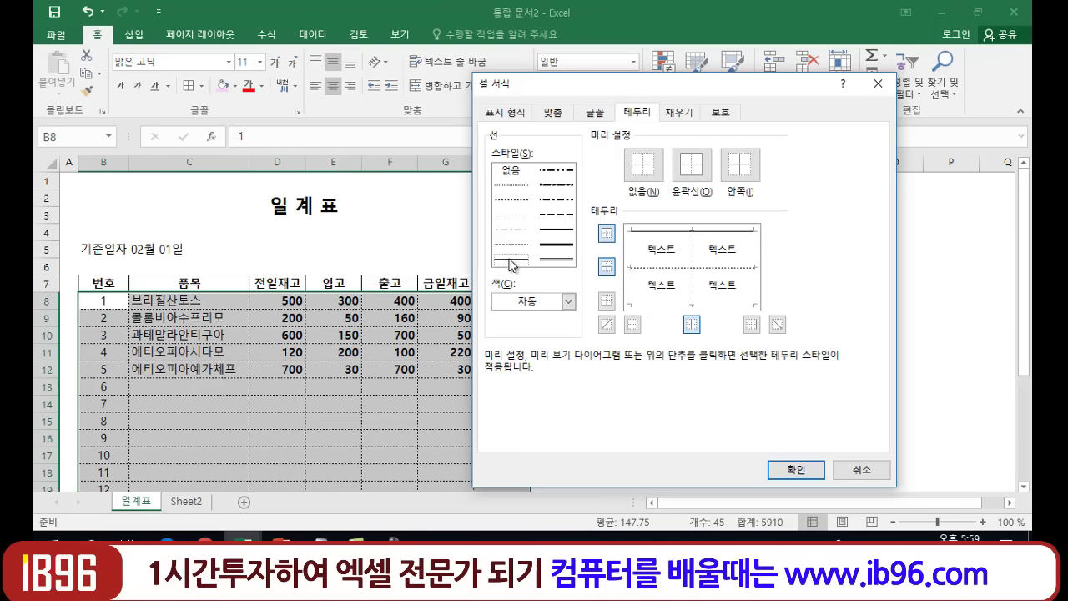
{"action": "left_click", "coordinate": [697, 167]}
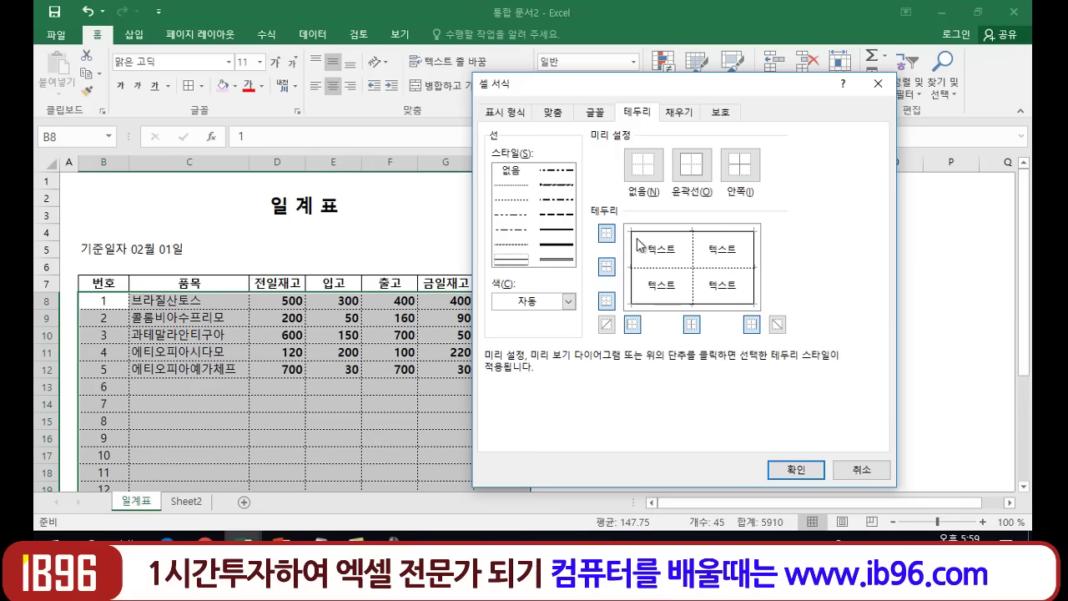
{"action": "left_click", "coordinate": [790, 471]}
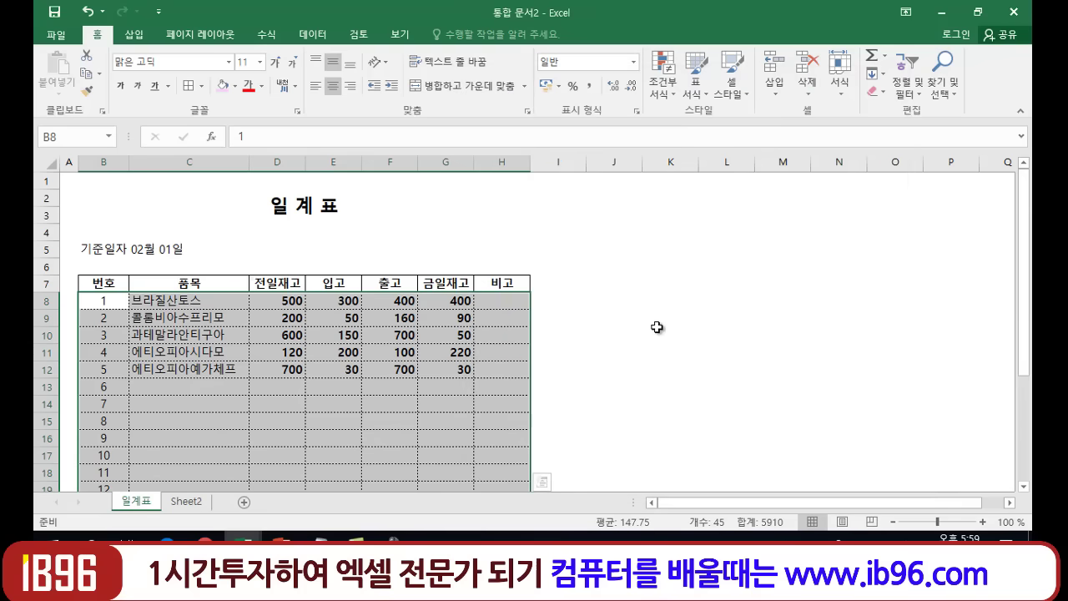
Remove all borders from the item rows B8:H27 with 테두리 없음.
{"action": "left_click", "coordinate": [706, 303]}
{"action": "scroll", "coordinate": [626, 333], "scroll_direction": "down", "scroll_amount": 4}
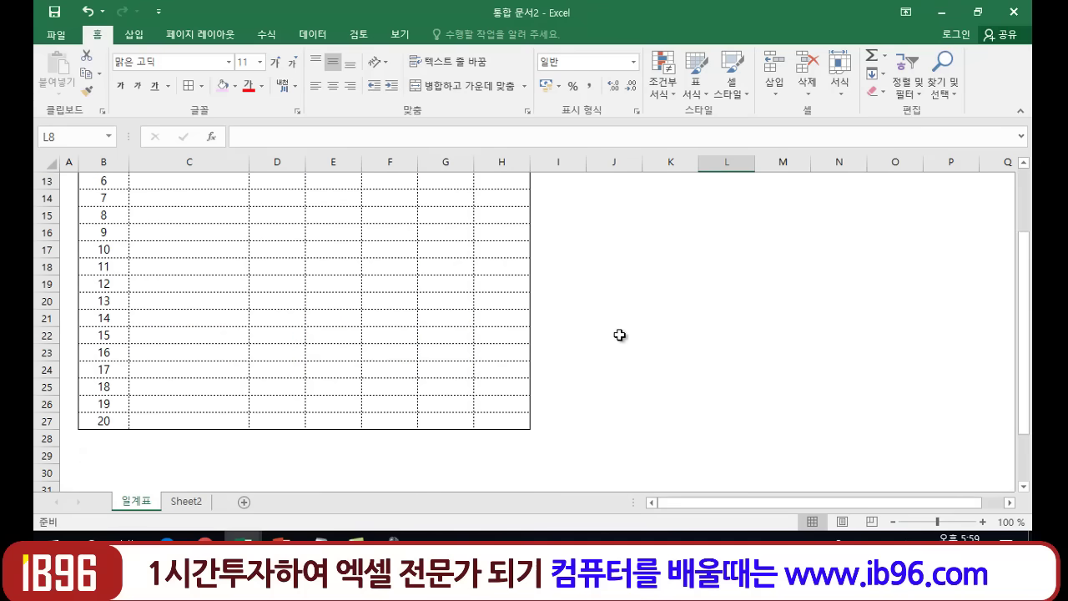
{"action": "scroll", "coordinate": [543, 389], "scroll_direction": "up", "scroll_amount": 3}
{"action": "scroll", "coordinate": [543, 385], "scroll_direction": "up", "scroll_amount": 1}
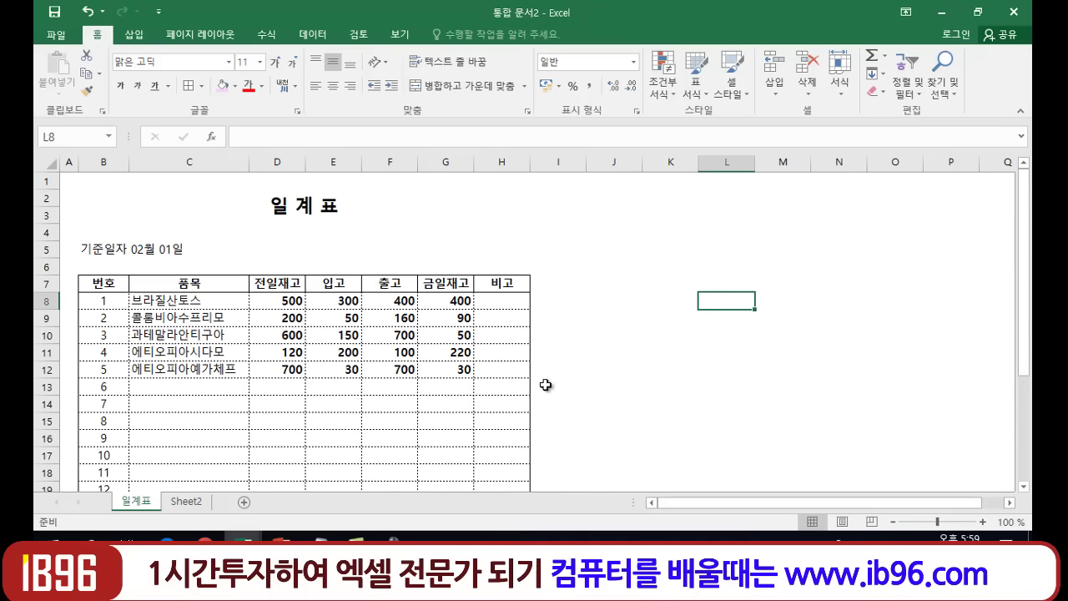
{"action": "scroll", "coordinate": [573, 367], "scroll_direction": "down", "scroll_amount": 3}
{"action": "scroll", "coordinate": [576, 375], "scroll_direction": "up", "scroll_amount": 3}
{"action": "scroll", "coordinate": [576, 375], "scroll_direction": "down", "scroll_amount": 2}
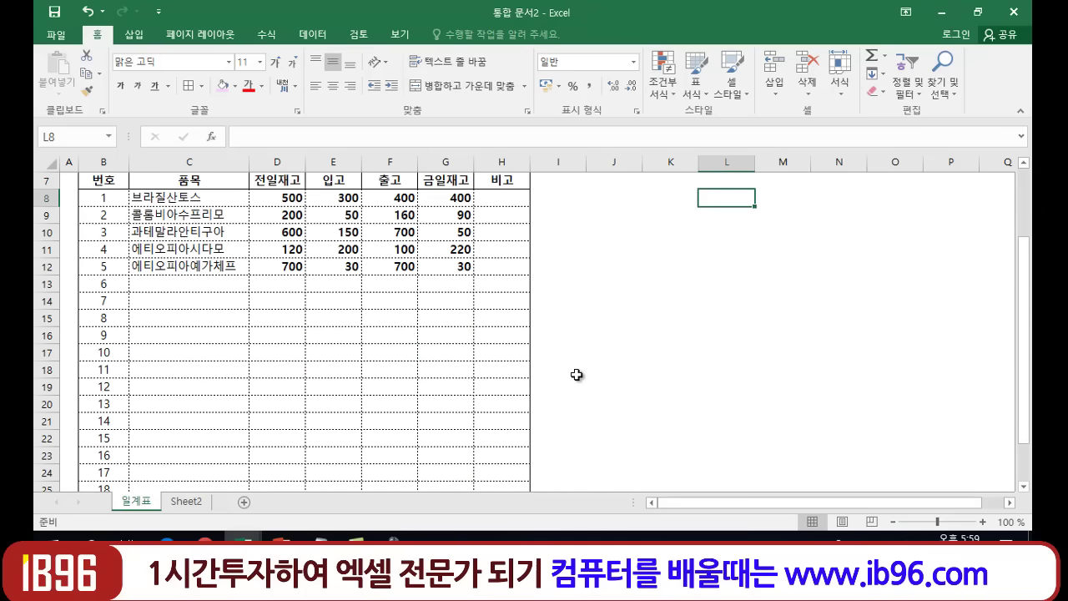
{"action": "scroll", "coordinate": [575, 375], "scroll_direction": "down", "scroll_amount": 1}
{"action": "scroll", "coordinate": [576, 375], "scroll_direction": "up", "scroll_amount": 3}
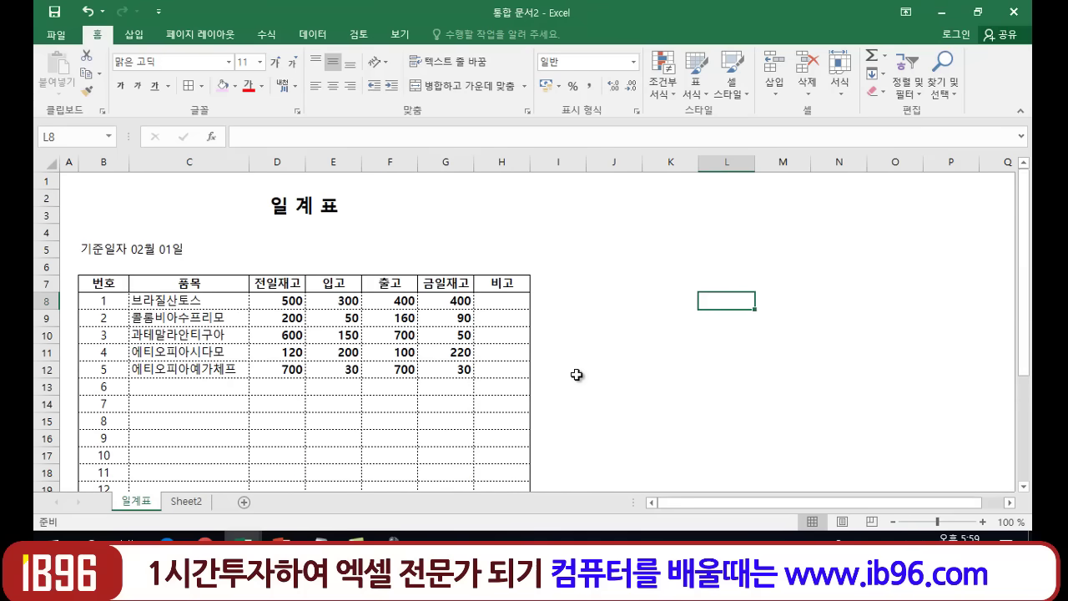
{"action": "scroll", "coordinate": [576, 375], "scroll_direction": "down", "scroll_amount": 3}
{"action": "scroll", "coordinate": [576, 375], "scroll_direction": "up", "scroll_amount": 3}
{"action": "mouse_move", "coordinate": [113, 302]}
{"action": "left_mouse_down"}
{"action": "mouse_move", "coordinate": [495, 467]}
{"action": "mouse_move", "coordinate": [484, 468]}
{"action": "mouse_move", "coordinate": [489, 451]}
{"action": "left_mouse_up"}
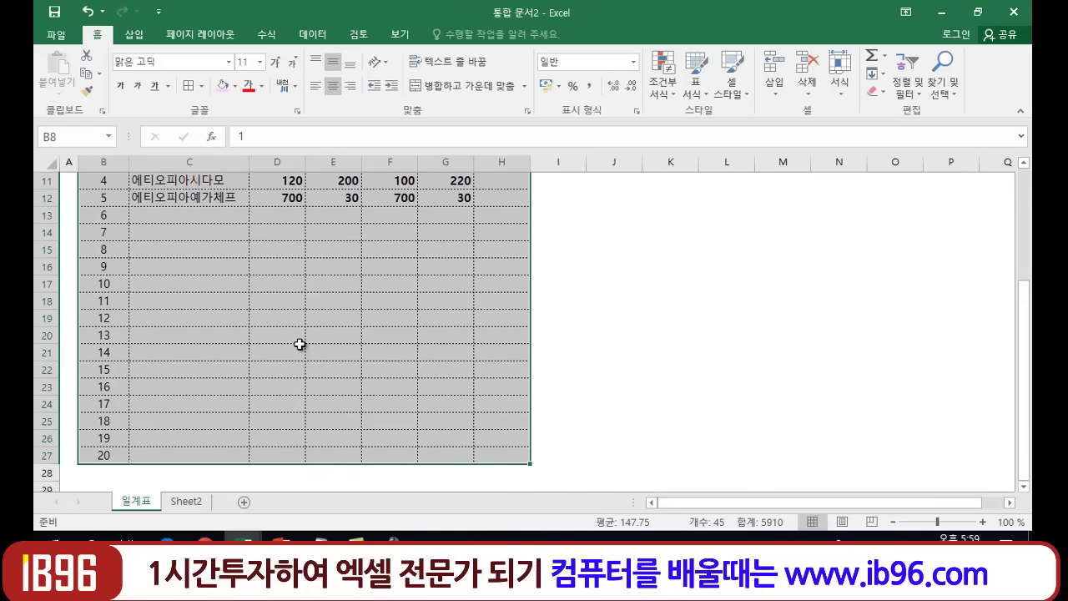
{"action": "left_click", "coordinate": [202, 87]}
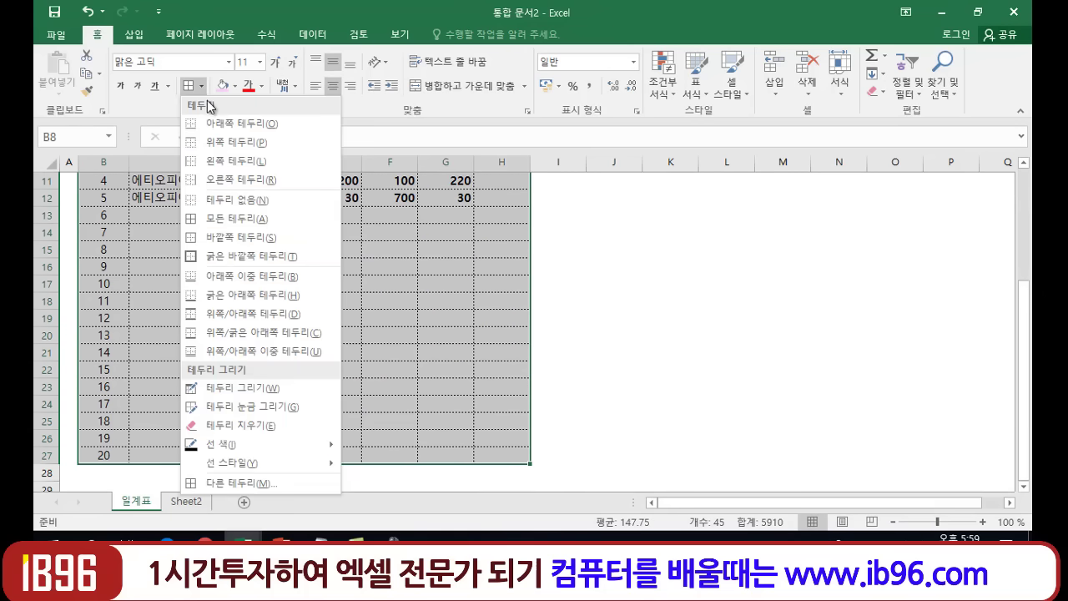
{"action": "left_click", "coordinate": [227, 202]}
{"action": "scroll", "coordinate": [226, 201], "scroll_direction": "up", "scroll_amount": 4}
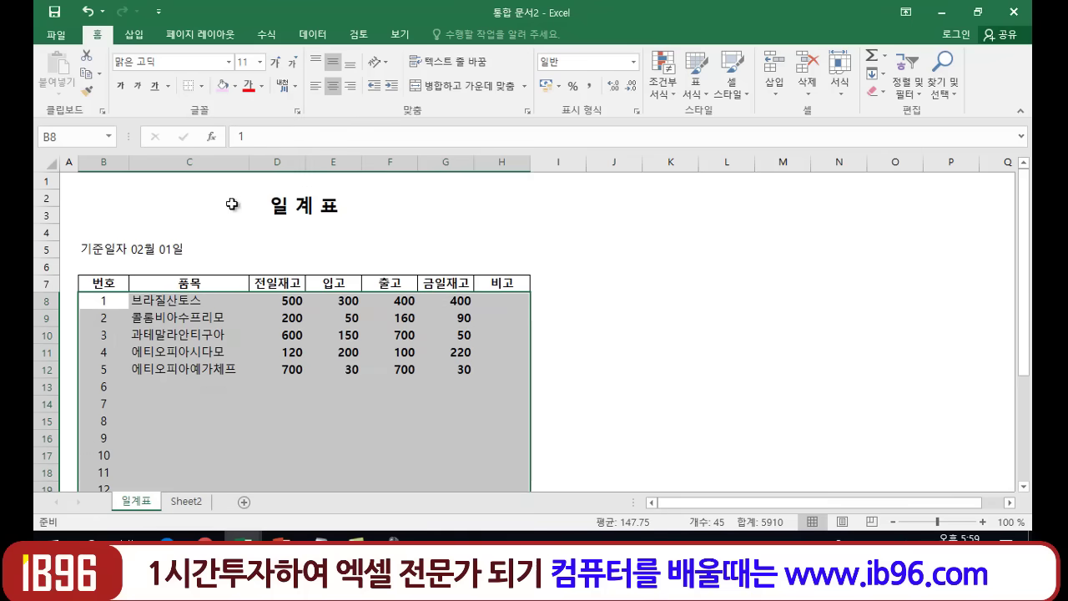
{"action": "left_click", "coordinate": [753, 369]}
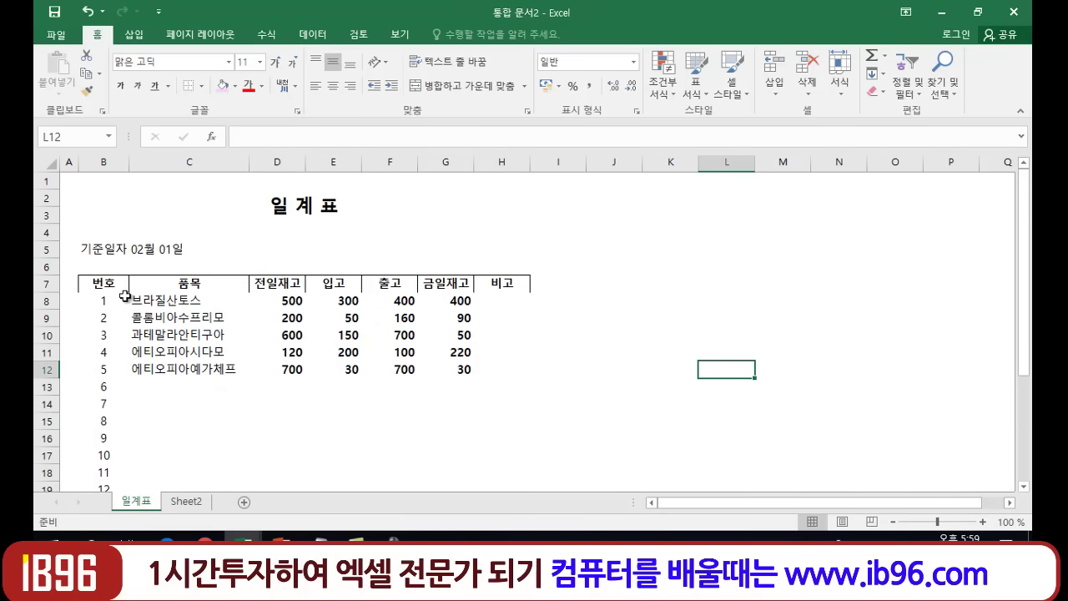
Add a bottom border under the 번호–비고 header row B7:H7.
{"action": "left_click", "coordinate": [92, 284]}
{"action": "left_click_drag", "start_coordinate": [91, 284], "coordinate": [509, 285]}
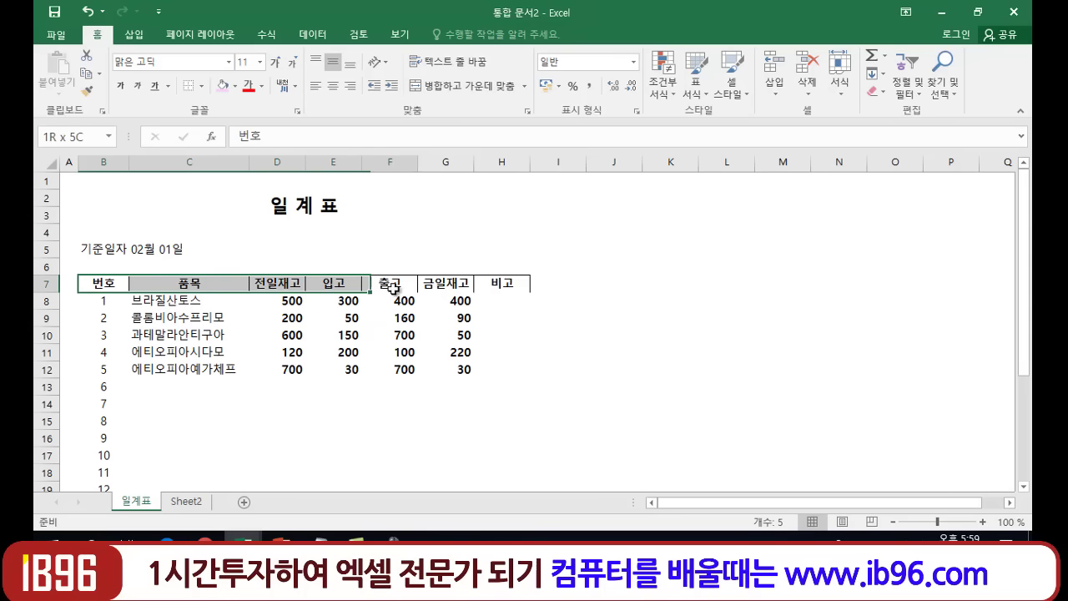
{"action": "left_click", "coordinate": [205, 87]}
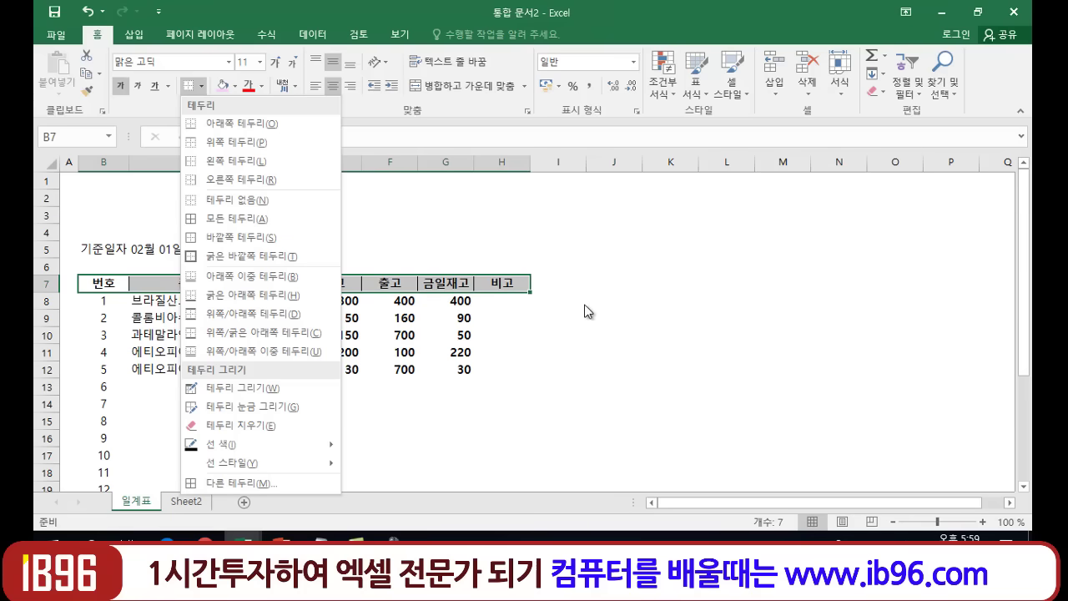
{"action": "left_click", "coordinate": [226, 123]}
{"action": "left_click", "coordinate": [630, 331]}
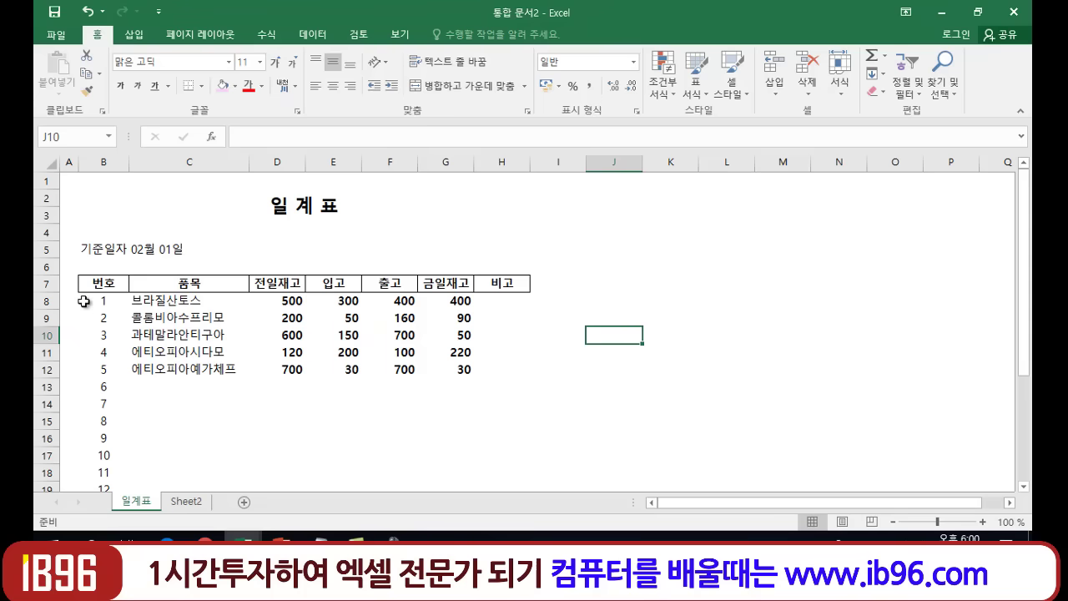
Give the item rows from row 8 down dotted inner lines and an outline via 다른 테두리.
{"action": "mouse_move", "coordinate": [99, 301]}
{"action": "left_mouse_down"}
{"action": "mouse_move", "coordinate": [504, 332]}
{"action": "mouse_move", "coordinate": [479, 515]}
{"action": "mouse_move", "coordinate": [488, 430]}
{"action": "mouse_move", "coordinate": [486, 438]}
{"action": "left_mouse_up"}
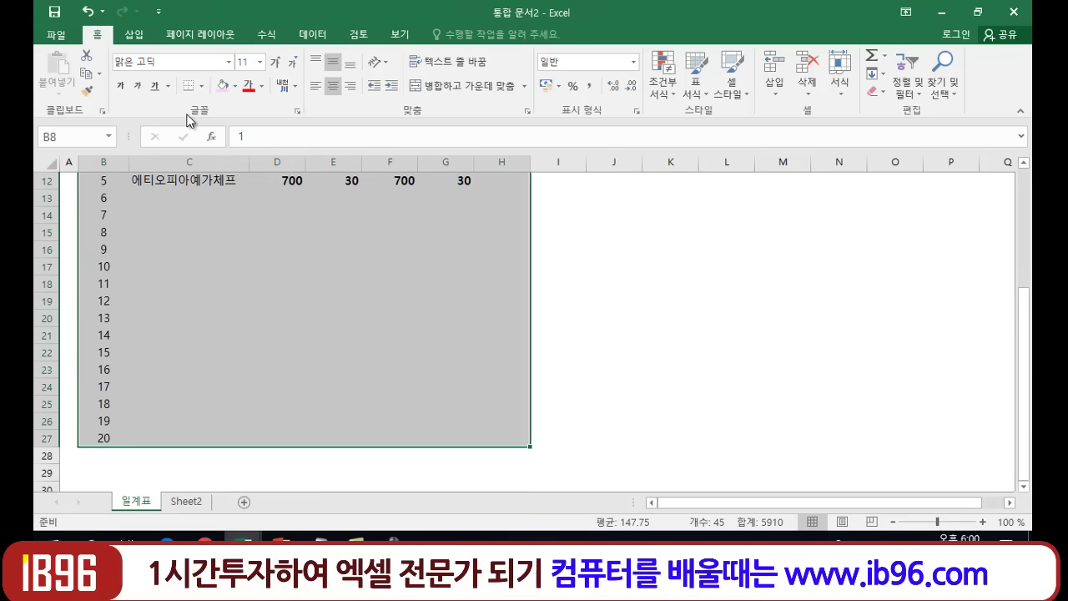
{"action": "left_click", "coordinate": [202, 87]}
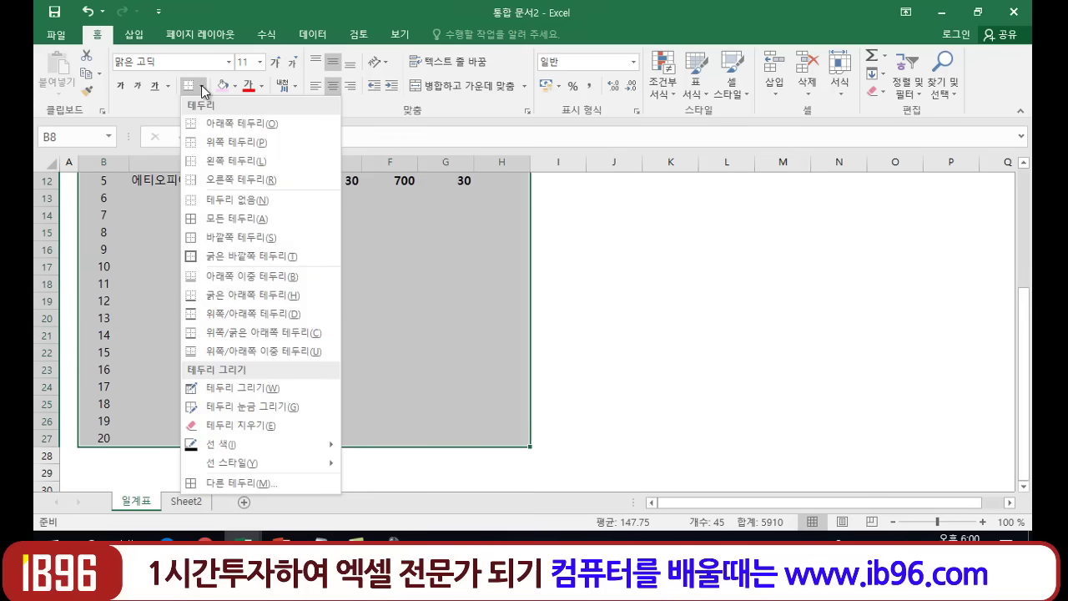
{"action": "left_click", "coordinate": [238, 483]}
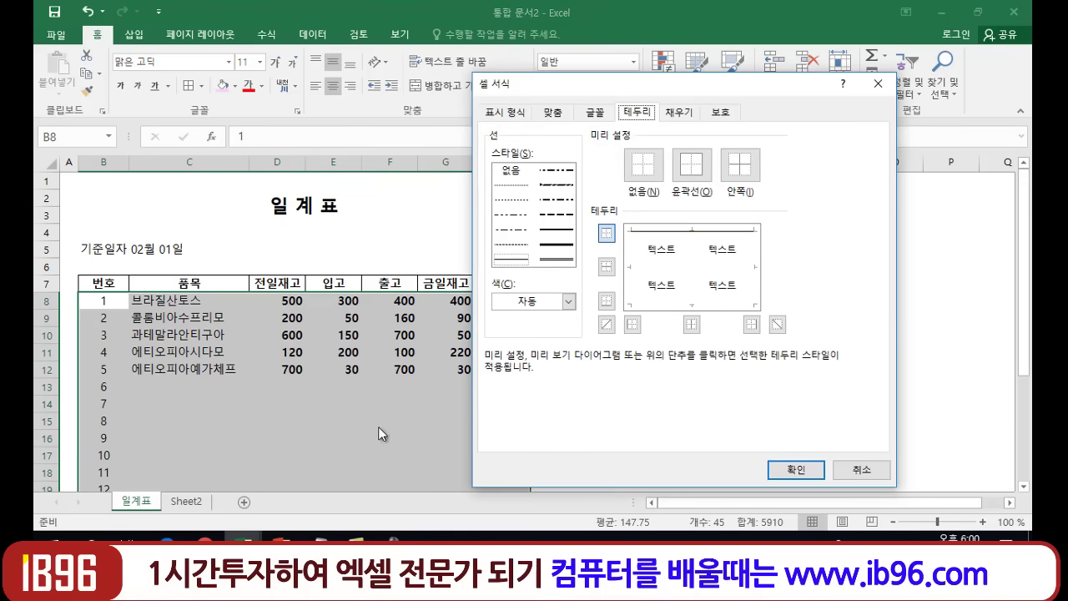
{"action": "left_click", "coordinate": [512, 203]}
{"action": "left_click", "coordinate": [743, 163]}
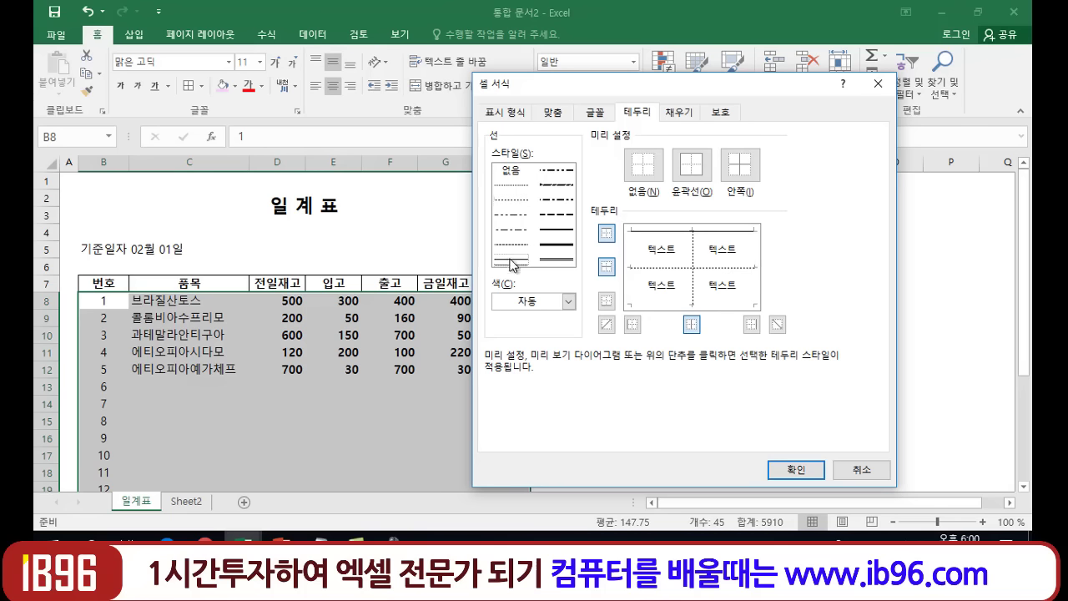
{"action": "left_click", "coordinate": [692, 168]}
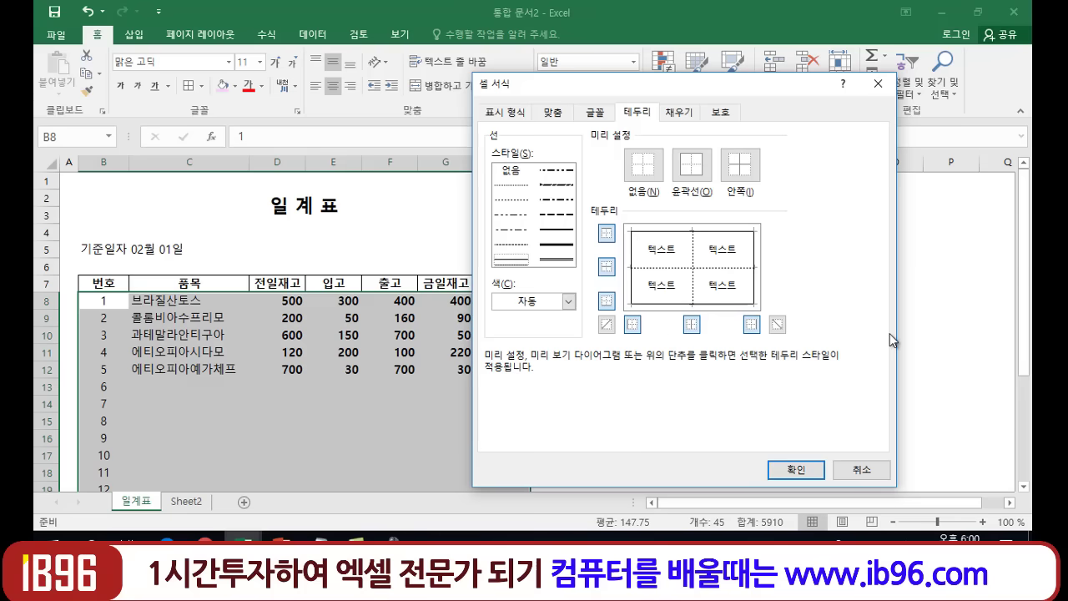
{"action": "left_click", "coordinate": [796, 469]}
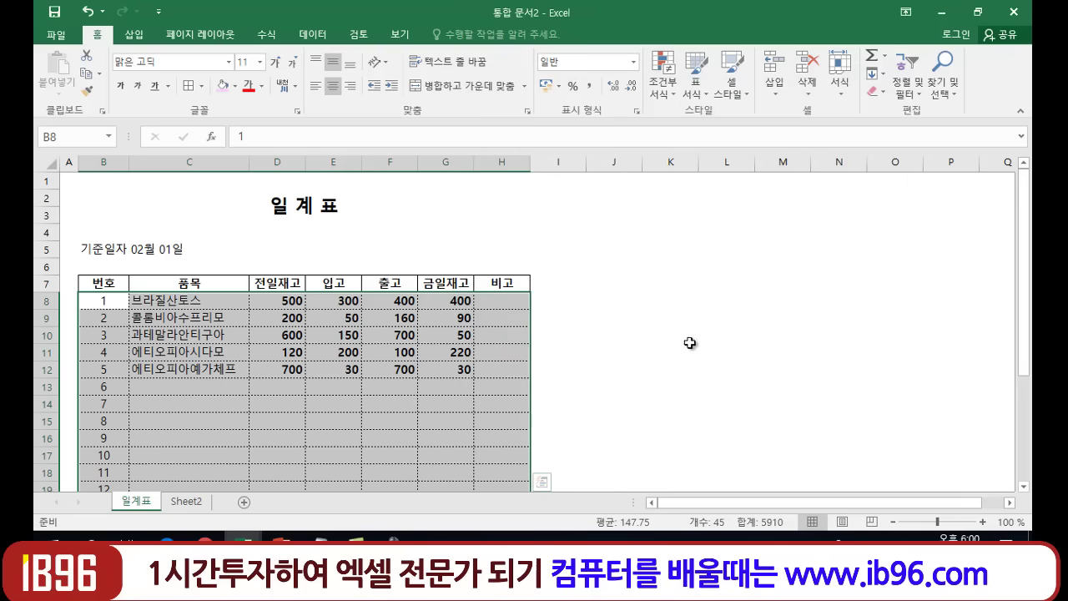
{"action": "left_click", "coordinate": [619, 333]}
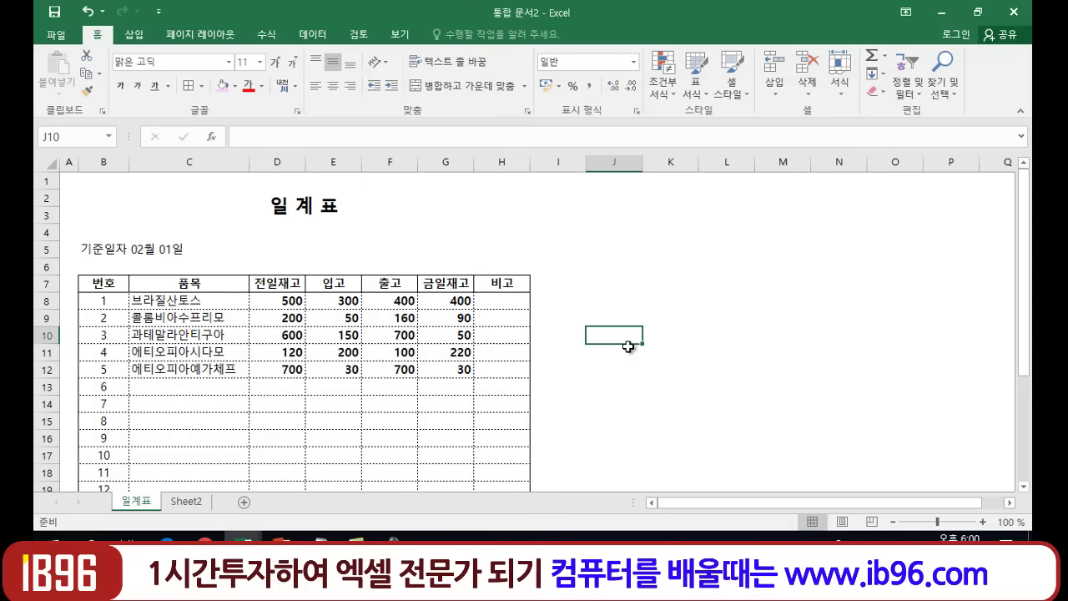
Fill the 품목 cells C8:C27 with Gold, Accent 4, Lighter 80%.
{"action": "scroll", "coordinate": [618, 357], "scroll_direction": "down", "scroll_amount": 3}
{"action": "scroll", "coordinate": [619, 367], "scroll_direction": "up", "scroll_amount": 3}
{"action": "scroll", "coordinate": [619, 368], "scroll_direction": "down", "scroll_amount": 3}
{"action": "scroll", "coordinate": [619, 367], "scroll_direction": "up", "scroll_amount": 2}
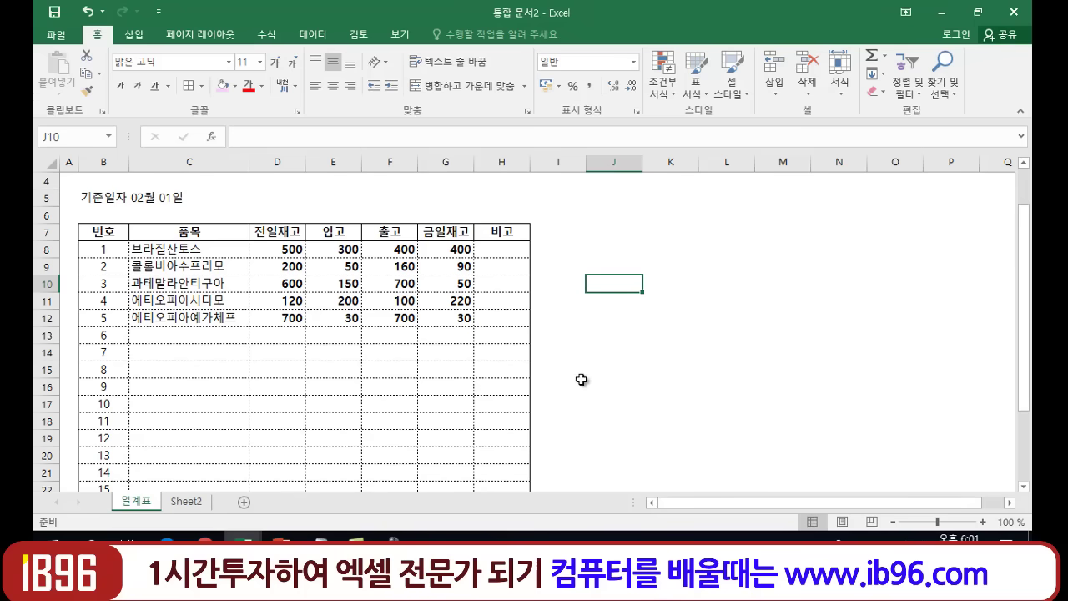
{"action": "left_click", "coordinate": [631, 334]}
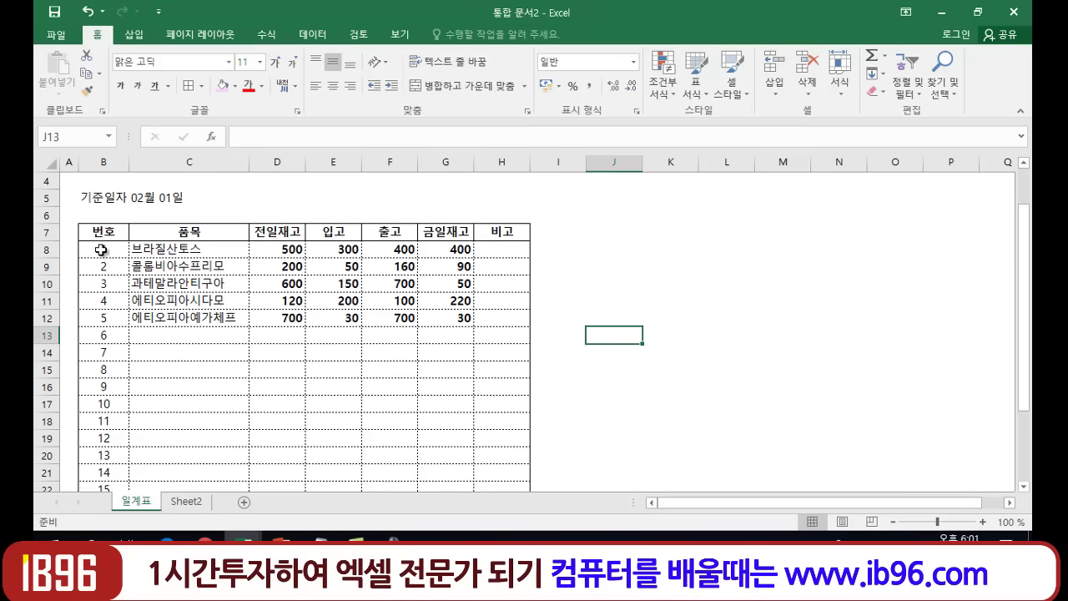
{"action": "mouse_move", "coordinate": [101, 248]}
{"action": "left_mouse_down"}
{"action": "mouse_move", "coordinate": [206, 254]}
{"action": "mouse_move", "coordinate": [207, 508]}
{"action": "mouse_move", "coordinate": [210, 489]}
{"action": "left_mouse_up"}
{"action": "scroll", "coordinate": [219, 406], "scroll_direction": "up", "scroll_amount": 3}
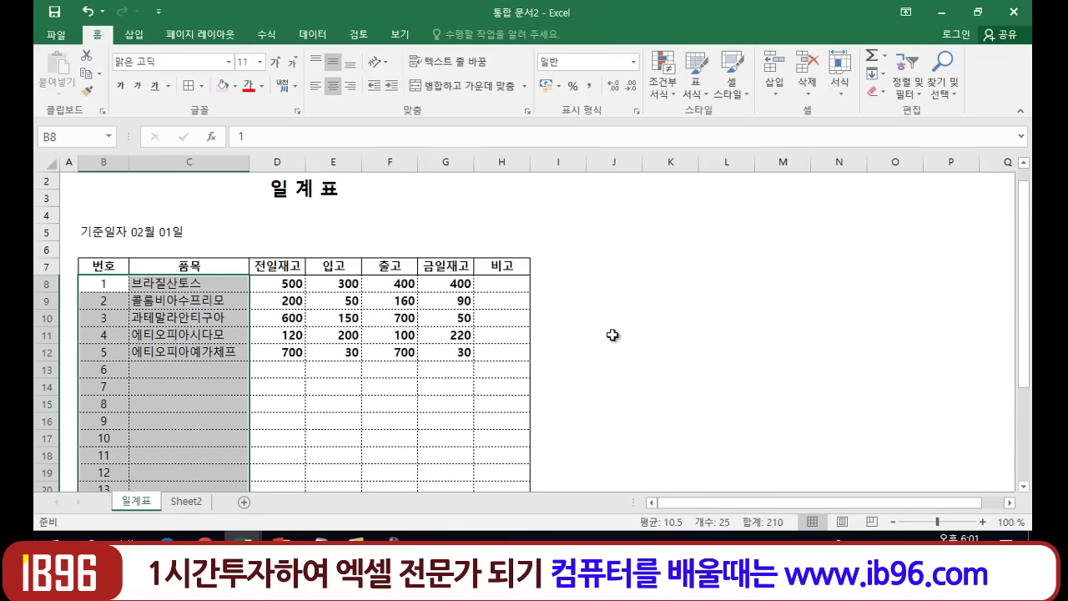
{"action": "left_click", "coordinate": [657, 300]}
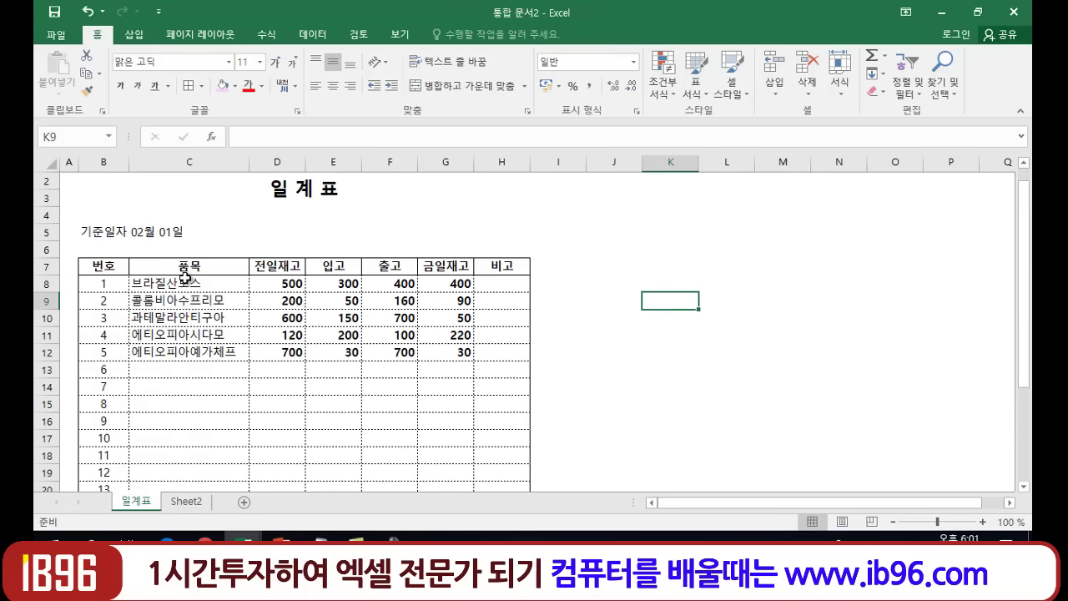
{"action": "mouse_move", "coordinate": [185, 280]}
{"action": "left_mouse_down"}
{"action": "mouse_move", "coordinate": [200, 508]}
{"action": "mouse_move", "coordinate": [203, 470]}
{"action": "left_mouse_up"}
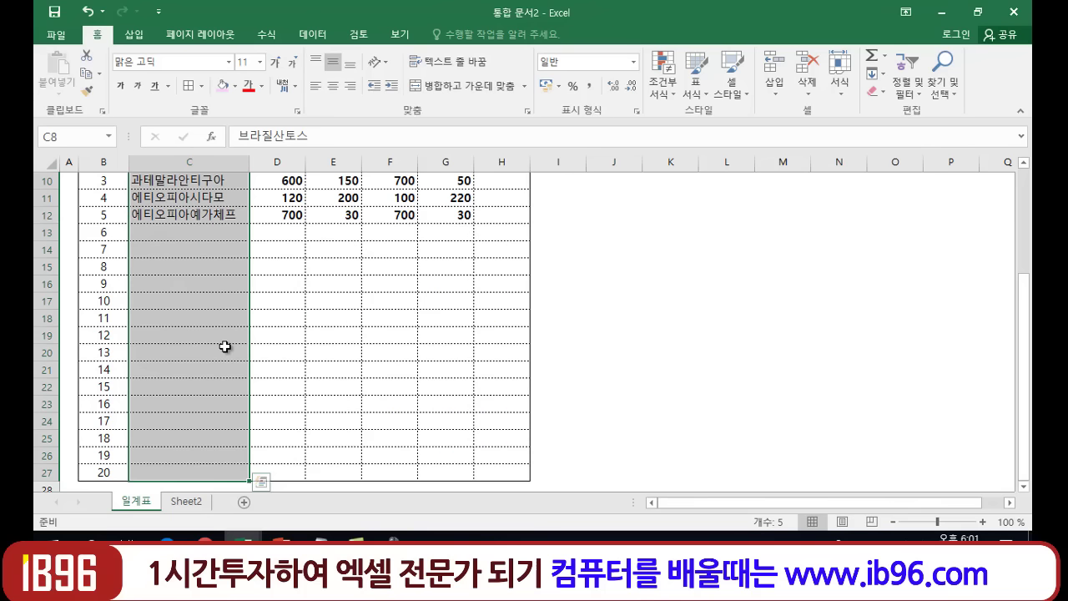
{"action": "scroll", "coordinate": [224, 346], "scroll_direction": "up", "scroll_amount": 2}
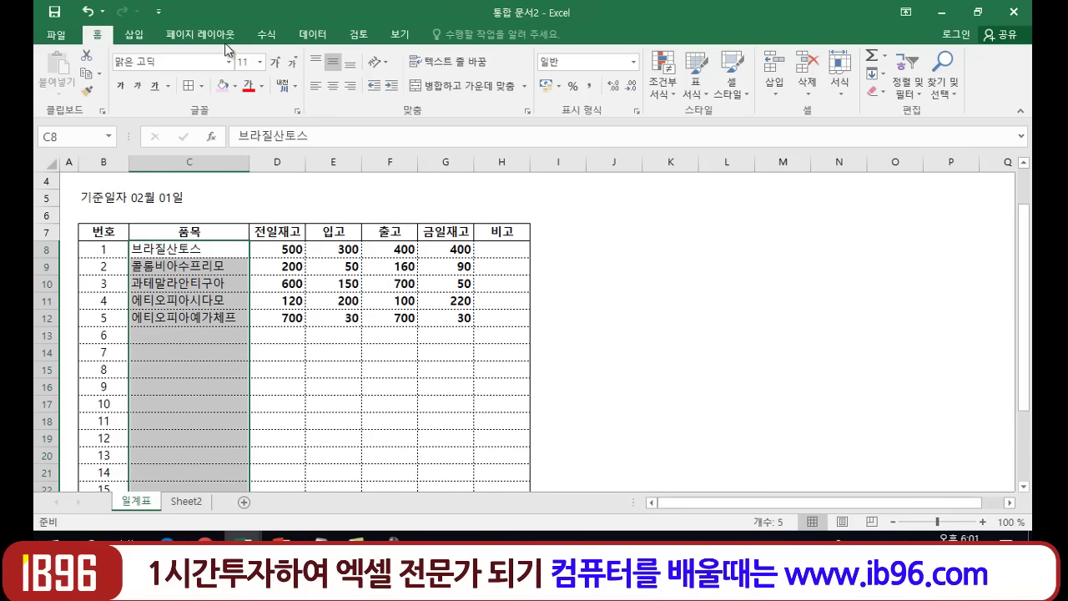
{"action": "left_click", "coordinate": [236, 86]}
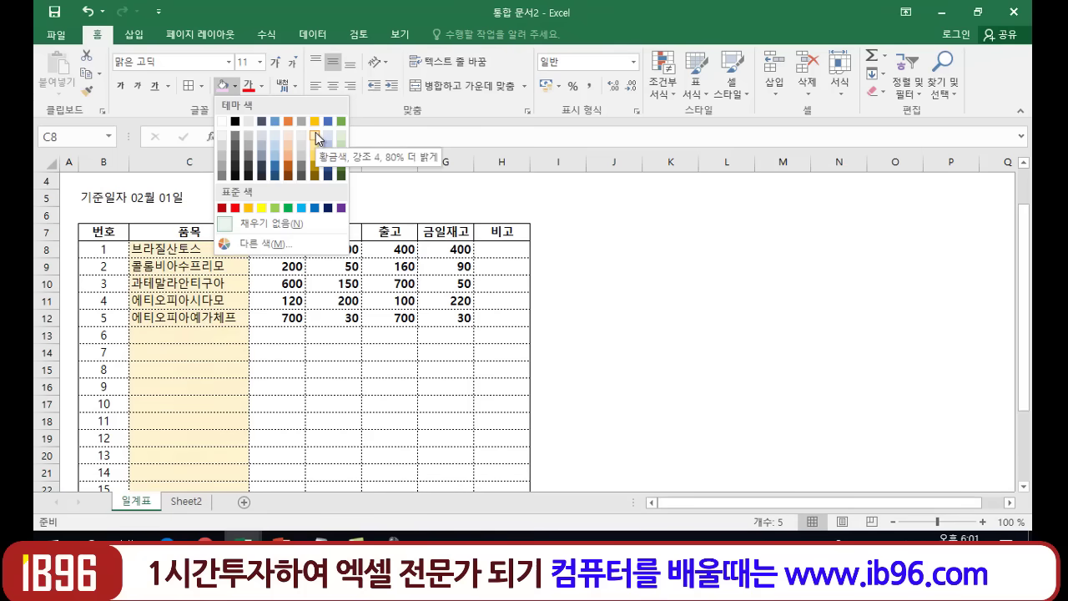
{"action": "left_click", "coordinate": [316, 132]}
{"action": "left_click", "coordinate": [657, 304]}
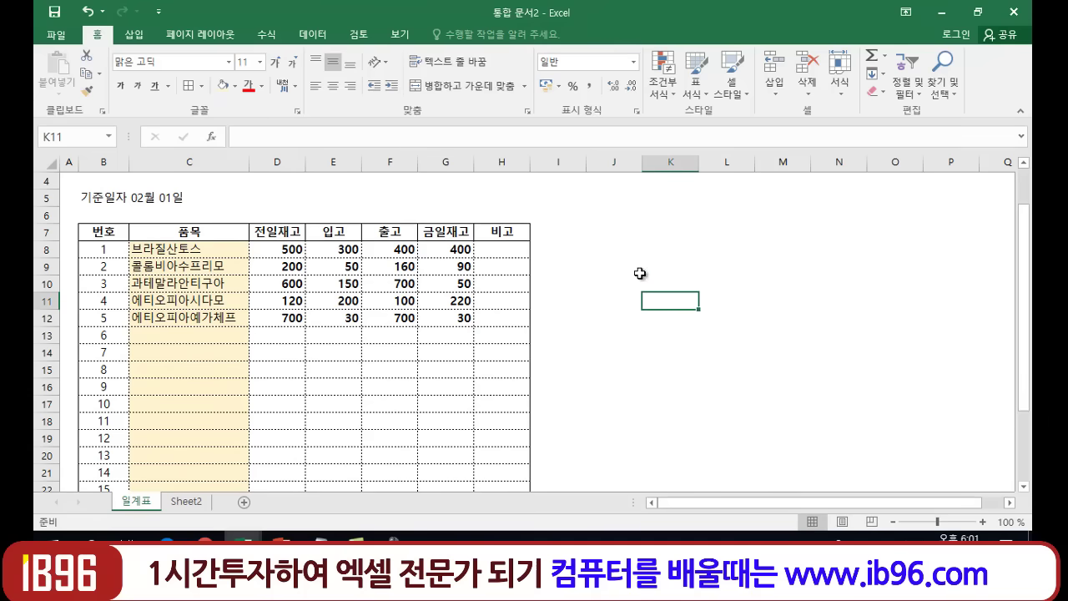
Apply a light green fill to the 입고, 출고 and 금일재고 cells E8:G27.
{"action": "left_click_drag", "start_coordinate": [640, 273], "coordinate": [635, 288]}
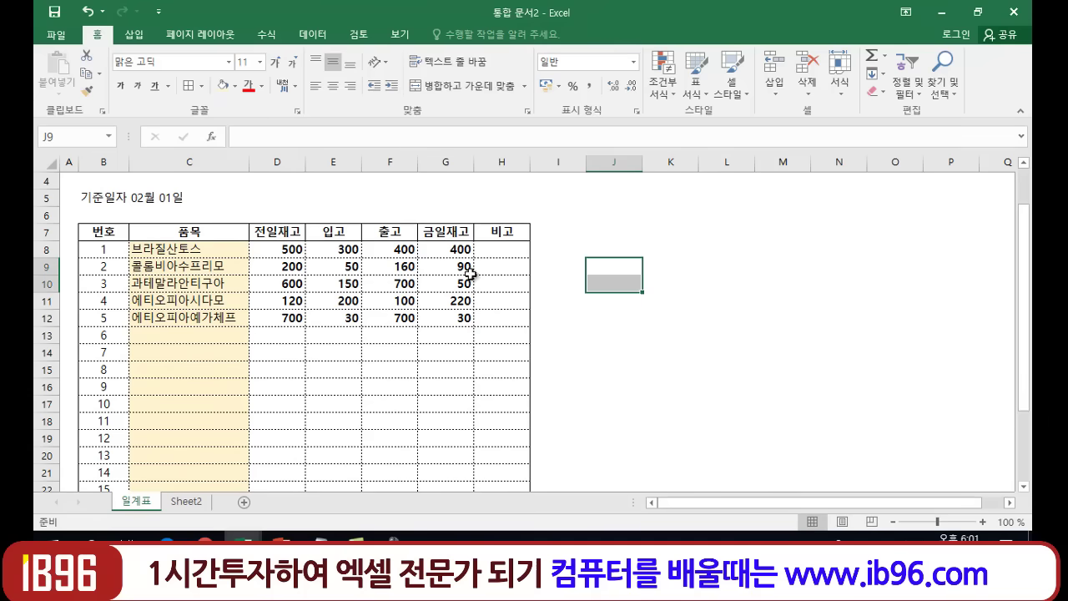
{"action": "left_click", "coordinate": [660, 335]}
{"action": "left_click", "coordinate": [287, 250]}
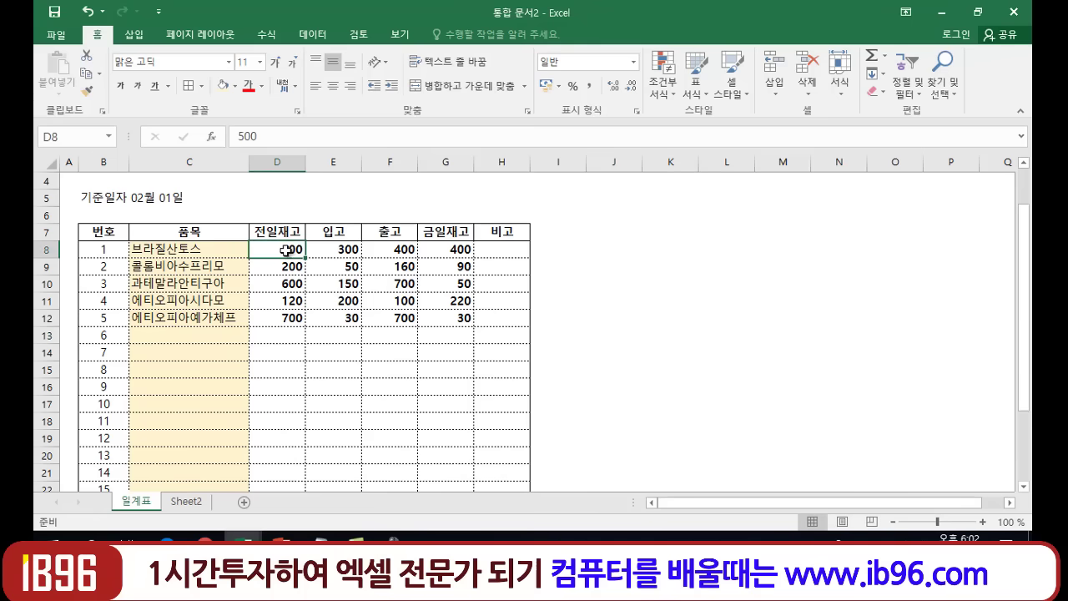
{"action": "left_click", "coordinate": [288, 332]}
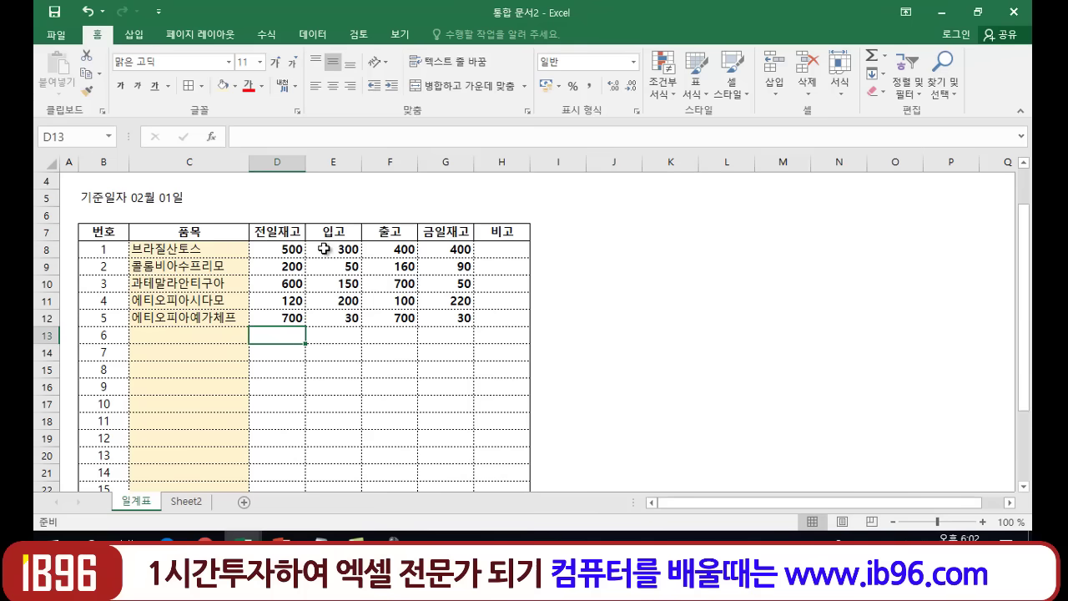
{"action": "left_click_drag", "start_coordinate": [324, 249], "coordinate": [452, 452]}
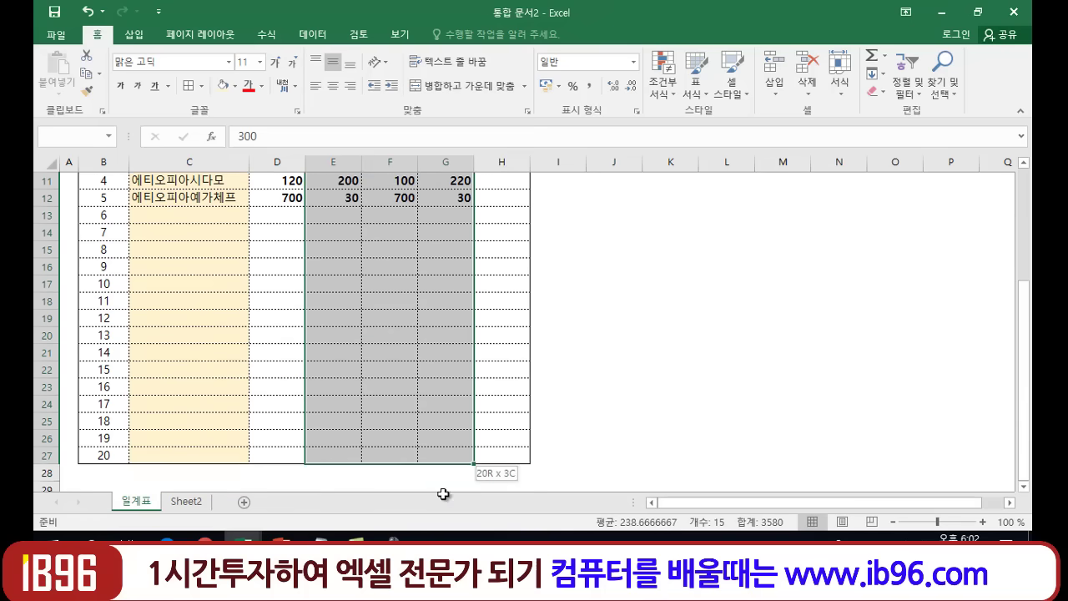
{"action": "left_click_drag", "start_coordinate": [451, 452], "coordinate": [452, 458]}
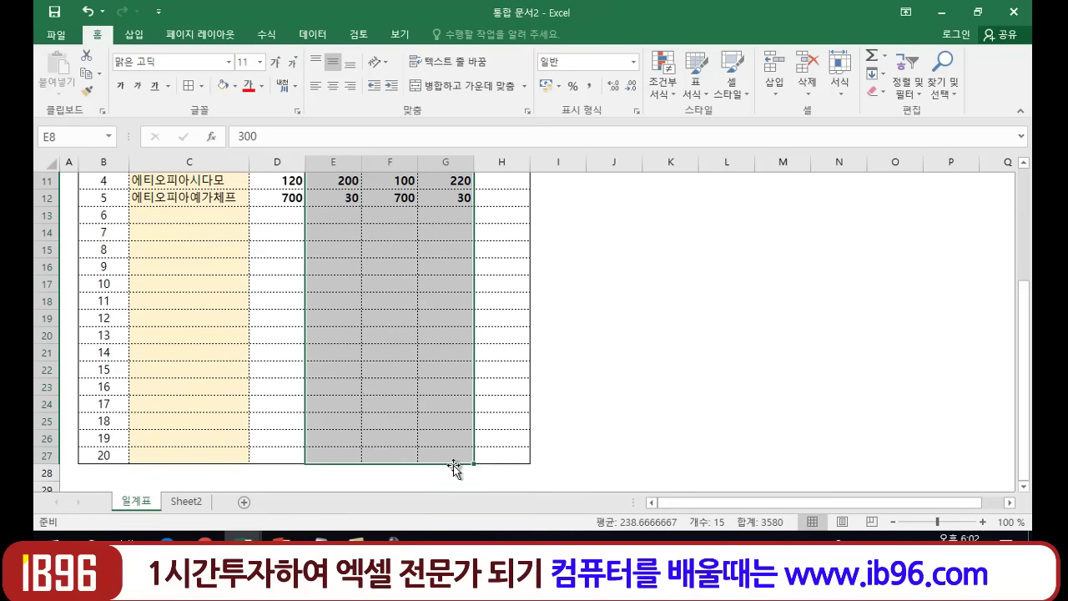
{"action": "scroll", "coordinate": [690, 348], "scroll_direction": "up", "scroll_amount": 2}
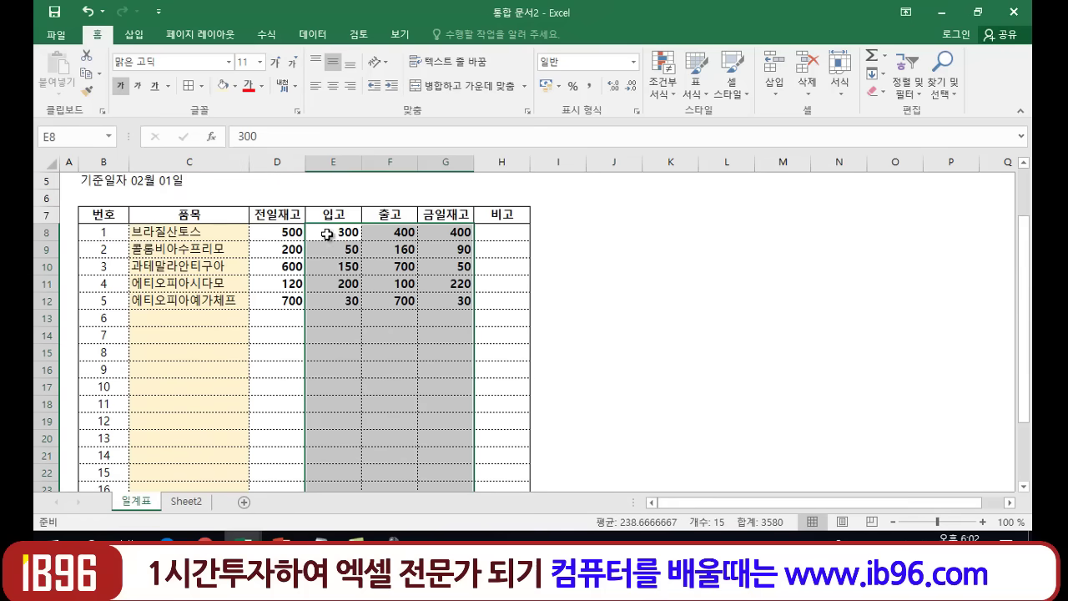
{"action": "scroll", "coordinate": [406, 459], "scroll_direction": "down", "scroll_amount": 2}
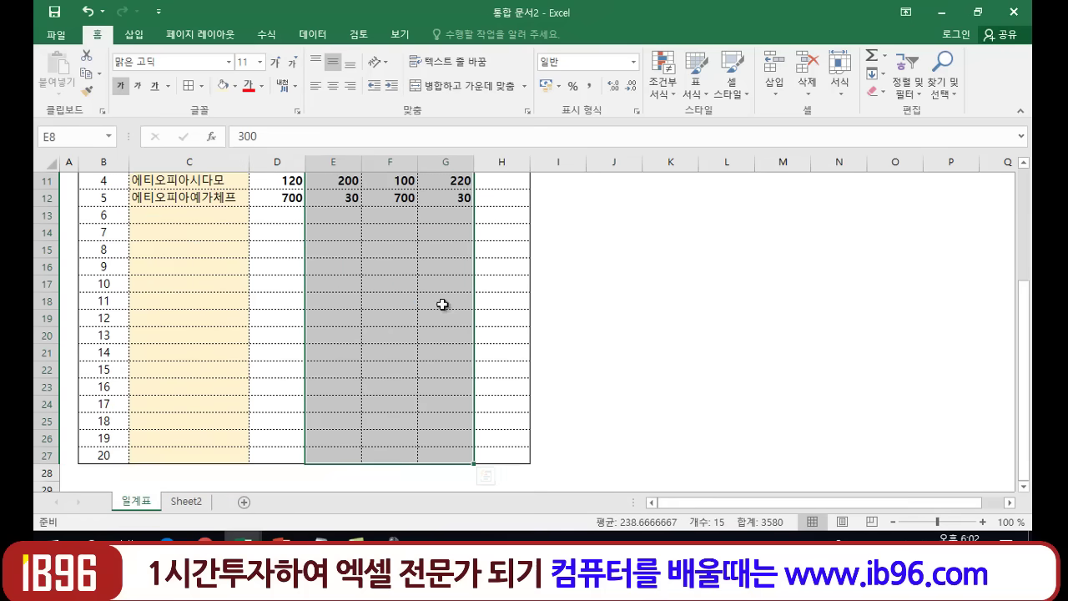
{"action": "scroll", "coordinate": [399, 369], "scroll_direction": "up", "scroll_amount": 2}
{"action": "scroll", "coordinate": [399, 369], "scroll_direction": "up", "scroll_amount": 1}
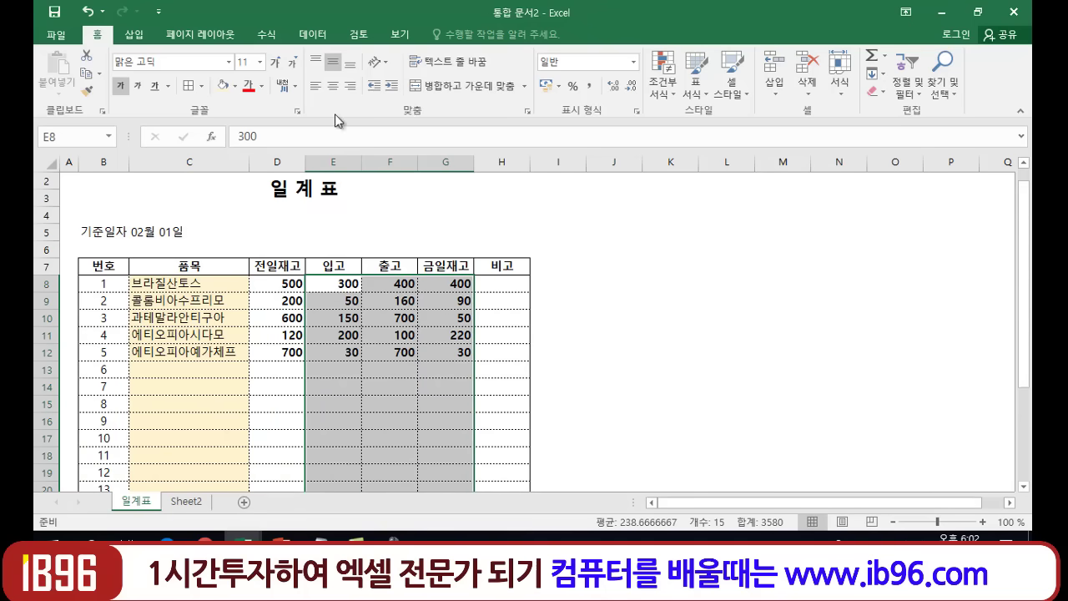
{"action": "left_click", "coordinate": [235, 86]}
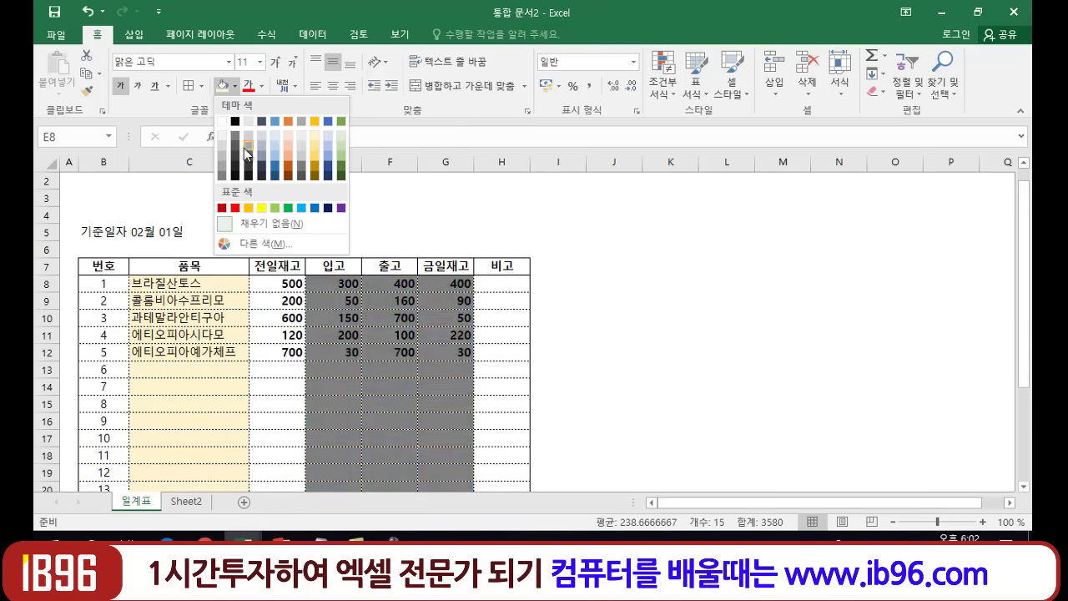
{"action": "left_click", "coordinate": [343, 136]}
{"action": "left_click", "coordinate": [618, 365]}
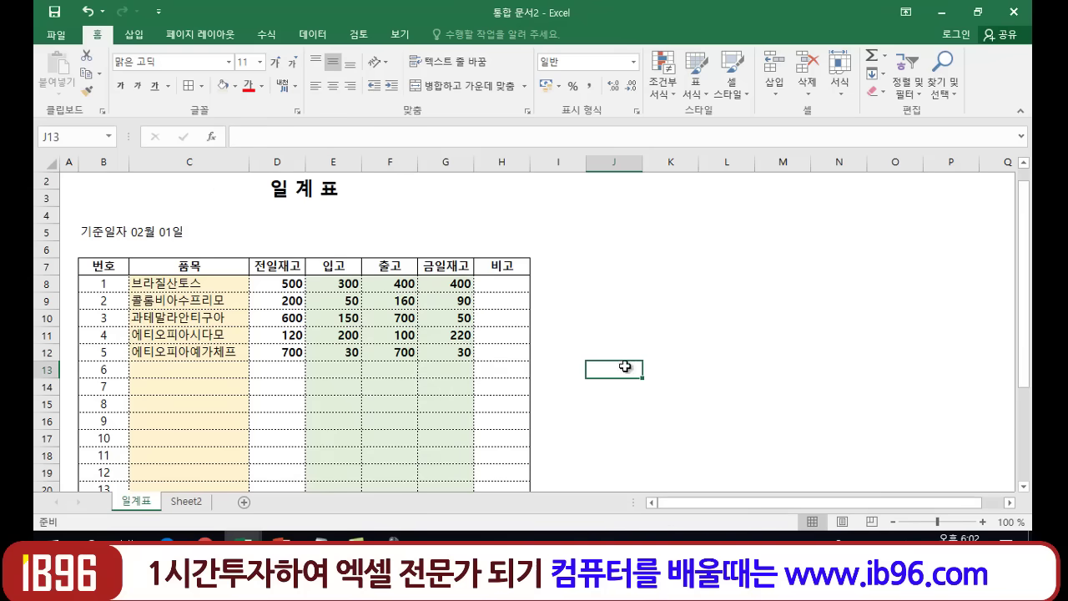
{"action": "scroll", "coordinate": [449, 397], "scroll_direction": "down", "scroll_amount": 3}
{"action": "scroll", "coordinate": [415, 429], "scroll_direction": "up", "scroll_amount": 3}
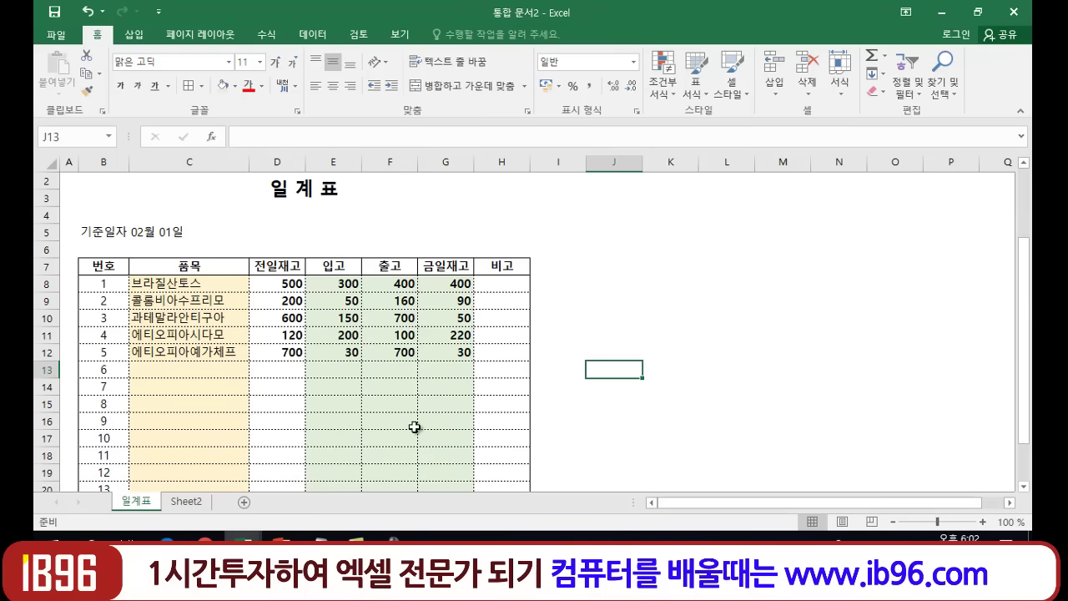
{"action": "scroll", "coordinate": [470, 377], "scroll_direction": "down", "scroll_amount": 2}
{"action": "scroll", "coordinate": [380, 414], "scroll_direction": "down", "scroll_amount": 3}
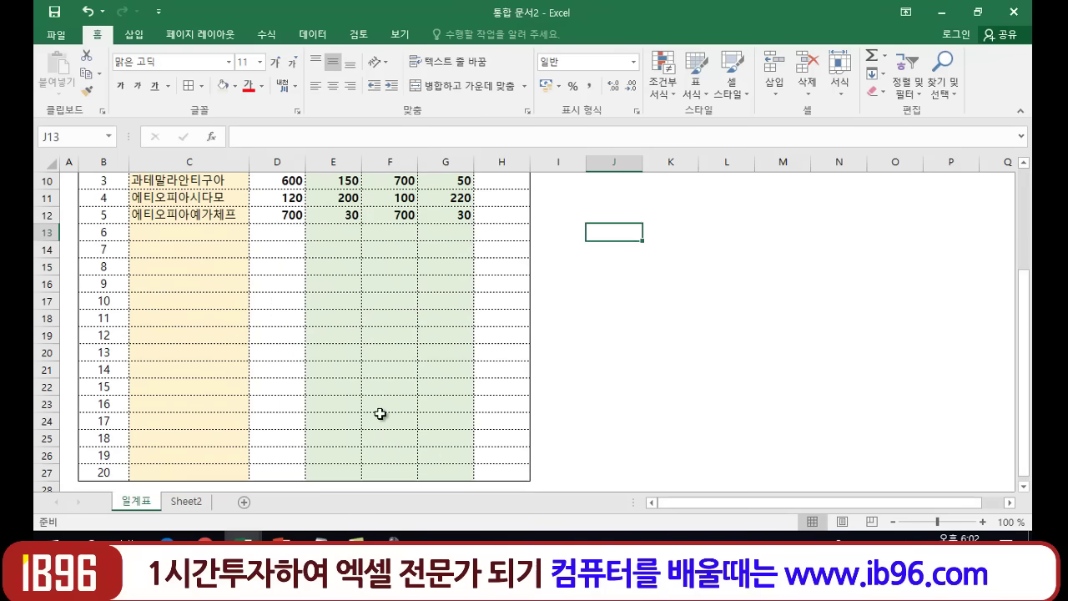
{"action": "scroll", "coordinate": [353, 440], "scroll_direction": "up", "scroll_amount": 3}
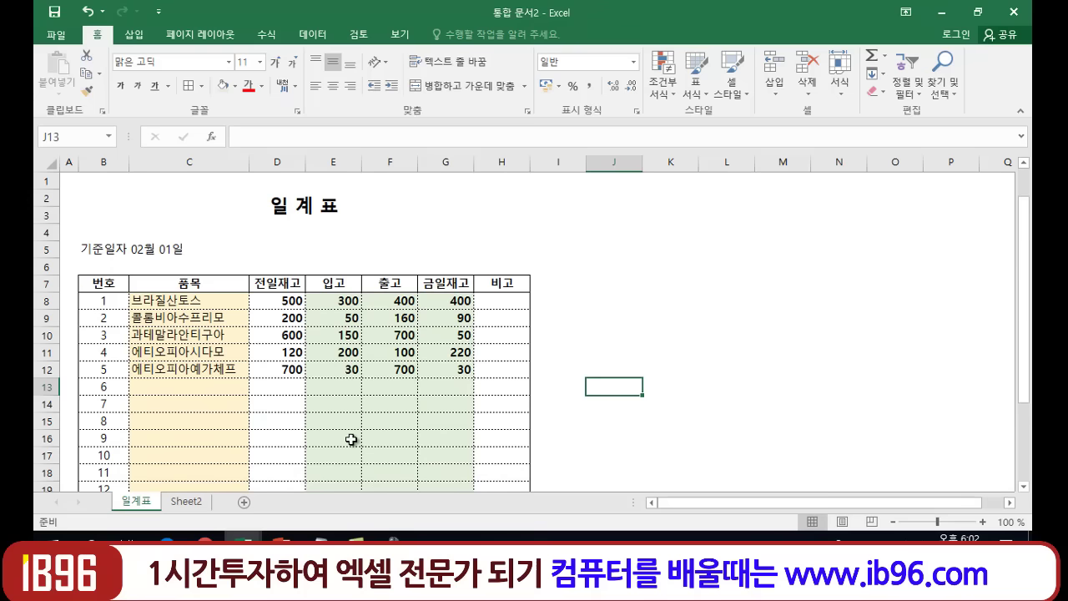
{"action": "left_click", "coordinate": [660, 264]}
{"action": "left_click", "coordinate": [742, 406]}
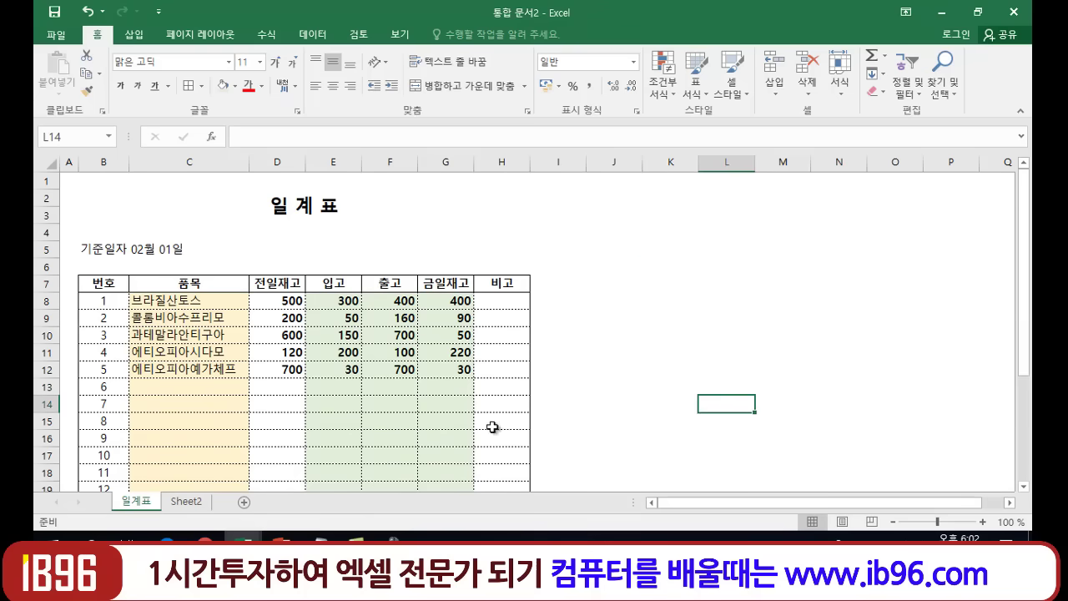
{"action": "scroll", "coordinate": [468, 358], "scroll_direction": "down", "scroll_amount": 4}
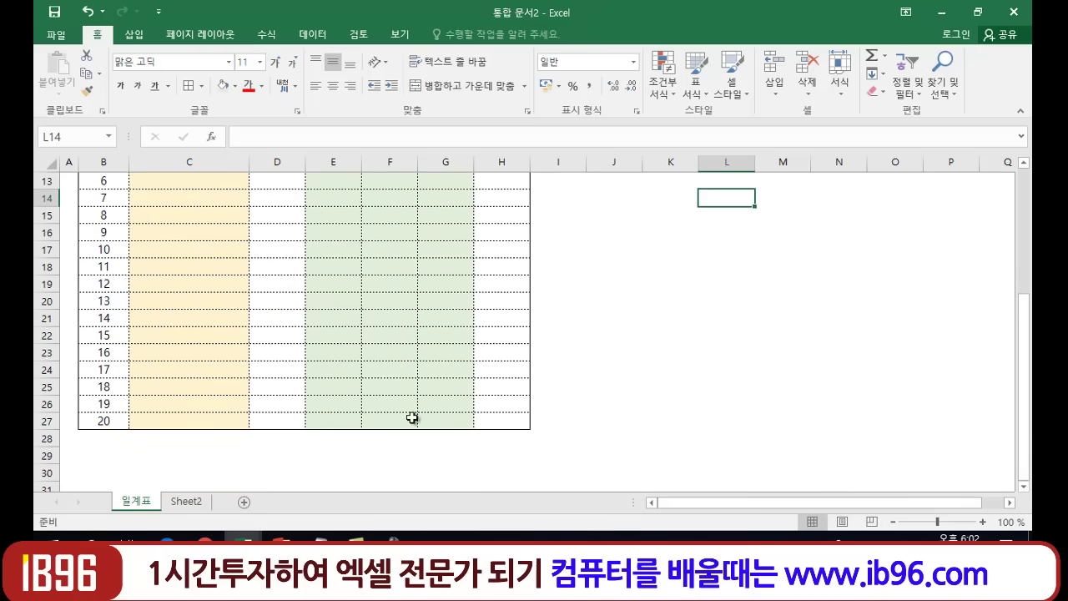
{"action": "scroll", "coordinate": [411, 417], "scroll_direction": "up", "scroll_amount": 4}
{"action": "scroll", "coordinate": [415, 419], "scroll_direction": "down", "scroll_amount": 4}
{"action": "scroll", "coordinate": [417, 420], "scroll_direction": "up", "scroll_amount": 2}
{"action": "scroll", "coordinate": [376, 307], "scroll_direction": "up", "scroll_amount": 2}
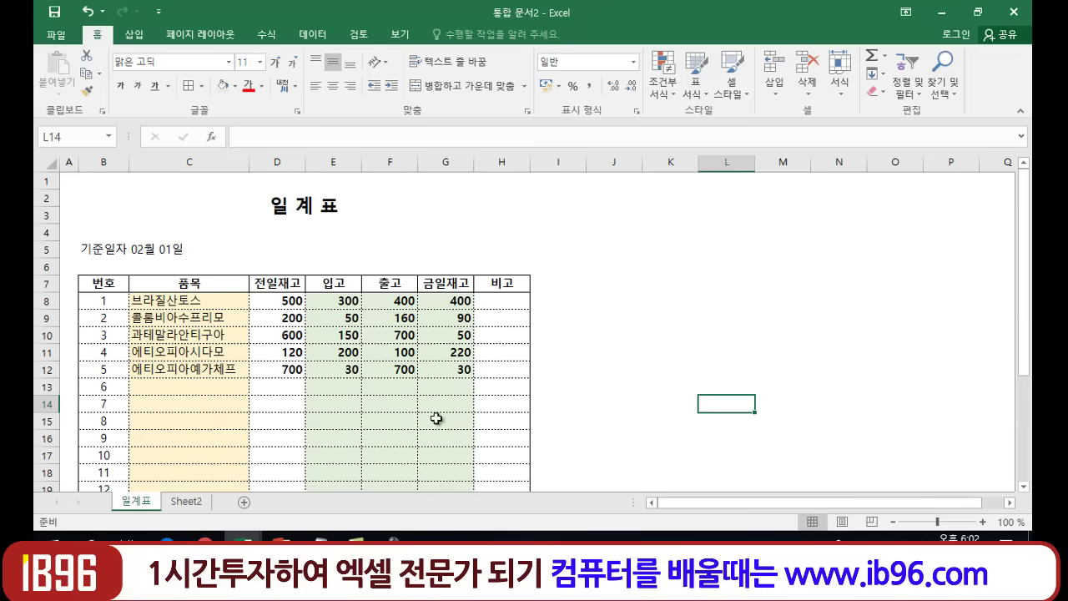
{"action": "left_click_drag", "start_coordinate": [263, 299], "coordinate": [276, 473]}
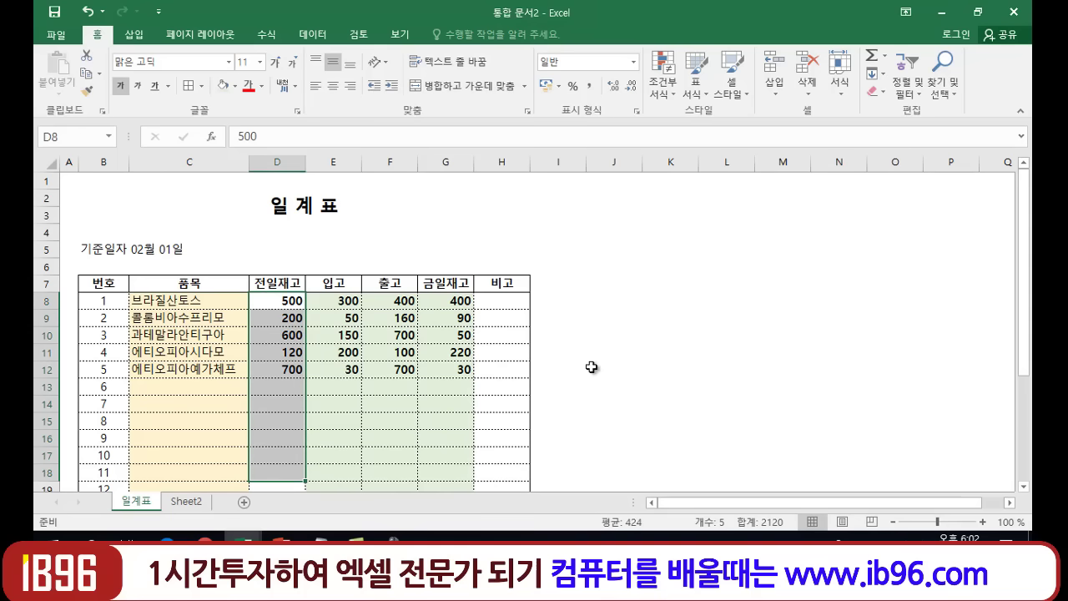
{"action": "scroll", "coordinate": [601, 359], "scroll_direction": "down", "scroll_amount": 3}
{"action": "left_click", "coordinate": [596, 412]}
{"action": "scroll", "coordinate": [260, 350], "scroll_direction": "up", "scroll_amount": 3}
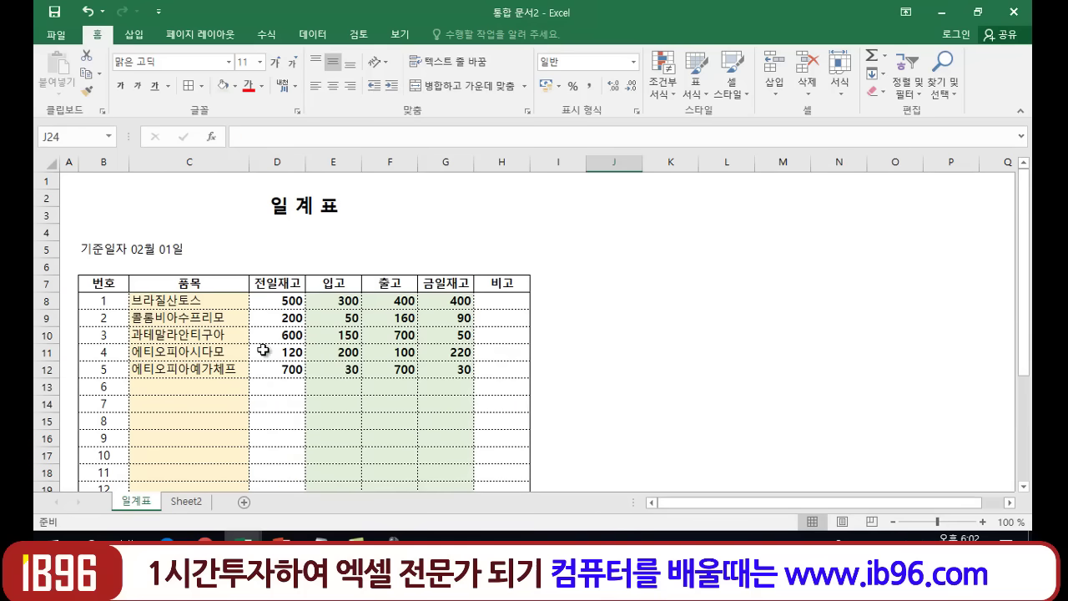
{"action": "scroll", "coordinate": [455, 410], "scroll_direction": "down", "scroll_amount": 2}
{"action": "scroll", "coordinate": [461, 410], "scroll_direction": "down", "scroll_amount": 2}
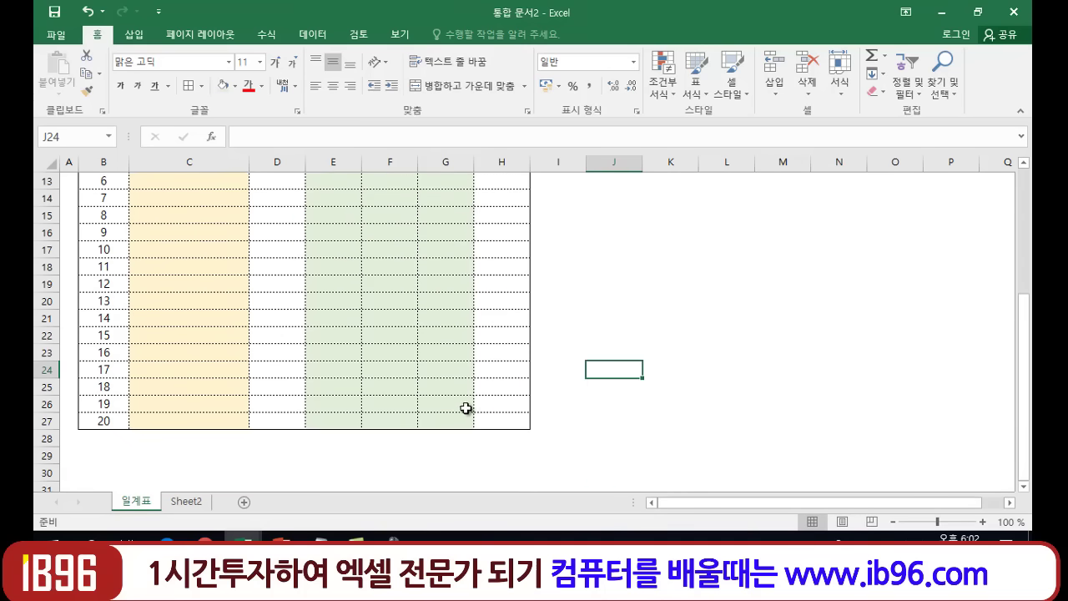
{"action": "left_click", "coordinate": [499, 456]}
{"action": "scroll", "coordinate": [475, 399], "scroll_direction": "up", "scroll_amount": 4}
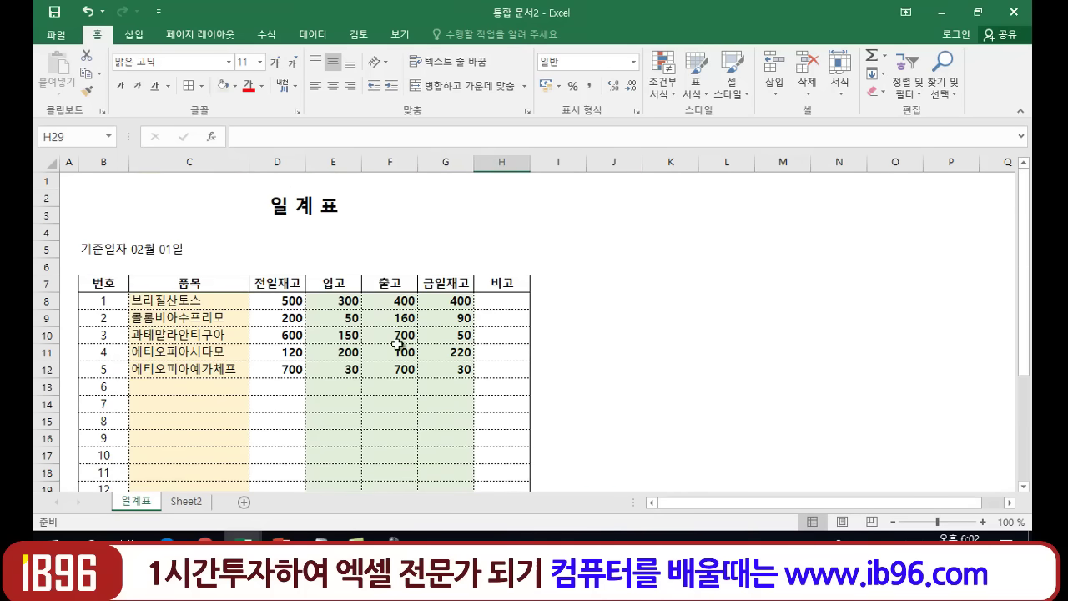
{"action": "scroll", "coordinate": [399, 346], "scroll_direction": "down", "scroll_amount": 3}
{"action": "scroll", "coordinate": [310, 429], "scroll_direction": "down", "scroll_amount": 3}
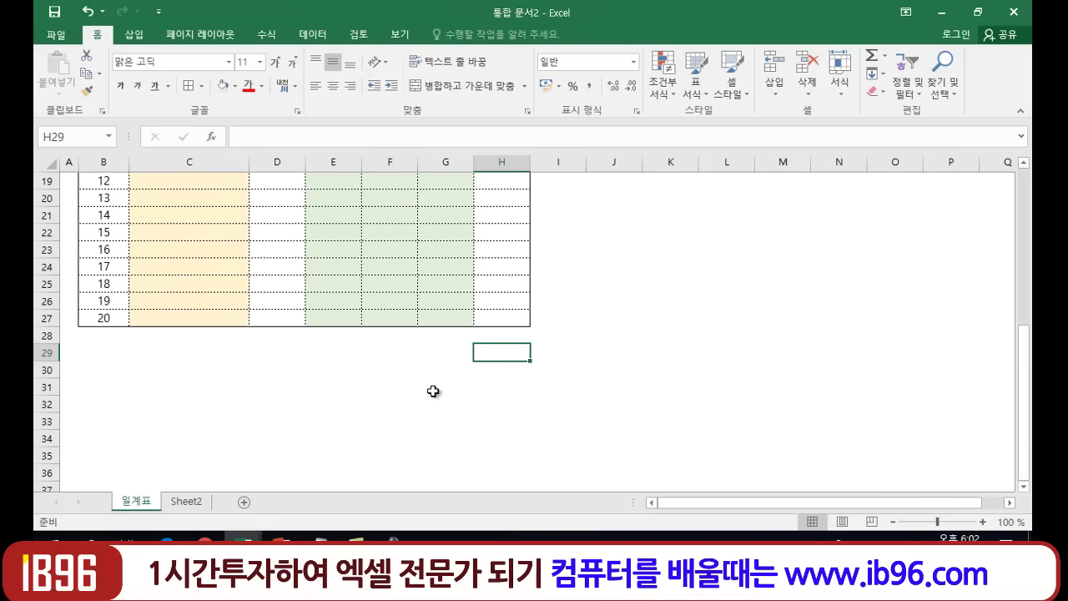
{"action": "left_click", "coordinate": [92, 334]}
{"action": "left_click", "coordinate": [171, 357]}
{"action": "left_click", "coordinate": [94, 334]}
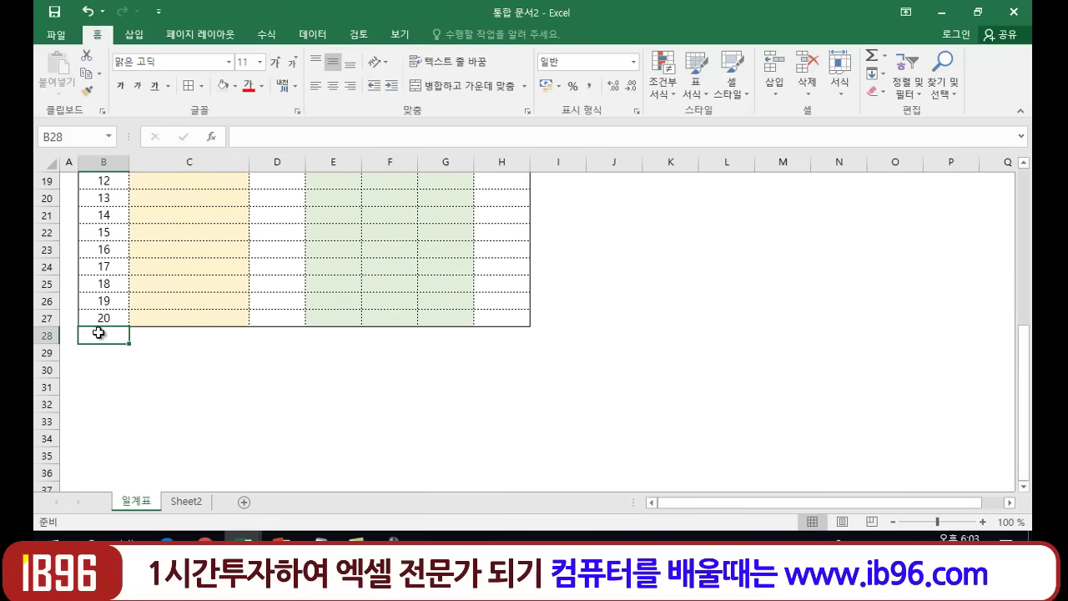
{"action": "scroll", "coordinate": [206, 350], "scroll_direction": "up", "scroll_amount": 3}
{"action": "scroll", "coordinate": [206, 350], "scroll_direction": "up", "scroll_amount": 1}
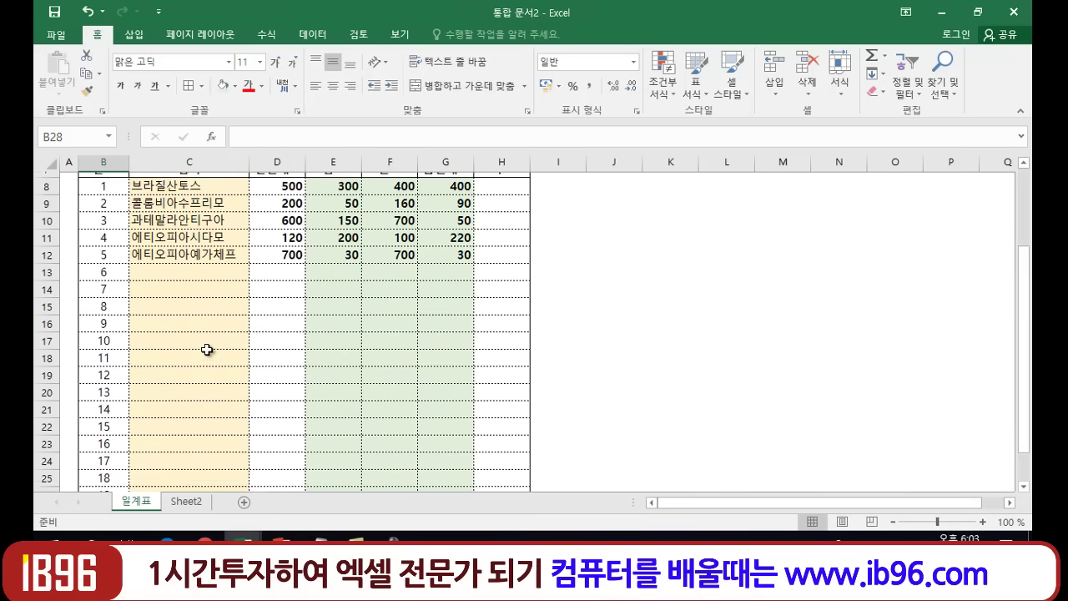
{"action": "scroll", "coordinate": [206, 350], "scroll_direction": "down", "scroll_amount": 4}
{"action": "left_click", "coordinate": [167, 336]}
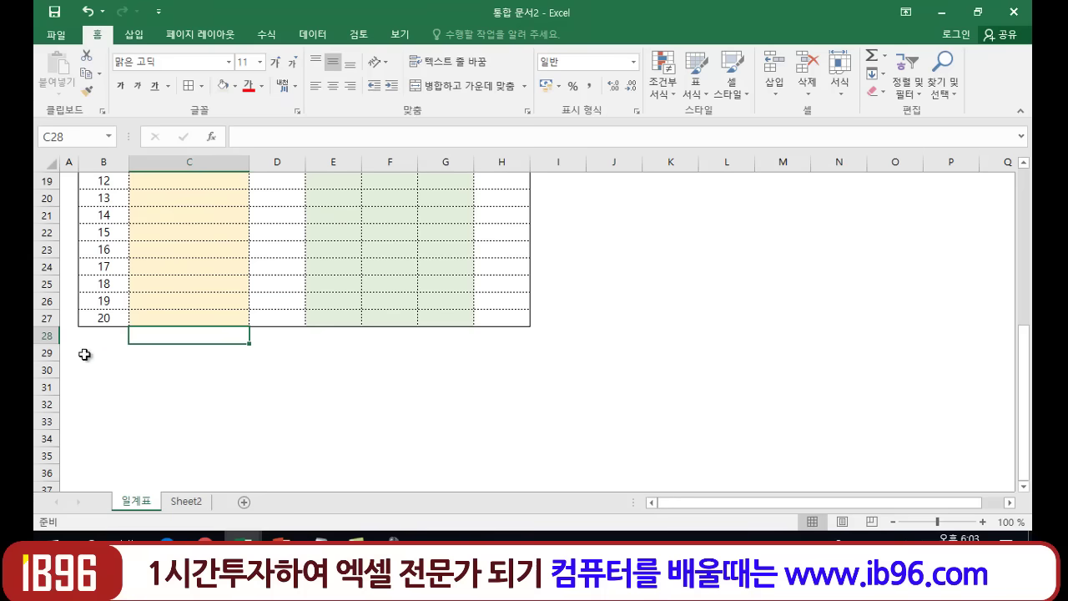
{"action": "left_click", "coordinate": [100, 340]}
{"action": "left_click", "coordinate": [155, 341]}
{"action": "left_click", "coordinate": [109, 336]}
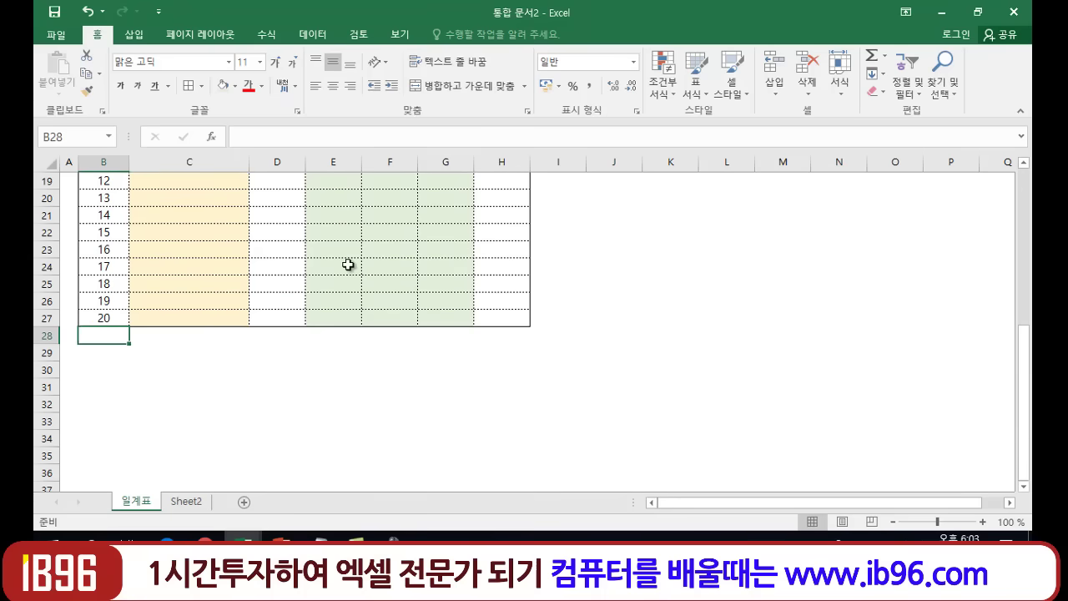
{"action": "scroll", "coordinate": [326, 275], "scroll_direction": "up", "scroll_amount": 3}
{"action": "scroll", "coordinate": [308, 267], "scroll_direction": "up", "scroll_amount": 1}
{"action": "scroll", "coordinate": [276, 242], "scroll_direction": "up", "scroll_amount": 1}
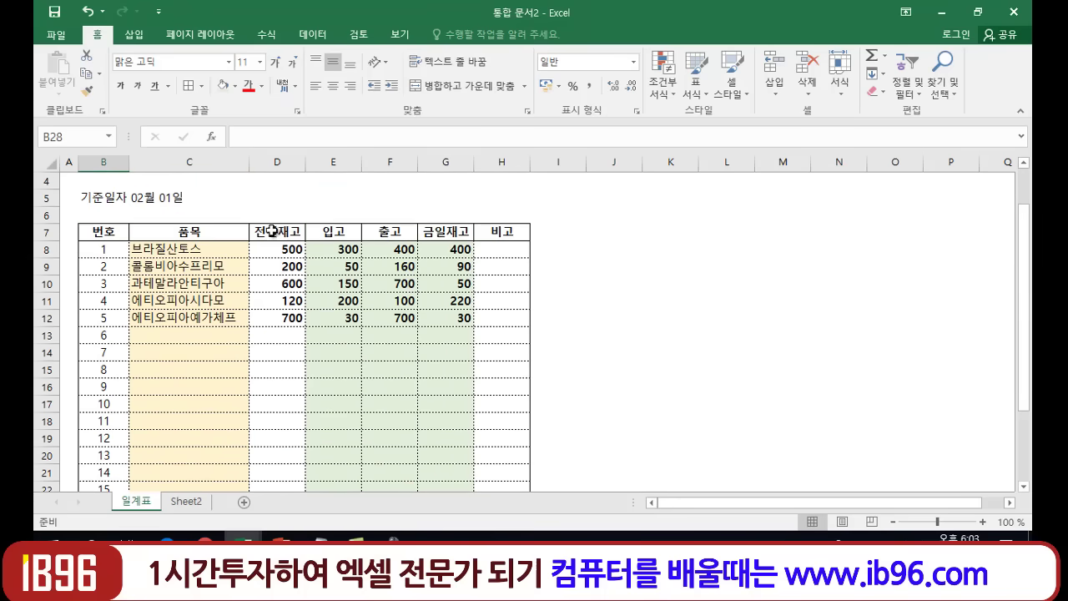
{"action": "scroll", "coordinate": [311, 427], "scroll_direction": "down", "scroll_amount": 2}
{"action": "scroll", "coordinate": [305, 417], "scroll_direction": "down", "scroll_amount": 3}
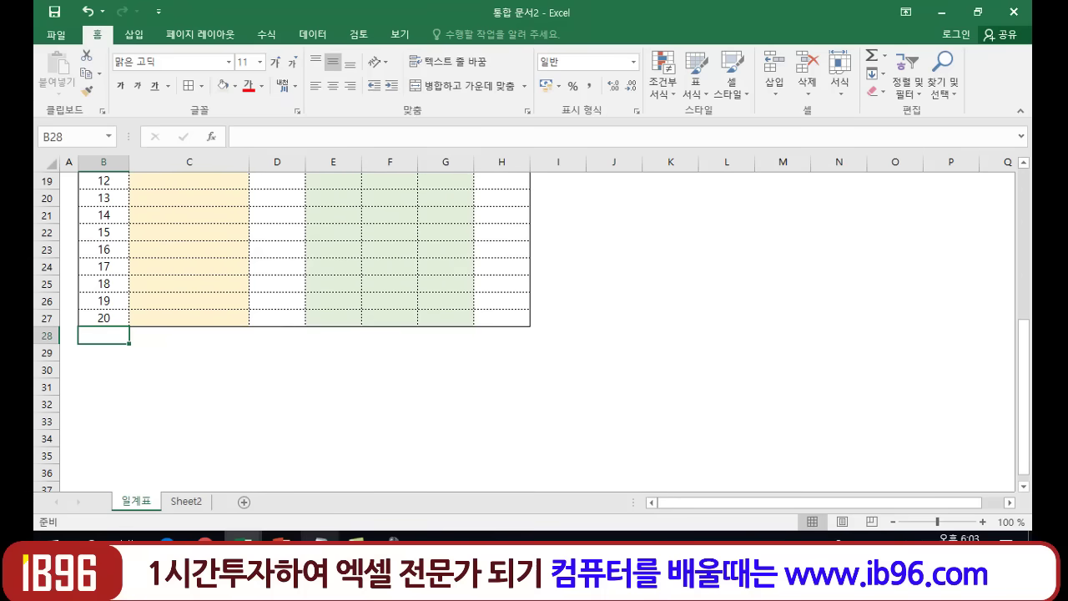
{"action": "left_click", "coordinate": [273, 336]}
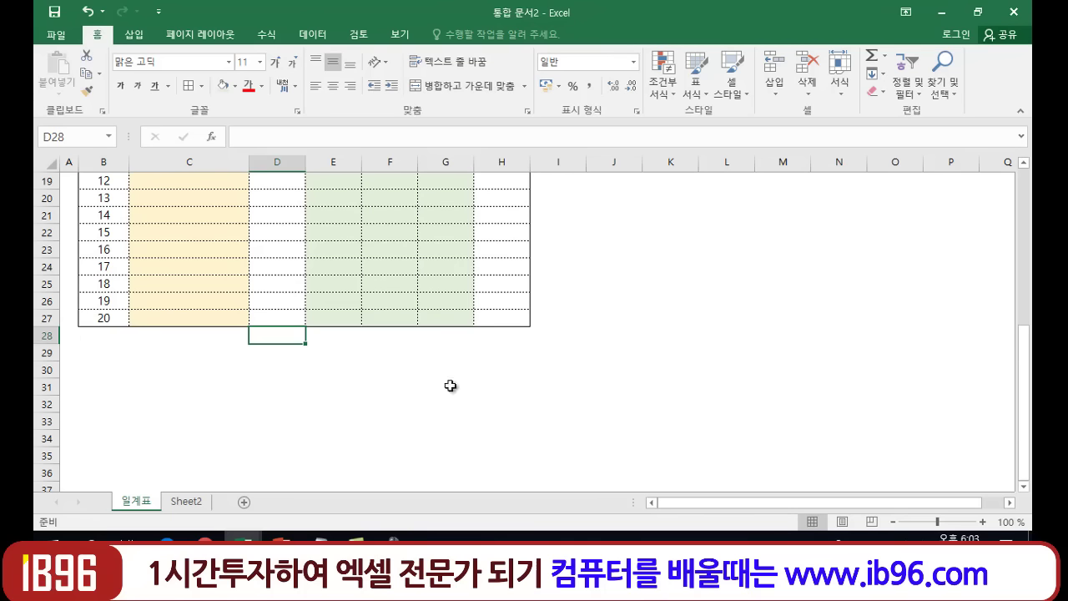
{"action": "left_click", "coordinate": [327, 334]}
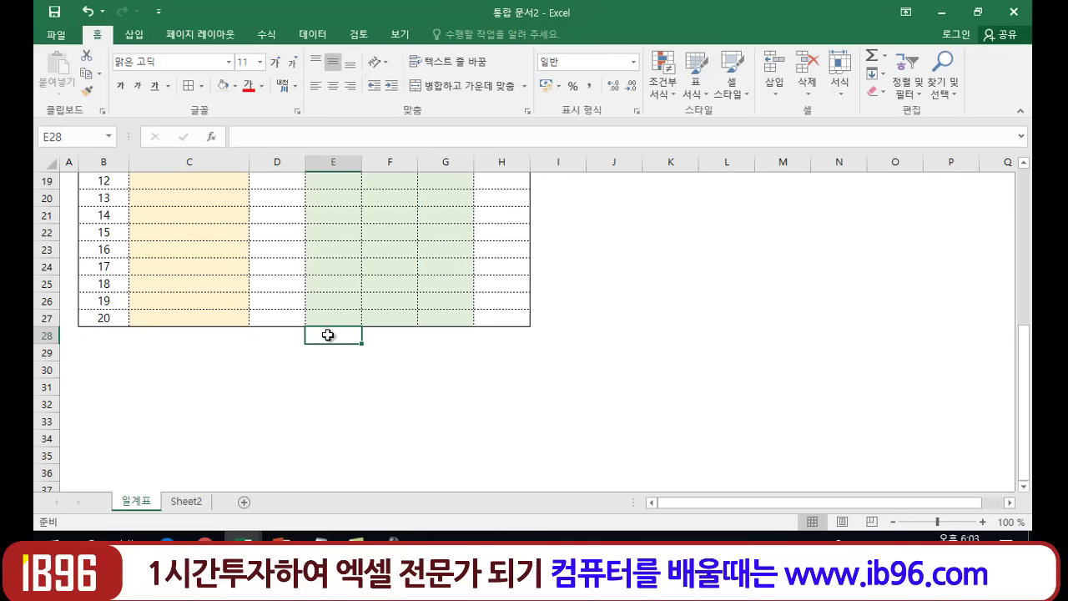
{"action": "left_click", "coordinate": [387, 335]}
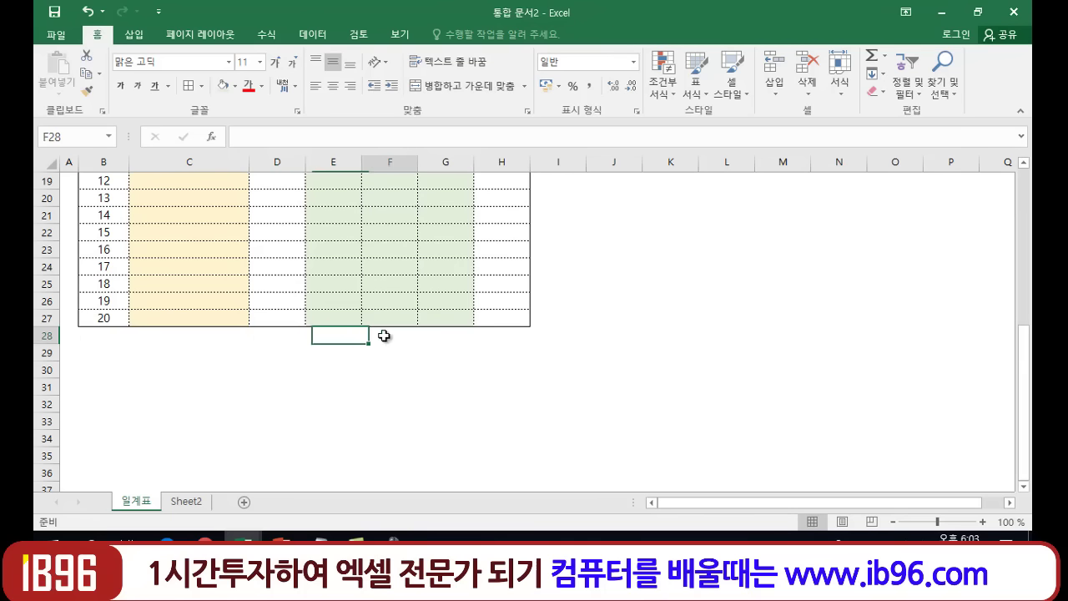
{"action": "left_click", "coordinate": [445, 334]}
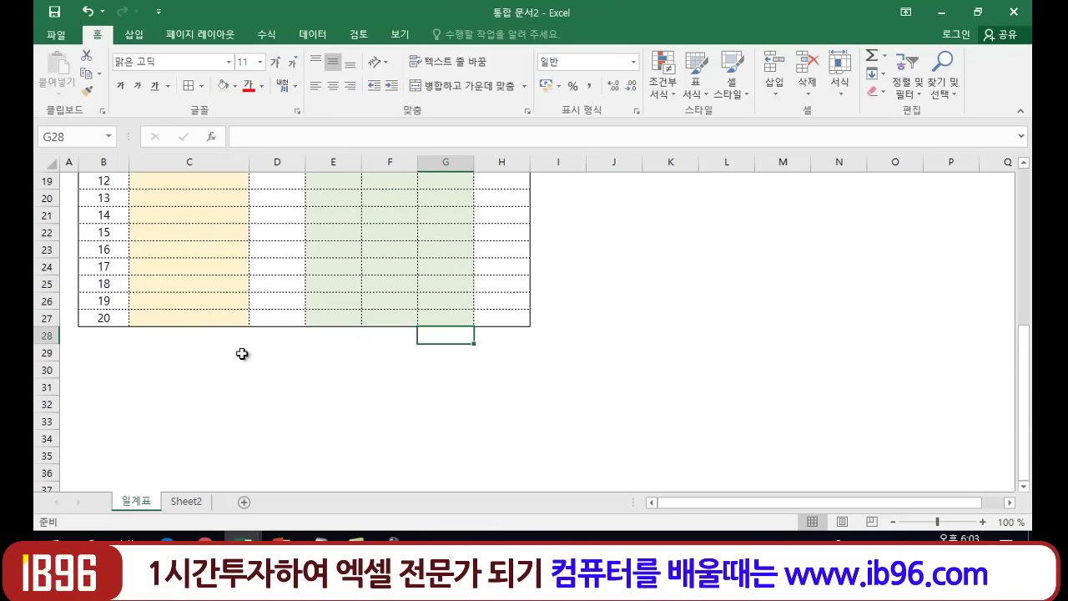
{"action": "left_click", "coordinate": [96, 338]}
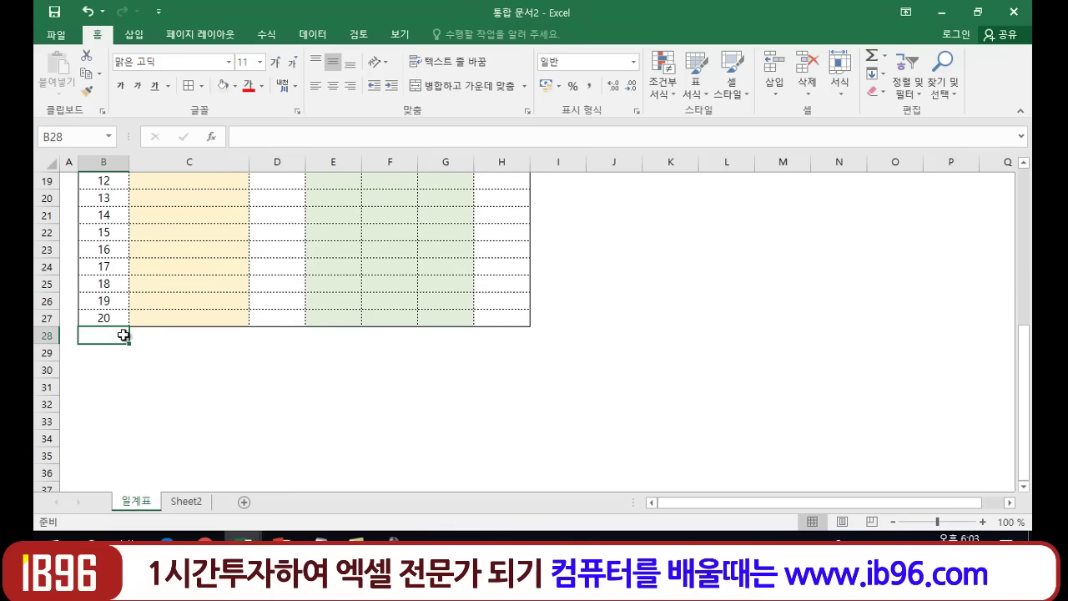
Enter 합계 in B28 and select cells D28 through G28 of the total row.
{"action": "type", "text": "합ㄱㅖ"}
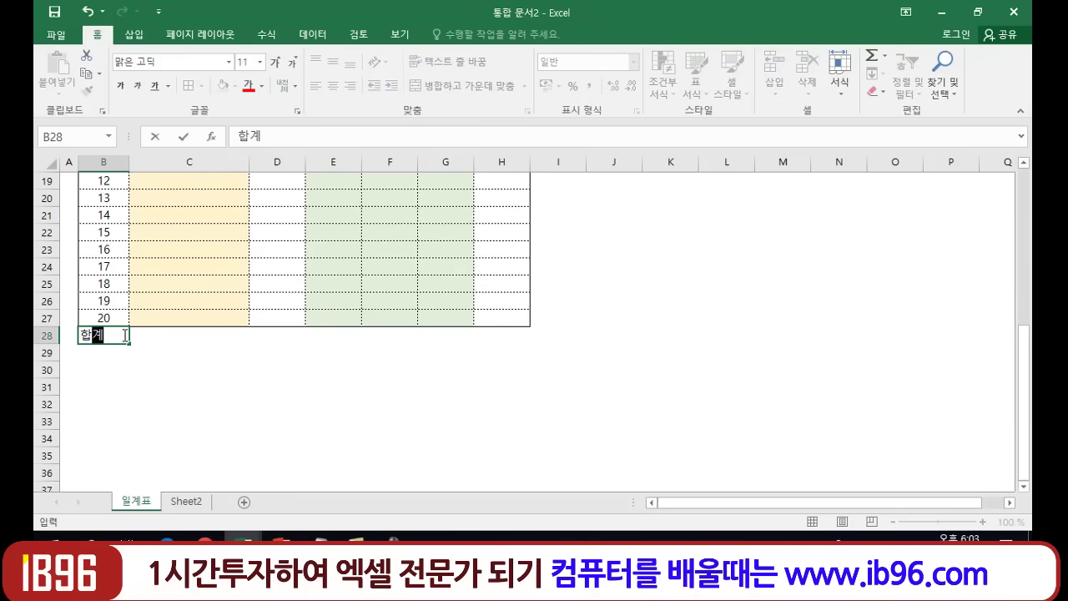
{"action": "key", "text": "Return"}
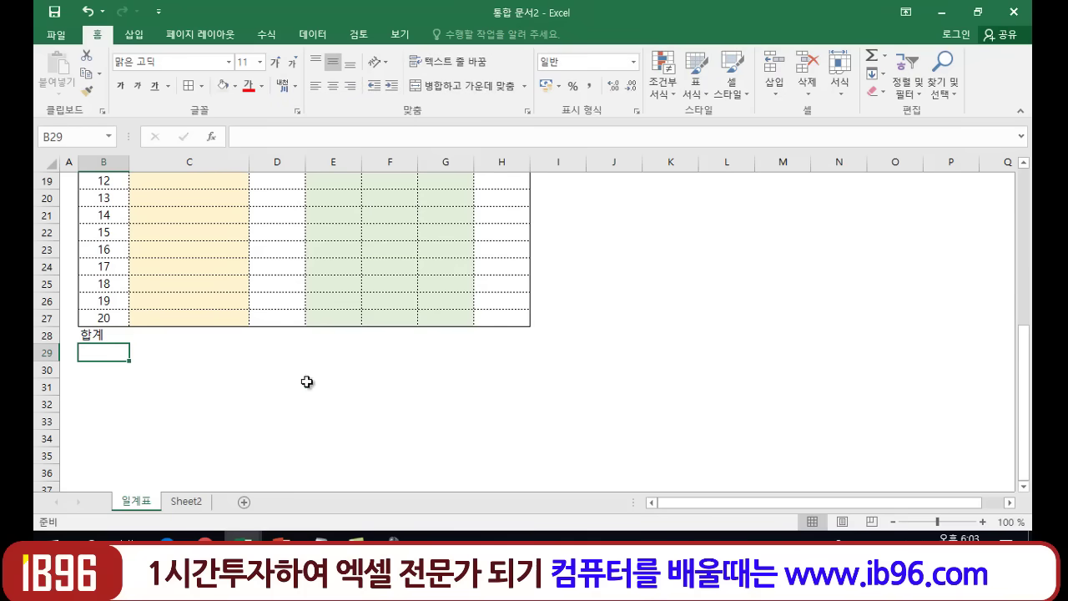
{"action": "left_click", "coordinate": [309, 385]}
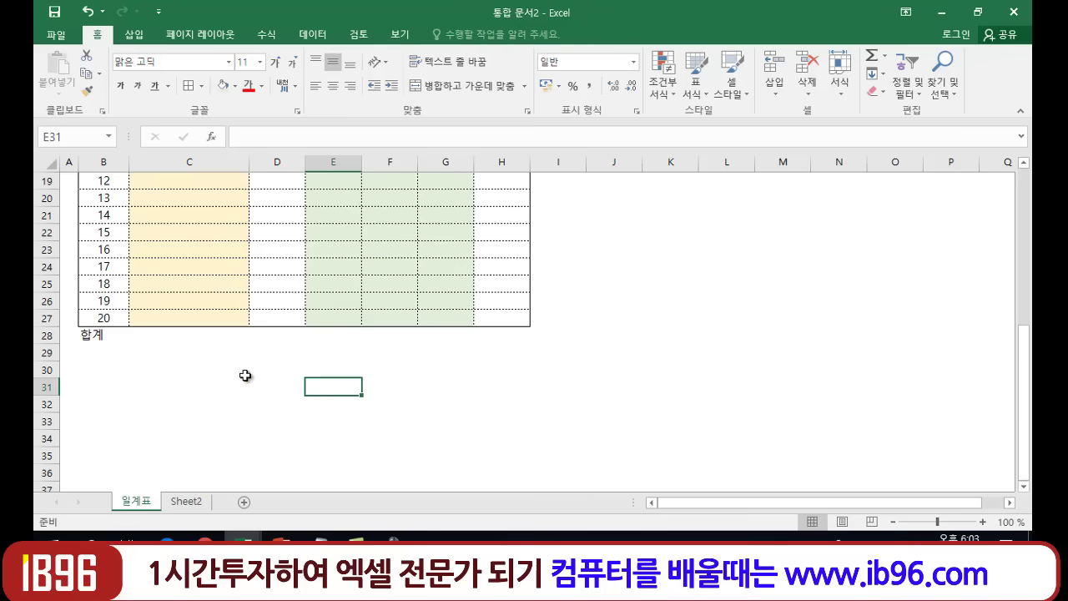
{"action": "scroll", "coordinate": [365, 372], "scroll_direction": "up", "scroll_amount": 3}
{"action": "scroll", "coordinate": [375, 375], "scroll_direction": "up", "scroll_amount": 1}
{"action": "scroll", "coordinate": [268, 254], "scroll_direction": "down", "scroll_amount": 3}
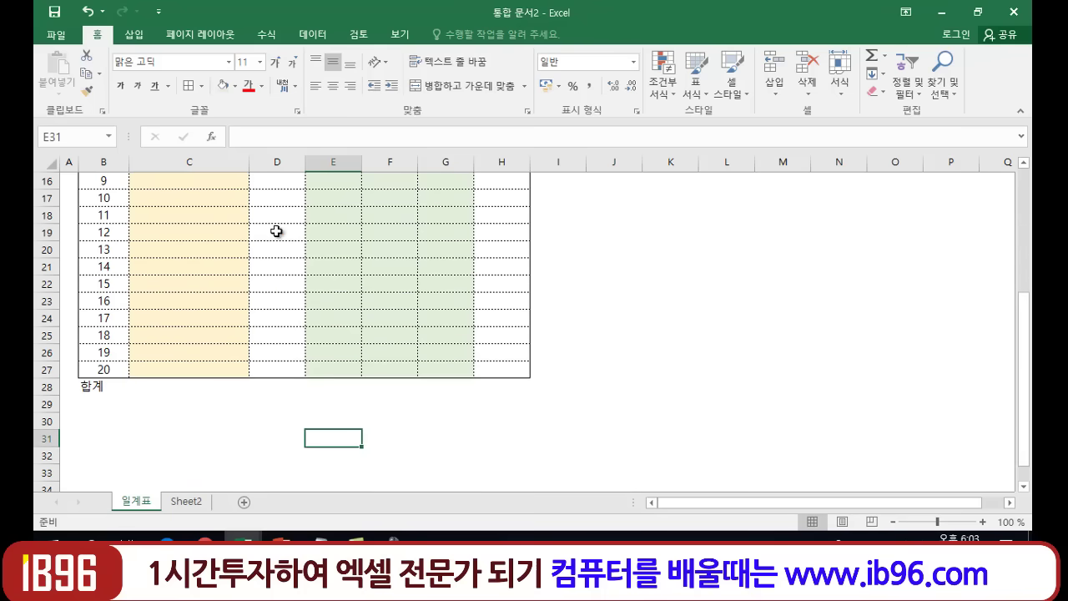
{"action": "left_click", "coordinate": [268, 389]}
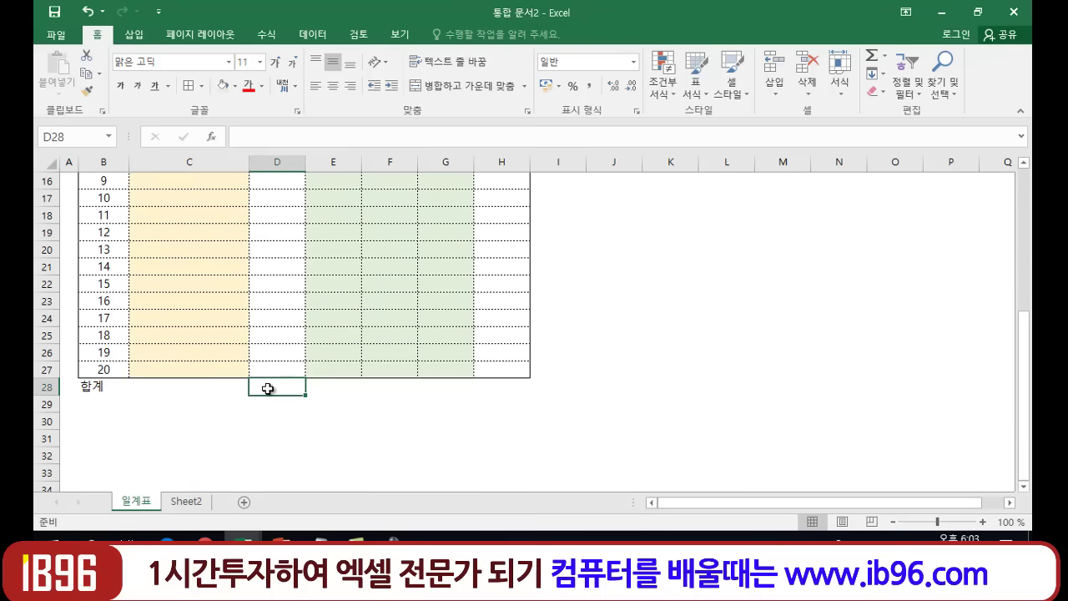
{"action": "left_click", "coordinate": [329, 387]}
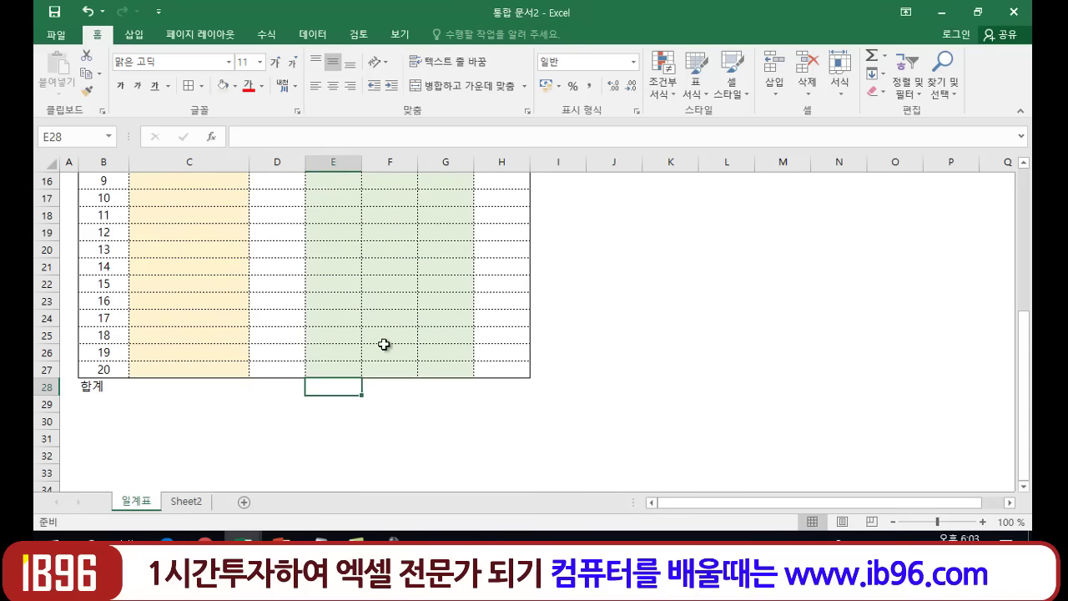
{"action": "scroll", "coordinate": [384, 345], "scroll_direction": "up", "scroll_amount": 5}
{"action": "scroll", "coordinate": [389, 309], "scroll_direction": "down", "scroll_amount": 6}
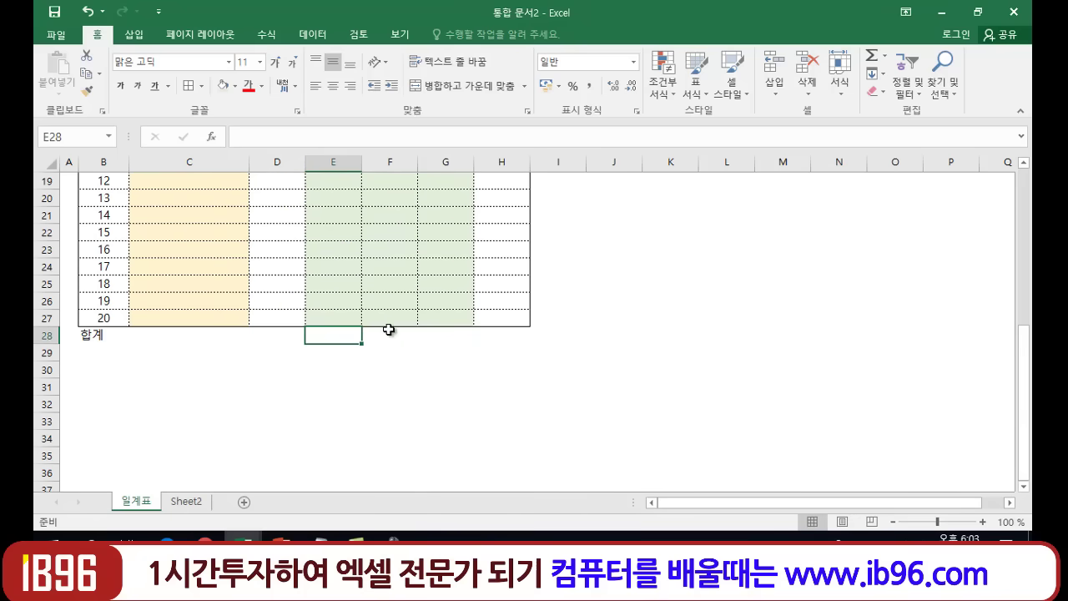
{"action": "left_click", "coordinate": [389, 332]}
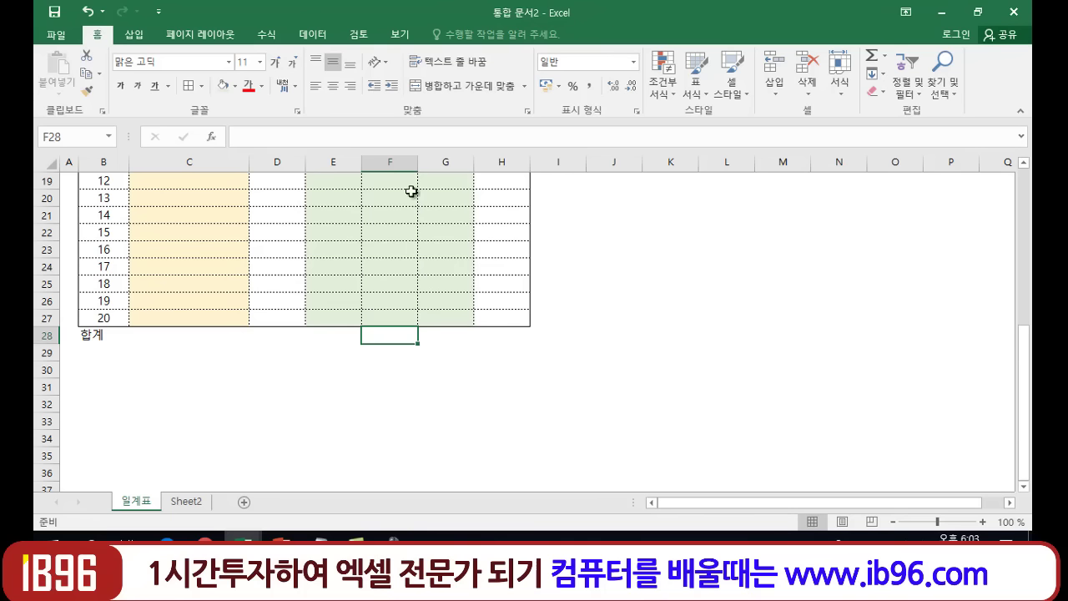
{"action": "left_click", "coordinate": [448, 337]}
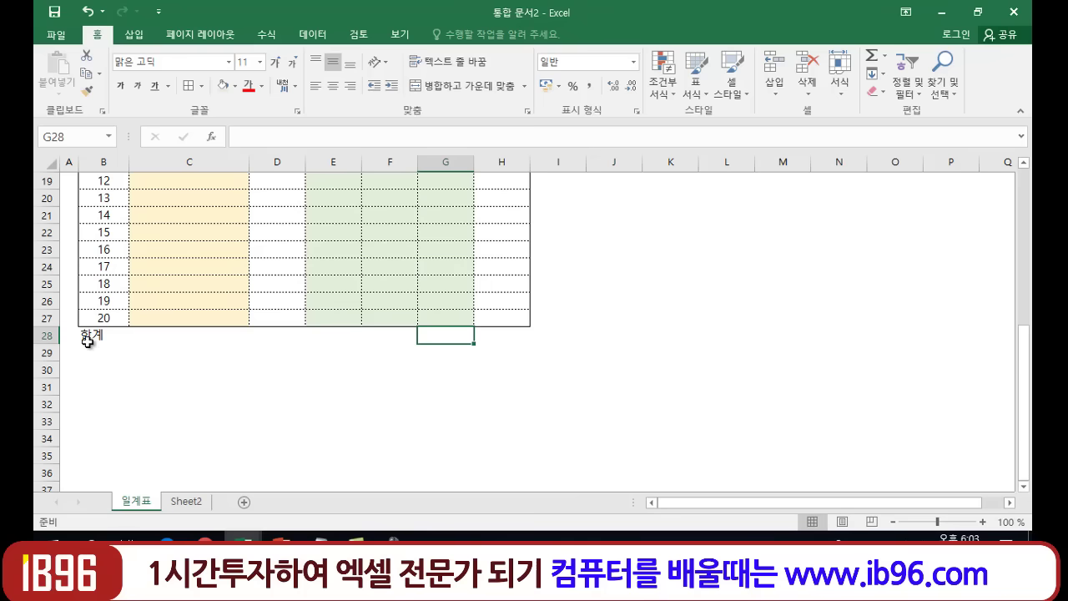
Merge and center B28:C28 and make the 합계 label bold.
{"action": "left_click_drag", "start_coordinate": [87, 334], "coordinate": [165, 338]}
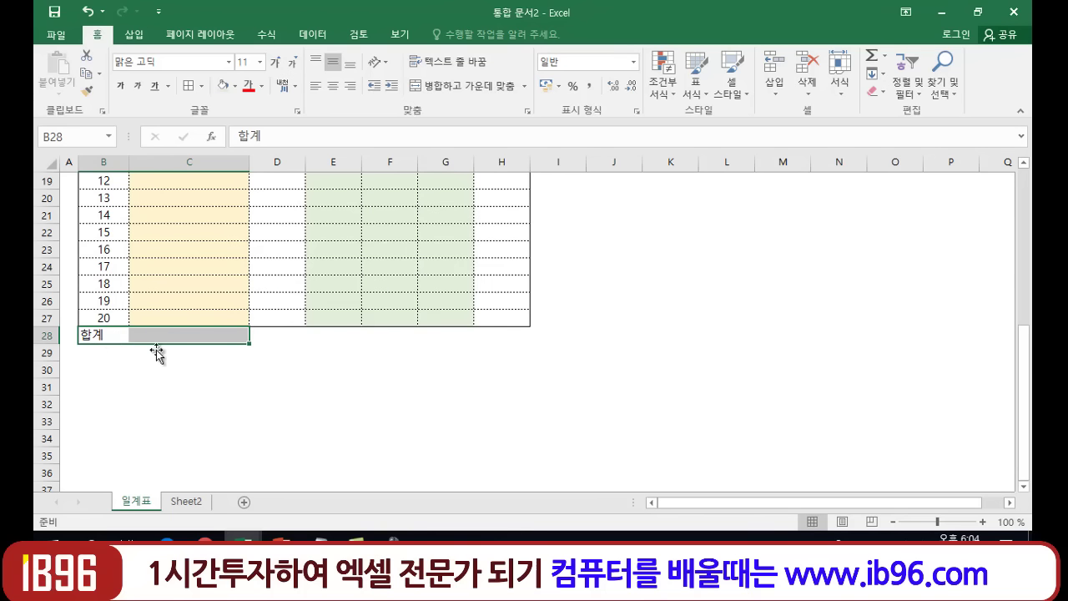
{"action": "left_click_drag", "start_coordinate": [106, 335], "coordinate": [141, 345]}
{"action": "left_click", "coordinate": [479, 88]}
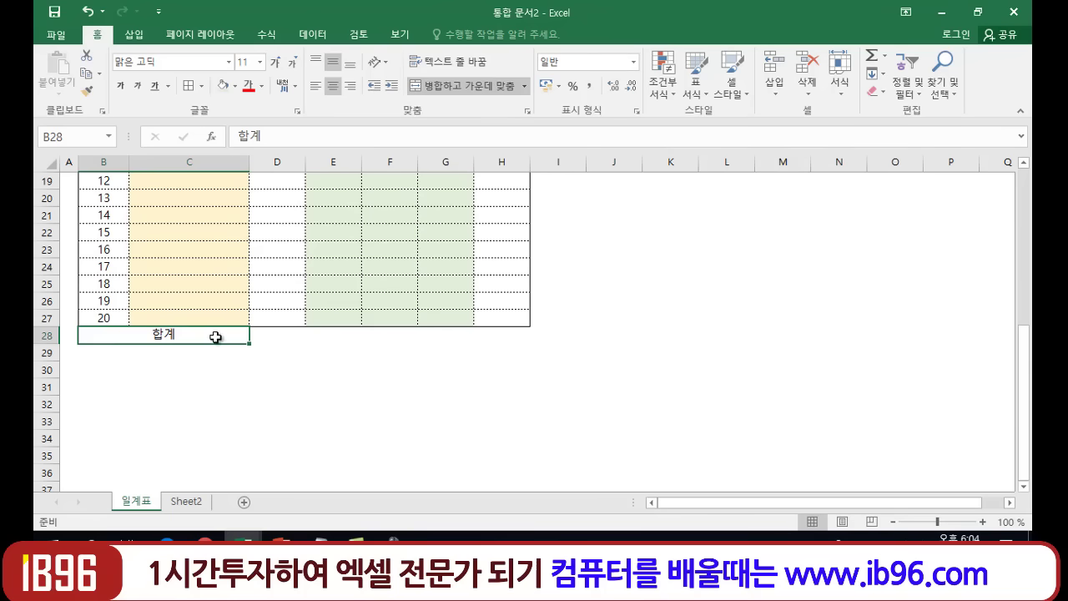
{"action": "left_click", "coordinate": [121, 85]}
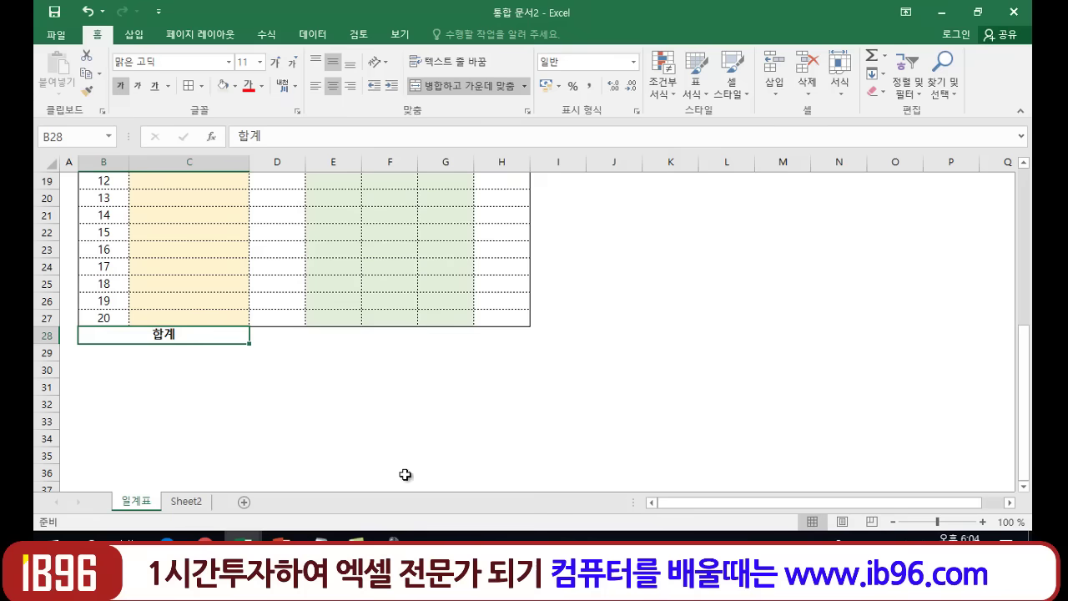
{"action": "left_click", "coordinate": [290, 422]}
{"action": "left_click", "coordinate": [279, 336]}
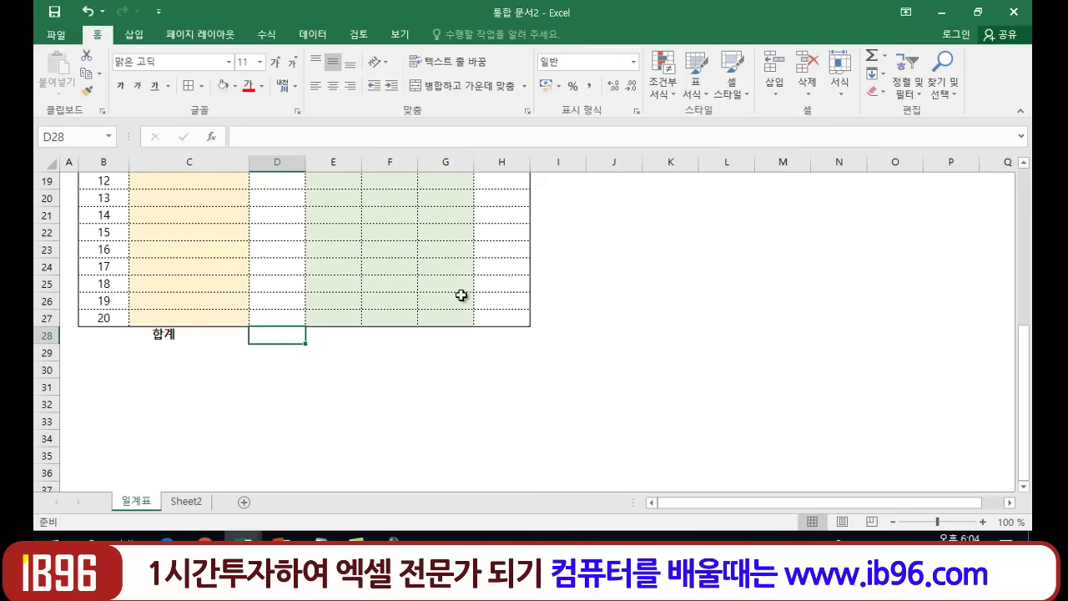
{"action": "scroll", "coordinate": [463, 295], "scroll_direction": "up", "scroll_amount": 1}
{"action": "scroll", "coordinate": [459, 296], "scroll_direction": "up", "scroll_amount": 4}
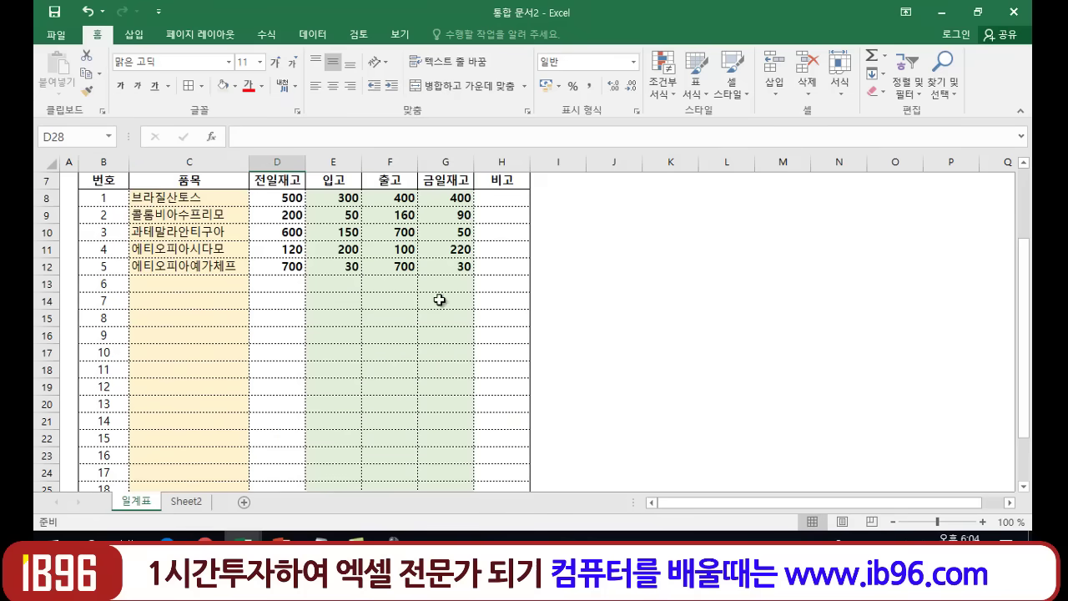
{"action": "left_click", "coordinate": [283, 210]}
{"action": "left_click", "coordinate": [284, 232]}
{"action": "left_click", "coordinate": [284, 248]}
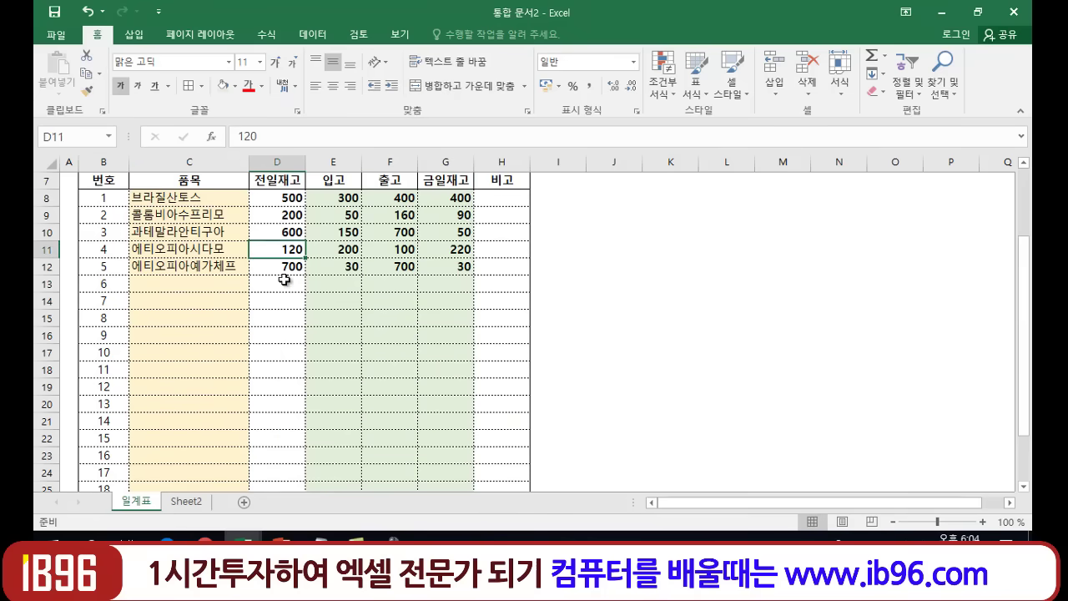
{"action": "left_click", "coordinate": [285, 282]}
{"action": "scroll", "coordinate": [294, 354], "scroll_direction": "down", "scroll_amount": 2}
{"action": "scroll", "coordinate": [295, 355], "scroll_direction": "down", "scroll_amount": 1}
{"action": "left_click", "coordinate": [280, 389]}
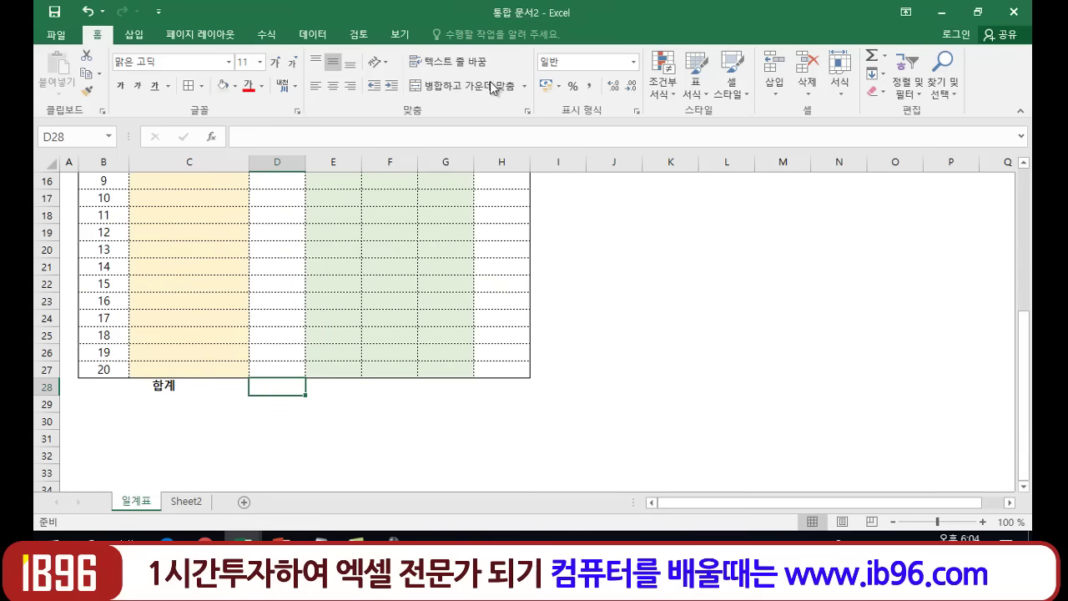
{"action": "scroll", "coordinate": [351, 359], "scroll_direction": "up", "scroll_amount": 5}
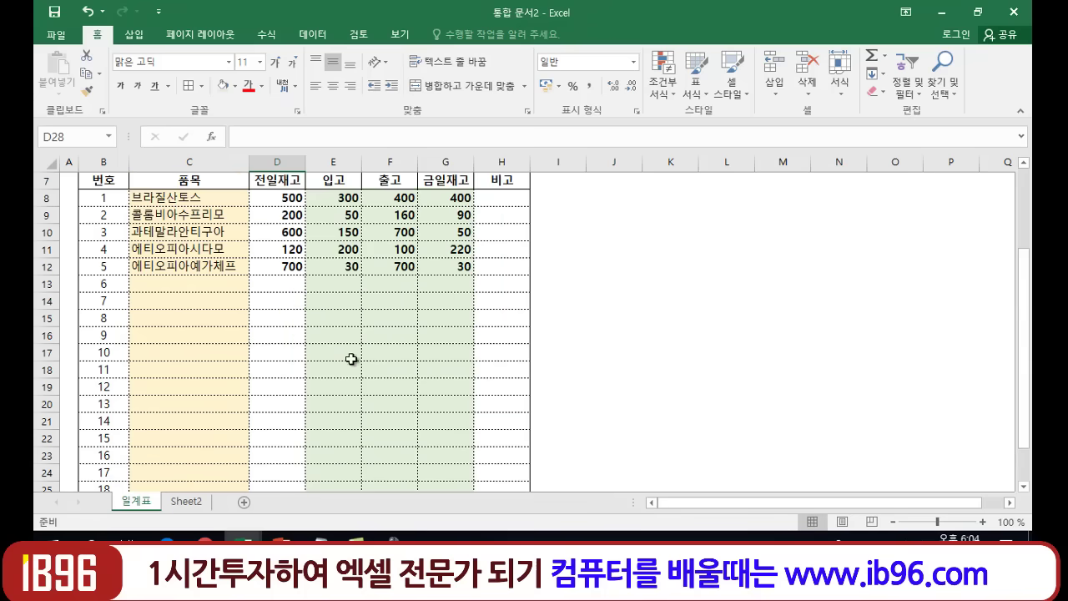
{"action": "scroll", "coordinate": [288, 234], "scroll_direction": "down", "scroll_amount": 3}
{"action": "scroll", "coordinate": [311, 445], "scroll_direction": "down", "scroll_amount": 1}
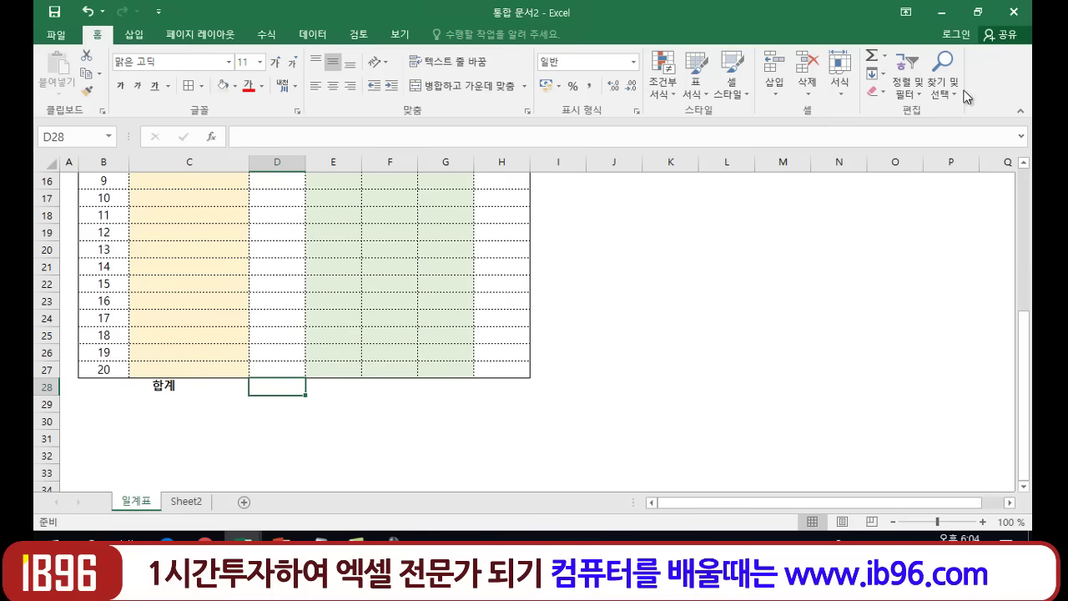
Start an AutoSum =SUM() formula in D28, then view the data rows above.
{"action": "left_click", "coordinate": [872, 57]}
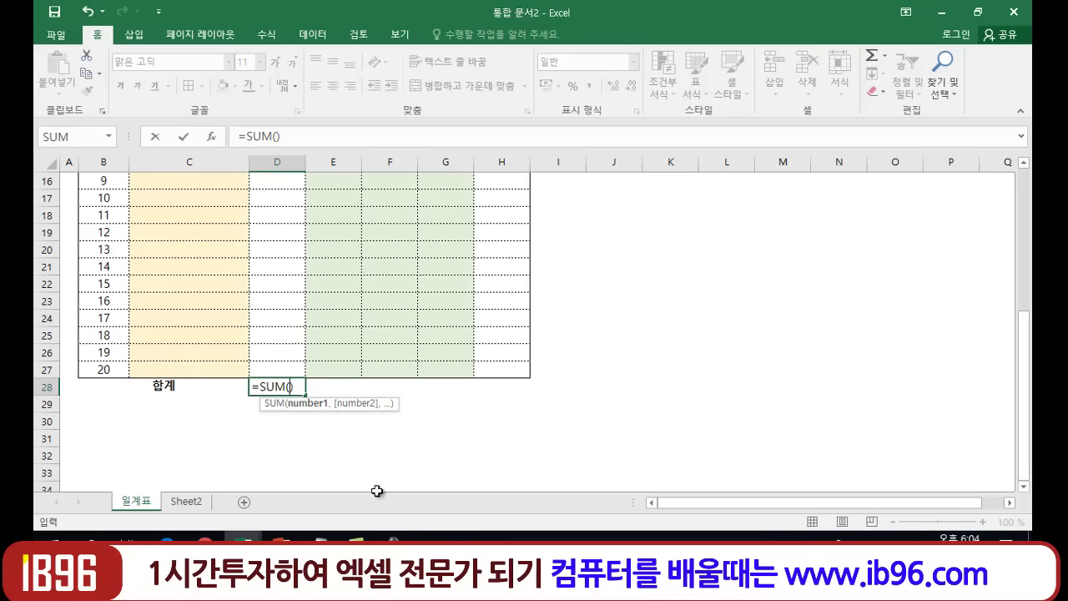
{"action": "scroll", "coordinate": [509, 382], "scroll_direction": "up", "scroll_amount": 2}
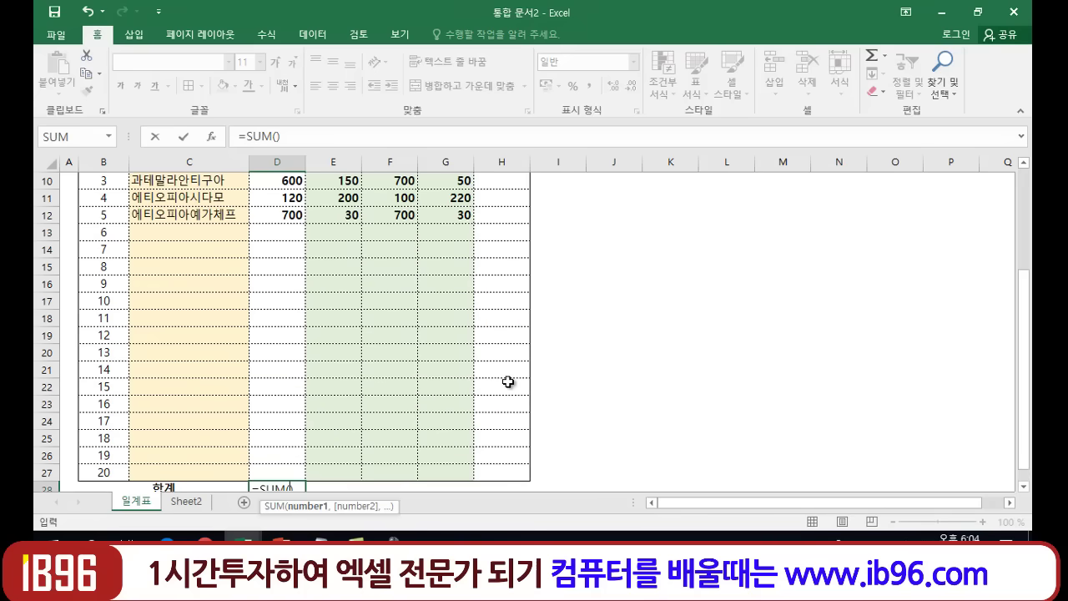
{"action": "scroll", "coordinate": [509, 382], "scroll_direction": "up", "scroll_amount": 1}
{"action": "scroll", "coordinate": [508, 381], "scroll_direction": "up", "scroll_amount": 2}
{"action": "scroll", "coordinate": [508, 382], "scroll_direction": "down", "scroll_amount": 1}
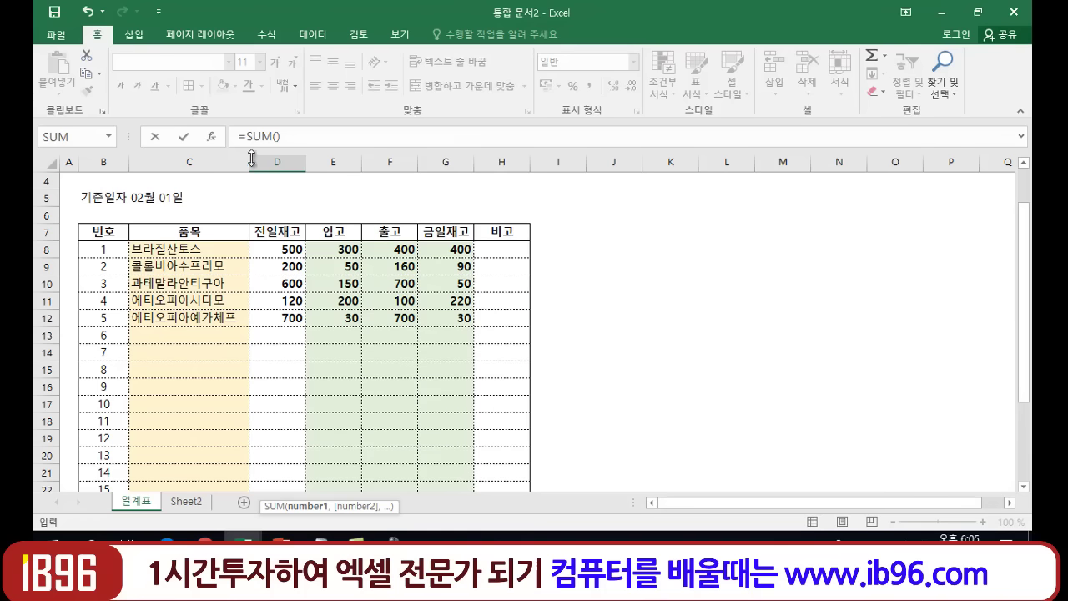
Complete D28 as =SUM(D8:D27) so the 전일재고 total reads 2120.
{"action": "scroll", "coordinate": [341, 291], "scroll_direction": "down", "scroll_amount": 3}
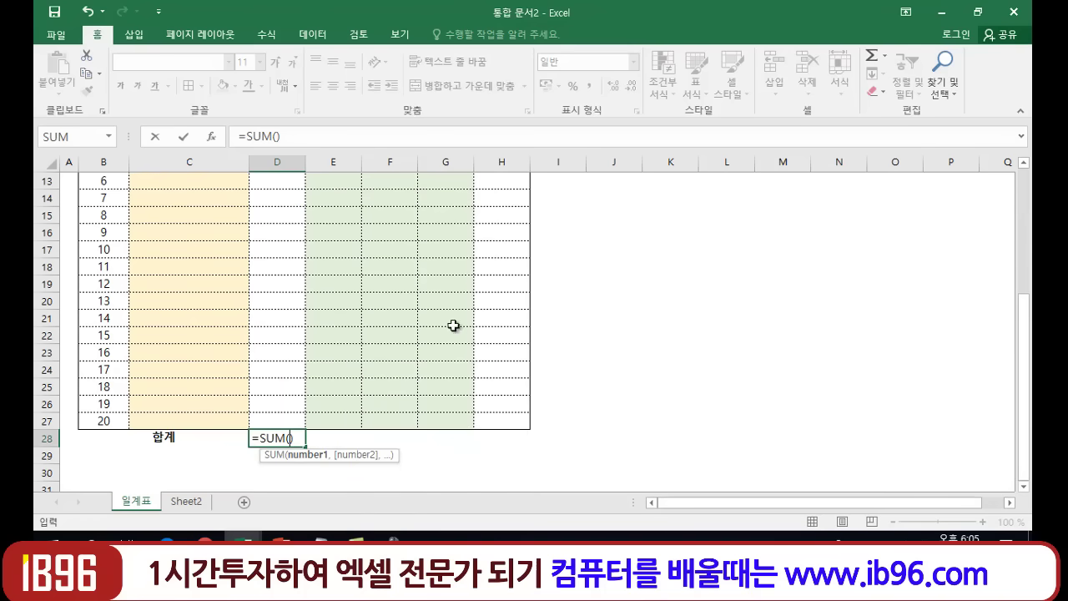
{"action": "scroll", "coordinate": [288, 283], "scroll_direction": "up", "scroll_amount": 2}
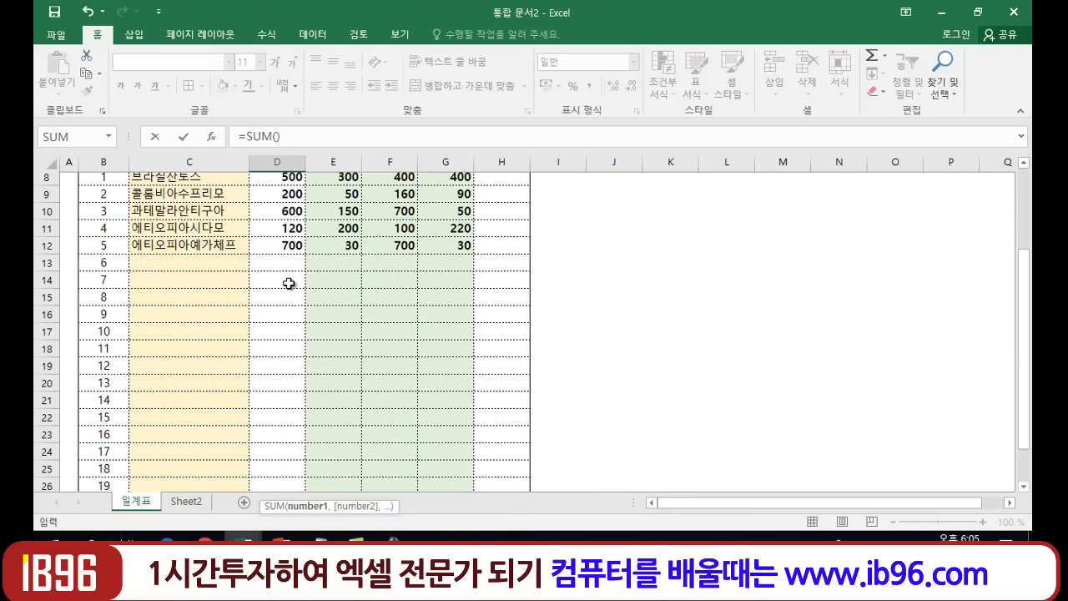
{"action": "scroll", "coordinate": [286, 281], "scroll_direction": "up", "scroll_amount": 1}
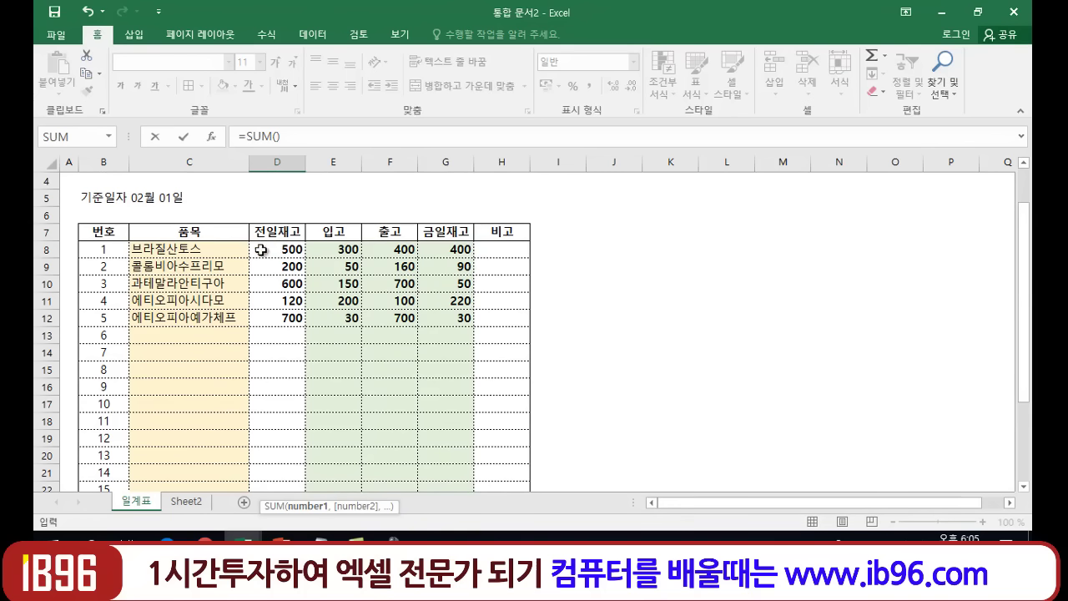
{"action": "left_click_drag", "start_coordinate": [269, 250], "coordinate": [260, 522]}
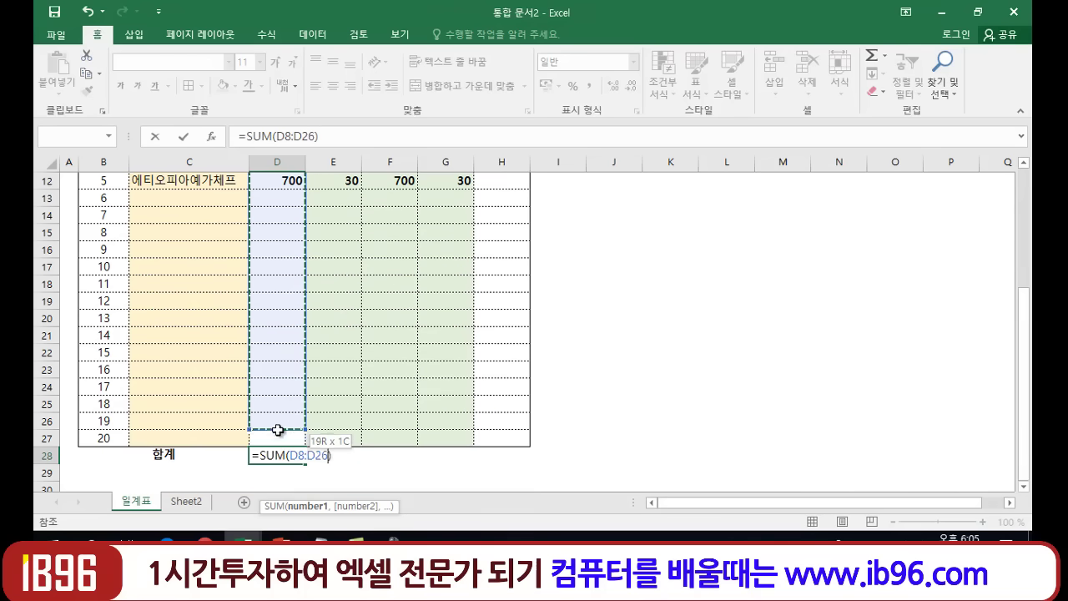
{"action": "left_click_drag", "start_coordinate": [261, 522], "coordinate": [282, 437]}
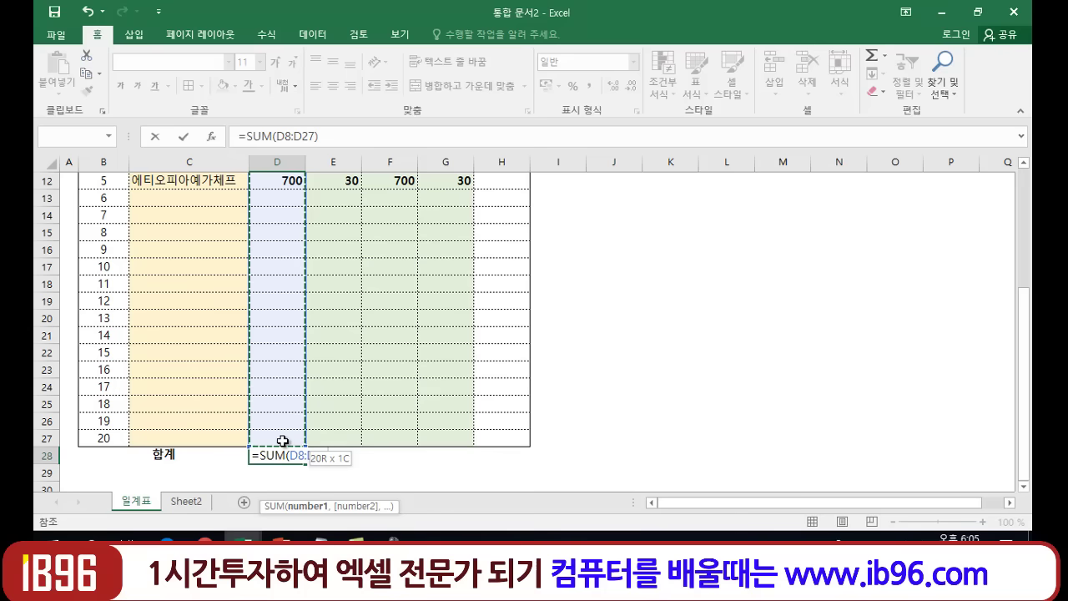
{"action": "left_click_drag", "start_coordinate": [283, 441], "coordinate": [283, 441]}
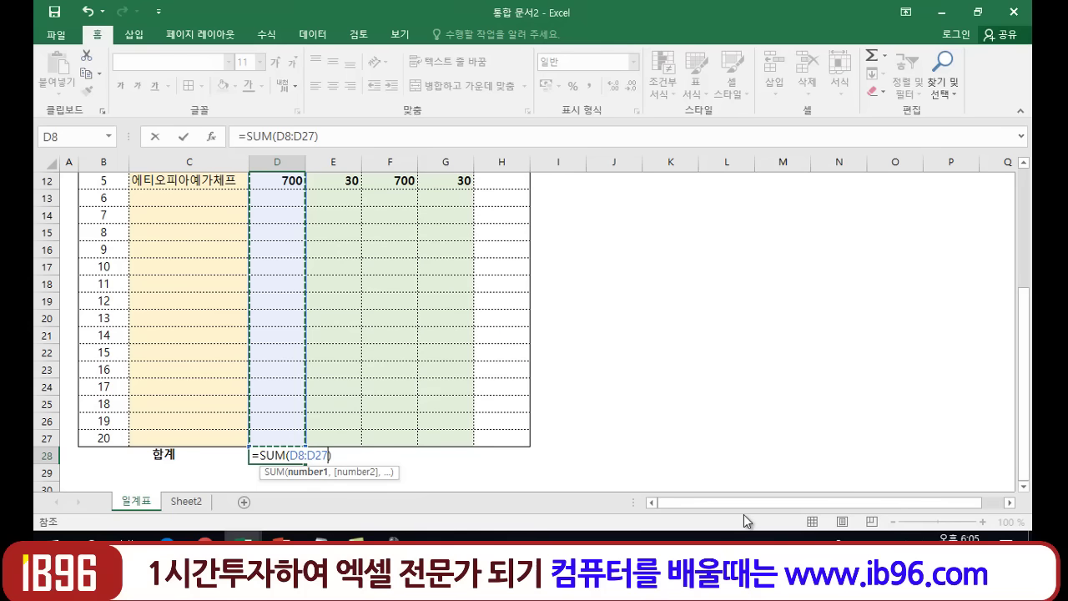
{"action": "key", "text": "Return"}
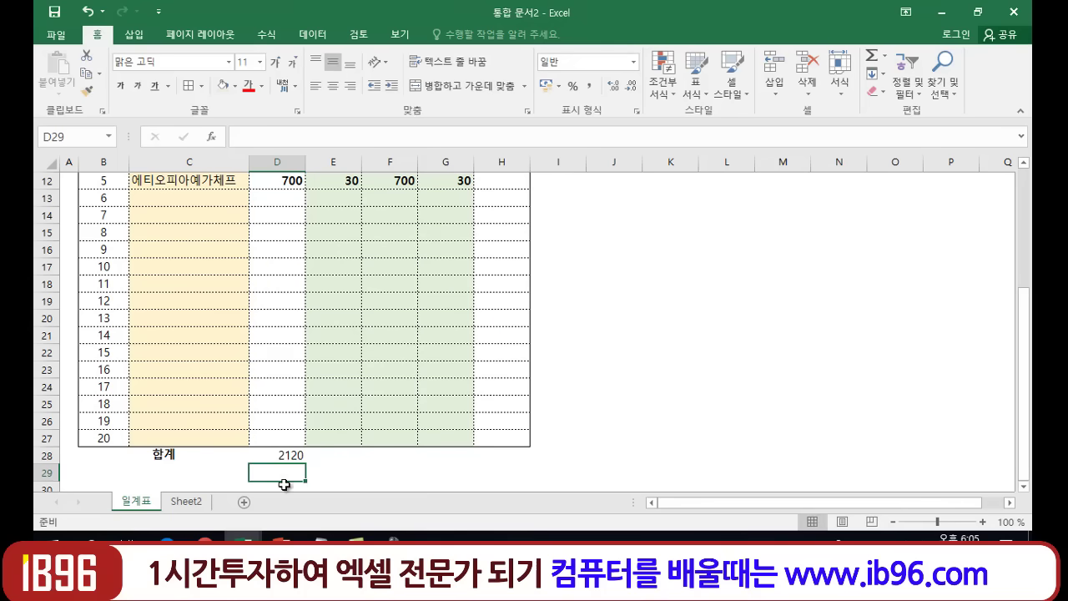
{"action": "left_click", "coordinate": [284, 455]}
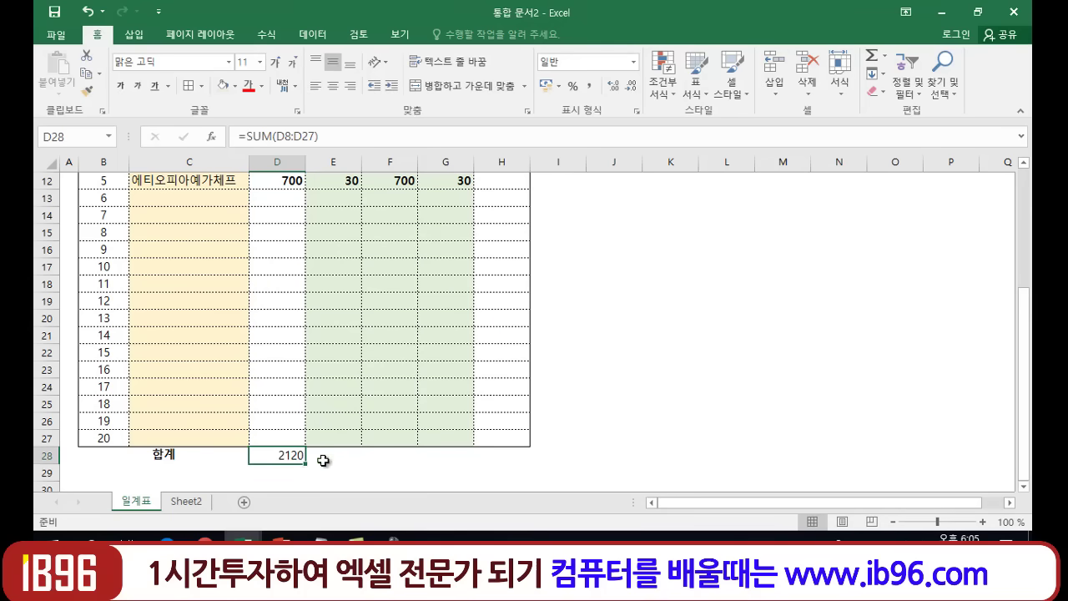
{"action": "scroll", "coordinate": [322, 457], "scroll_direction": "up", "scroll_amount": 3}
{"action": "scroll", "coordinate": [282, 281], "scroll_direction": "down", "scroll_amount": 3}
Use AutoSum to put =SUM(E8:E27) in E28, giving a 입고 total of 730.
{"action": "left_click", "coordinate": [327, 454]}
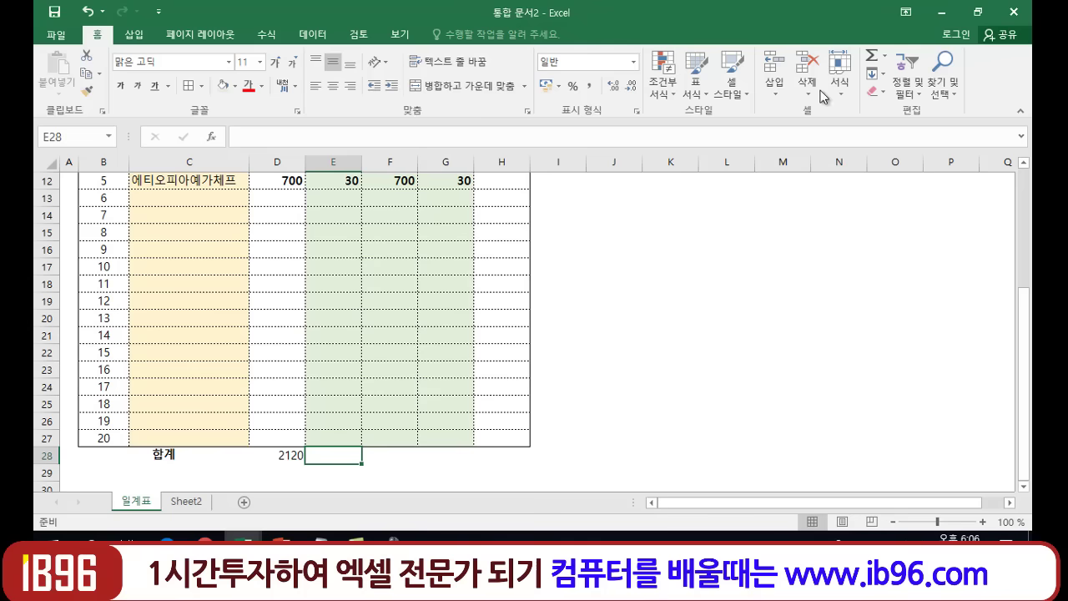
{"action": "left_click", "coordinate": [872, 55]}
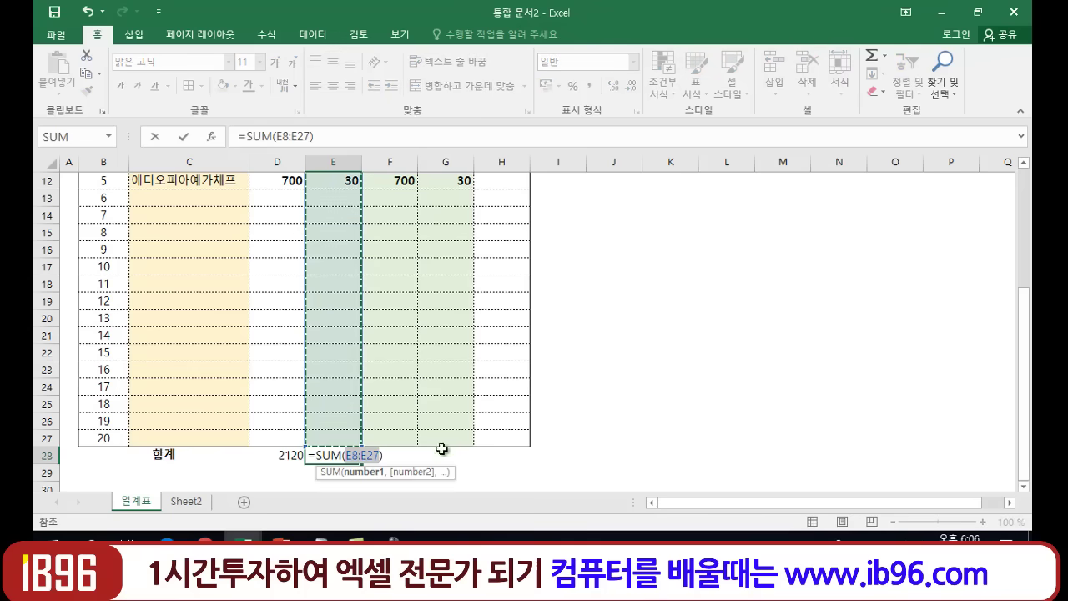
{"action": "scroll", "coordinate": [374, 349], "scroll_direction": "up", "scroll_amount": 3}
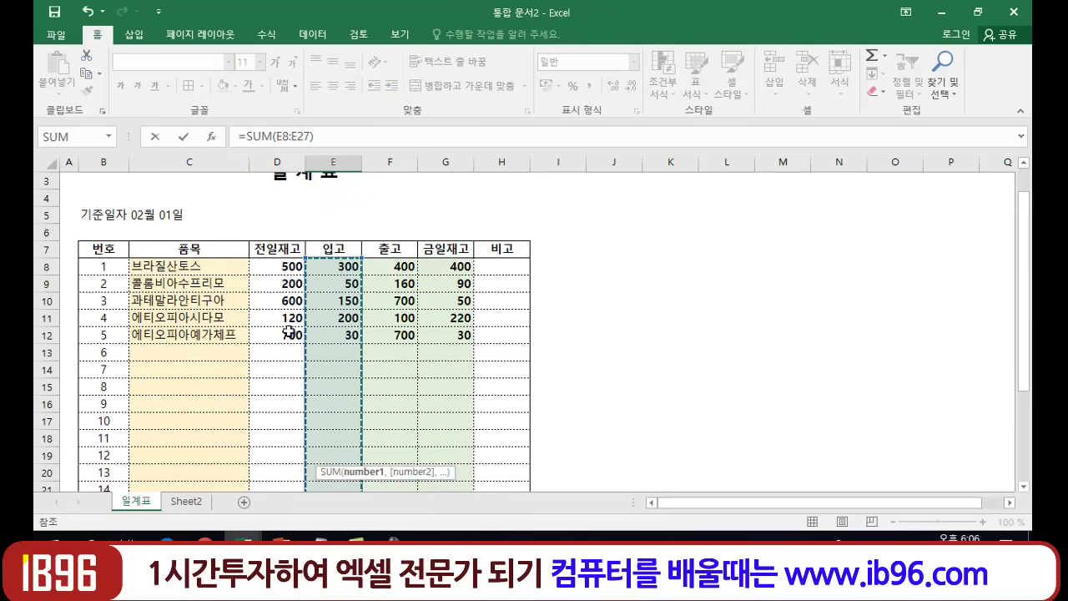
{"action": "scroll", "coordinate": [280, 397], "scroll_direction": "down", "scroll_amount": 2}
{"action": "scroll", "coordinate": [284, 405], "scroll_direction": "down", "scroll_amount": 3}
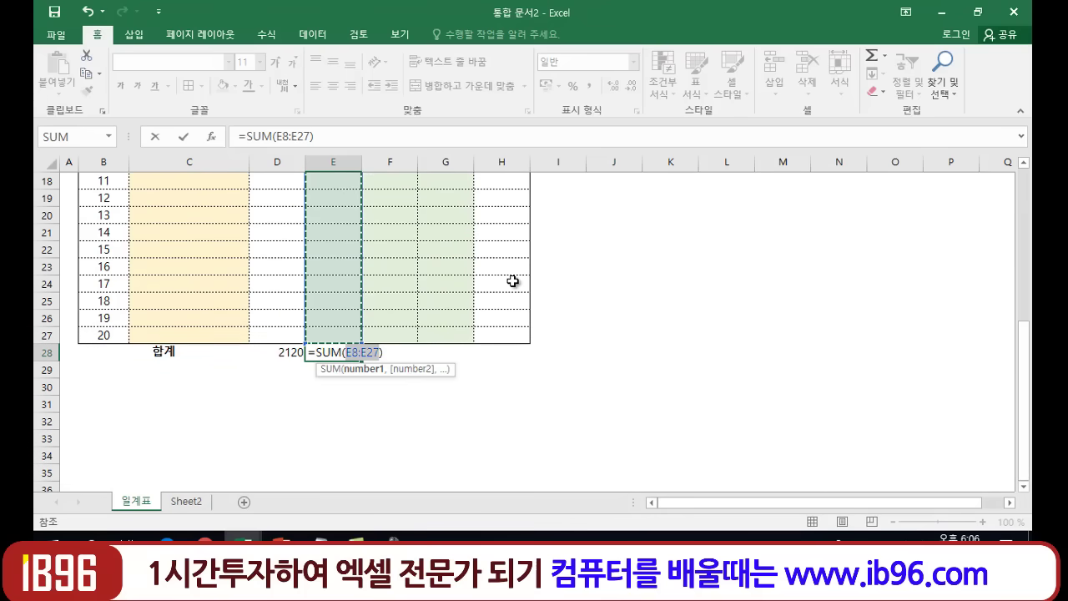
{"action": "key", "text": "Return"}
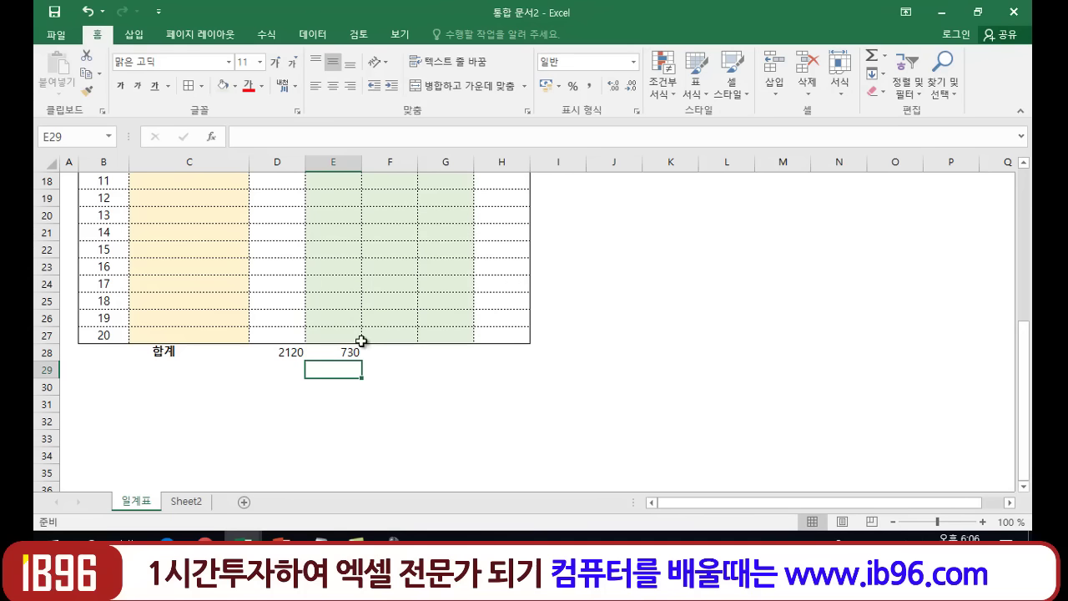
{"action": "left_click", "coordinate": [349, 351]}
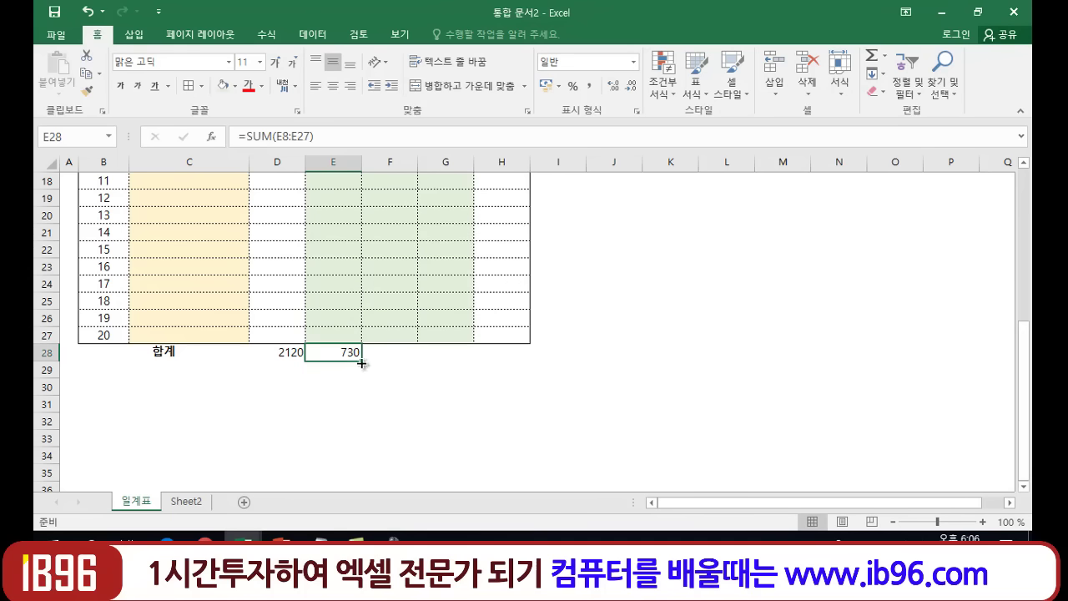
Fill E28's sum formula right into F28 and G28, giving totals 2060 and 790.
{"action": "left_click_drag", "start_coordinate": [361, 363], "coordinate": [462, 357]}
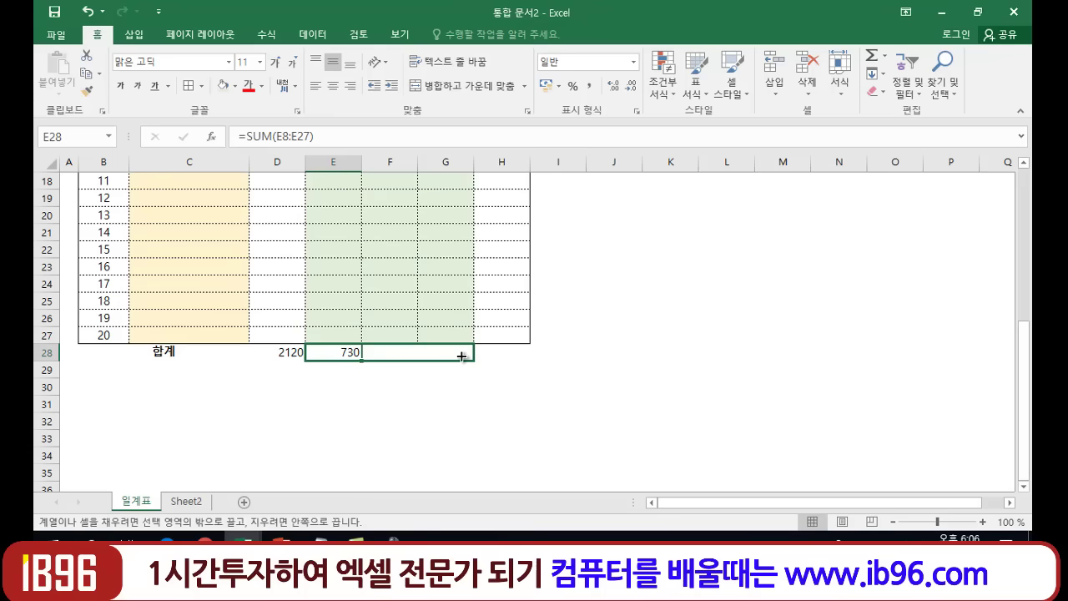
{"action": "left_click_drag", "start_coordinate": [462, 356], "coordinate": [462, 356]}
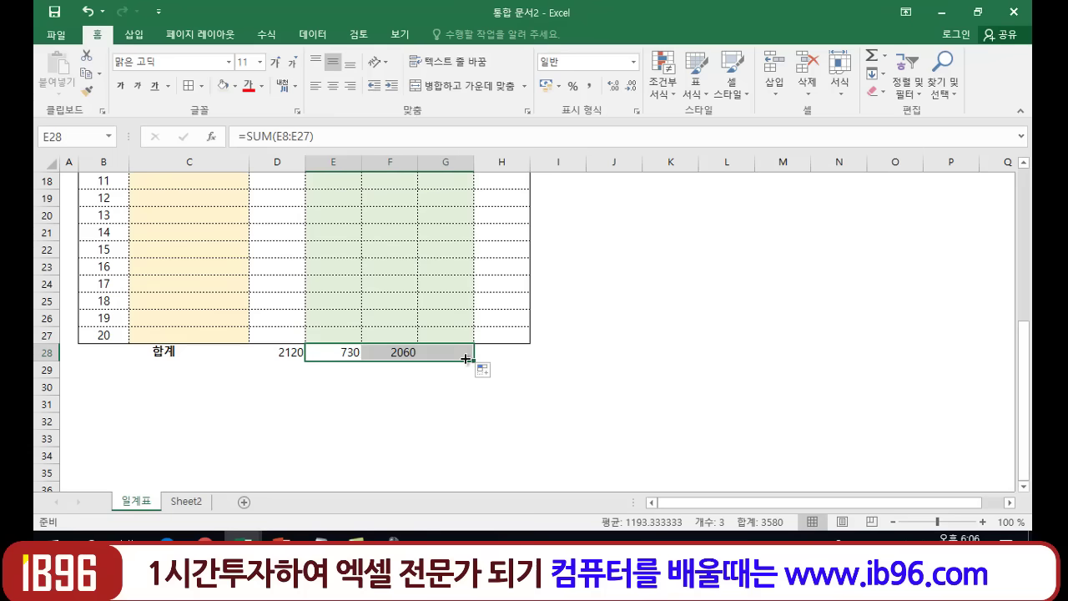
{"action": "left_click", "coordinate": [516, 381]}
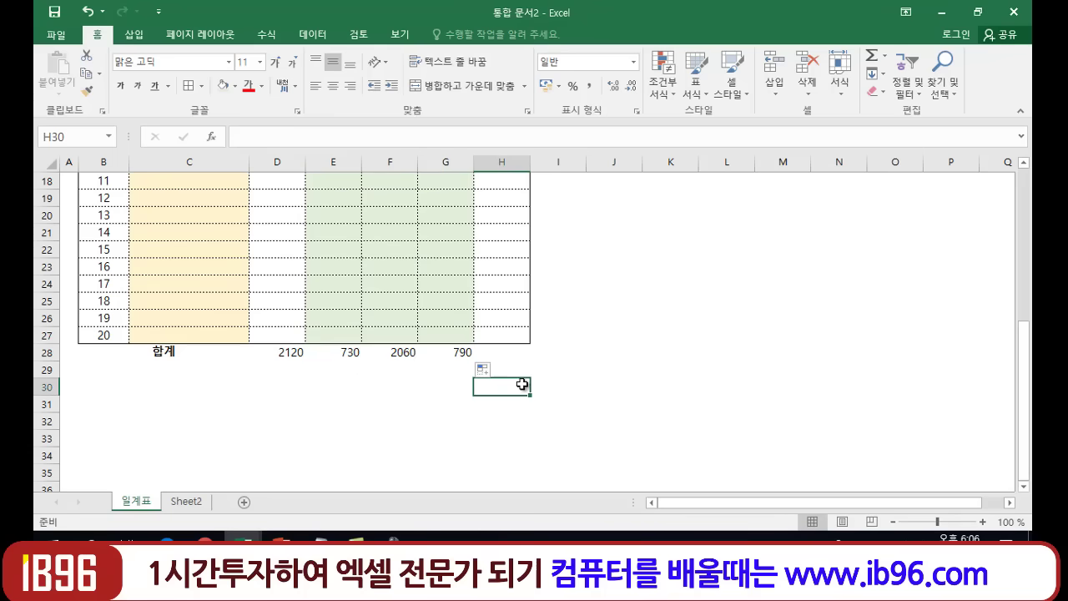
{"action": "scroll", "coordinate": [480, 293], "scroll_direction": "up", "scroll_amount": 3}
{"action": "scroll", "coordinate": [521, 278], "scroll_direction": "down", "scroll_amount": 2}
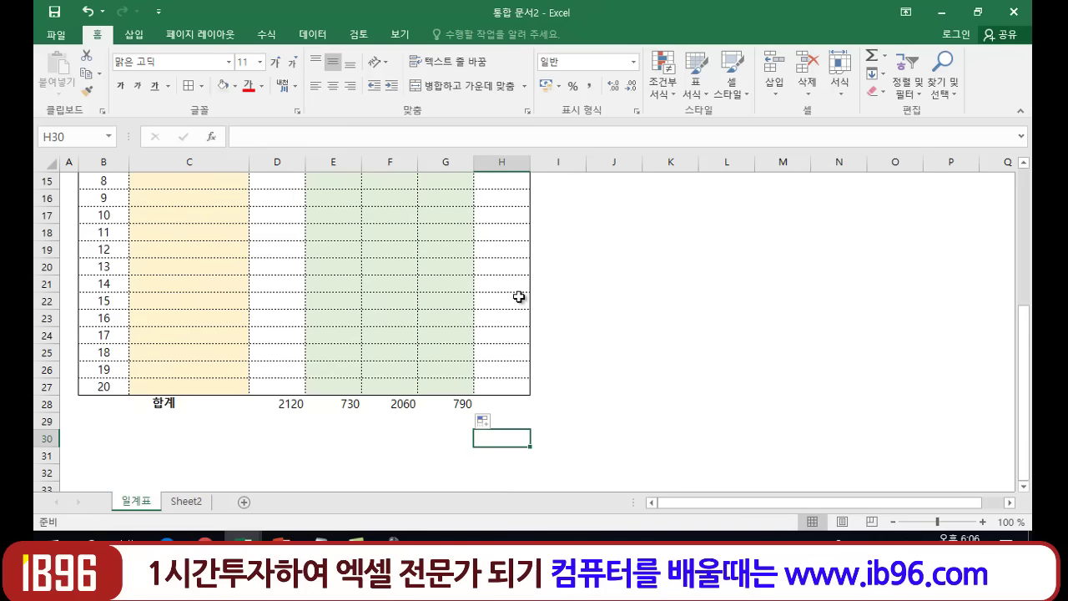
{"action": "scroll", "coordinate": [518, 296], "scroll_direction": "up", "scroll_amount": 2}
{"action": "scroll", "coordinate": [516, 251], "scroll_direction": "up", "scroll_amount": 1}
{"action": "scroll", "coordinate": [505, 292], "scroll_direction": "down", "scroll_amount": 4}
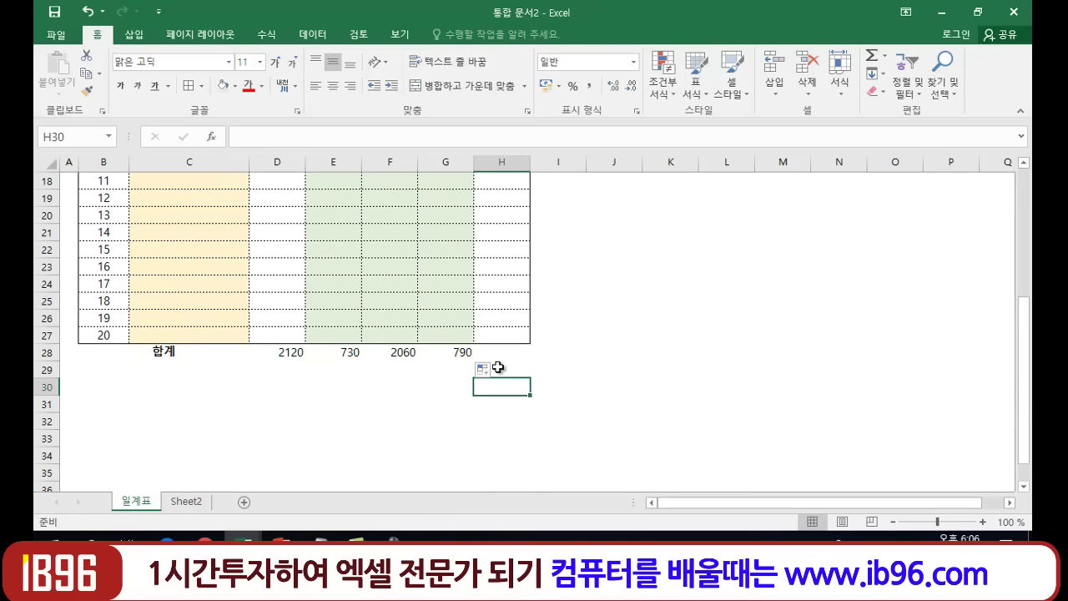
{"action": "left_click", "coordinate": [247, 406]}
{"action": "left_click", "coordinate": [83, 353]}
Apply All Borders to the 합계 row B28:H28.
{"action": "left_click_drag", "start_coordinate": [83, 353], "coordinate": [431, 351]}
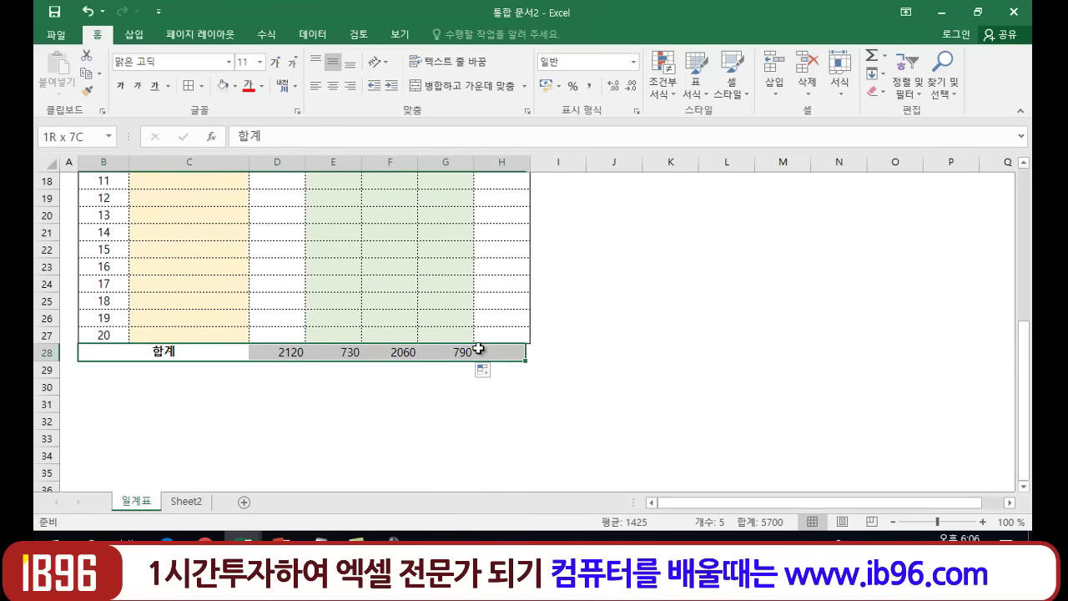
{"action": "left_click_drag", "start_coordinate": [431, 351], "coordinate": [493, 351]}
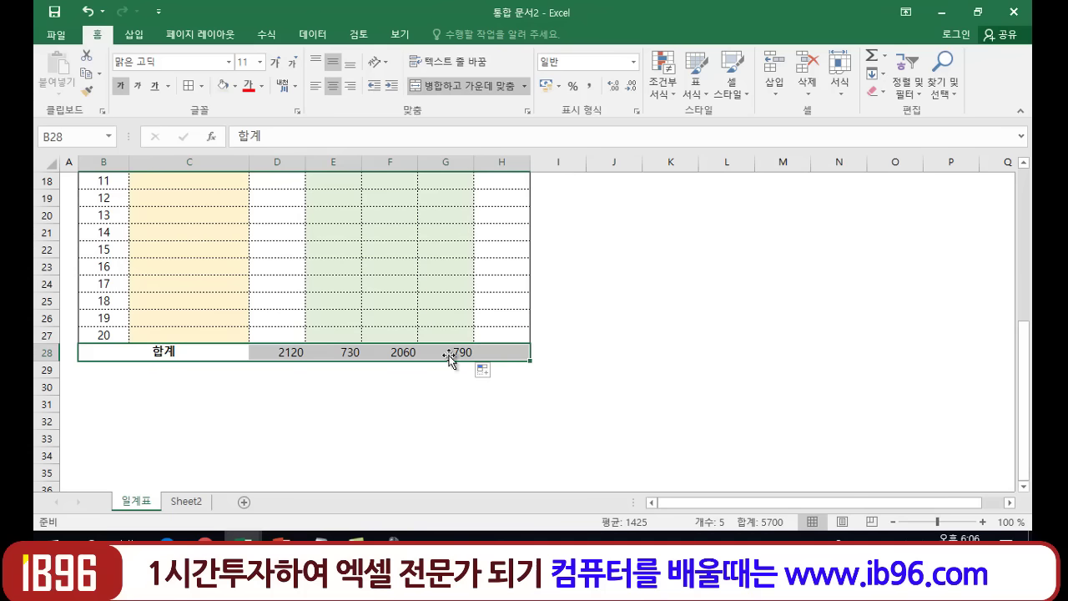
{"action": "left_click", "coordinate": [201, 87]}
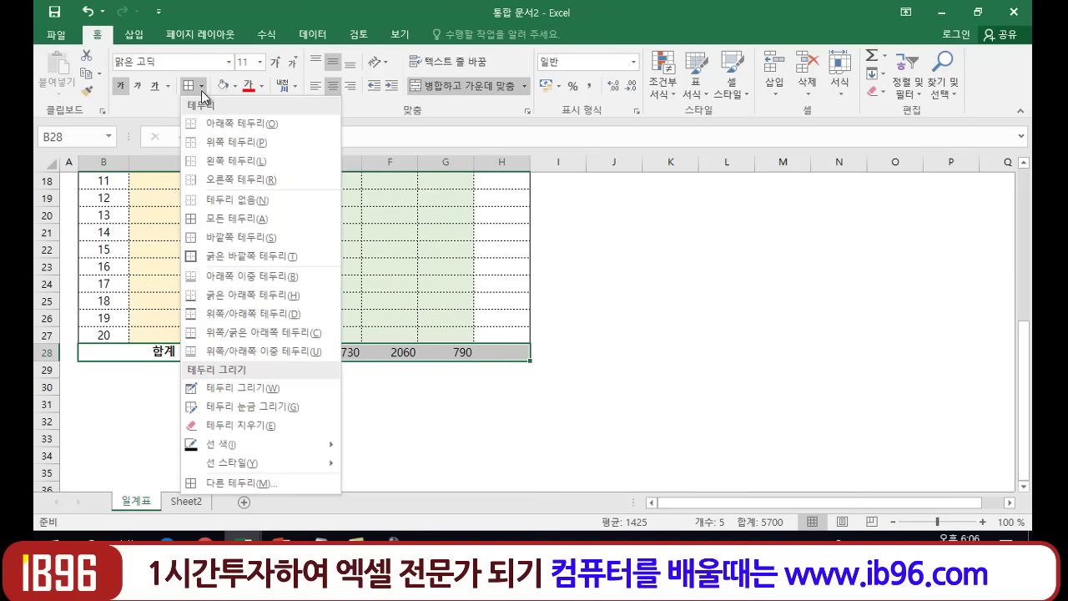
{"action": "left_click", "coordinate": [210, 219]}
{"action": "left_click", "coordinate": [378, 423]}
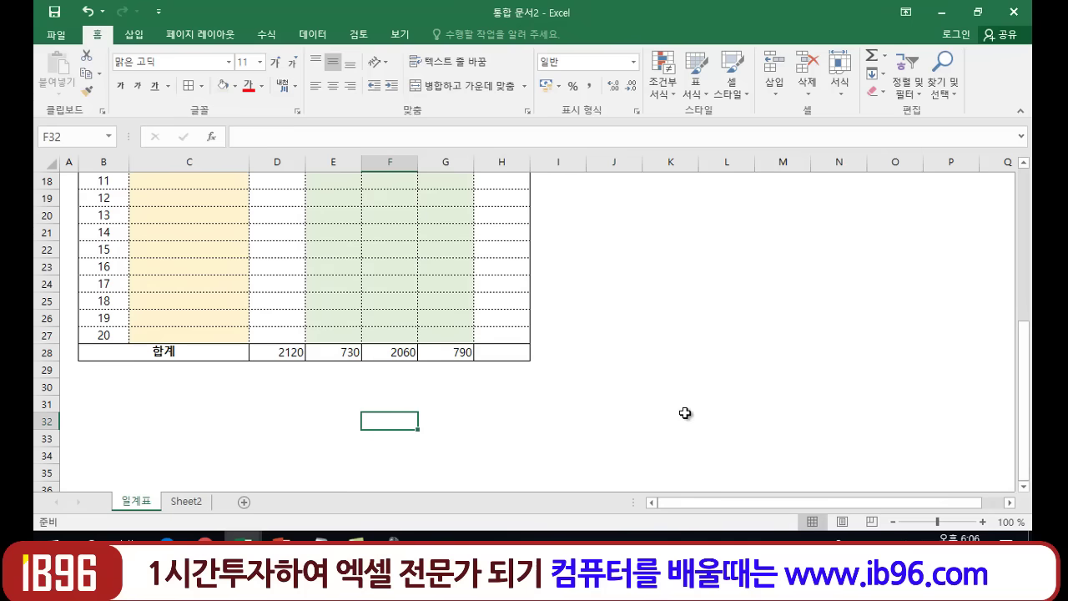
{"action": "scroll", "coordinate": [585, 405], "scroll_direction": "up", "scroll_amount": 2}
{"action": "scroll", "coordinate": [577, 406], "scroll_direction": "up", "scroll_amount": 3}
{"action": "scroll", "coordinate": [577, 406], "scroll_direction": "down", "scroll_amount": 3}
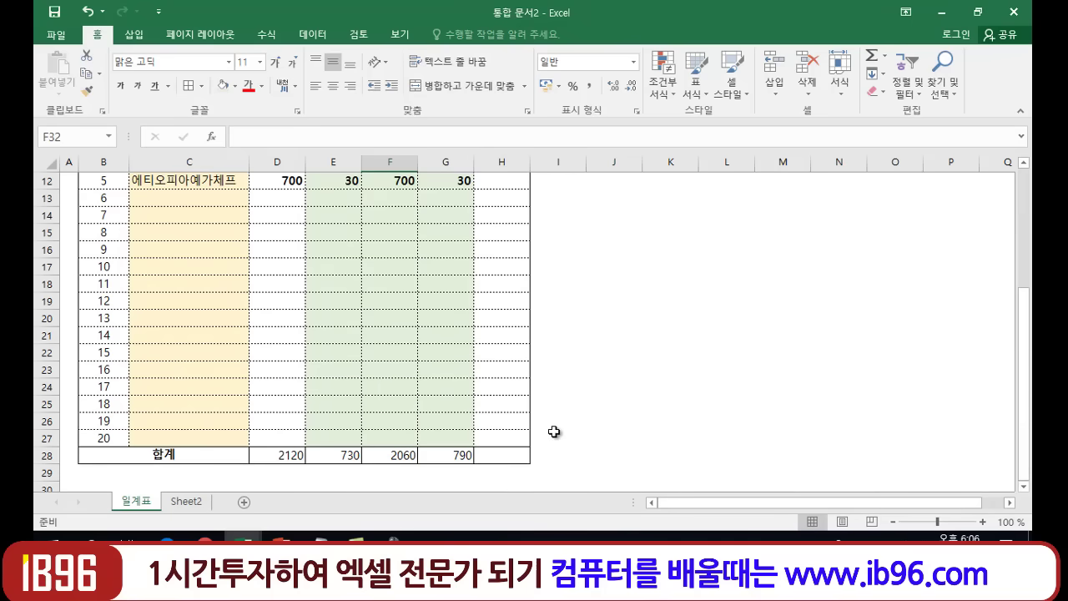
{"action": "scroll", "coordinate": [554, 432], "scroll_direction": "down", "scroll_amount": 2}
{"action": "left_click", "coordinate": [330, 355]}
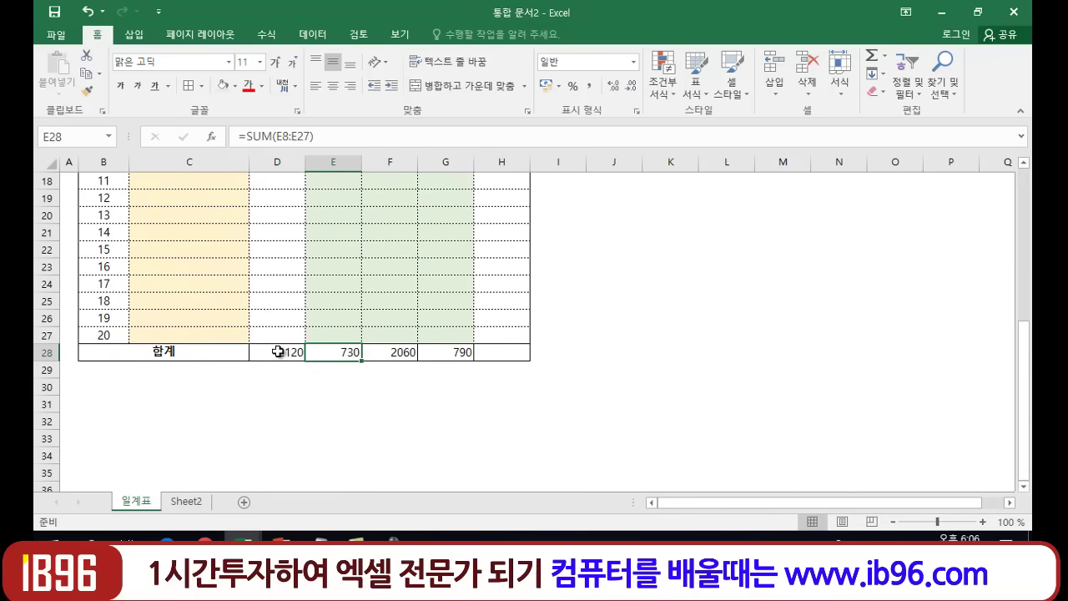
Fill D28:G28 with a light pink chosen from the More Colors palette.
{"action": "left_click_drag", "start_coordinate": [278, 351], "coordinate": [447, 352]}
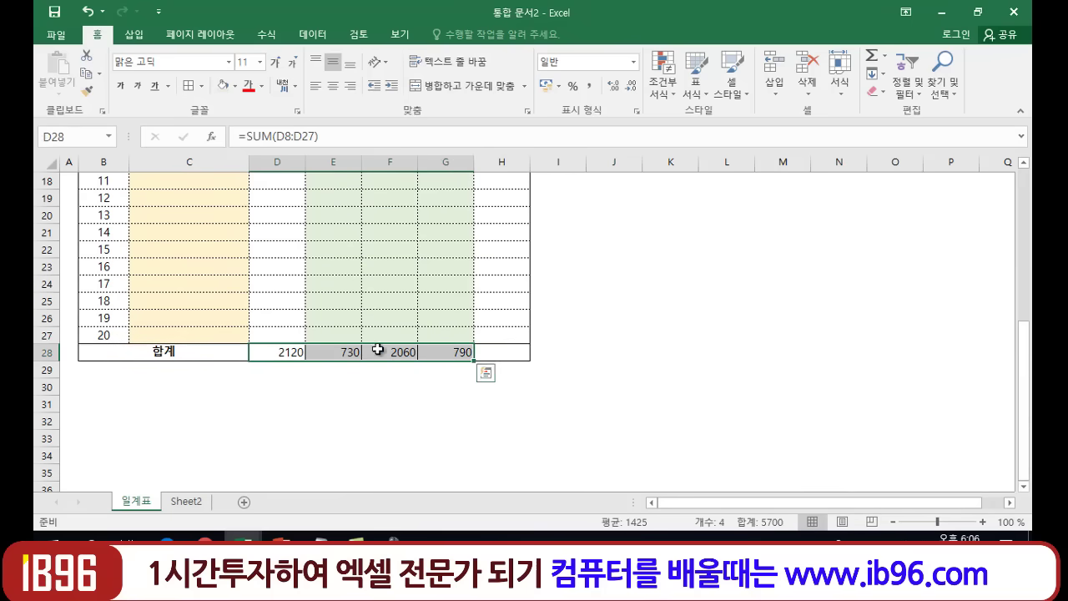
{"action": "left_click", "coordinate": [236, 86]}
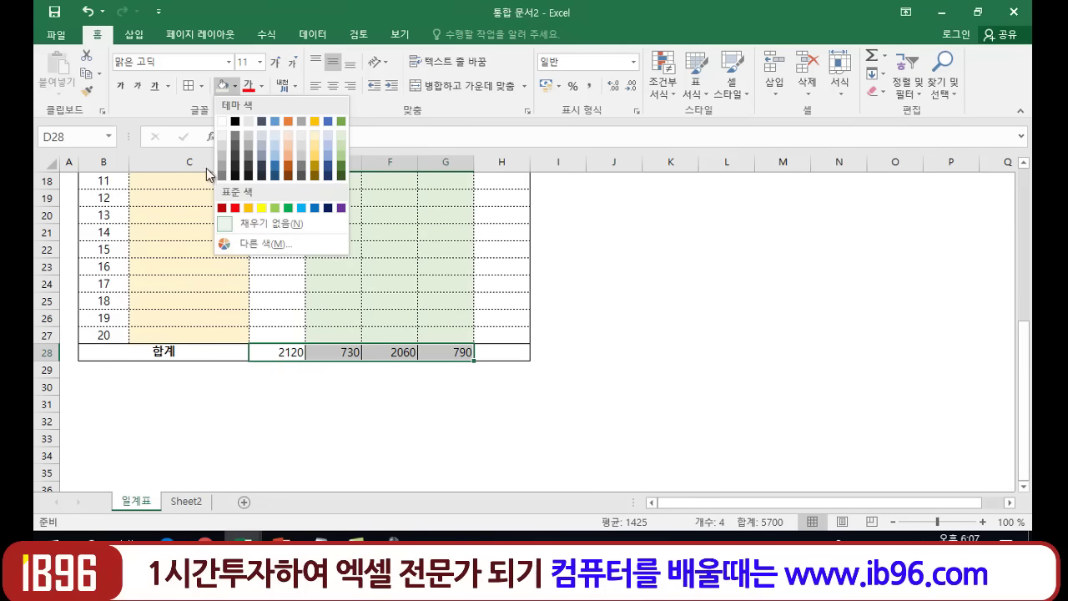
{"action": "left_click", "coordinate": [281, 251]}
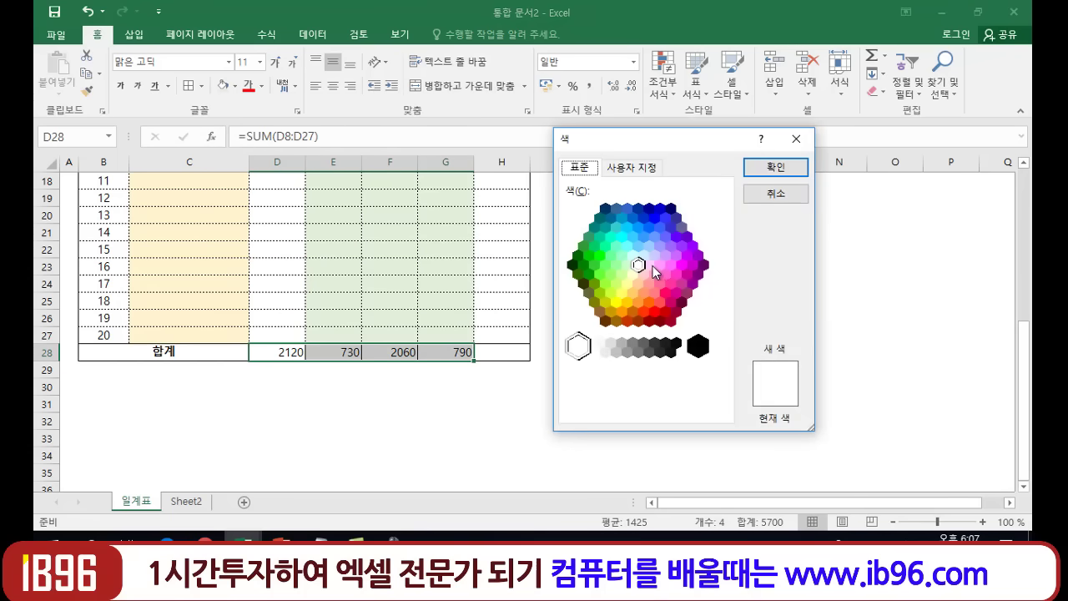
{"action": "left_click", "coordinate": [650, 265]}
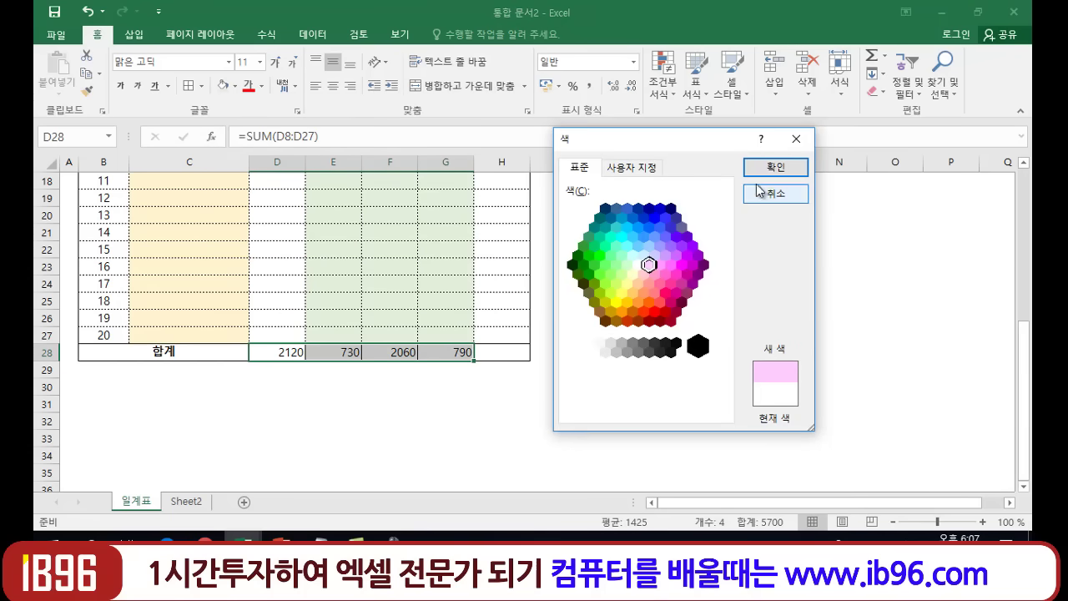
{"action": "left_click", "coordinate": [776, 167]}
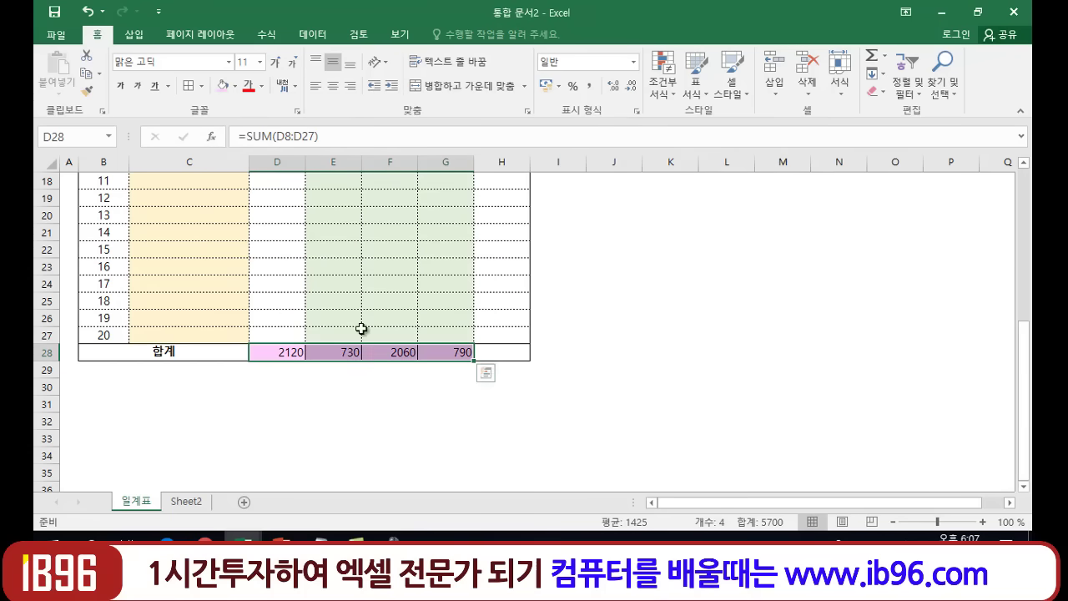
Format D28:G28 as bold, 10-point, Comma Style, reading 2,120, 730, 2,060, 790.
{"action": "left_click", "coordinate": [121, 85]}
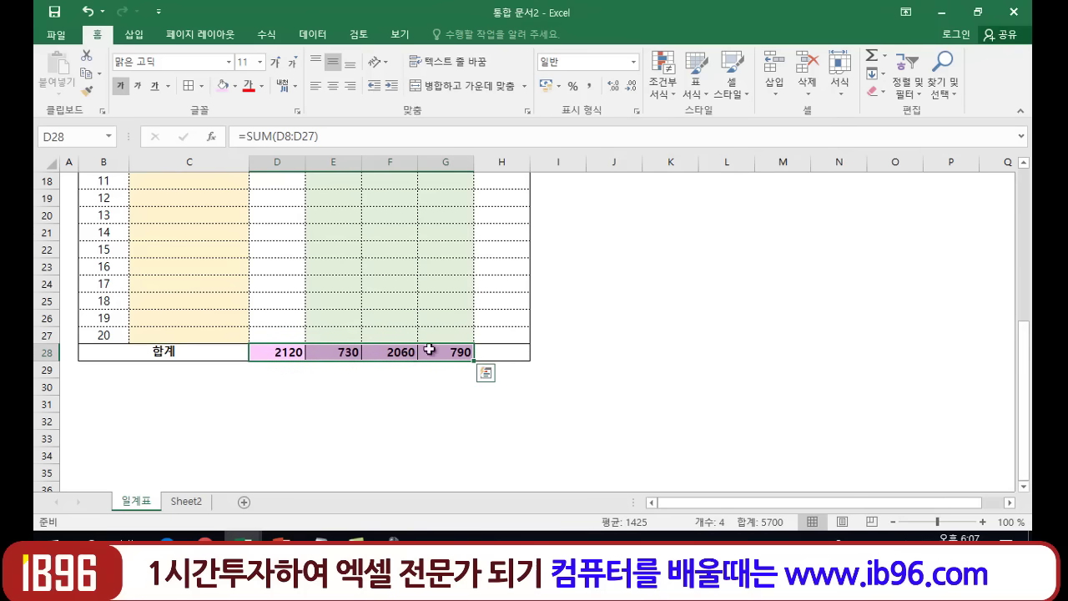
{"action": "left_click", "coordinate": [262, 63]}
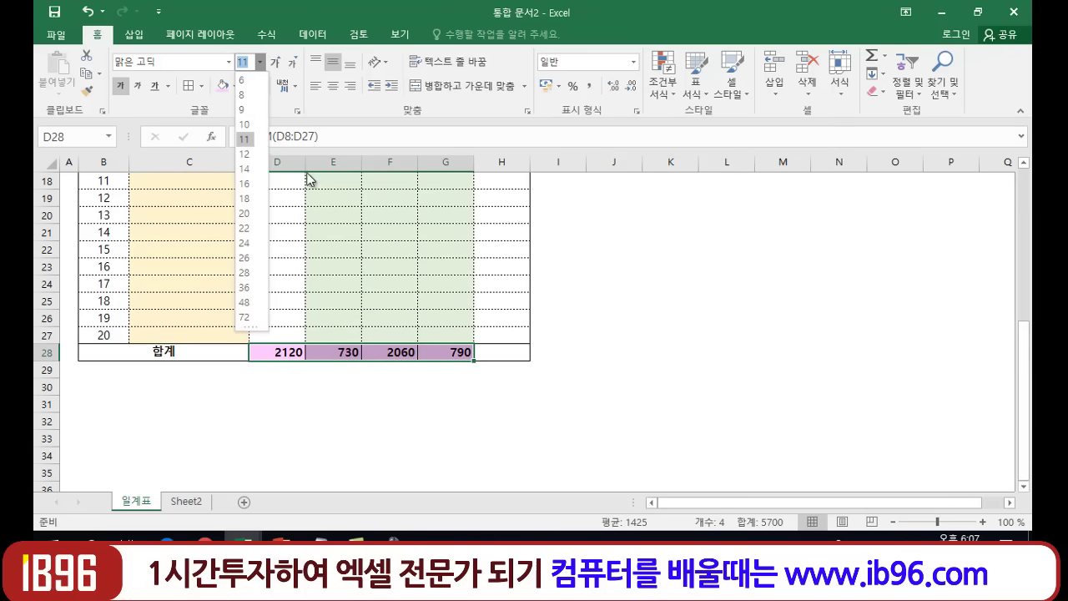
{"action": "left_click", "coordinate": [246, 117]}
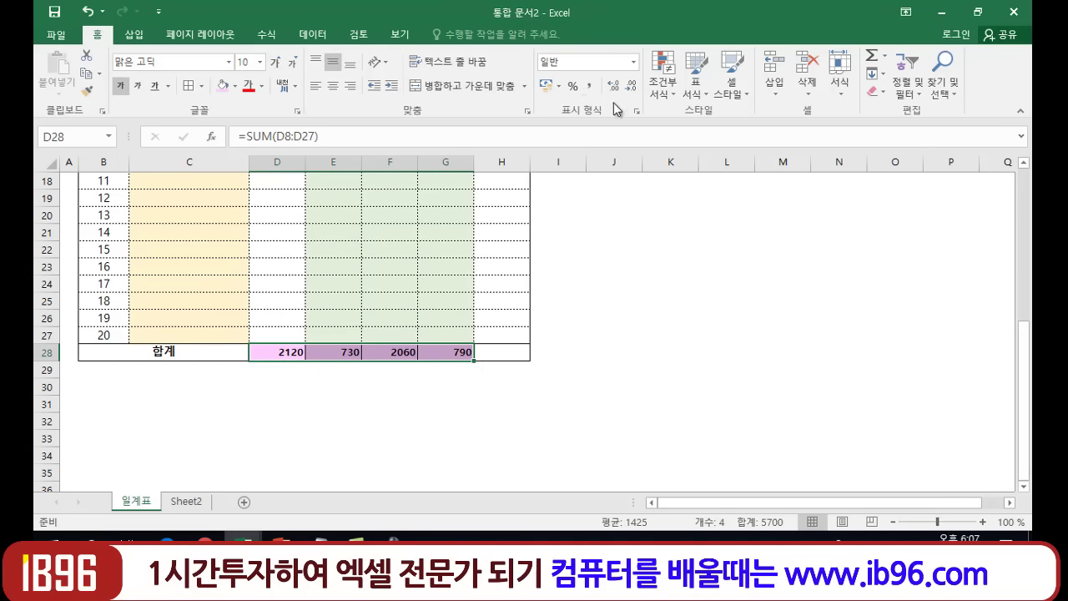
{"action": "left_click", "coordinate": [589, 87]}
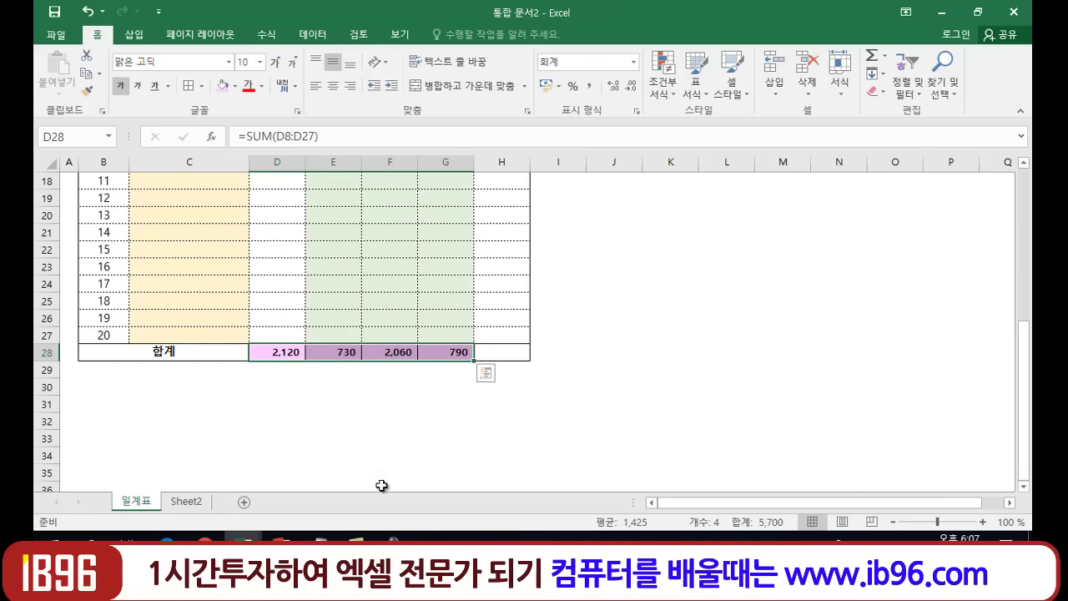
{"action": "left_click", "coordinate": [578, 436]}
{"action": "scroll", "coordinate": [580, 414], "scroll_direction": "up", "scroll_amount": 1}
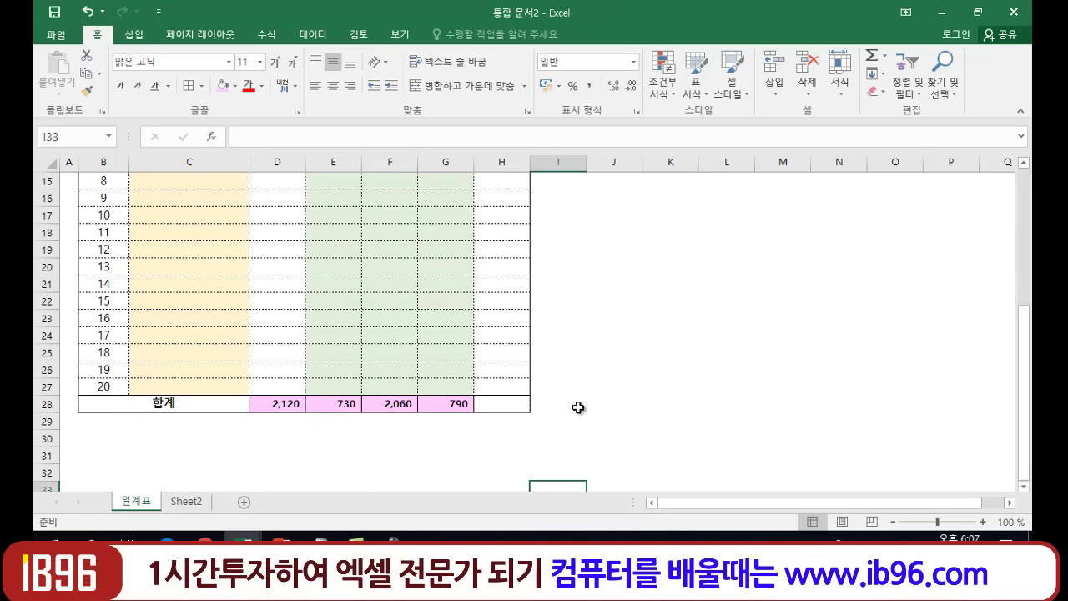
{"action": "scroll", "coordinate": [578, 407], "scroll_direction": "up", "scroll_amount": 4}
{"action": "scroll", "coordinate": [578, 405], "scroll_direction": "up", "scroll_amount": 1}
{"action": "scroll", "coordinate": [577, 406], "scroll_direction": "down", "scroll_amount": 3}
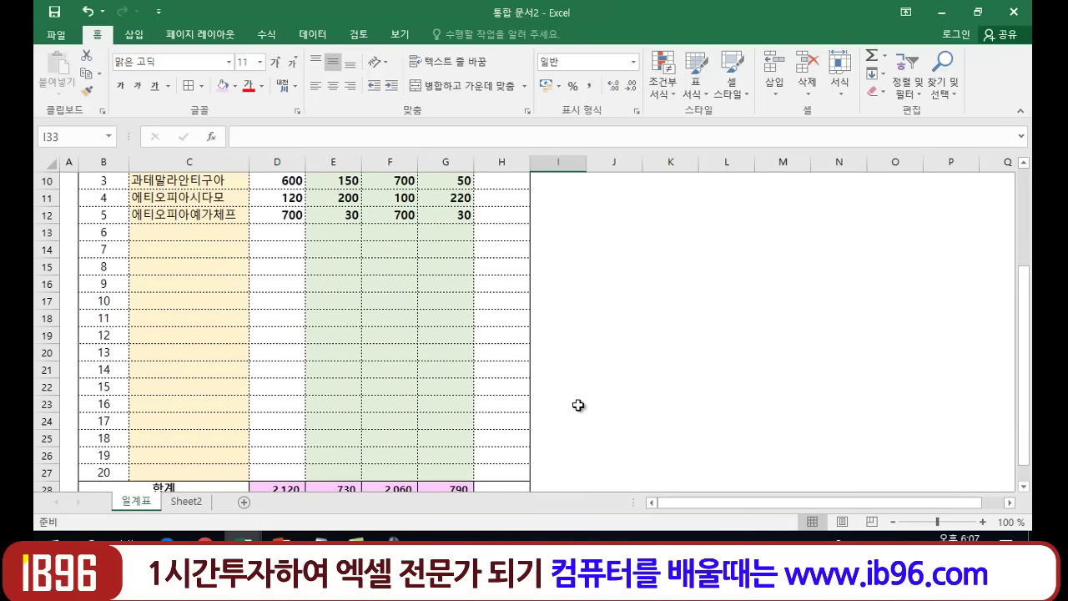
{"action": "scroll", "coordinate": [575, 408], "scroll_direction": "down", "scroll_amount": 2}
{"action": "scroll", "coordinate": [566, 415], "scroll_direction": "up", "scroll_amount": 1}
{"action": "scroll", "coordinate": [567, 415], "scroll_direction": "up", "scroll_amount": 2}
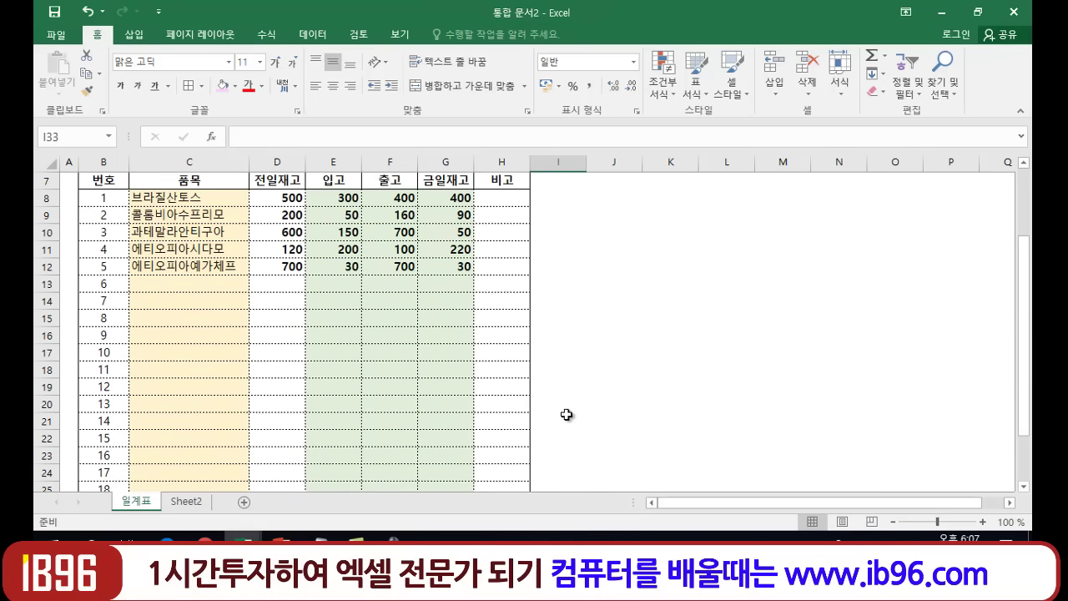
{"action": "scroll", "coordinate": [561, 417], "scroll_direction": "up", "scroll_amount": 1}
{"action": "scroll", "coordinate": [556, 420], "scroll_direction": "down", "scroll_amount": 2}
{"action": "scroll", "coordinate": [554, 420], "scroll_direction": "up", "scroll_amount": 3}
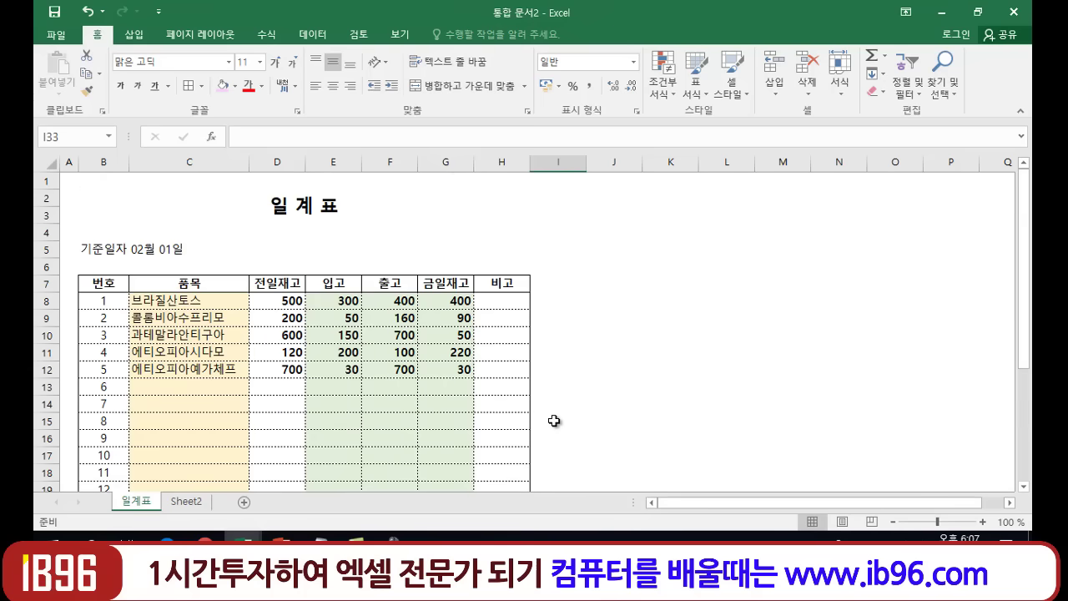
{"action": "scroll", "coordinate": [554, 421], "scroll_direction": "down", "scroll_amount": 4}
{"action": "scroll", "coordinate": [549, 424], "scroll_direction": "up", "scroll_amount": 2}
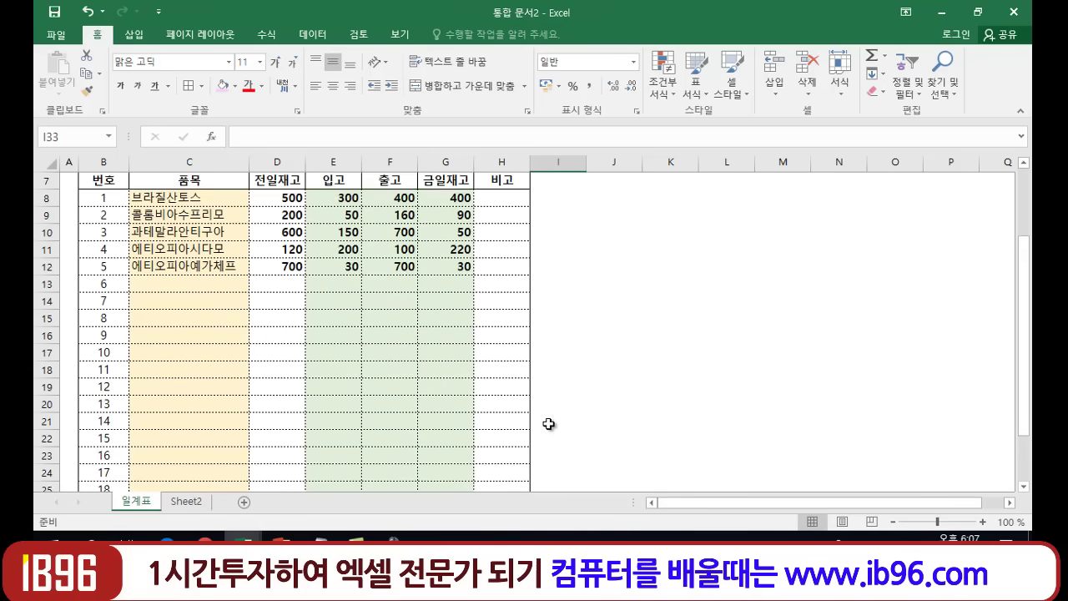
{"action": "scroll", "coordinate": [546, 421], "scroll_direction": "up", "scroll_amount": 2}
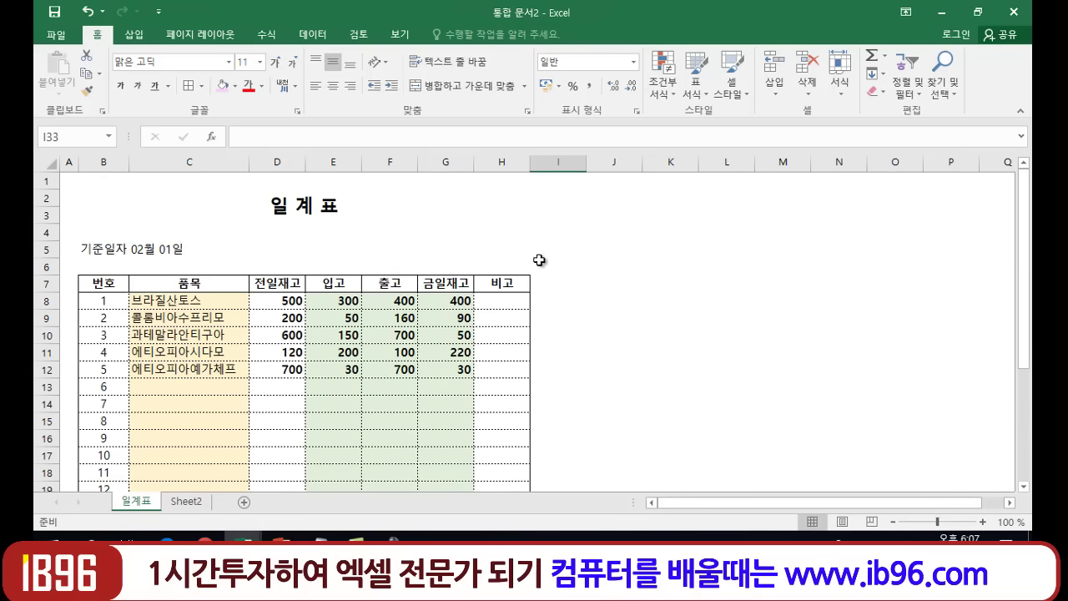
{"action": "scroll", "coordinate": [539, 260], "scroll_direction": "down", "scroll_amount": 4}
{"action": "scroll", "coordinate": [540, 265], "scroll_direction": "down", "scroll_amount": 3}
{"action": "left_click", "coordinate": [505, 286]}
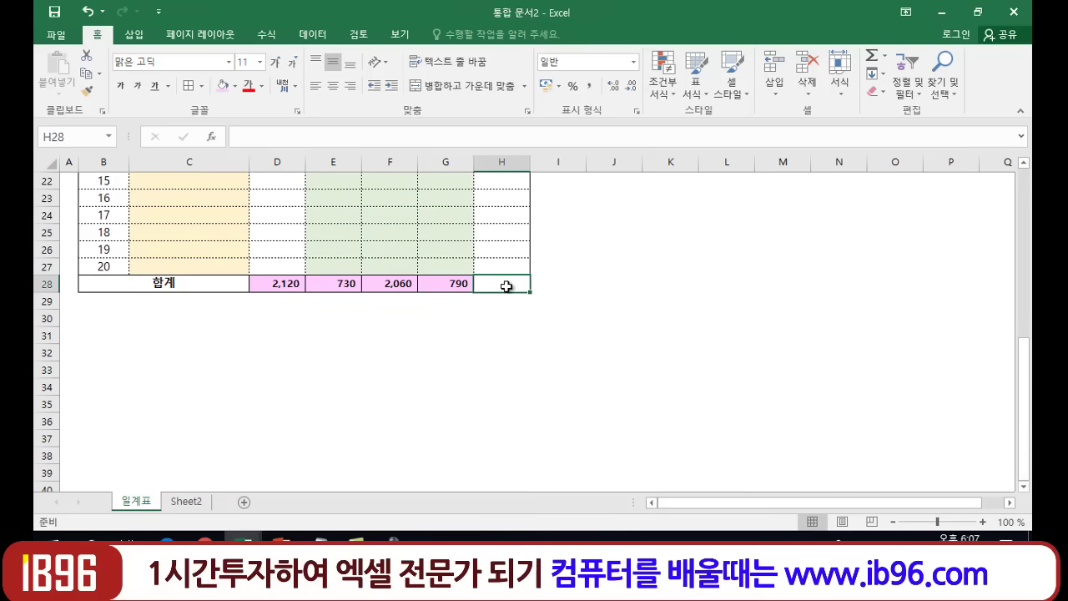
{"action": "scroll", "coordinate": [556, 284], "scroll_direction": "up", "scroll_amount": 4}
{"action": "scroll", "coordinate": [556, 284], "scroll_direction": "up", "scroll_amount": 1}
{"action": "scroll", "coordinate": [501, 218], "scroll_direction": "down", "scroll_amount": 5}
Add a diagonal border line to H28 through the More Borders settings.
{"action": "left_click", "coordinate": [491, 349]}
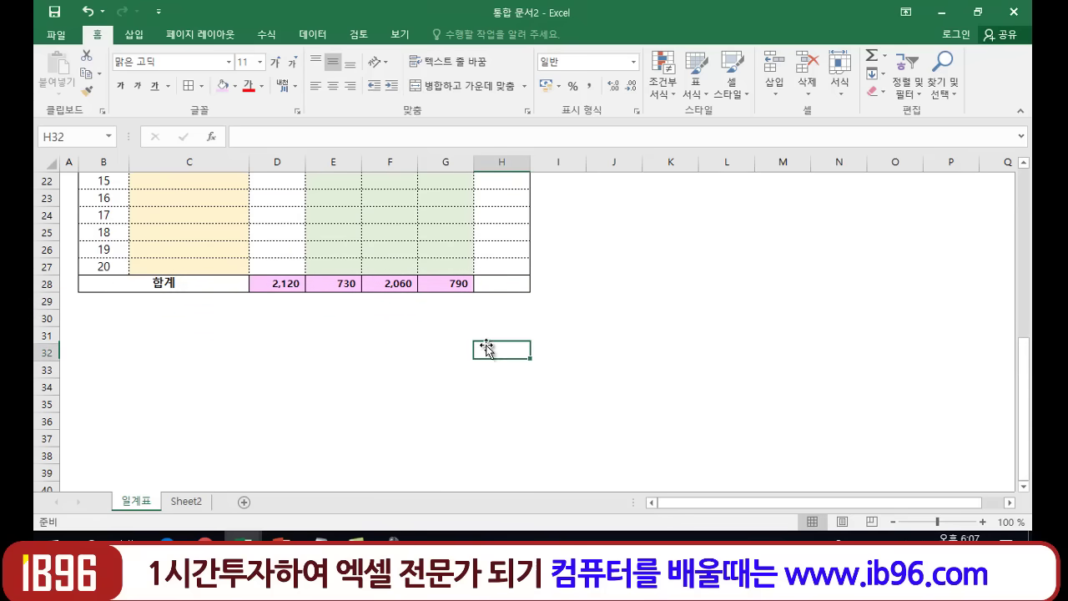
{"action": "left_click", "coordinate": [502, 284]}
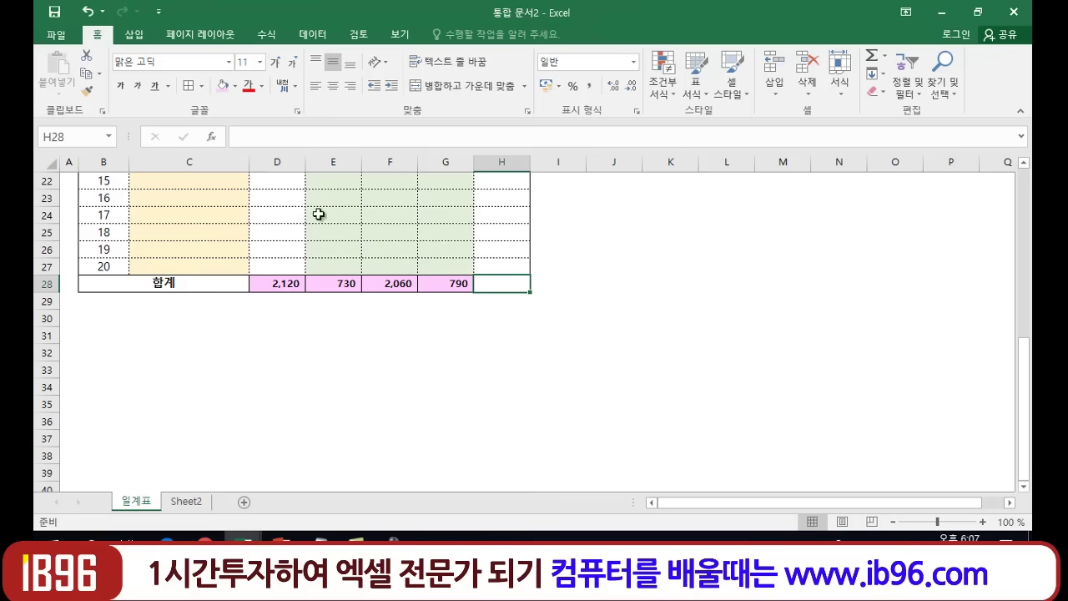
{"action": "left_click", "coordinate": [201, 86]}
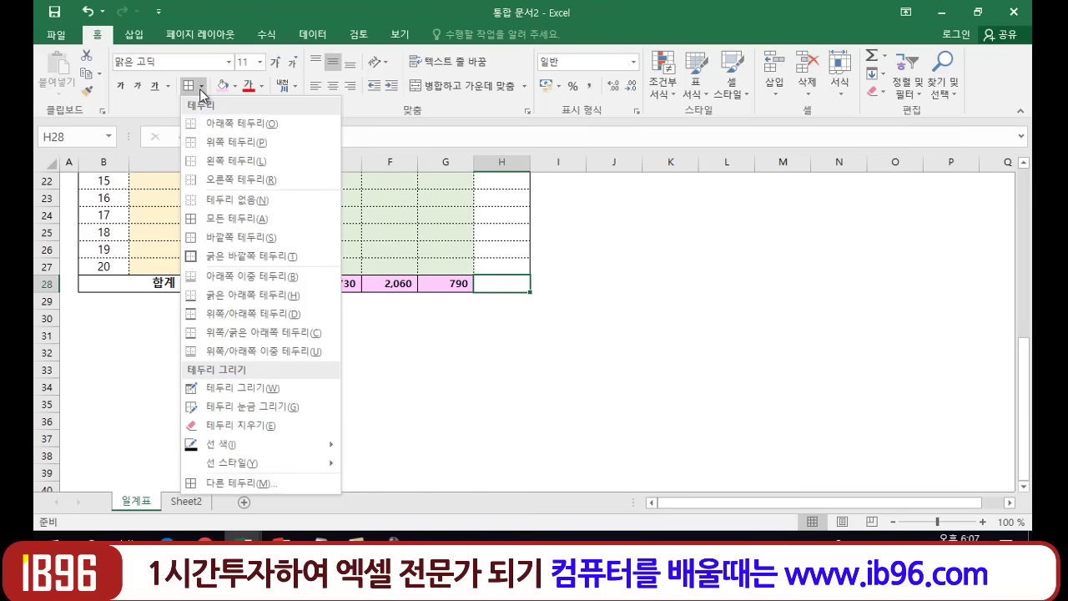
{"action": "left_click", "coordinate": [248, 482]}
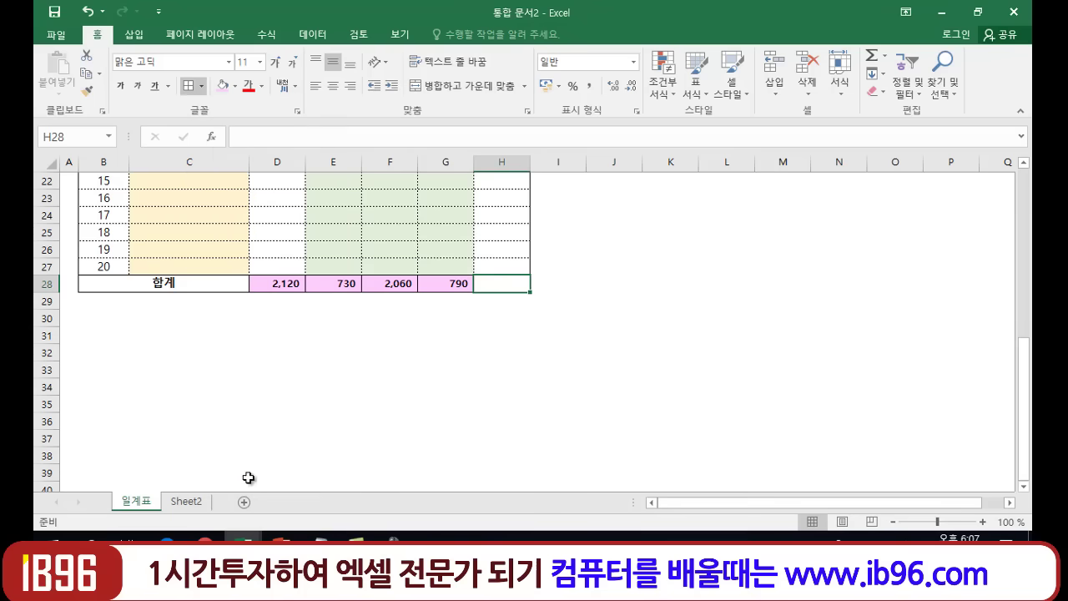
{"action": "left_click_drag", "start_coordinate": [732, 91], "coordinate": [881, 69]}
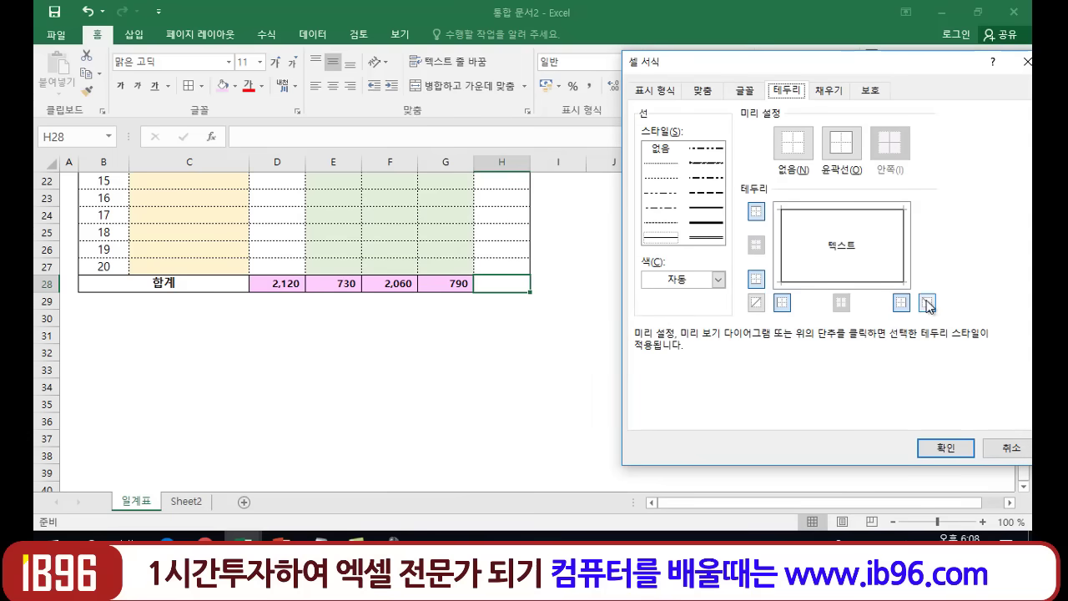
{"action": "left_click", "coordinate": [757, 303]}
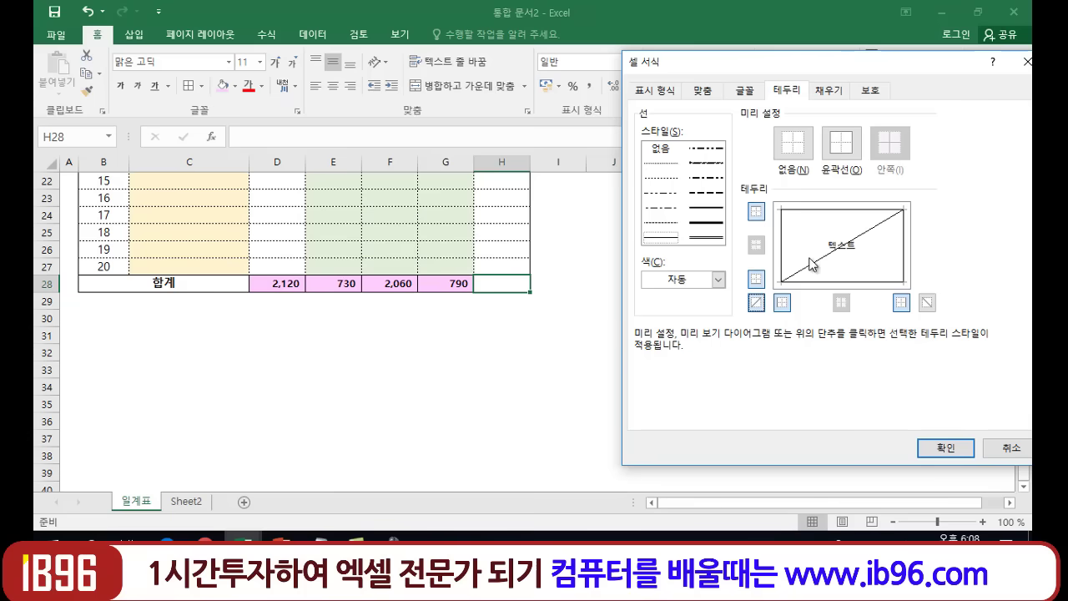
{"action": "left_click", "coordinate": [927, 444]}
{"action": "left_click", "coordinate": [613, 354]}
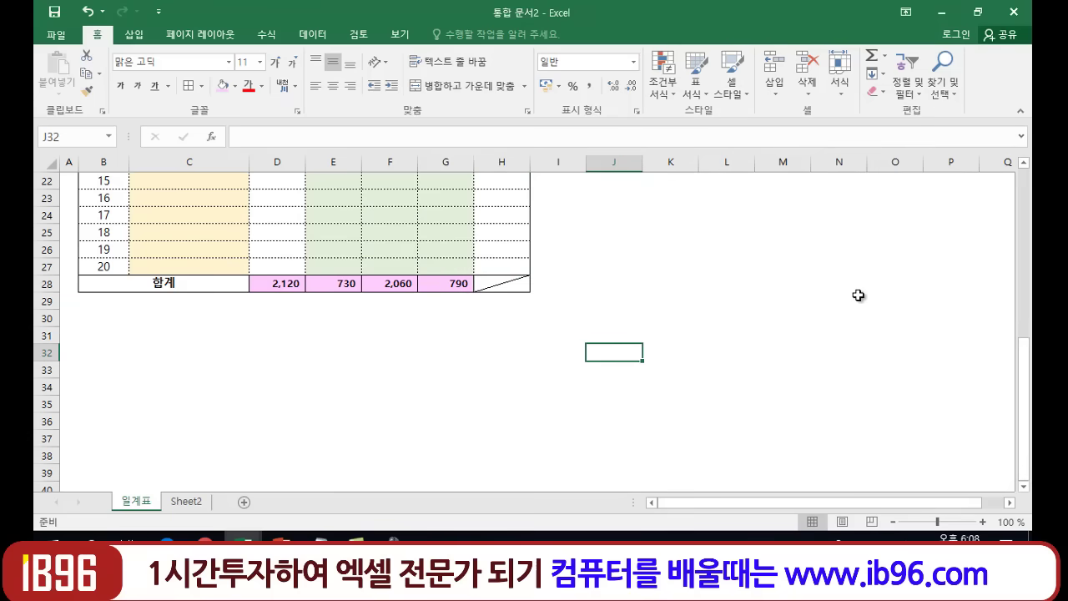
{"action": "scroll", "coordinate": [330, 342], "scroll_direction": "up", "scroll_amount": 3}
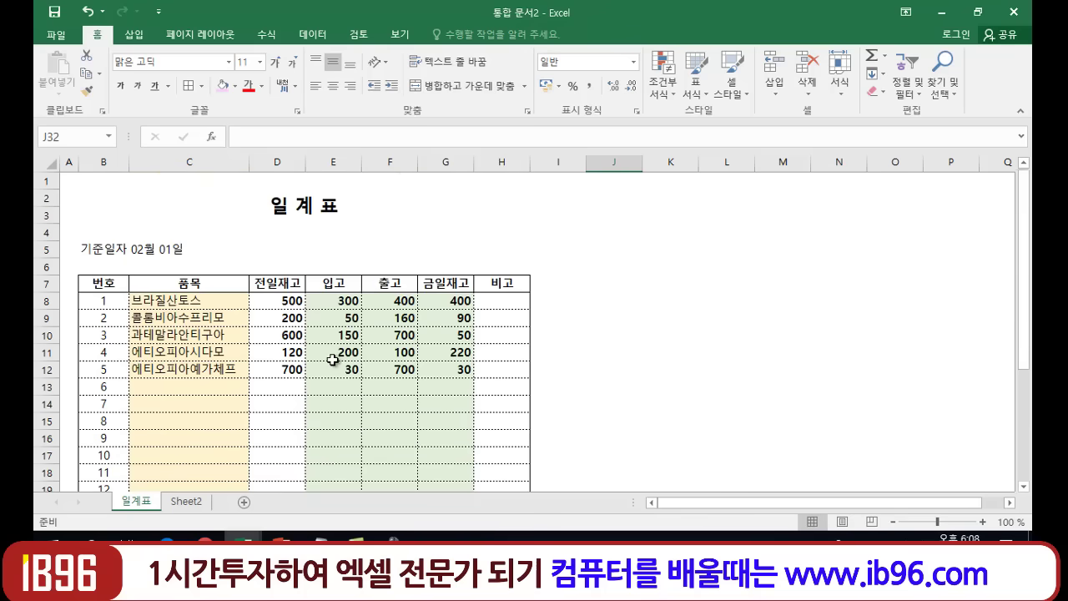
{"action": "scroll", "coordinate": [333, 367], "scroll_direction": "up", "scroll_amount": 4}
{"action": "scroll", "coordinate": [334, 381], "scroll_direction": "down", "scroll_amount": 3}
{"action": "scroll", "coordinate": [334, 381], "scroll_direction": "up", "scroll_amount": 3}
{"action": "scroll", "coordinate": [334, 381], "scroll_direction": "down", "scroll_amount": 3}
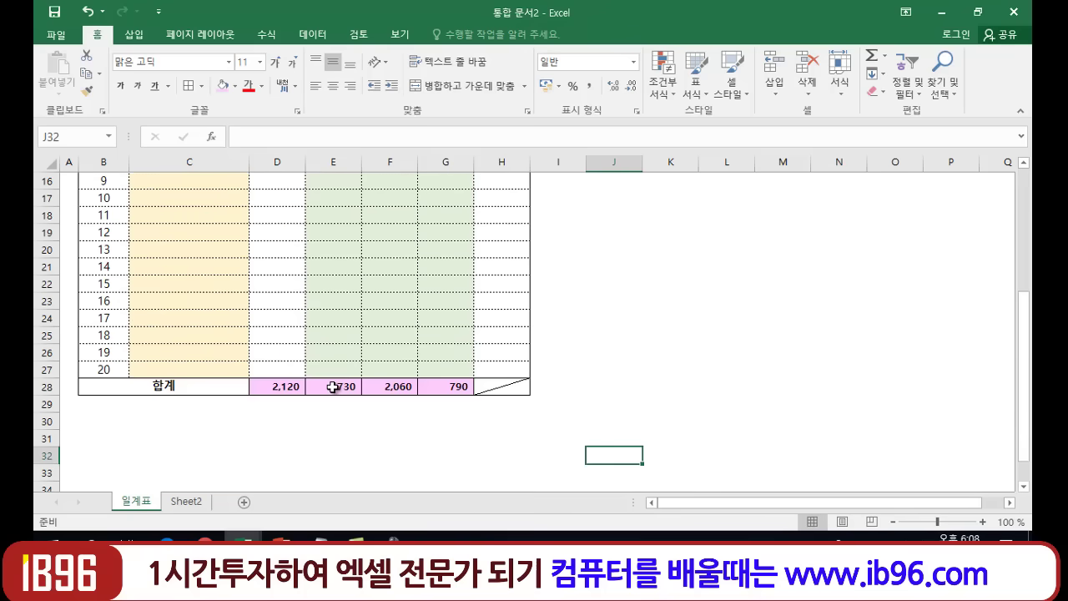
{"action": "scroll", "coordinate": [333, 387], "scroll_direction": "down", "scroll_amount": 2}
{"action": "scroll", "coordinate": [382, 383], "scroll_direction": "up", "scroll_amount": 1}
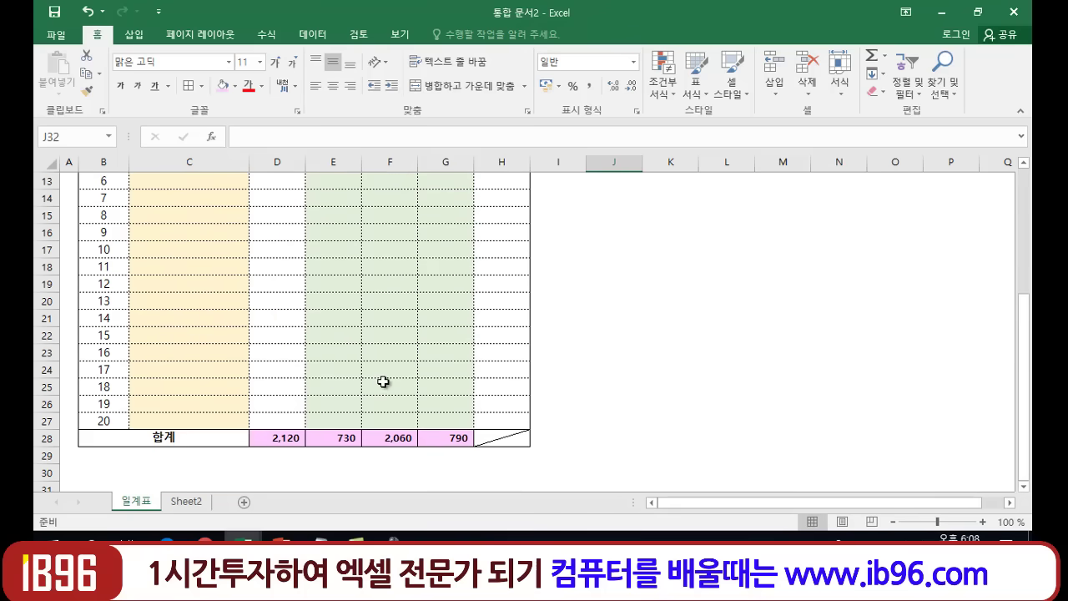
{"action": "scroll", "coordinate": [383, 381], "scroll_direction": "up", "scroll_amount": 4}
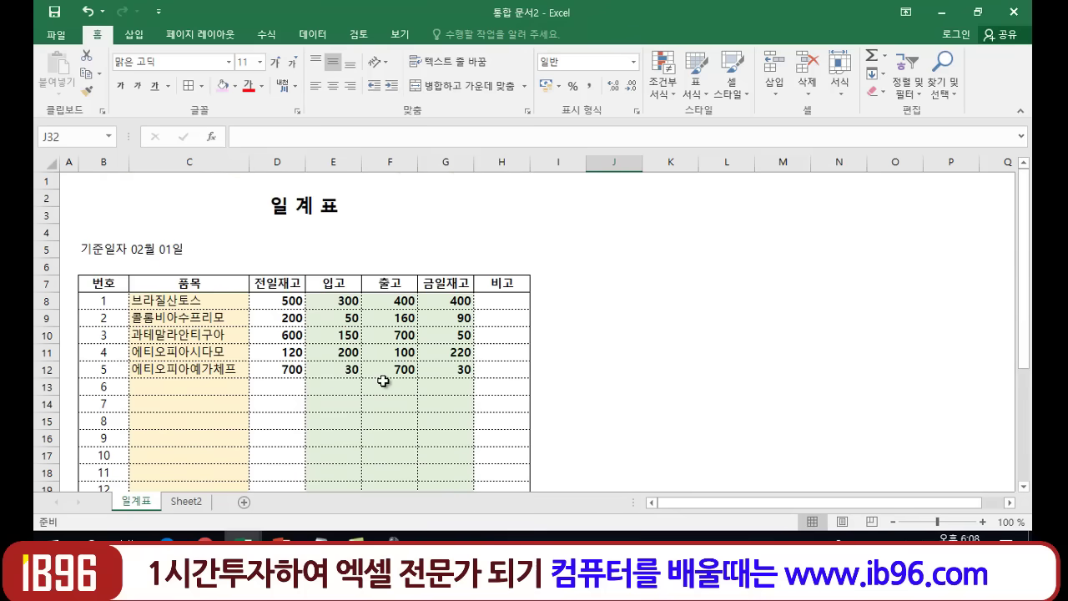
{"action": "left_click", "coordinate": [511, 220]}
{"action": "left_click", "coordinate": [468, 249]}
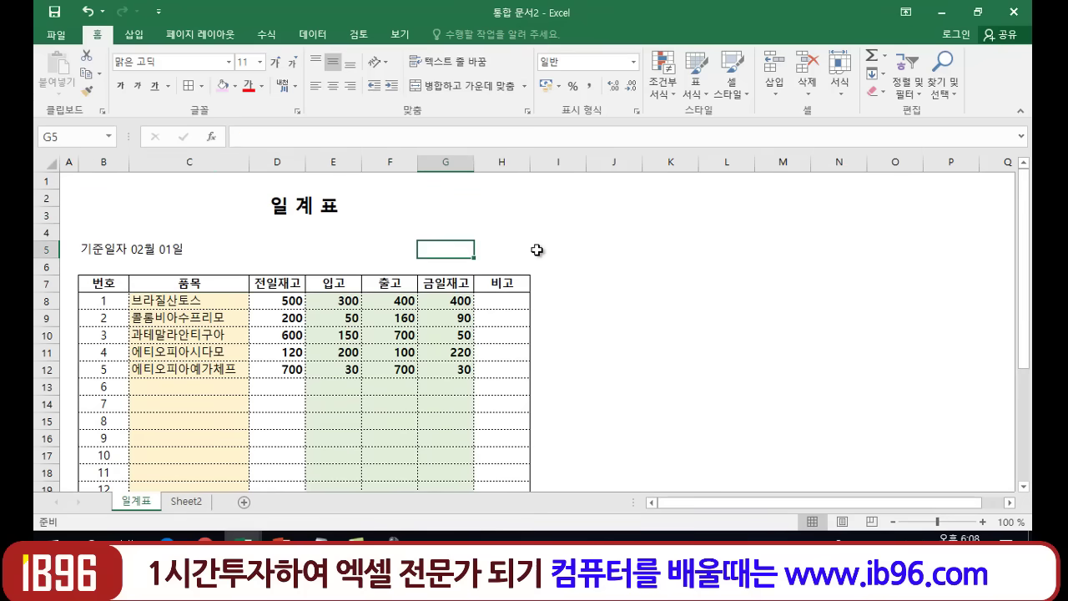
{"action": "left_click", "coordinate": [480, 229]}
{"action": "left_click", "coordinate": [511, 253]}
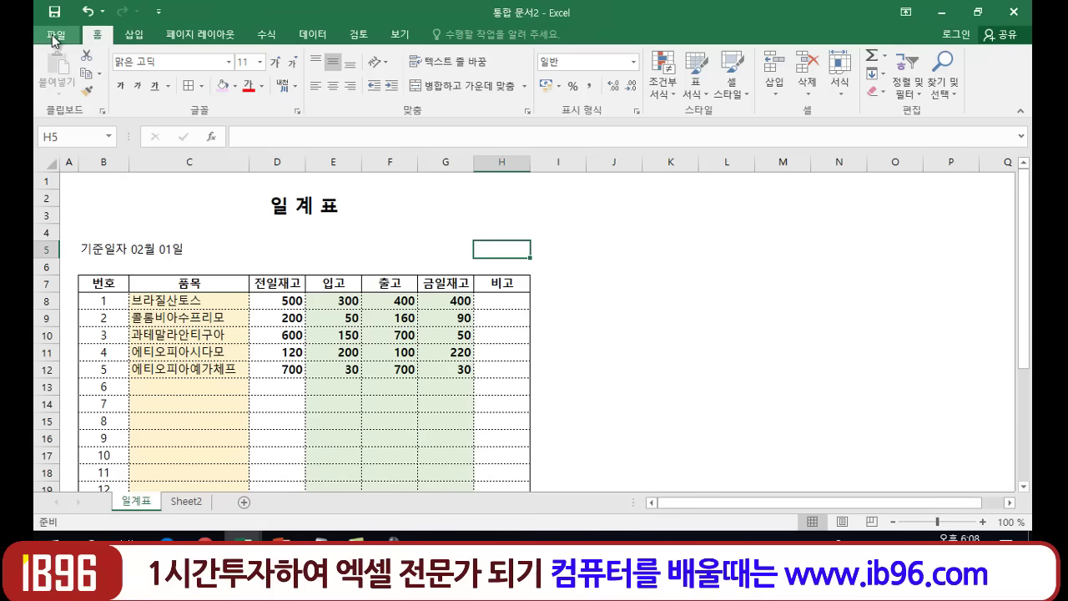
Use Save As to store the workbook as 일계표 in the Documents folder.
{"action": "left_click", "coordinate": [53, 38]}
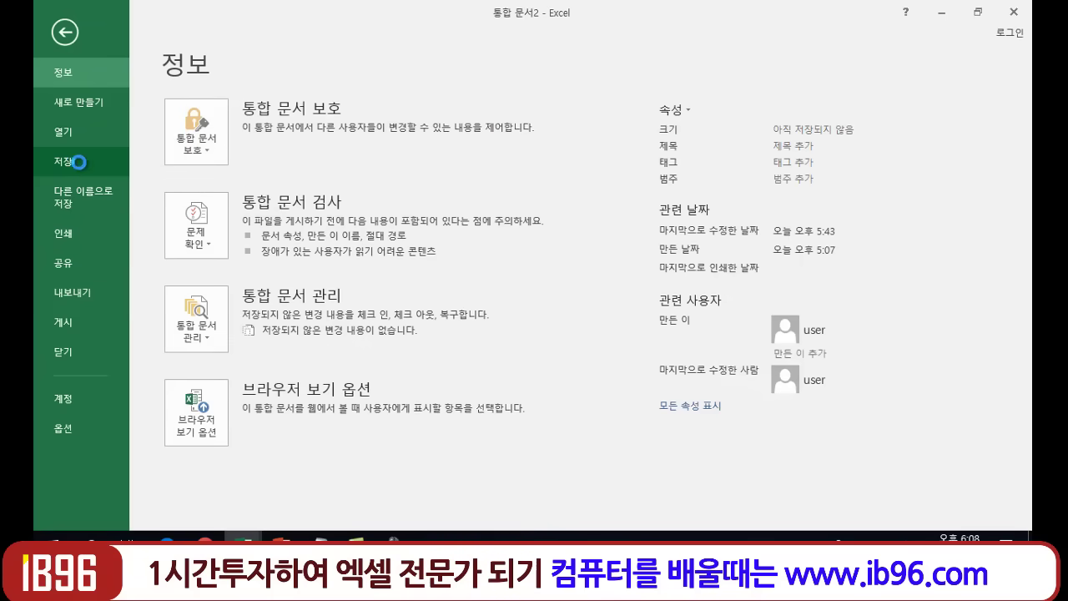
{"action": "left_click", "coordinate": [80, 197]}
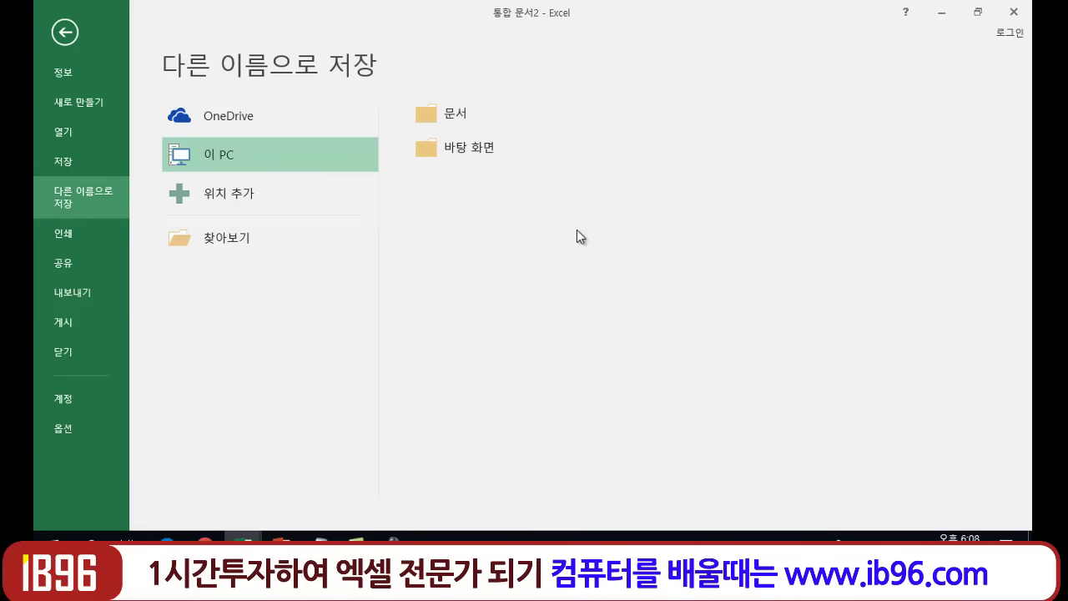
{"action": "left_click", "coordinate": [455, 116]}
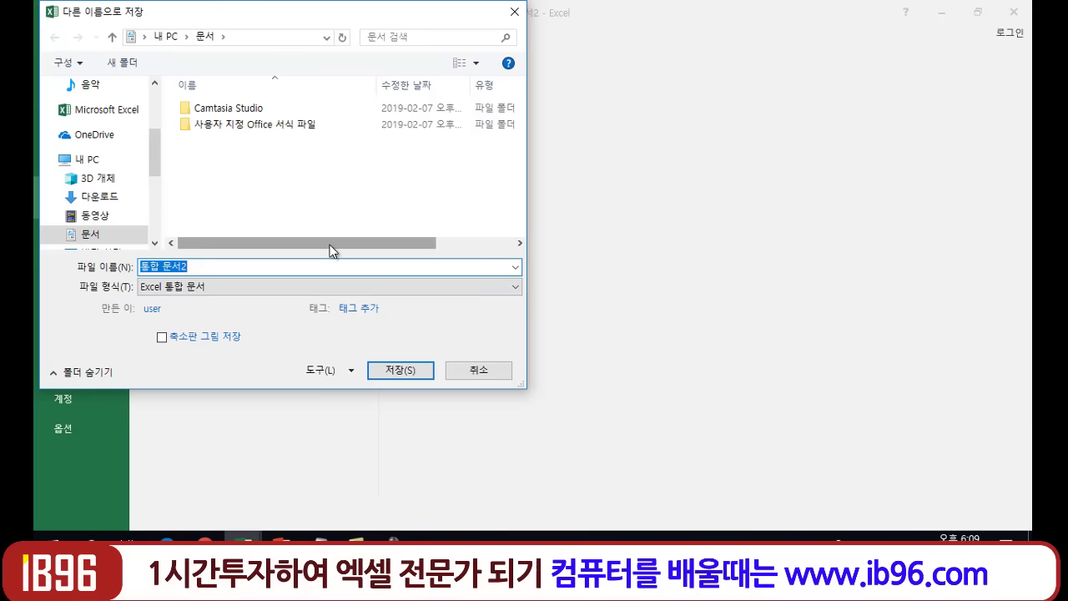
{"action": "type", "text": "ㅇ"}
{"action": "left_click", "coordinate": [401, 370]}
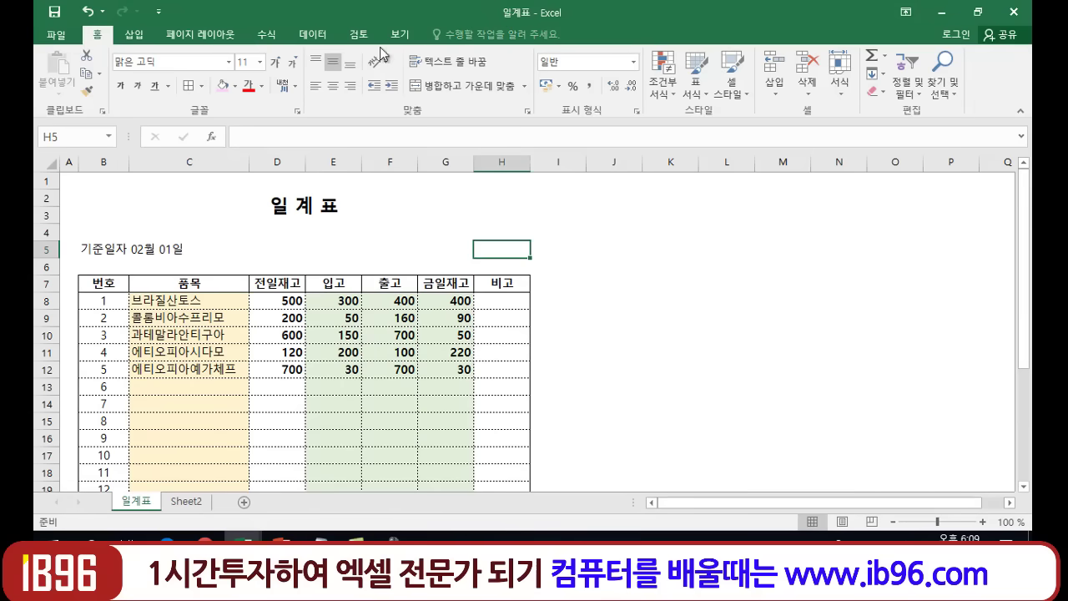
{"action": "scroll", "coordinate": [584, 350], "scroll_direction": "down", "scroll_amount": 3}
{"action": "scroll", "coordinate": [548, 410], "scroll_direction": "up", "scroll_amount": 3}
{"action": "left_click", "coordinate": [390, 250]}
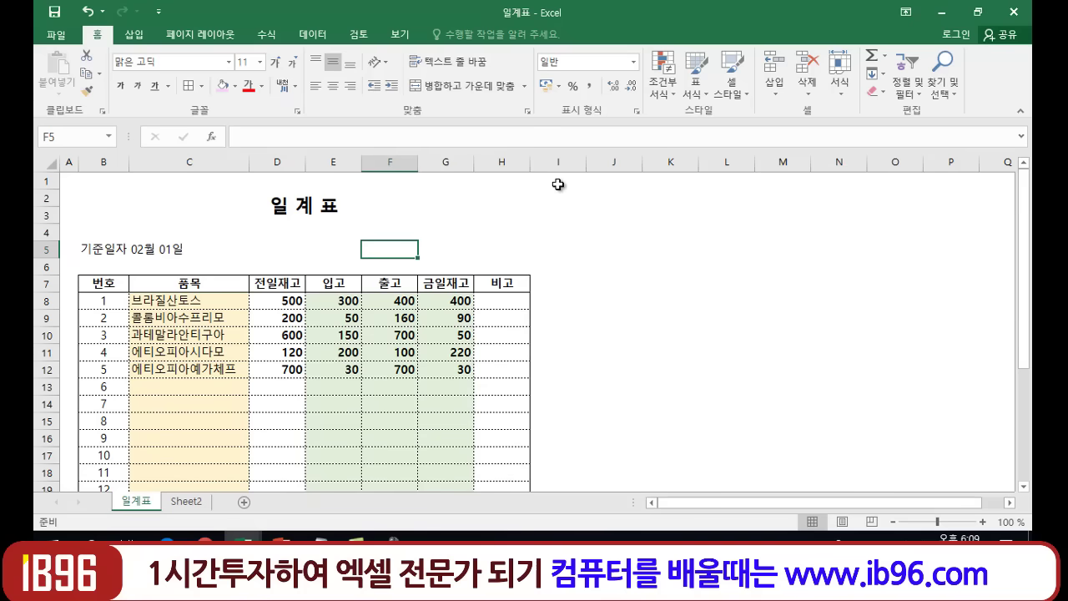